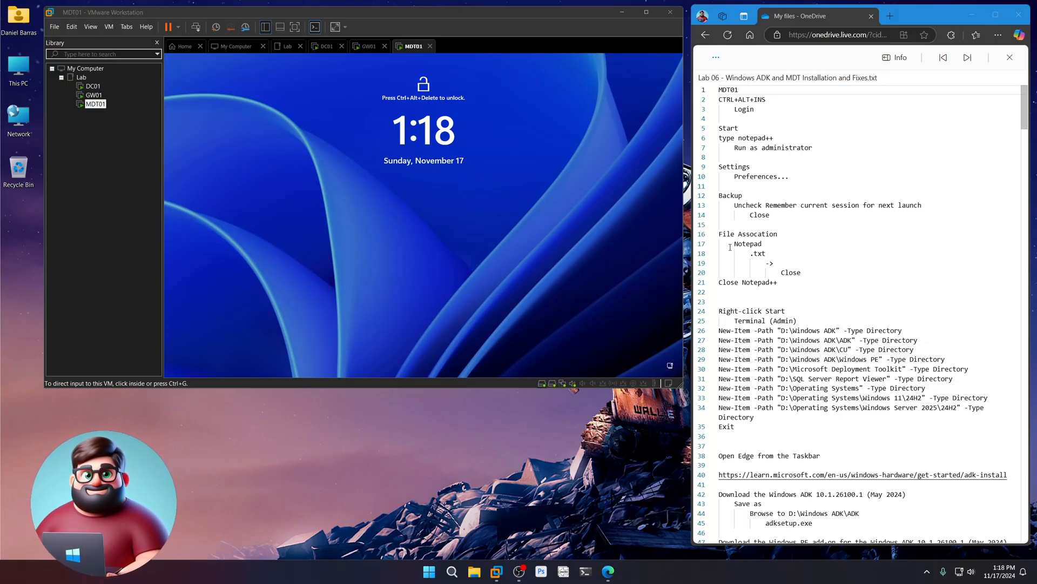
- Unlock MDT01 with Ctrl+Alt+Ins, sign in with the administrator password, then release input
{"action": "left_click", "coordinate": [545, 222]}
{"action": "key", "text": "ctrl+alt+Insert"}
{"action": "type", "text": "Pa$$w0rd123456"}
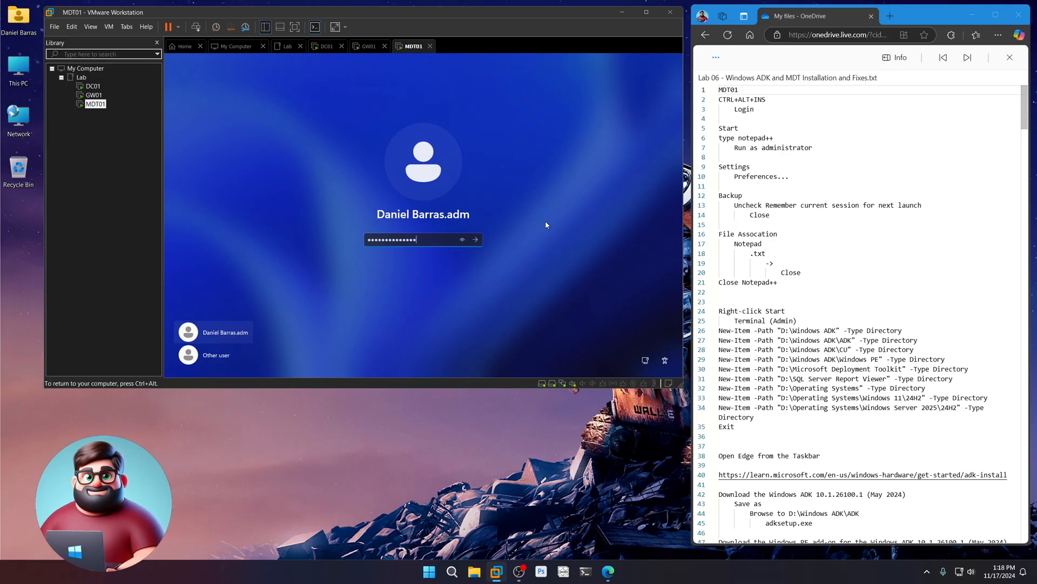
{"action": "key", "text": "Return"}
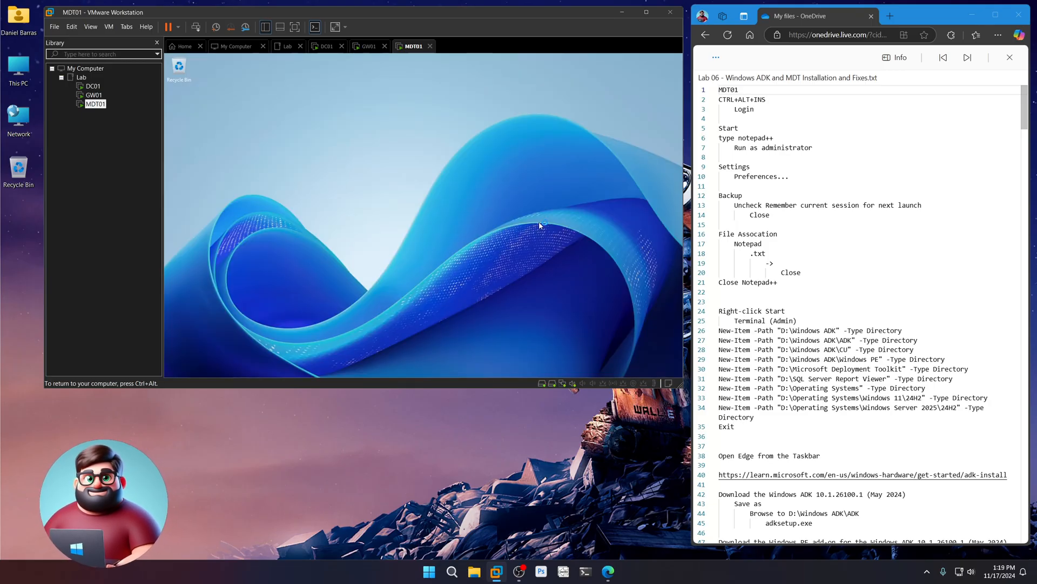
{"action": "key", "text": "ctrl+alt"}
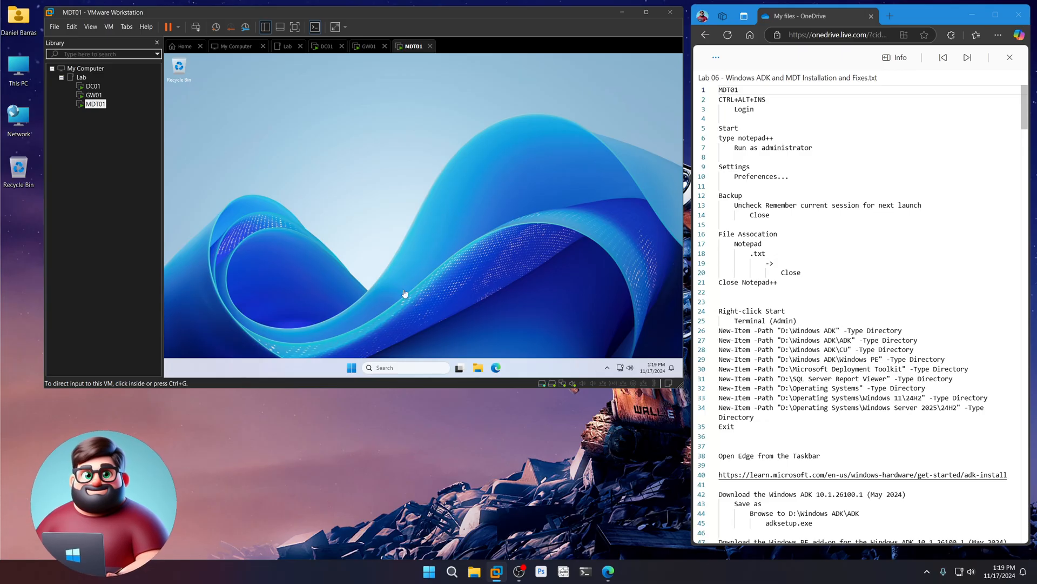
- Launch Notepad++ as administrator and turn off Remember current session in Backup preferences
{"action": "left_click", "coordinate": [351, 368]}
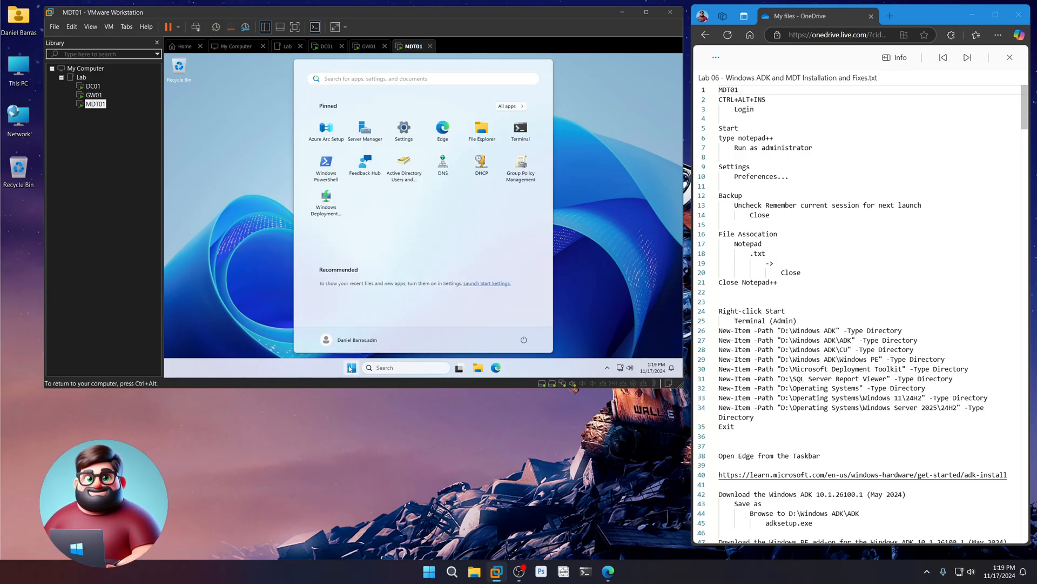
{"action": "type", "text": "notepad++"}
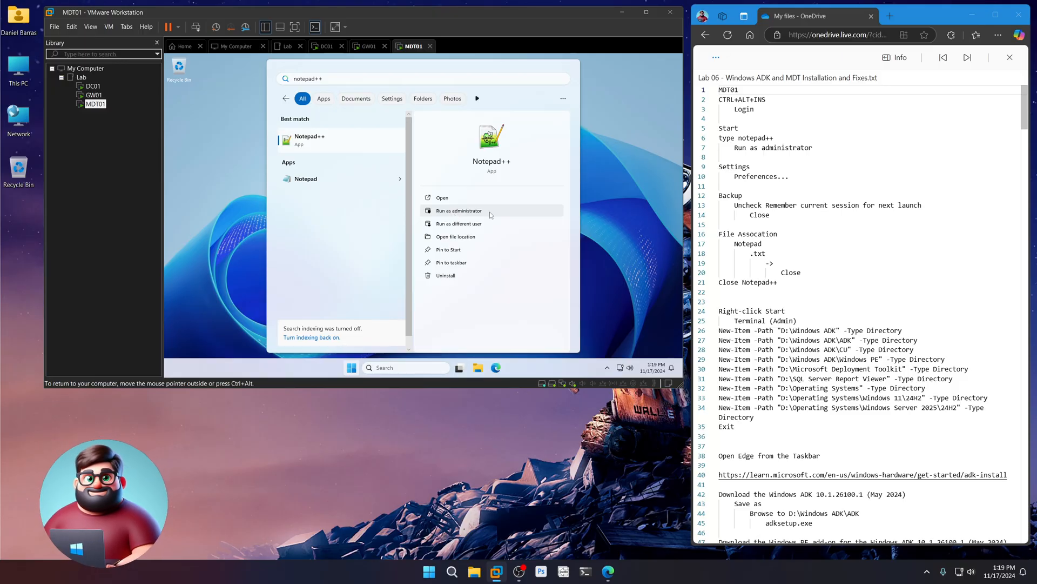
{"action": "left_click", "coordinate": [465, 211]}
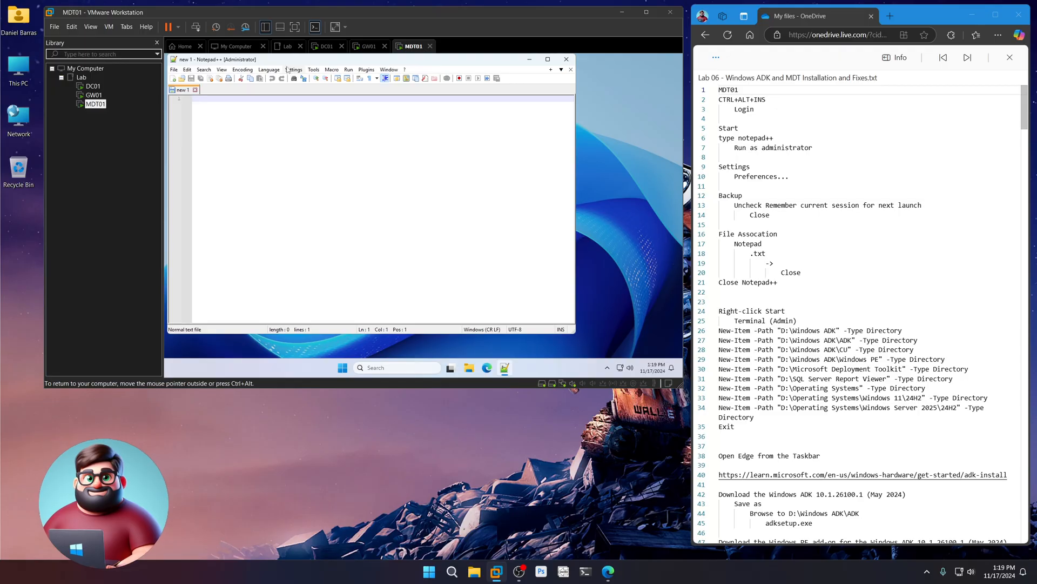
{"action": "left_click", "coordinate": [290, 69]}
{"action": "left_click", "coordinate": [305, 79]}
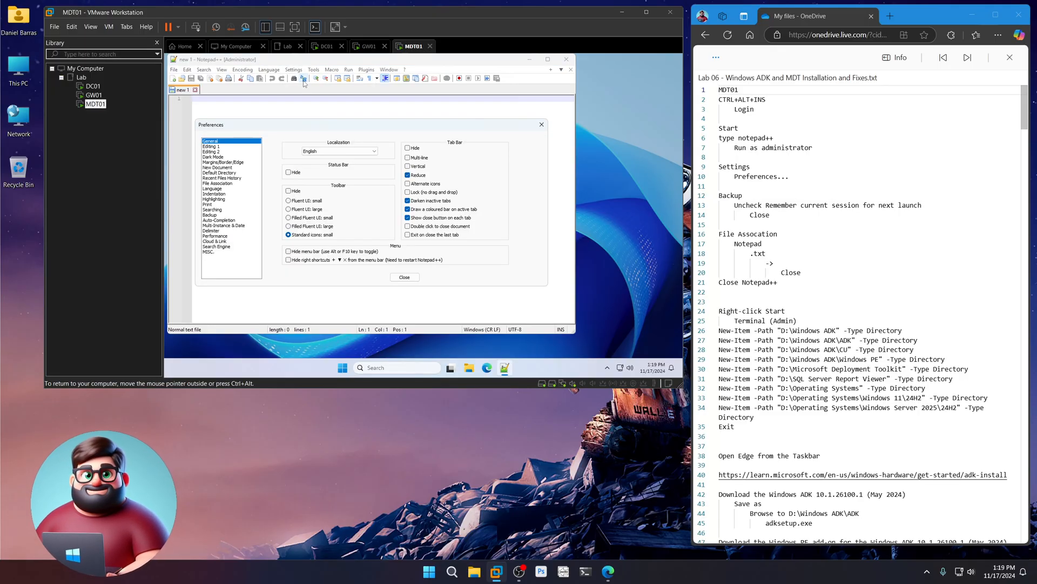
{"action": "left_click", "coordinate": [219, 215]}
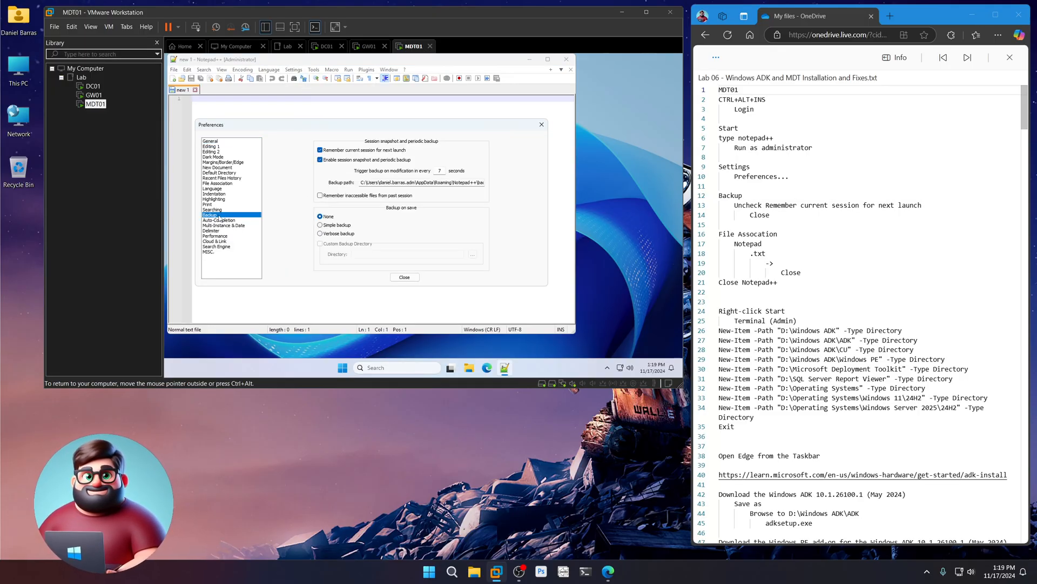
{"action": "left_click", "coordinate": [320, 150]}
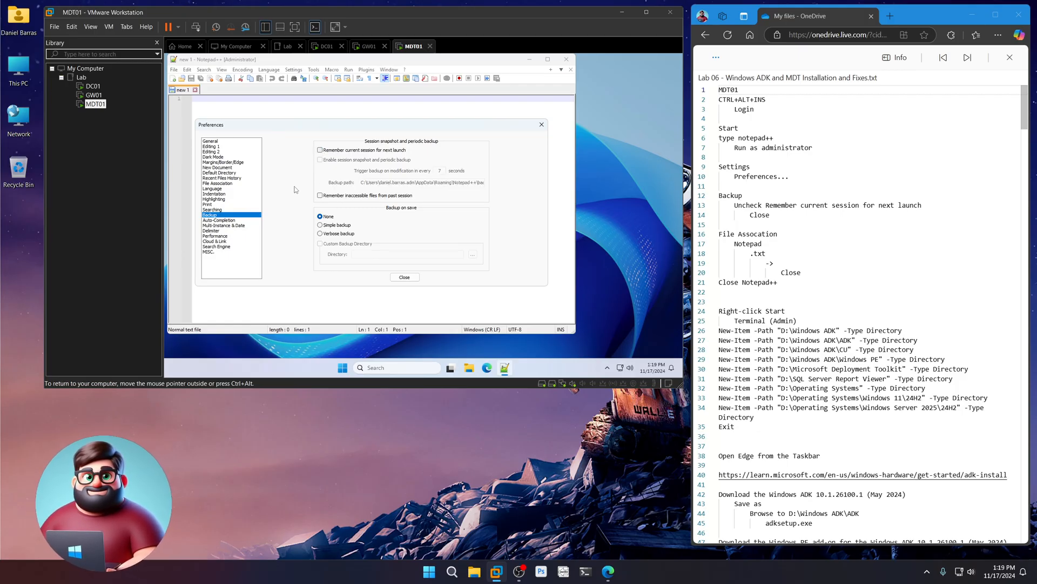
- Associate .txt files with Notepad++ in File Association preferences, then exit Notepad++
{"action": "left_click", "coordinate": [227, 186]}
{"action": "left_click", "coordinate": [318, 161]}
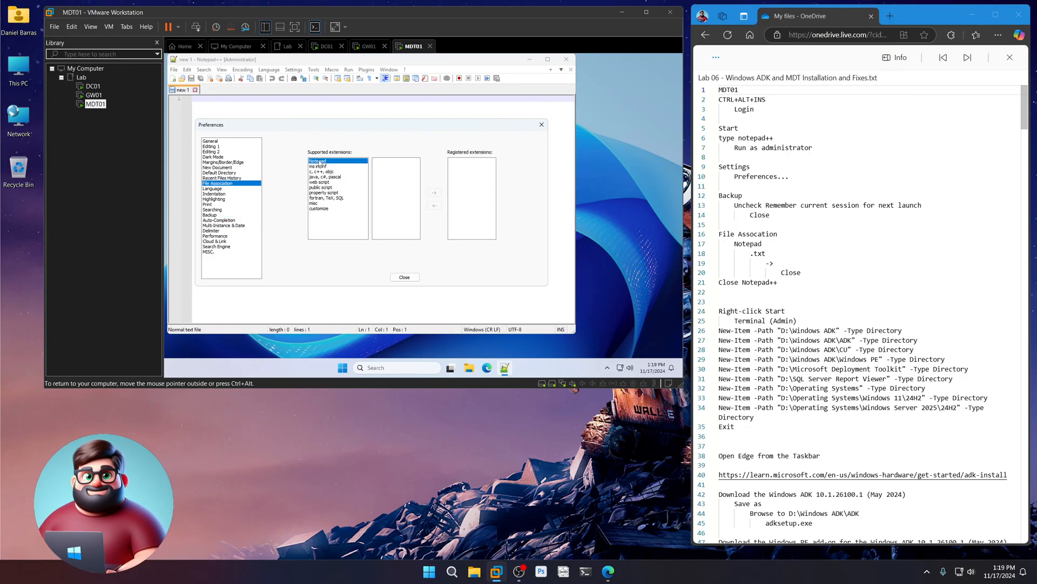
{"action": "left_click", "coordinate": [377, 161]}
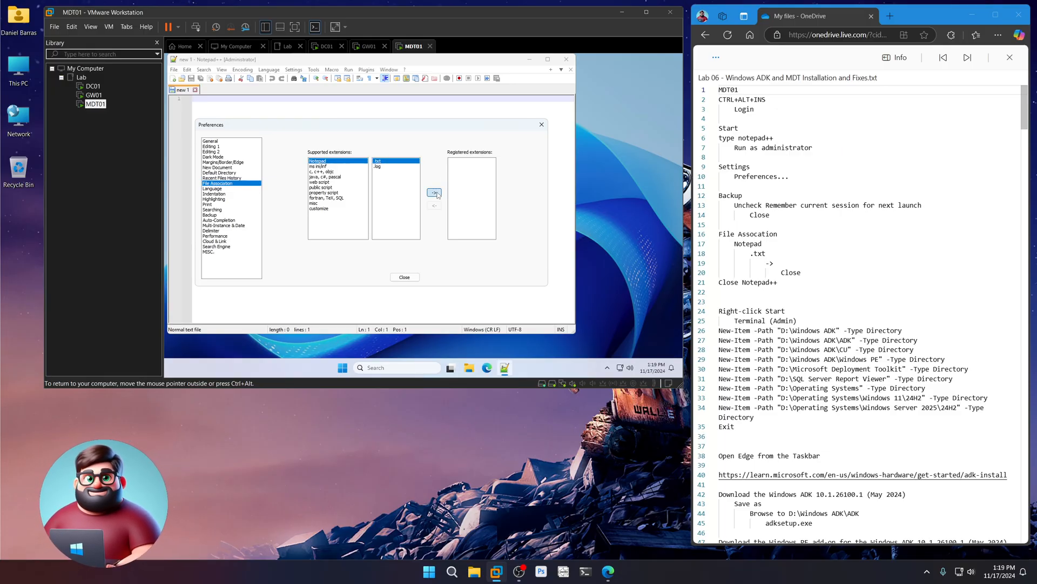
{"action": "left_click", "coordinate": [434, 192]}
{"action": "left_click", "coordinate": [403, 277]}
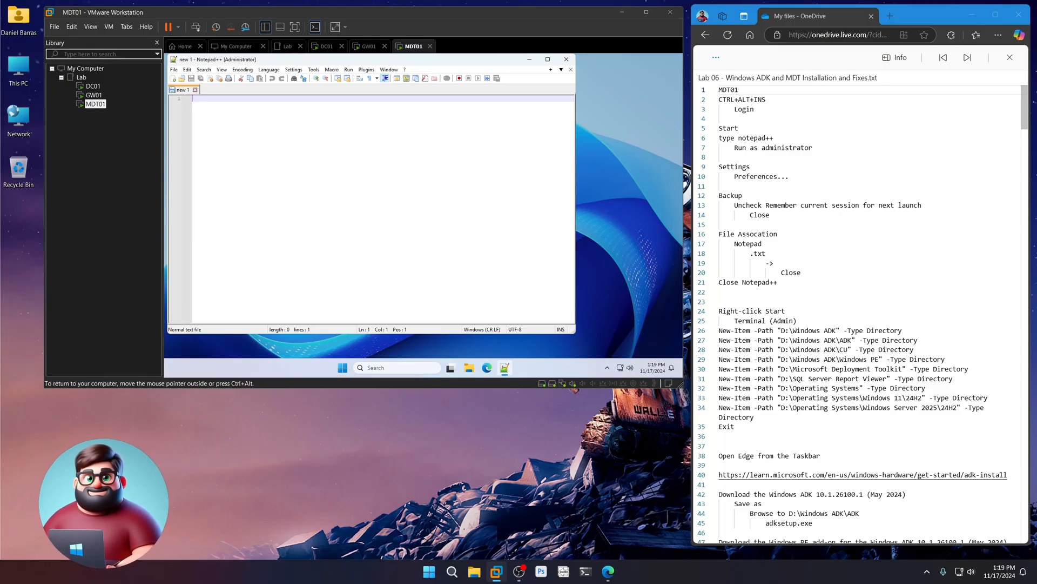
{"action": "left_click", "coordinate": [571, 63]}
- Run the New-Item commands from the notes in an admin terminal, then check the new folders on D:
{"action": "scroll", "coordinate": [784, 289], "scroll_direction": "down", "scroll_amount": 3}
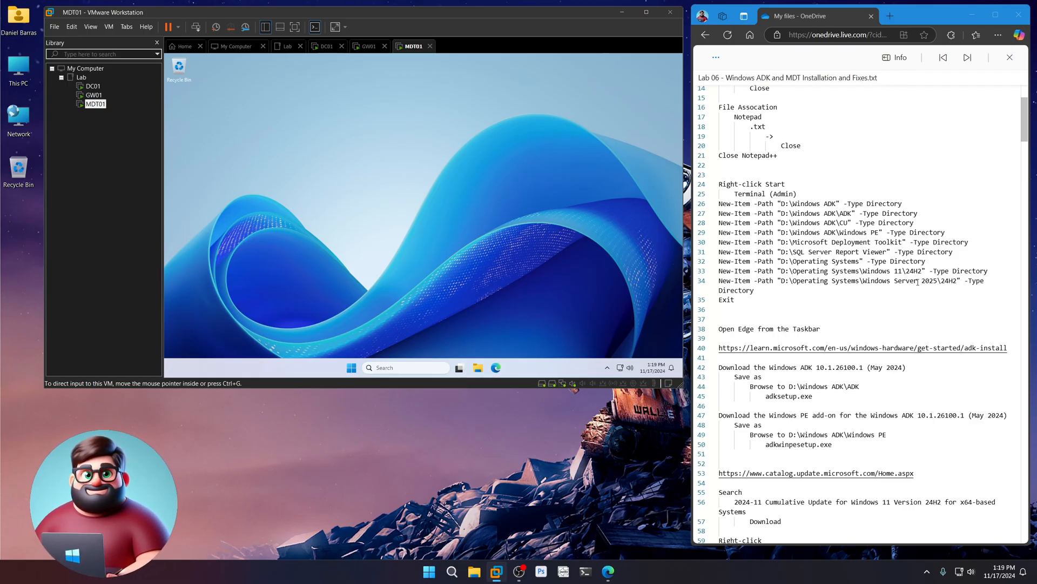
{"action": "left_click_drag", "start_coordinate": [739, 299], "coordinate": [719, 205]}
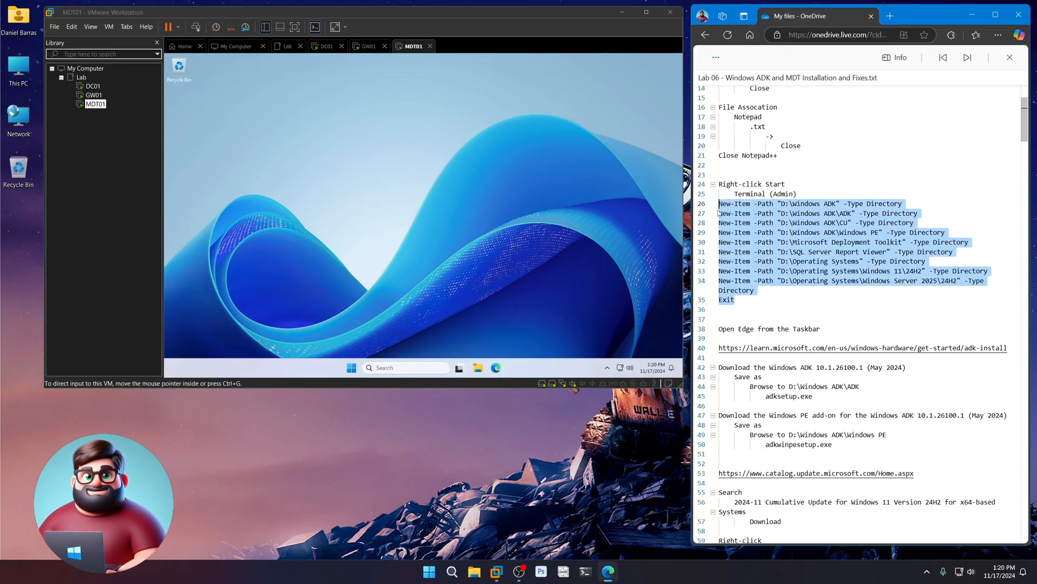
{"action": "right_click", "coordinate": [748, 223]}
{"action": "left_click", "coordinate": [771, 269]}
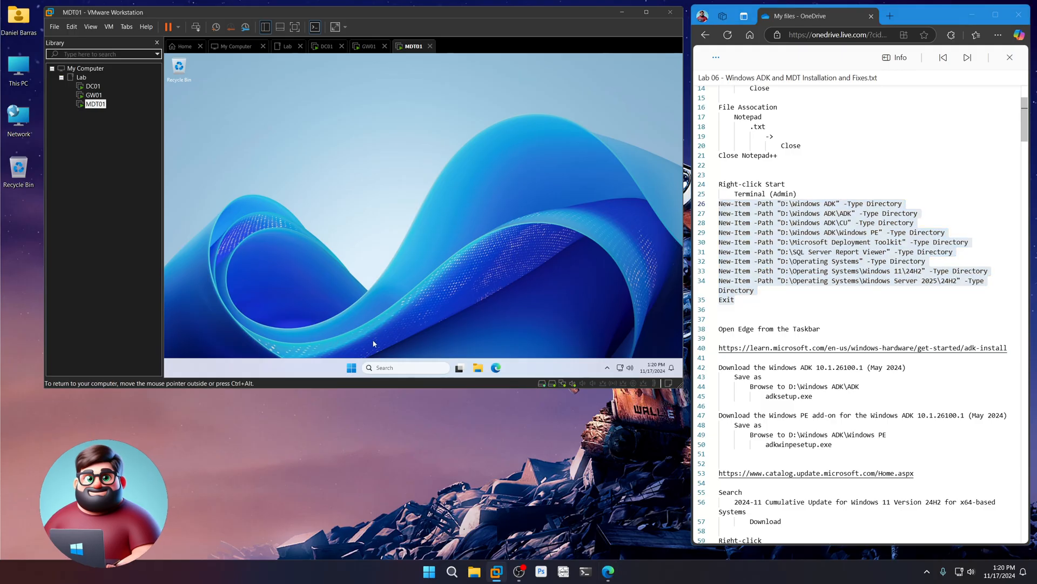
{"action": "right_click", "coordinate": [351, 368]}
{"action": "left_click", "coordinate": [352, 252]}
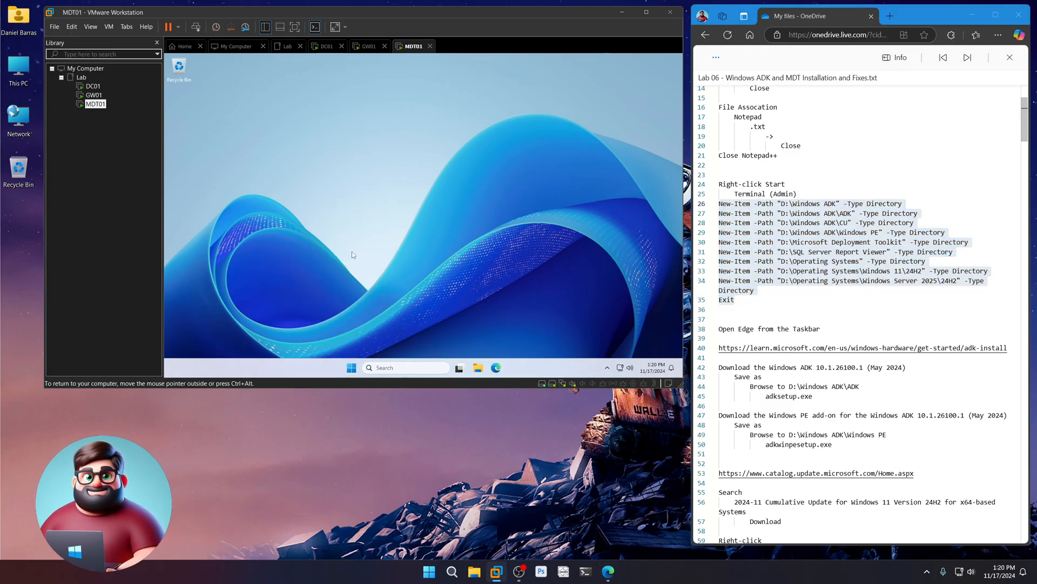
{"action": "key", "text": "ctrl+v"}
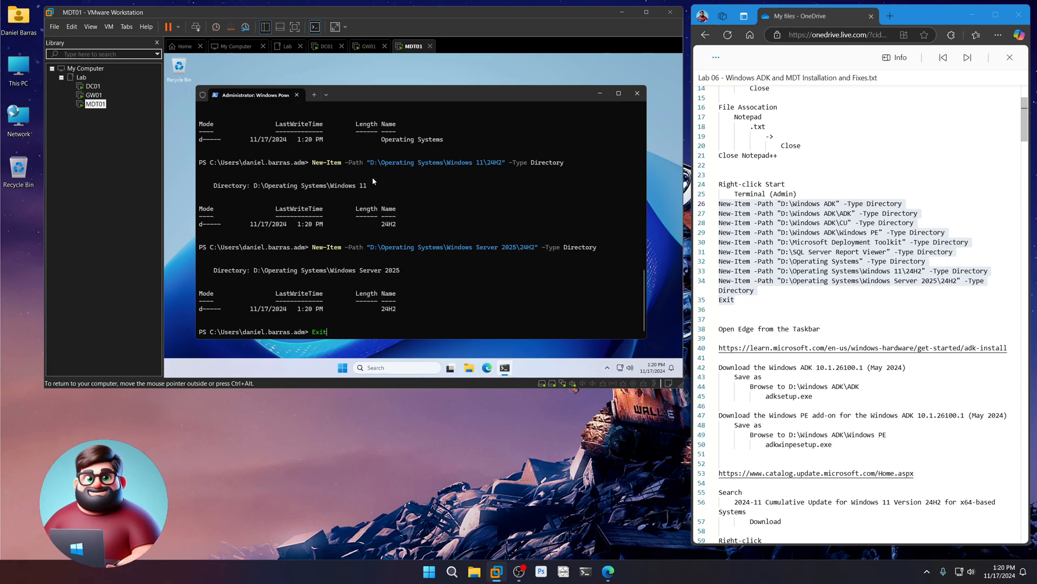
{"action": "key", "text": "Return"}
{"action": "left_click", "coordinate": [478, 368]}
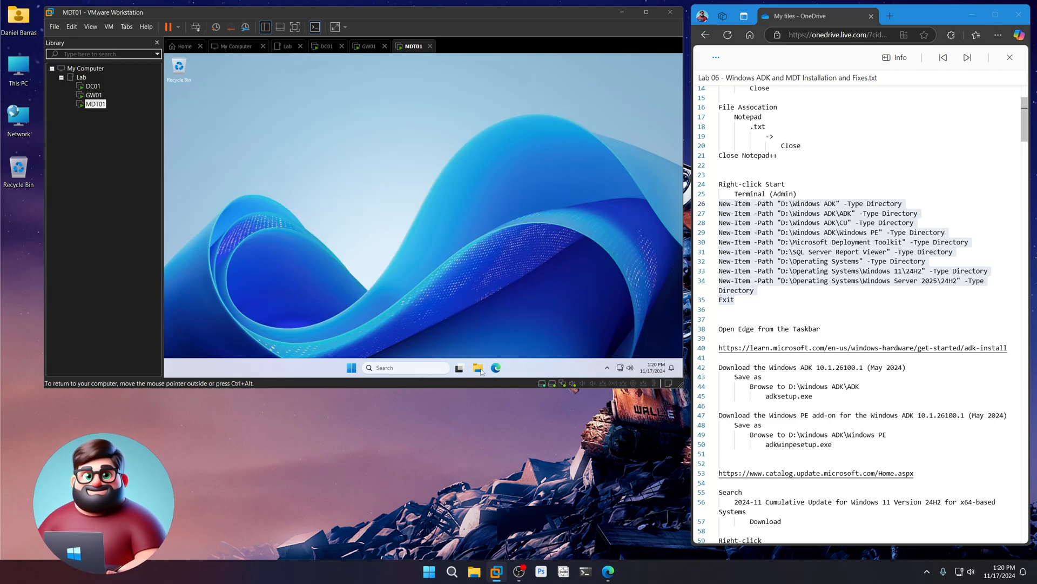
{"action": "double_click", "coordinate": [476, 167]}
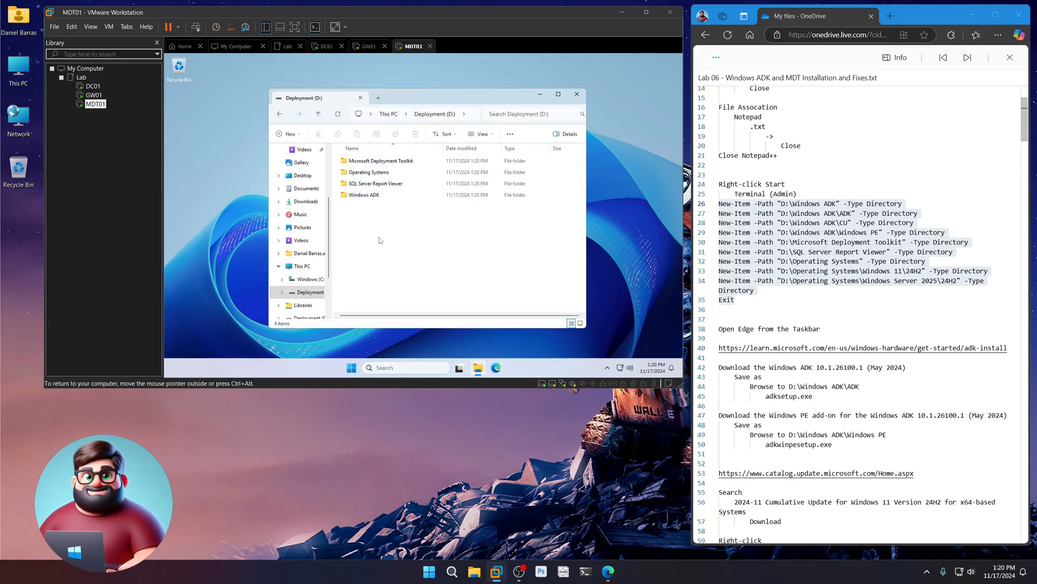
- Open the Windows ADK download page in Edge using the URL from line 40
{"action": "left_click", "coordinate": [577, 94]}
{"action": "scroll", "coordinate": [785, 269], "scroll_direction": "down", "scroll_amount": 3}
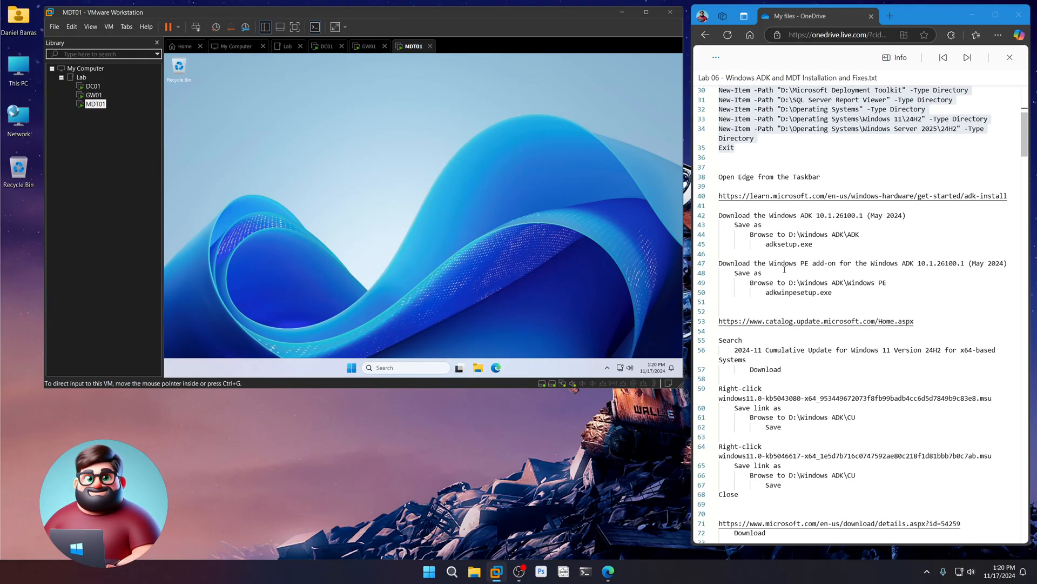
{"action": "left_click", "coordinate": [496, 368]}
{"action": "left_click_drag", "start_coordinate": [1008, 196], "coordinate": [709, 200]}
{"action": "right_click", "coordinate": [720, 198]}
{"action": "left_click", "coordinate": [757, 224]}
{"action": "left_click", "coordinate": [414, 75]}
{"action": "key", "text": "ctrl+v"}
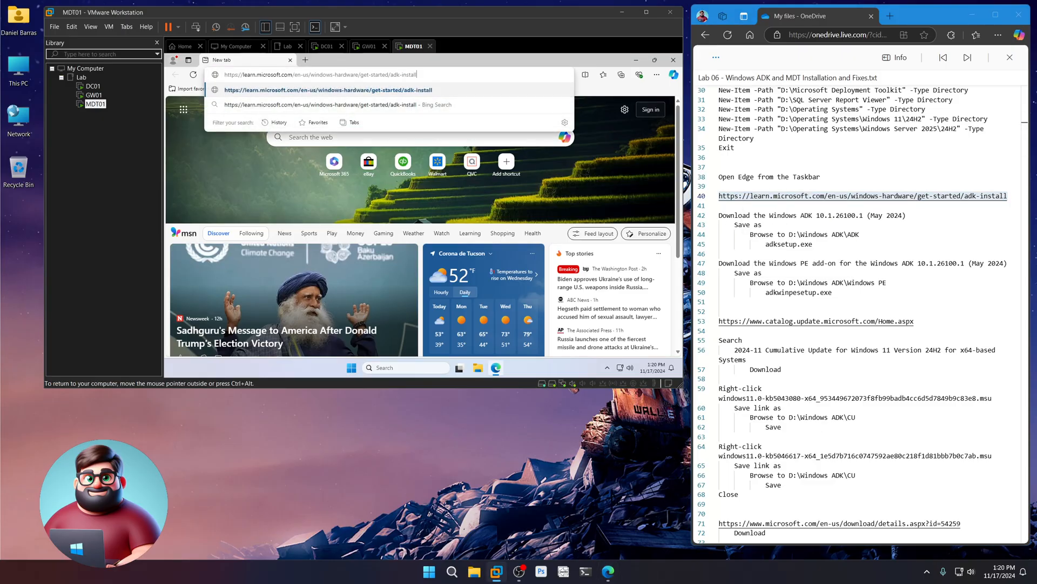
{"action": "key", "text": "Return"}
- Save the Windows ADK 10.1.26100.1 installer adksetup.exe into D:\Windows ADK\ADK
{"action": "scroll", "coordinate": [432, 254], "scroll_direction": "down", "scroll_amount": 10}
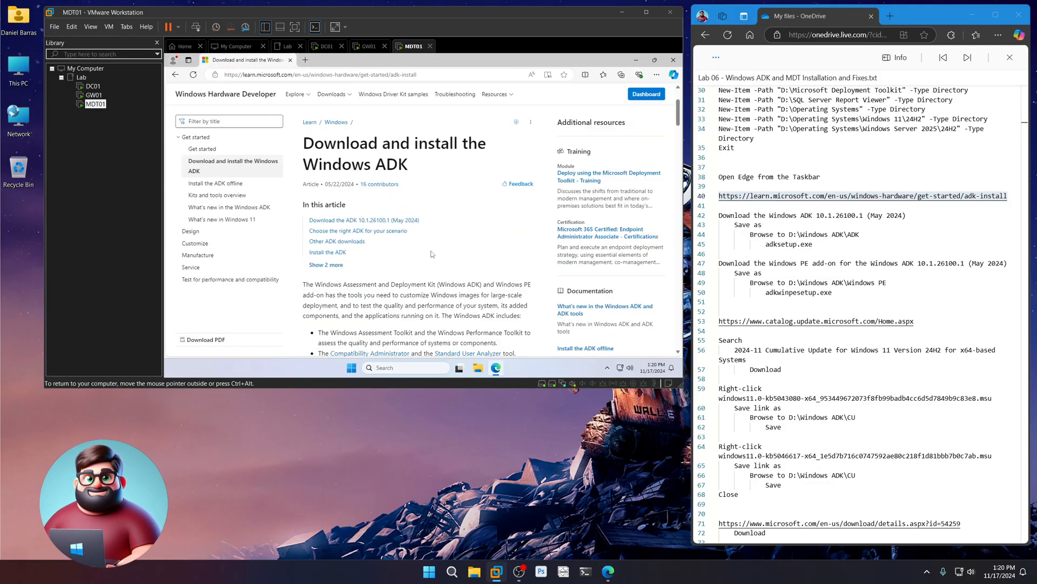
{"action": "scroll", "coordinate": [432, 254], "scroll_direction": "down", "scroll_amount": 1}
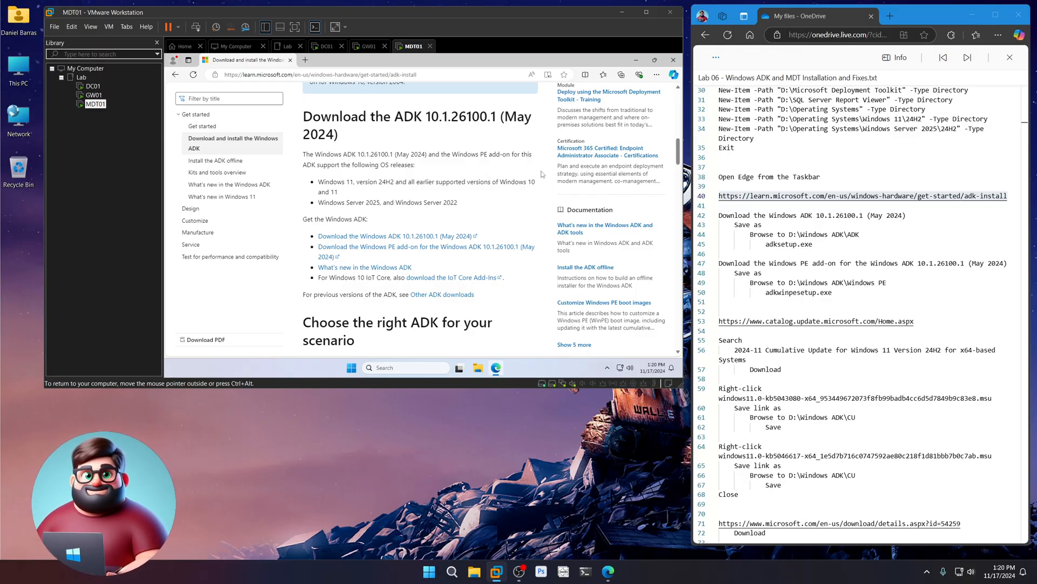
{"action": "left_click", "coordinate": [375, 236]}
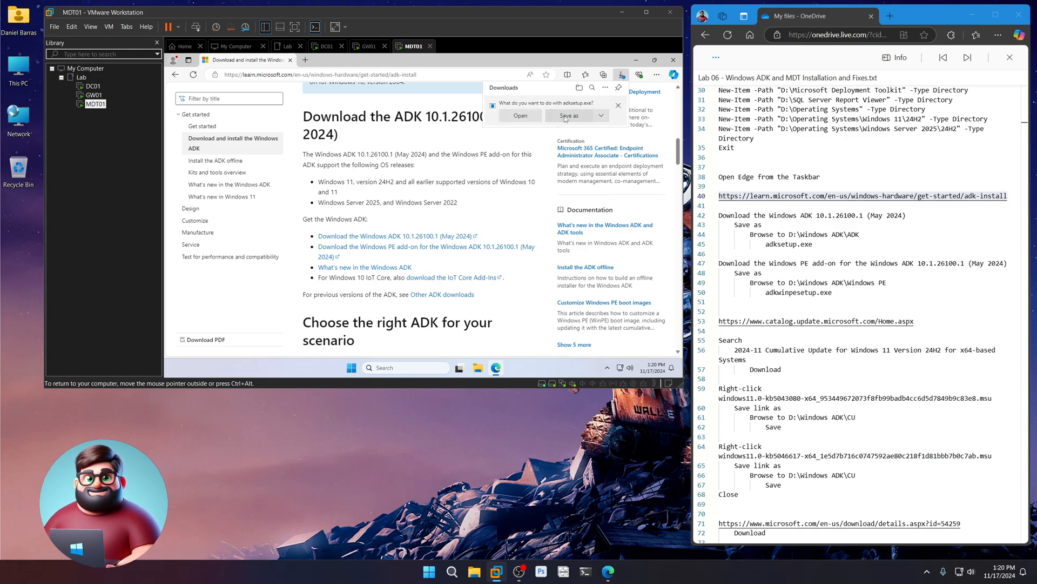
{"action": "left_click", "coordinate": [565, 117]}
{"action": "scroll", "coordinate": [465, 184], "scroll_direction": "down", "scroll_amount": 3}
{"action": "left_click", "coordinate": [461, 174]}
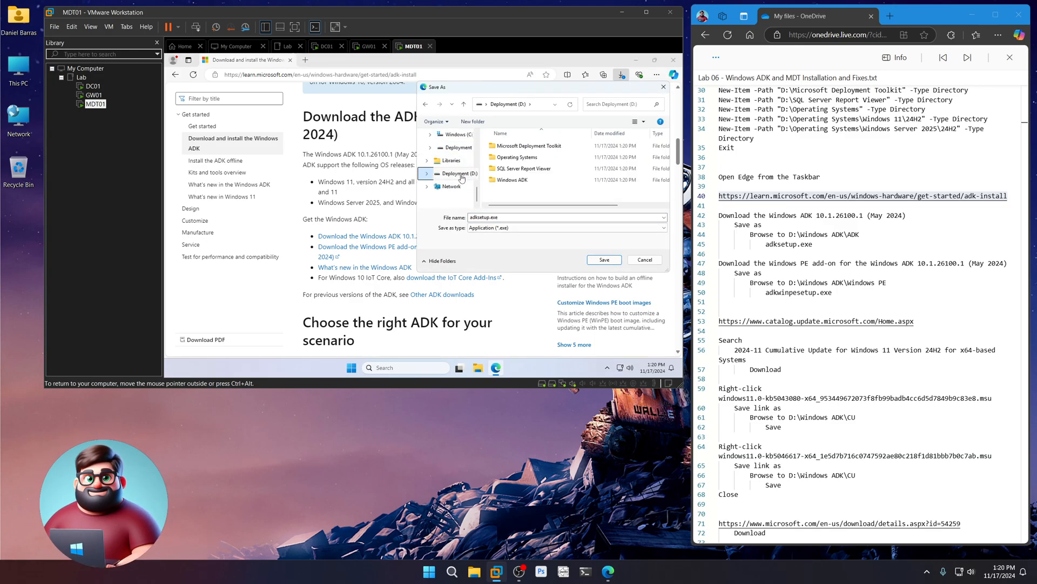
{"action": "double_click", "coordinate": [514, 179]}
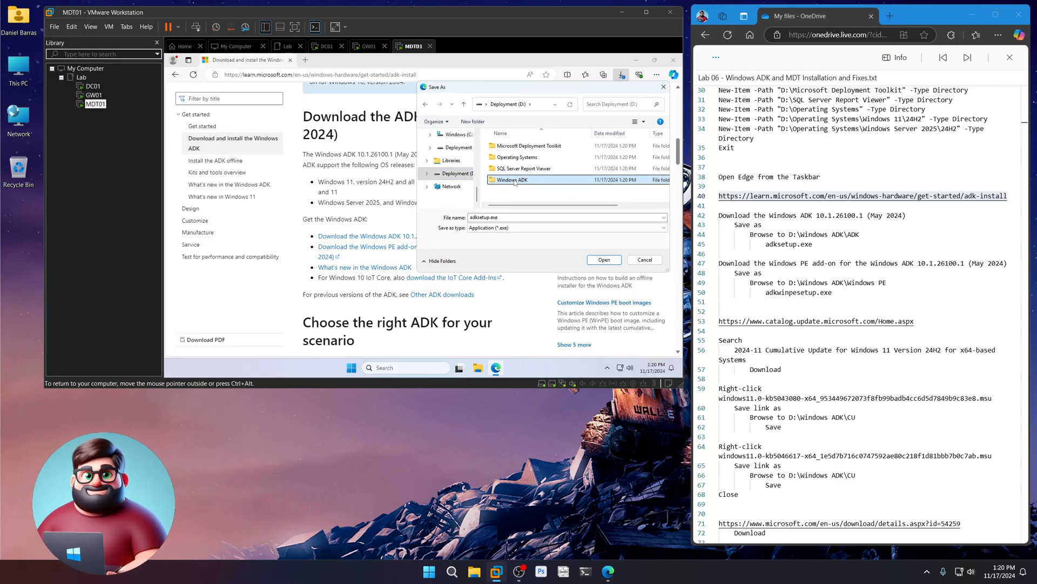
{"action": "left_click", "coordinate": [501, 147]}
{"action": "double_click", "coordinate": [502, 147]}
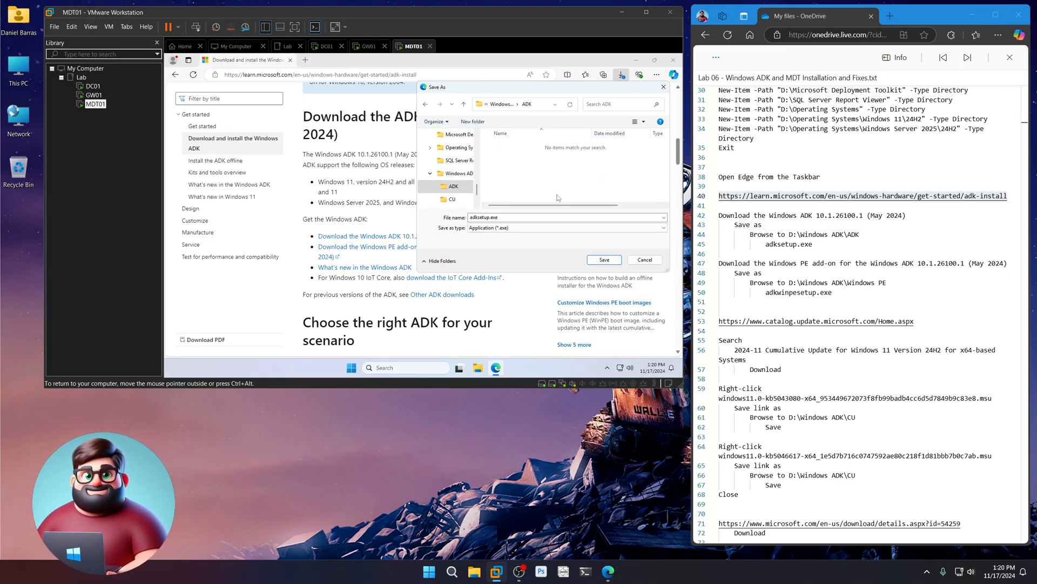
{"action": "left_click", "coordinate": [604, 260]}
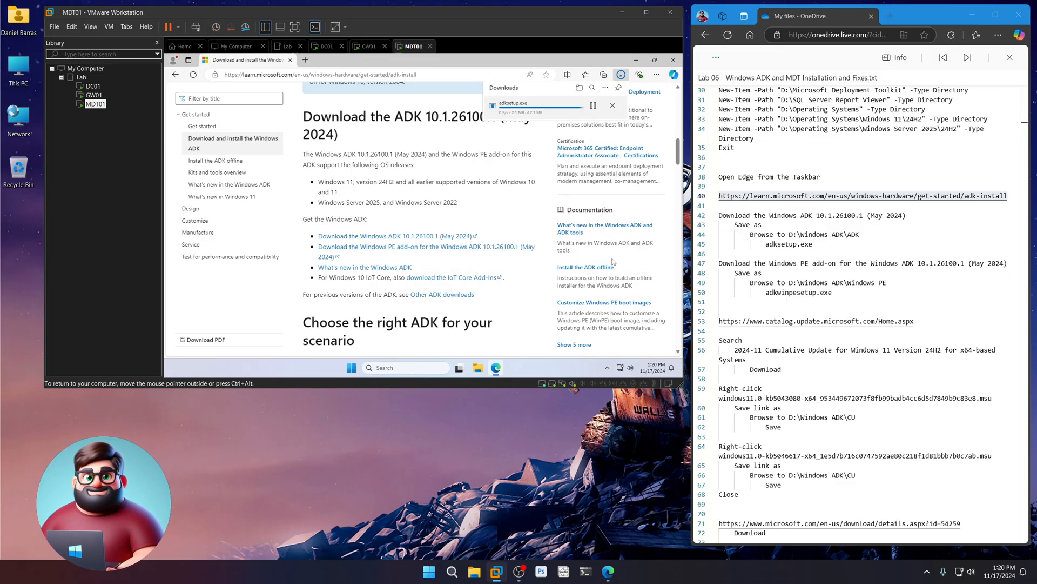
- Save the WinPE add-on installer adkwinpesetup.exe into D:\Windows ADK\Windows PE
{"action": "left_click", "coordinate": [366, 249]}
{"action": "left_click", "coordinate": [569, 116]}
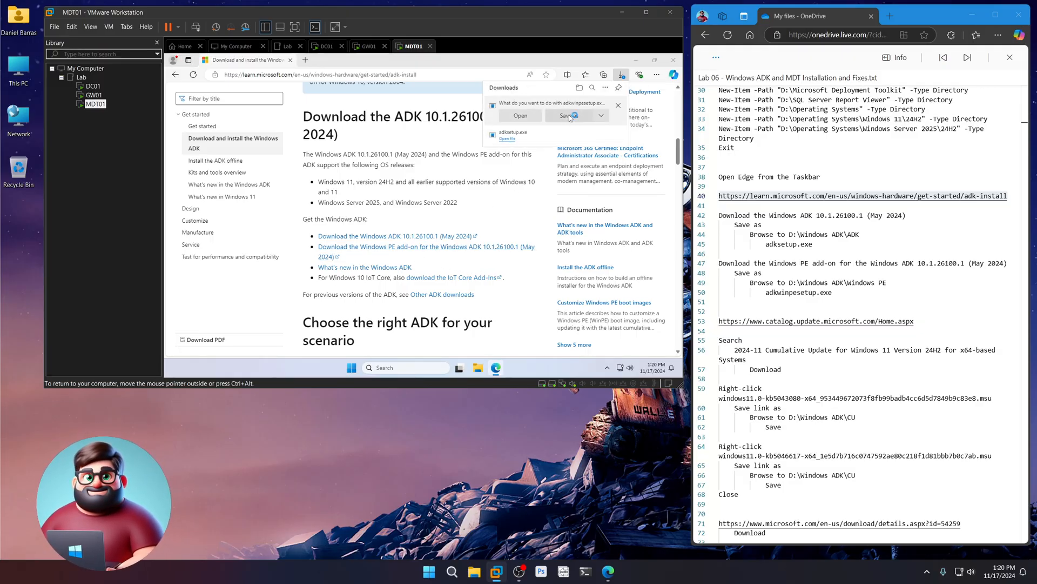
{"action": "left_click", "coordinate": [456, 185]}
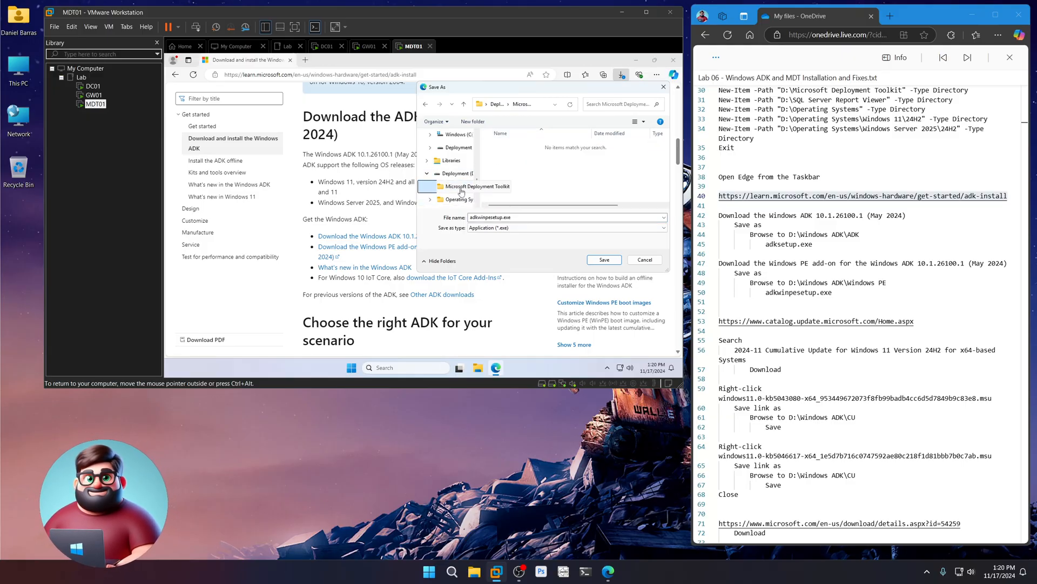
{"action": "double_click", "coordinate": [520, 180]}
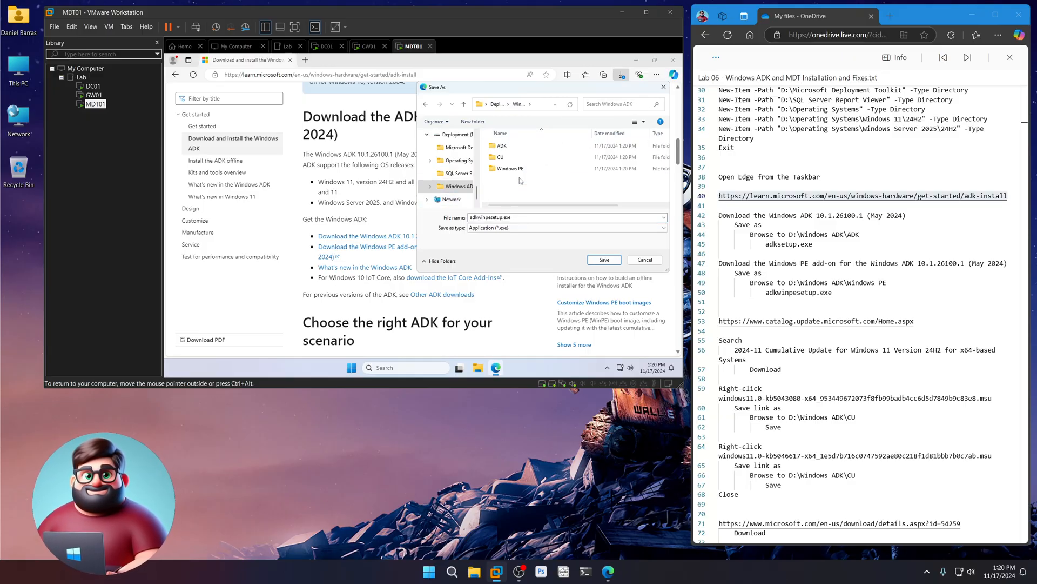
{"action": "double_click", "coordinate": [516, 169]}
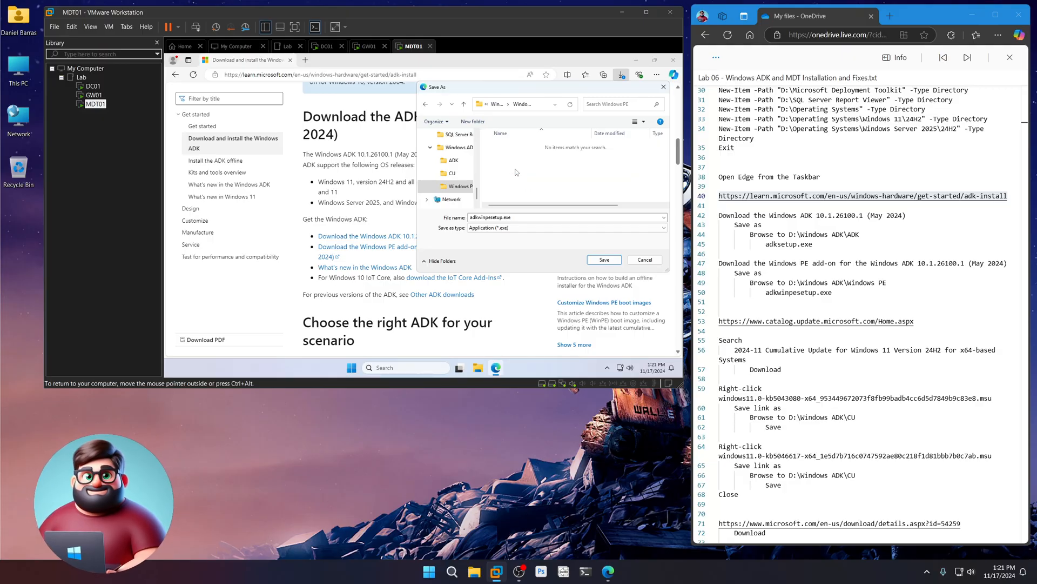
{"action": "left_click", "coordinate": [604, 260]}
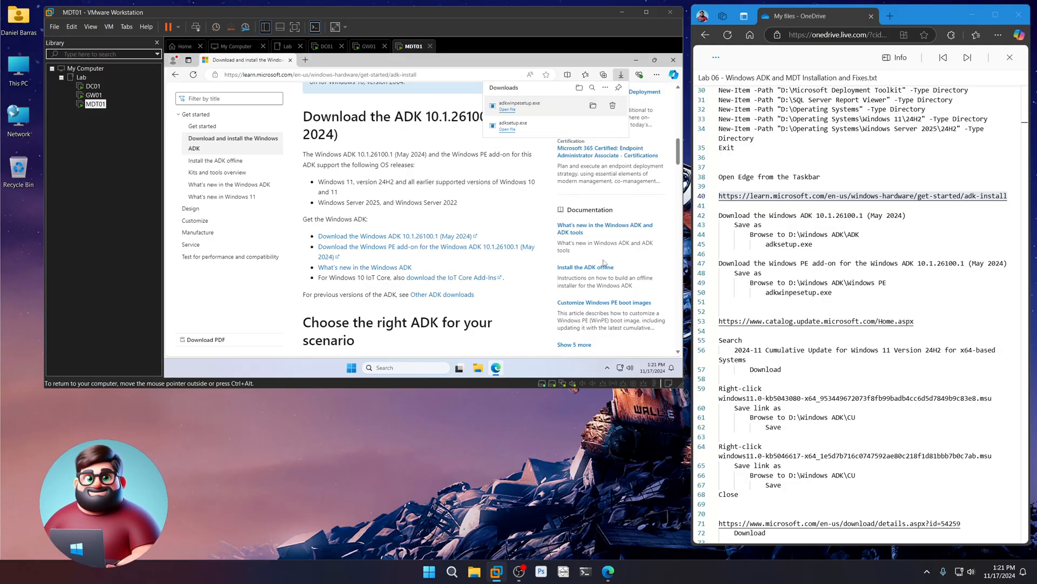
- Load the Microsoft Update Catalog using the catalog URL copied from the notes
{"action": "scroll", "coordinate": [978, 290], "scroll_direction": "down", "scroll_amount": 1}
{"action": "scroll", "coordinate": [978, 291], "scroll_direction": "down", "scroll_amount": 3}
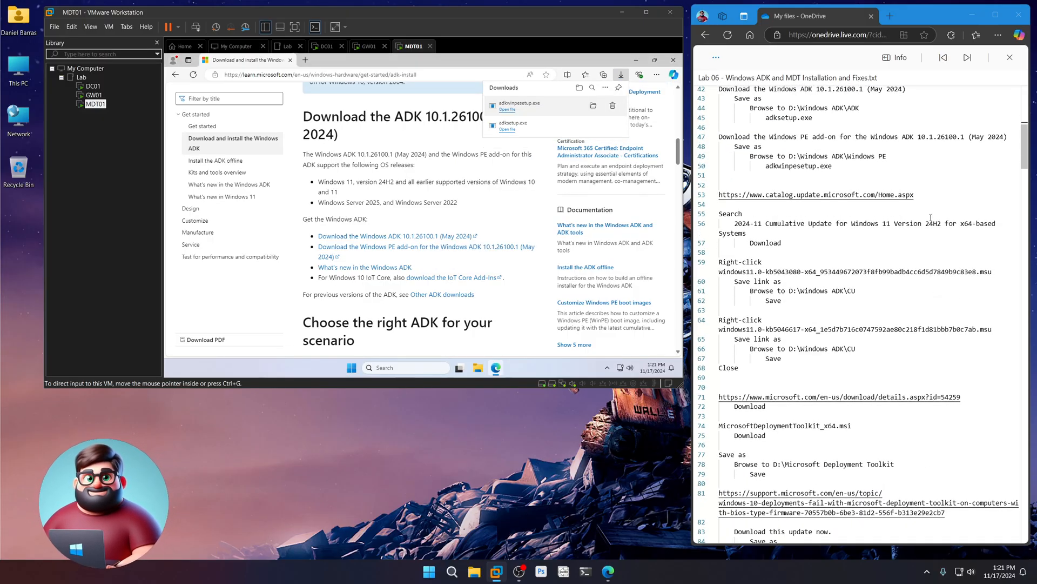
{"action": "left_click_drag", "start_coordinate": [919, 194], "coordinate": [717, 200]}
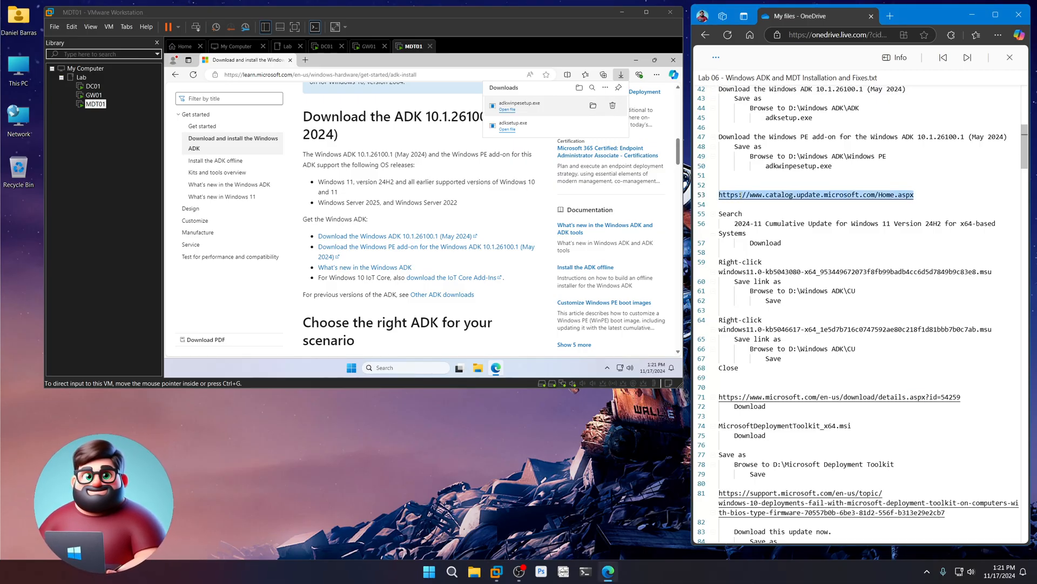
{"action": "right_click", "coordinate": [739, 195]}
{"action": "left_click", "coordinate": [764, 244]}
{"action": "left_click", "coordinate": [443, 75]}
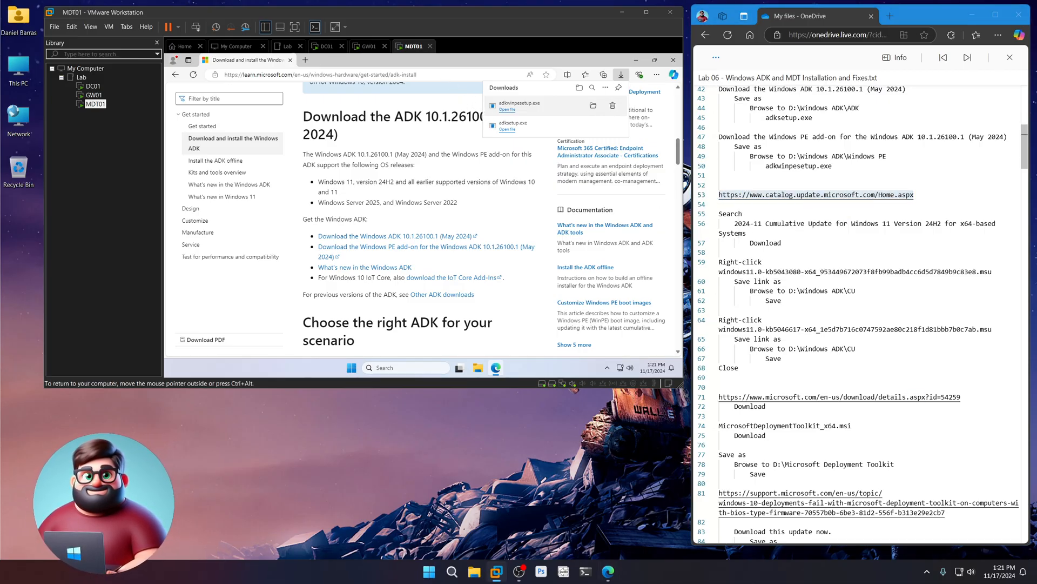
{"action": "key", "text": "ctrl+v"}
{"action": "key", "text": "Return"}
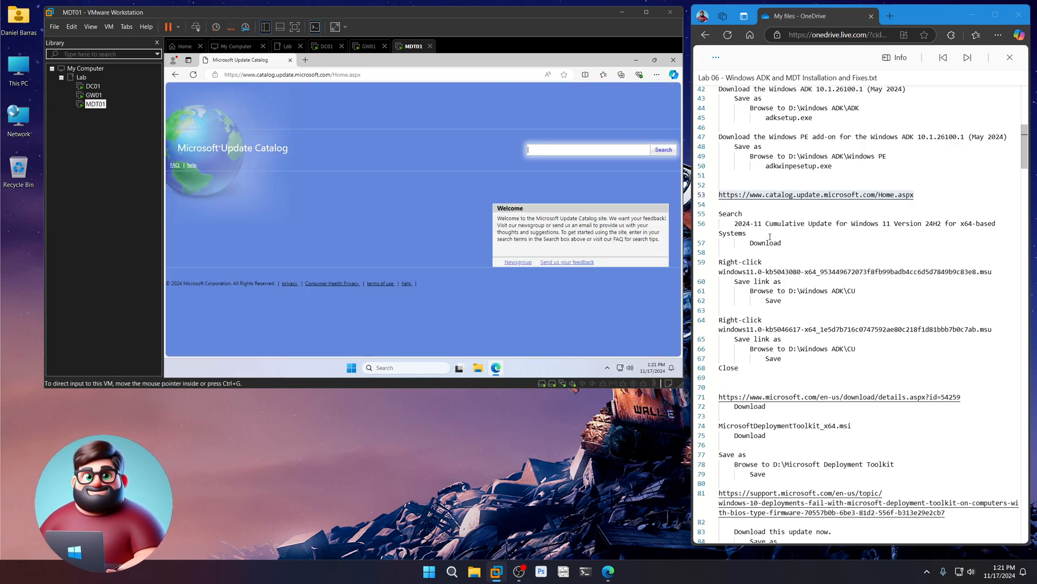
- Paste '2024-11 Cumulative Update for Windows 11 Version 24H2 for x64-based Systems' from line 56 into the catalog search
{"action": "left_click", "coordinate": [736, 223]}
{"action": "left_click_drag", "start_coordinate": [736, 223], "coordinate": [763, 223]}
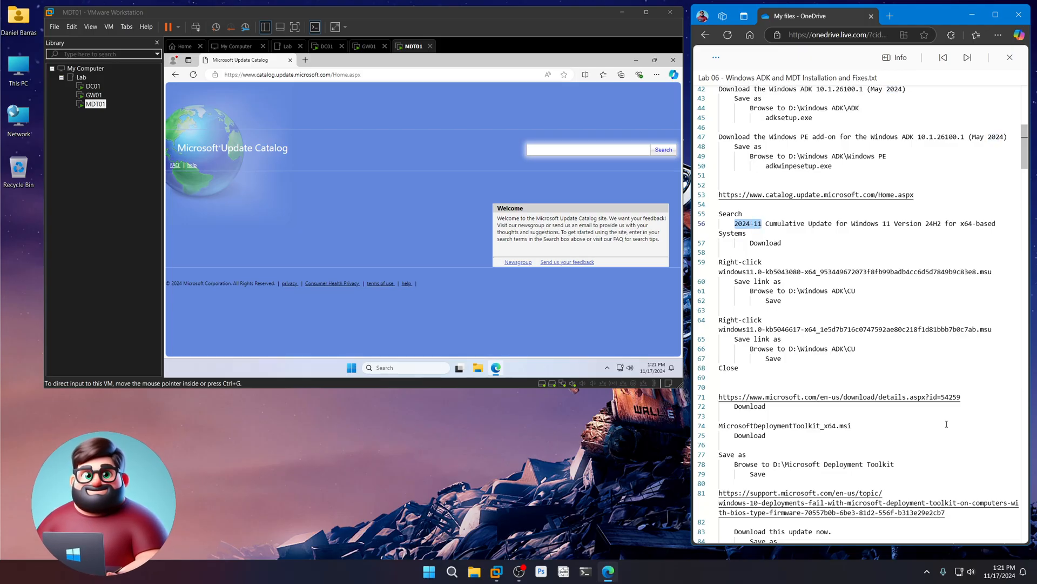
{"action": "left_click", "coordinate": [1002, 572]}
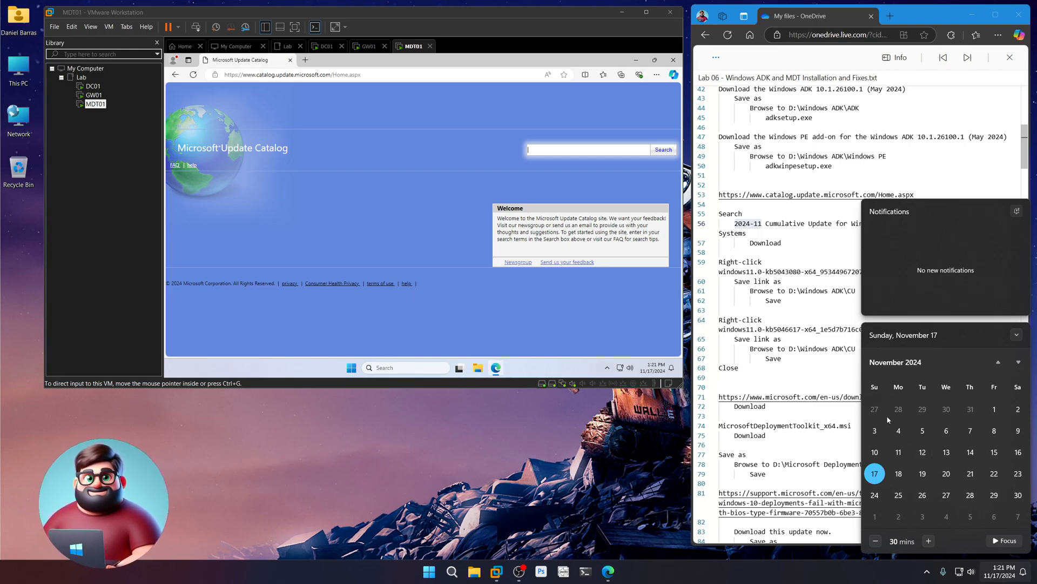
{"action": "left_click", "coordinate": [767, 243]}
{"action": "left_click_drag", "start_coordinate": [735, 223], "coordinate": [763, 223]}
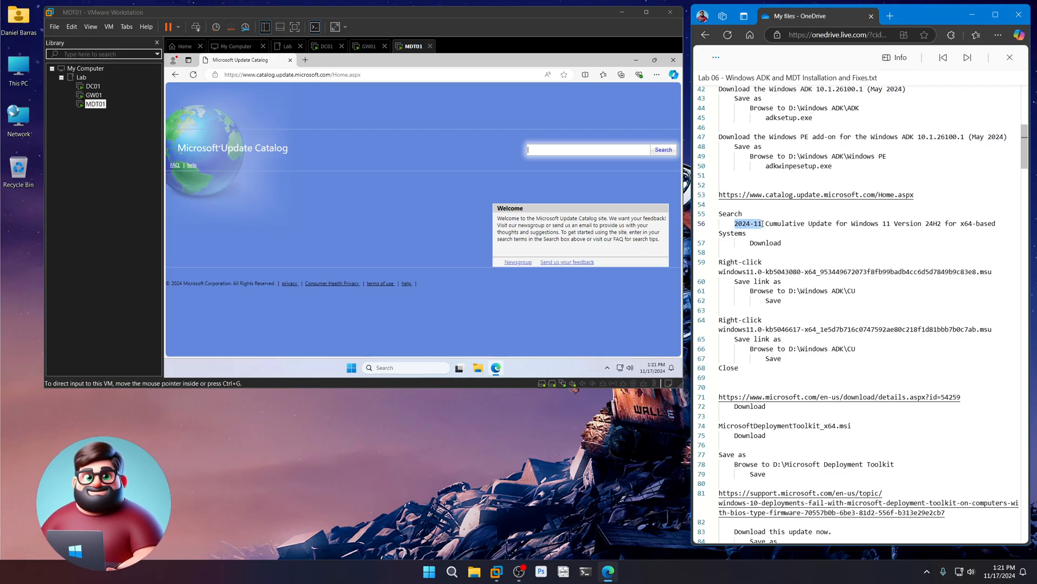
{"action": "left_click", "coordinate": [755, 224]}
{"action": "double_click", "coordinate": [758, 223]}
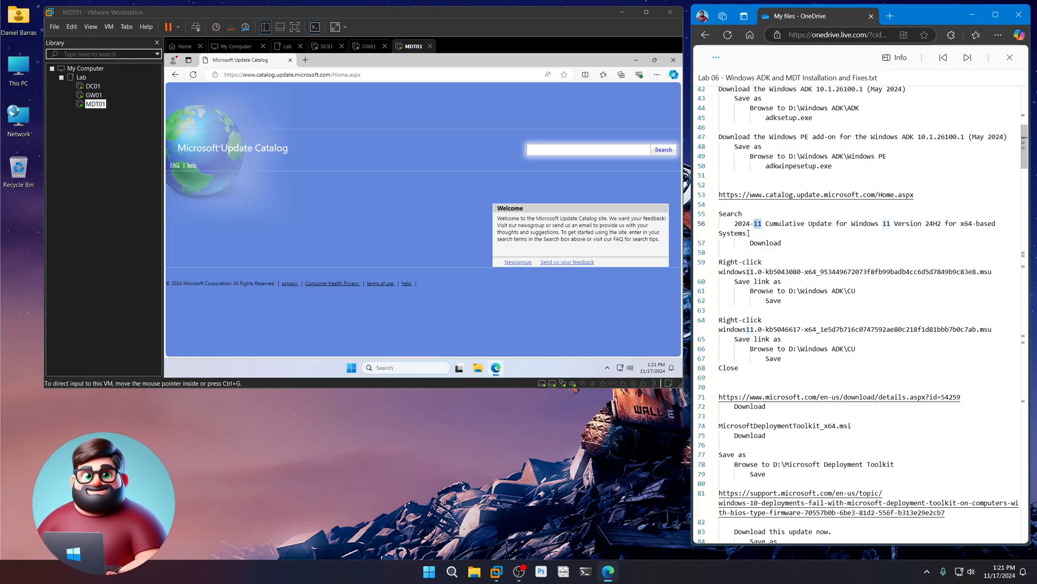
{"action": "left_click_drag", "start_coordinate": [747, 233], "coordinate": [735, 224]}
{"action": "right_click", "coordinate": [775, 223]}
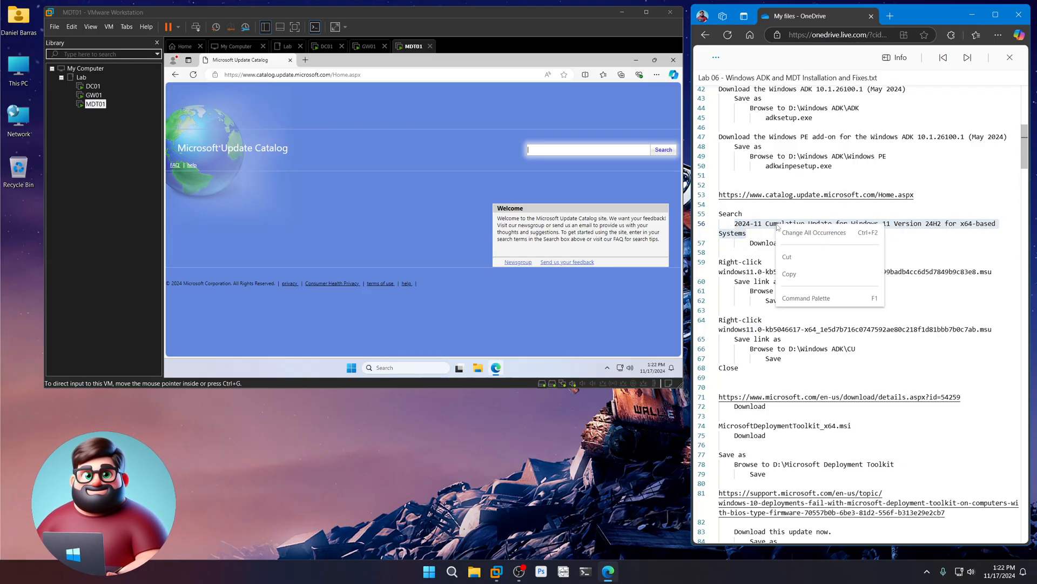
{"action": "left_click", "coordinate": [794, 270]}
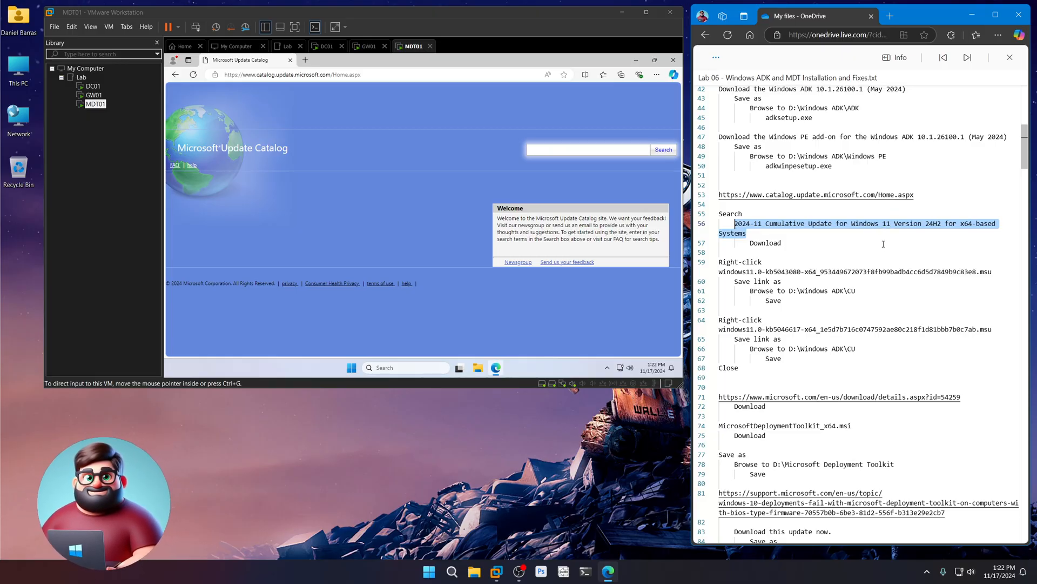
{"action": "left_click", "coordinate": [607, 216]}
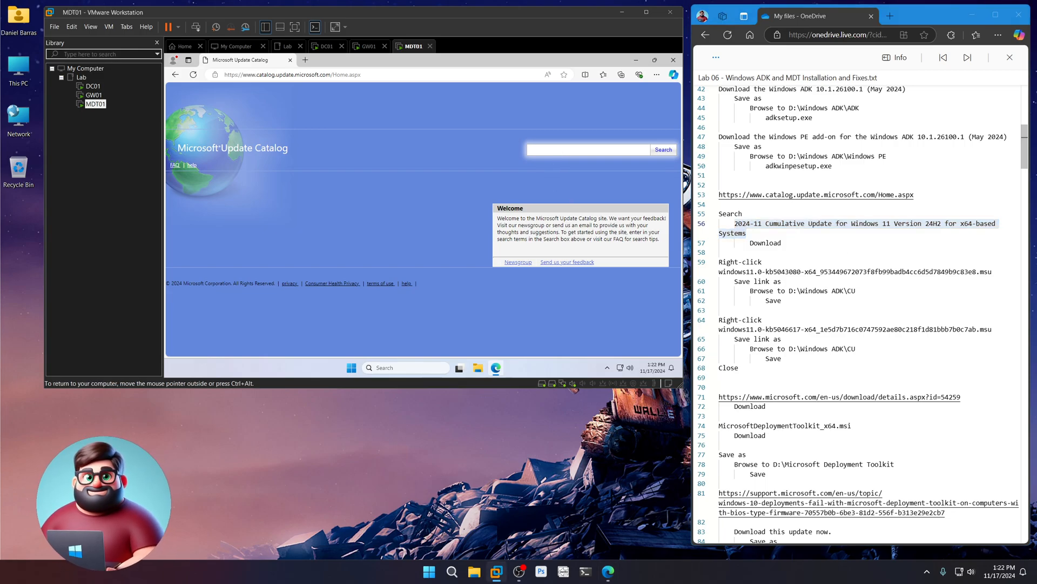
{"action": "key", "text": "ctrl+v"}
- Search the catalog, open KB5046617's downloads, and save the kb5043080 .msu into D:\Windows ADK\CU
{"action": "left_click", "coordinate": [664, 151]}
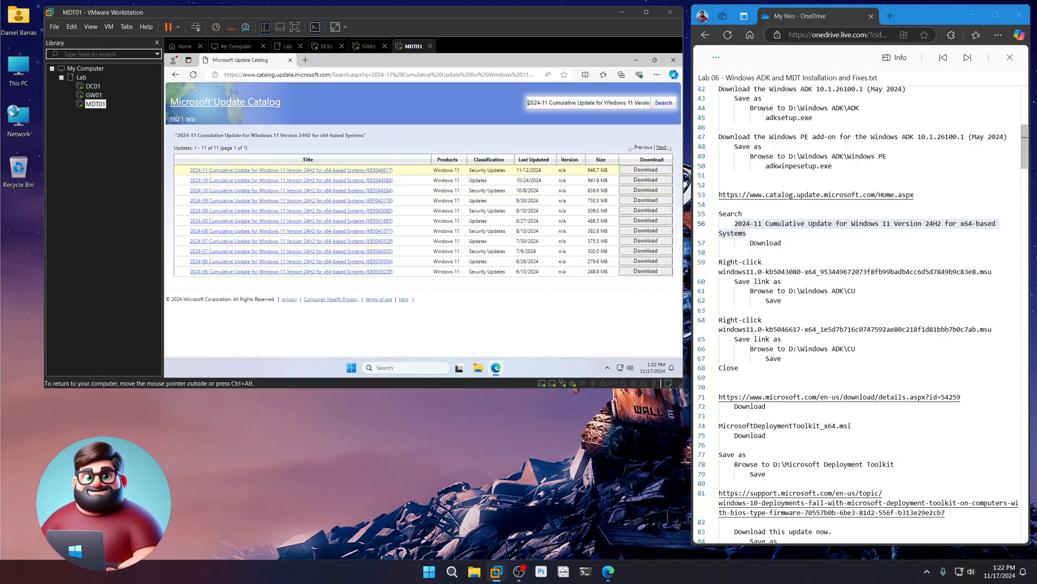
{"action": "left_click", "coordinate": [645, 170]}
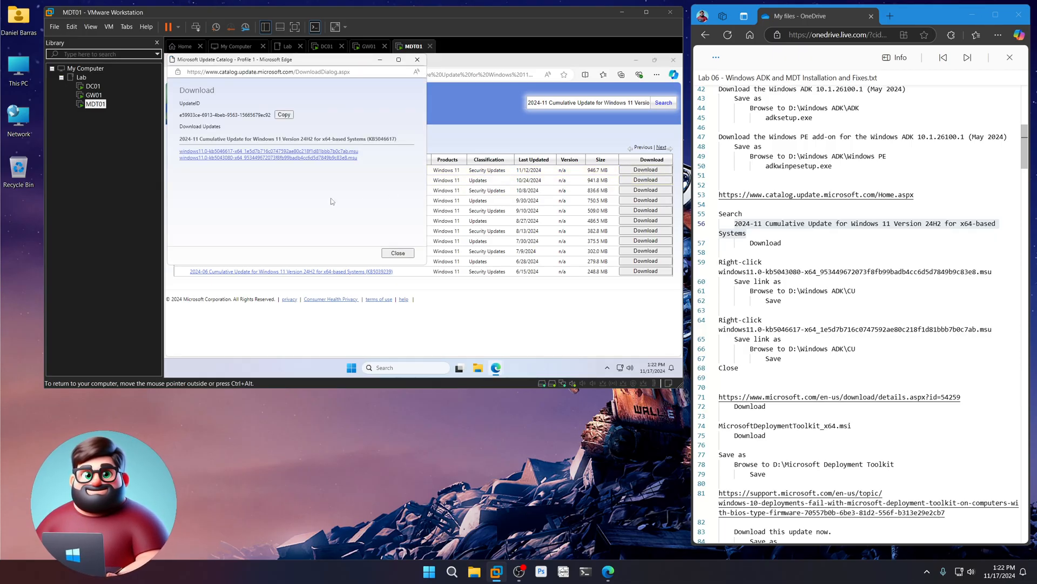
{"action": "left_click_drag", "start_coordinate": [802, 272], "coordinate": [765, 272]}
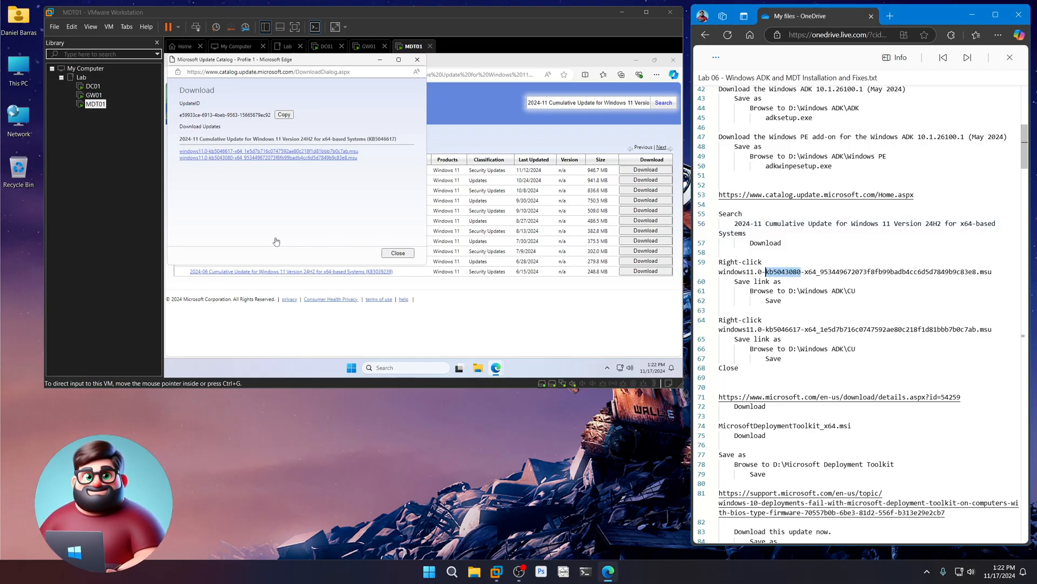
{"action": "left_click", "coordinate": [276, 205]}
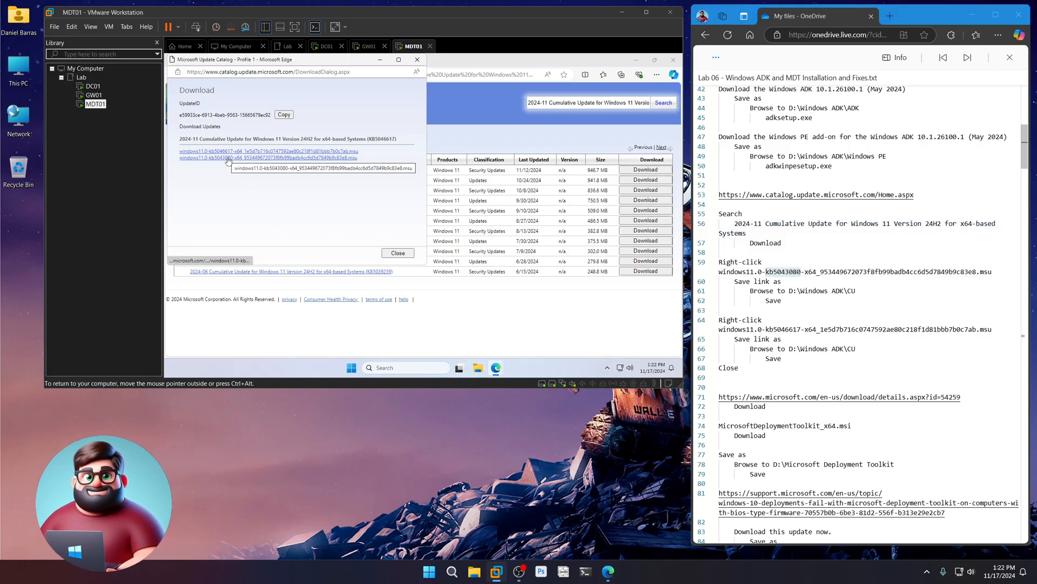
{"action": "right_click", "coordinate": [228, 160]}
{"action": "left_click", "coordinate": [262, 206]}
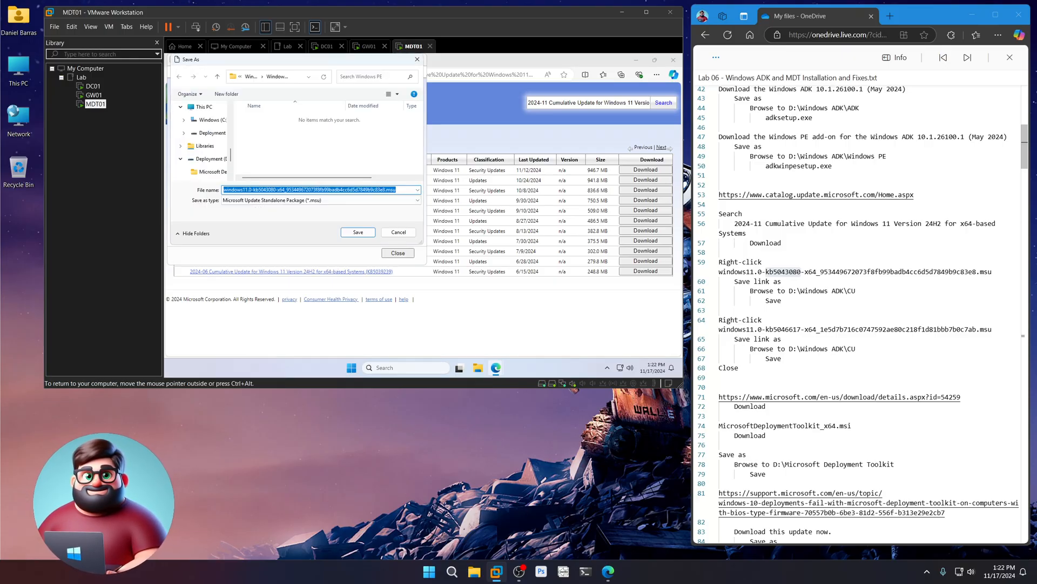
{"action": "left_click", "coordinate": [210, 159]}
{"action": "double_click", "coordinate": [265, 153]}
{"action": "double_click", "coordinate": [254, 131]}
{"action": "left_click", "coordinate": [358, 232]}
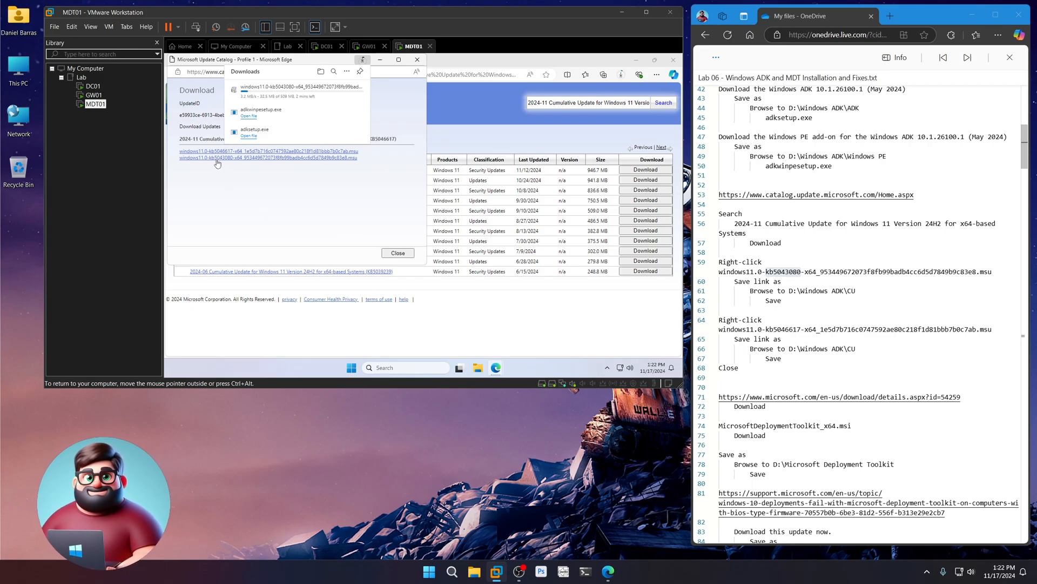
- Save the kb5046617 .msu into the CU folder too and close the download window
{"action": "left_click_drag", "start_coordinate": [782, 358], "coordinate": [719, 320]}
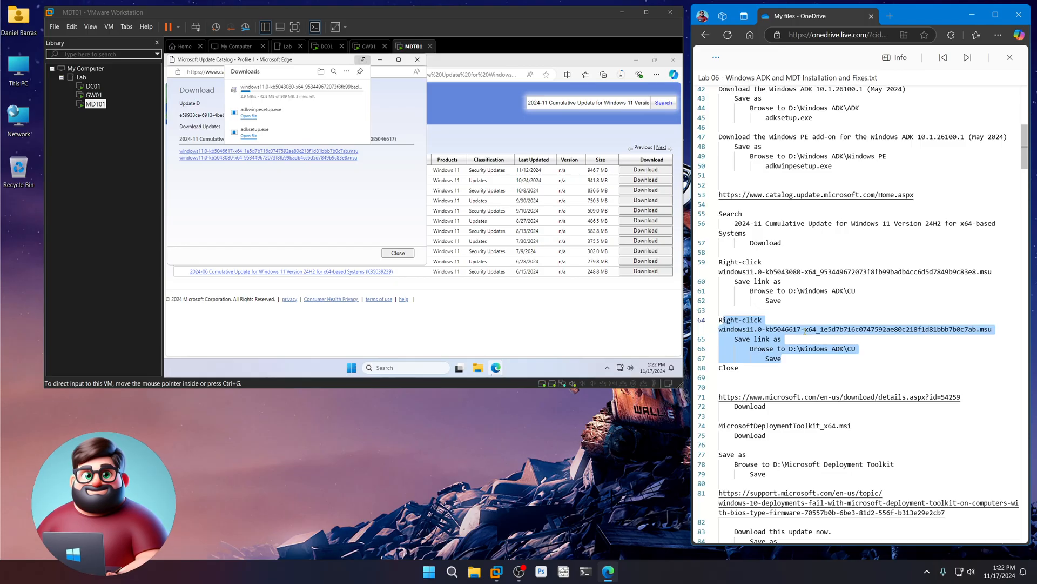
{"action": "left_click", "coordinate": [957, 329]}
{"action": "left_click_drag", "start_coordinate": [977, 329], "coordinate": [719, 329]}
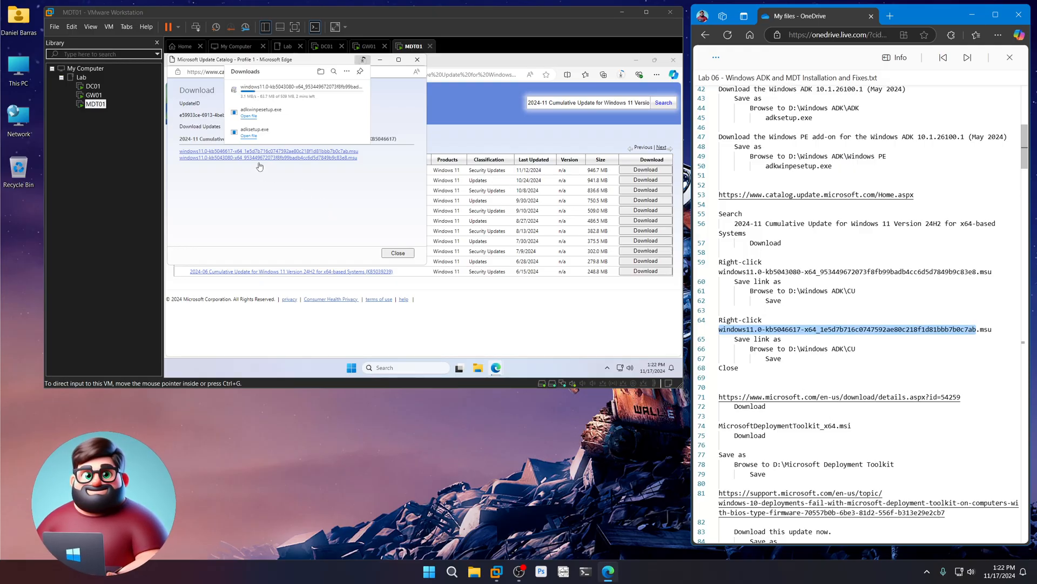
{"action": "left_click", "coordinate": [225, 171]}
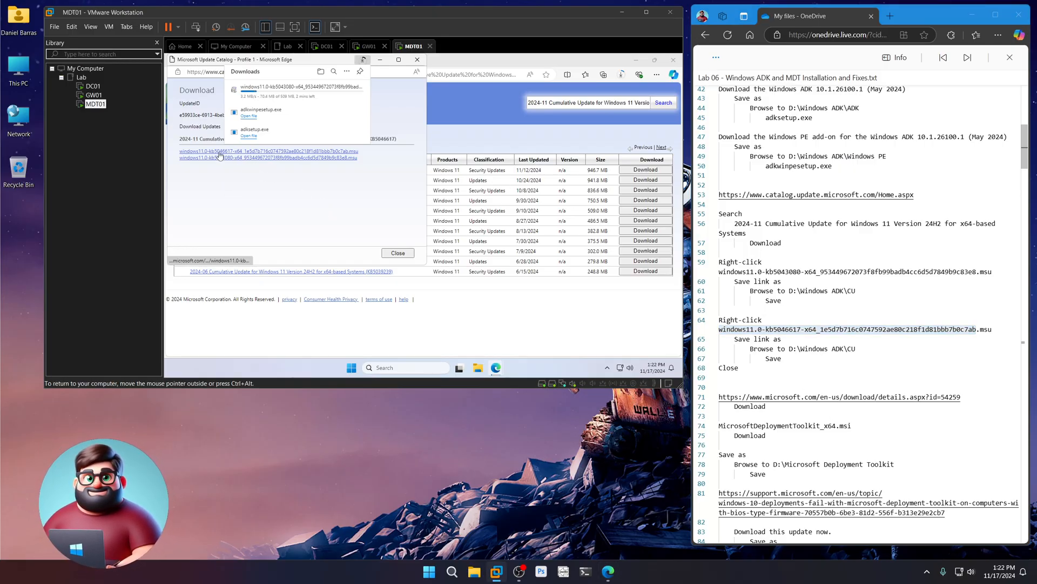
{"action": "right_click", "coordinate": [221, 152]}
{"action": "left_click", "coordinate": [259, 201]}
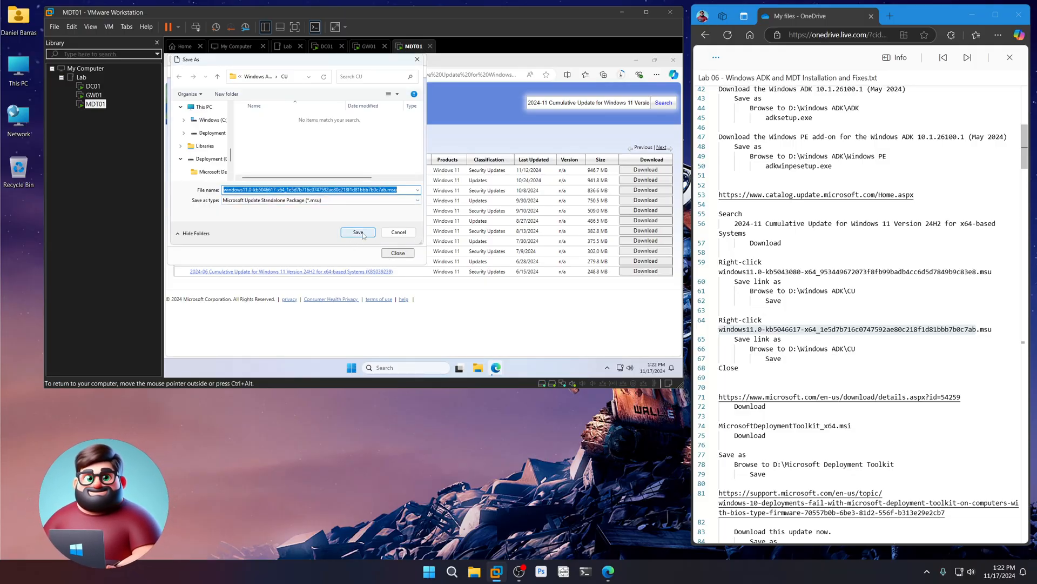
{"action": "left_click", "coordinate": [362, 233]}
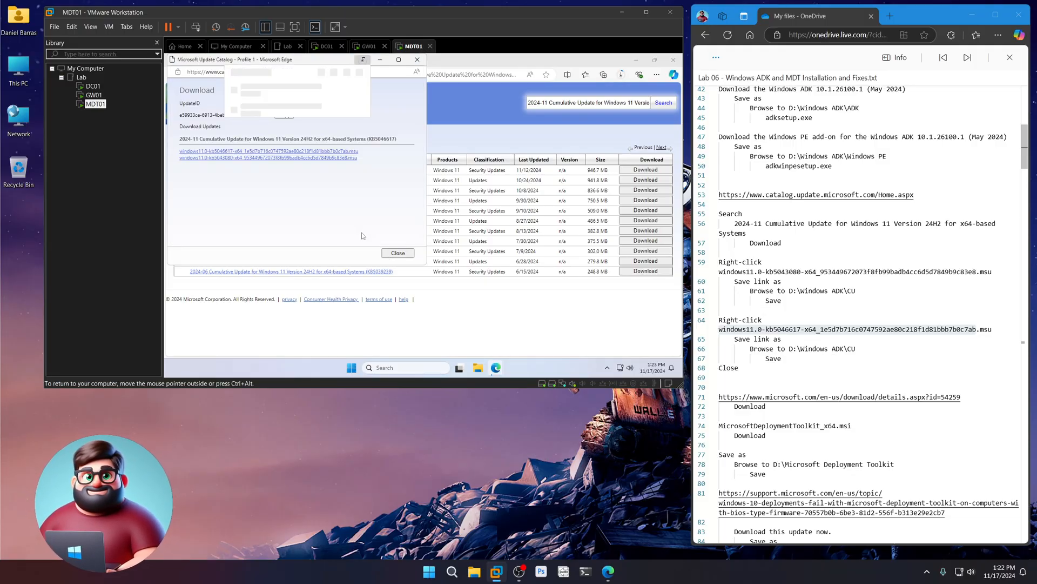
{"action": "left_click", "coordinate": [398, 253]}
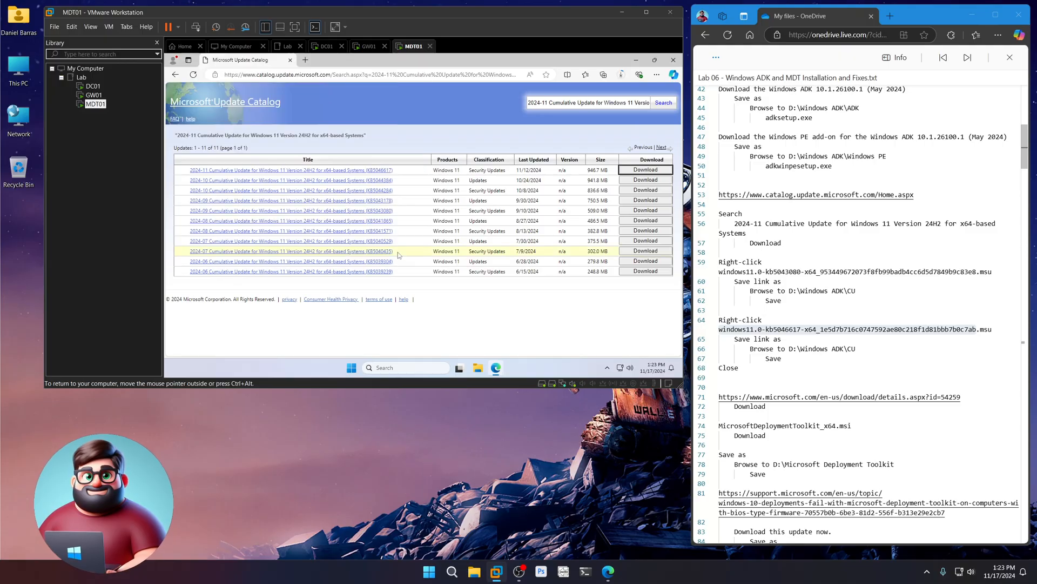
- Load the MDT download page in Edge using the Download Center URL from line 71
{"action": "left_click", "coordinate": [621, 77]}
{"action": "left_click", "coordinate": [621, 77]}
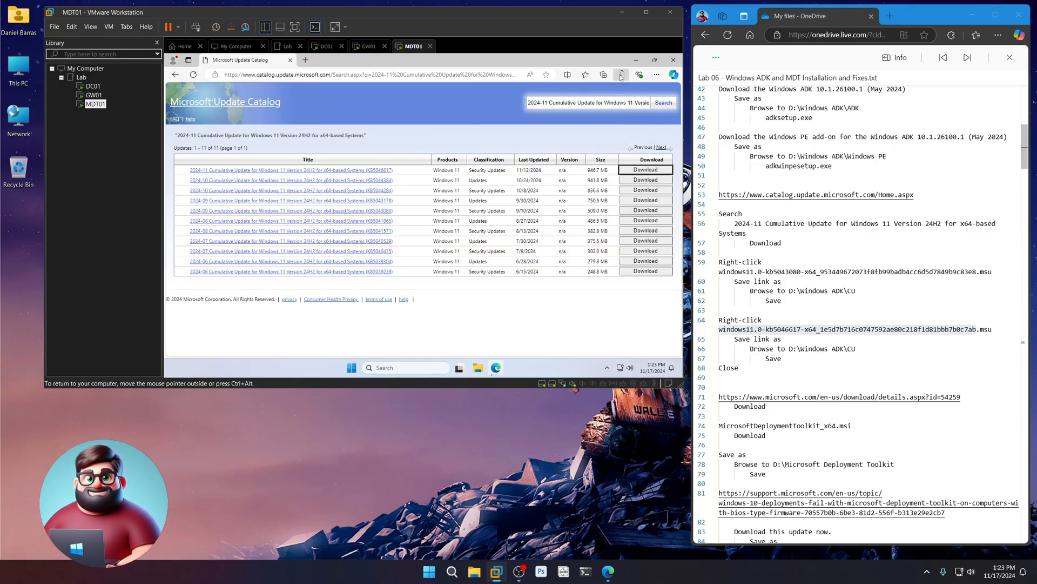
{"action": "scroll", "coordinate": [826, 305], "scroll_direction": "down", "scroll_amount": 3}
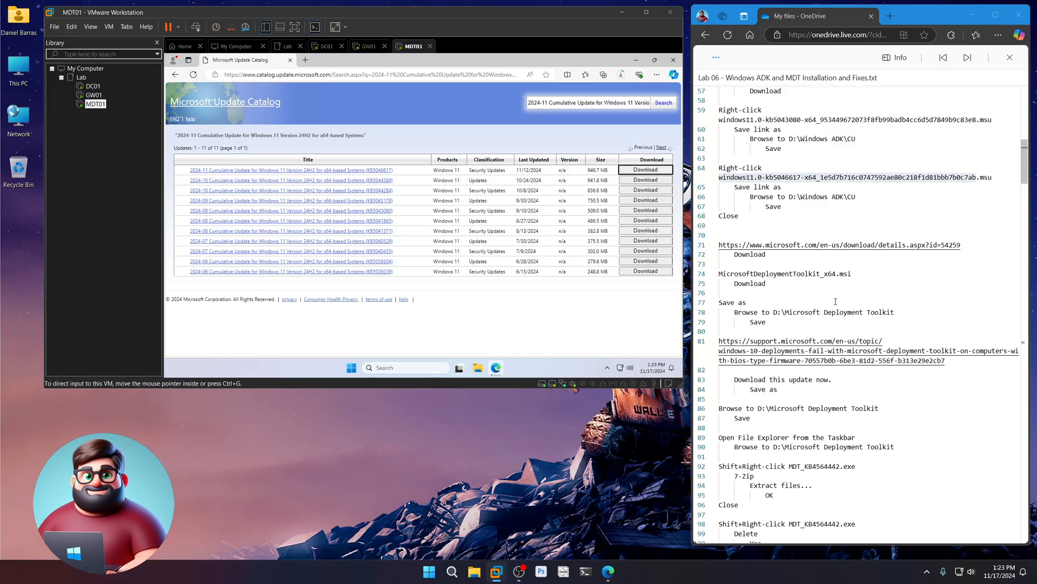
{"action": "scroll", "coordinate": [835, 301], "scroll_direction": "down", "scroll_amount": 1}
{"action": "left_click_drag", "start_coordinate": [974, 194], "coordinate": [718, 203]}
{"action": "right_click", "coordinate": [718, 200]}
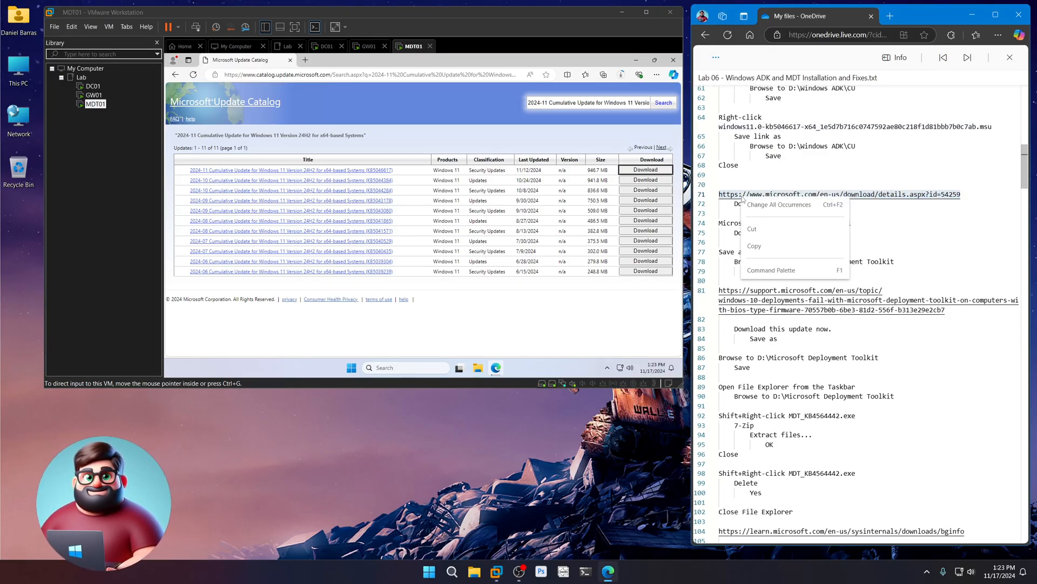
{"action": "left_click", "coordinate": [769, 244]}
{"action": "left_click", "coordinate": [432, 74]}
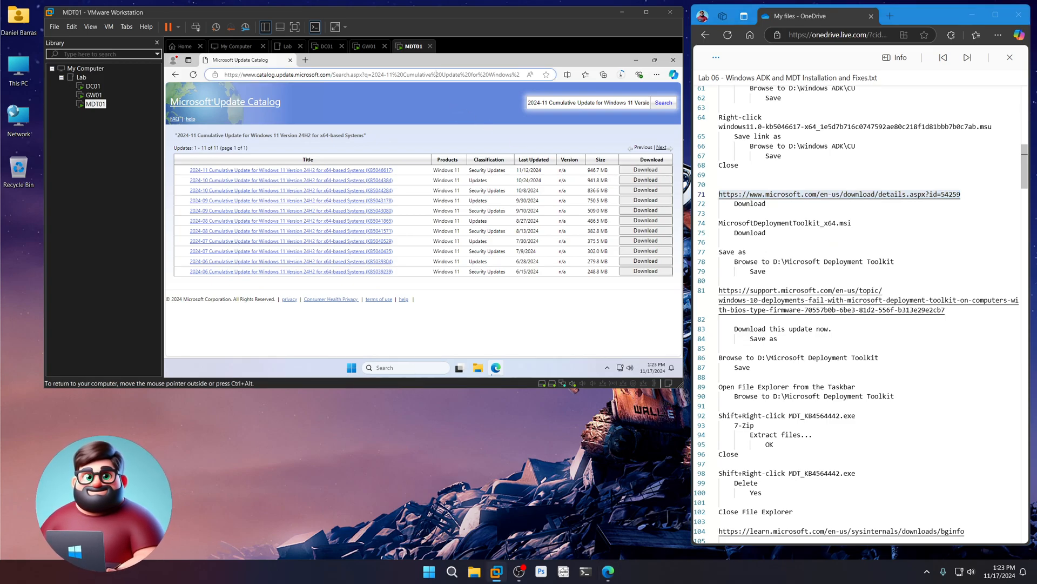
{"action": "key", "text": "ctrl+v"}
{"action": "key", "text": "Return"}
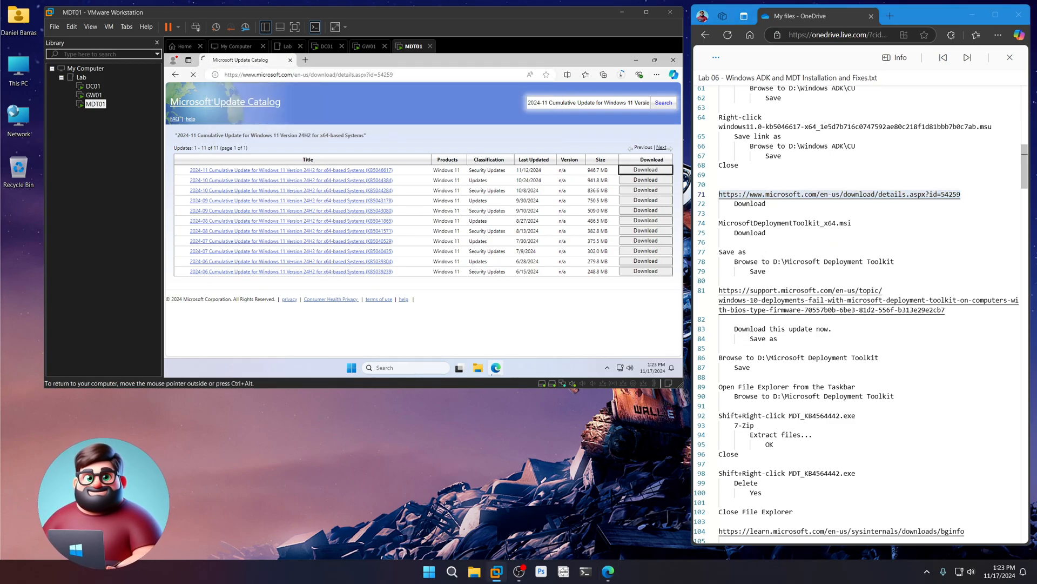
- Download MicrosoftDeploymentToolkit_x64.msi and save it into D:\Microsoft Deployment Toolkit
{"action": "scroll", "coordinate": [389, 195], "scroll_direction": "down", "scroll_amount": 2}
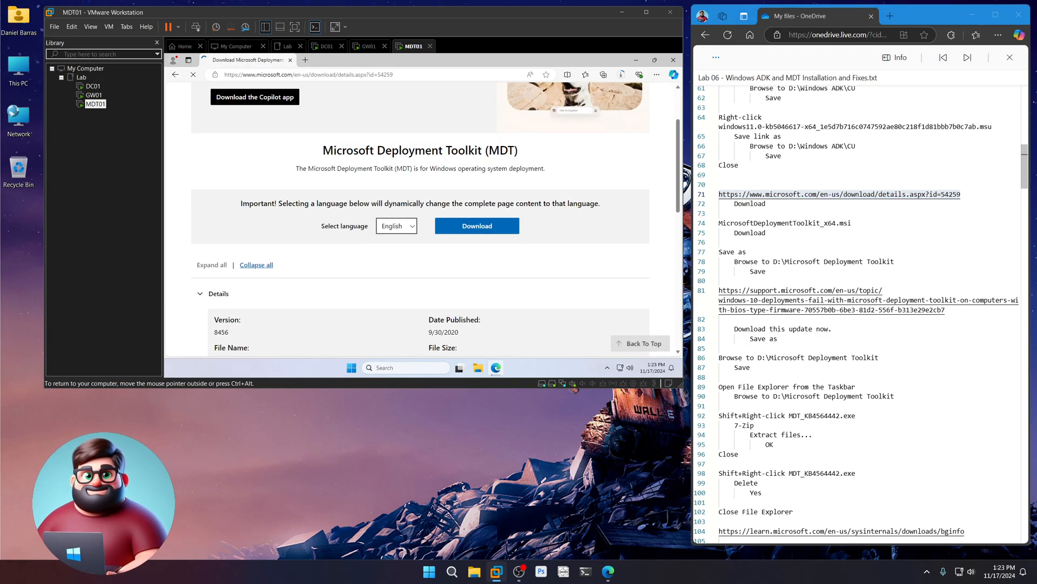
{"action": "scroll", "coordinate": [354, 265], "scroll_direction": "down", "scroll_amount": 2}
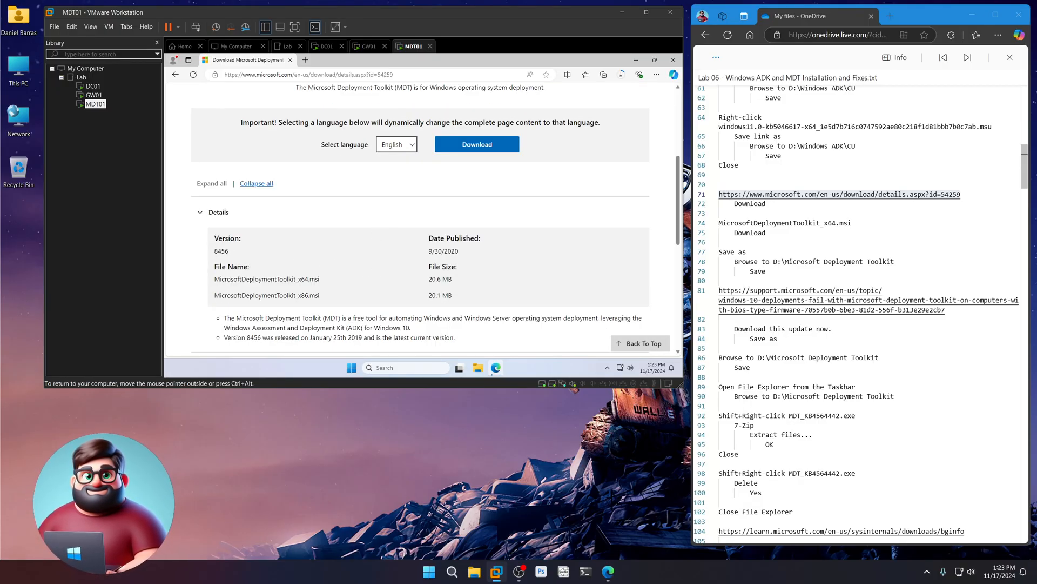
{"action": "left_click", "coordinate": [478, 146]}
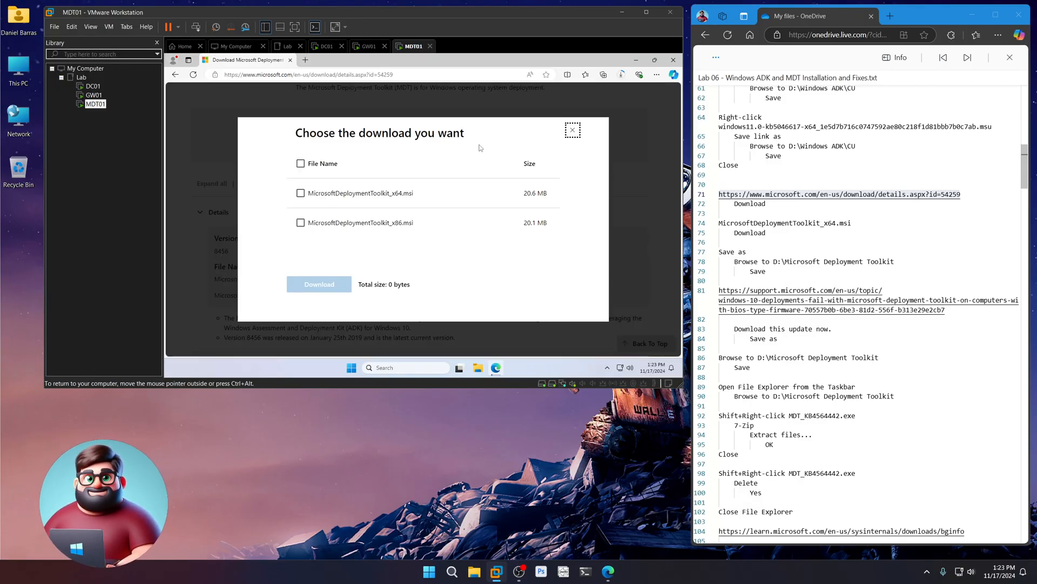
{"action": "left_click", "coordinate": [300, 194]}
{"action": "left_click", "coordinate": [319, 284]}
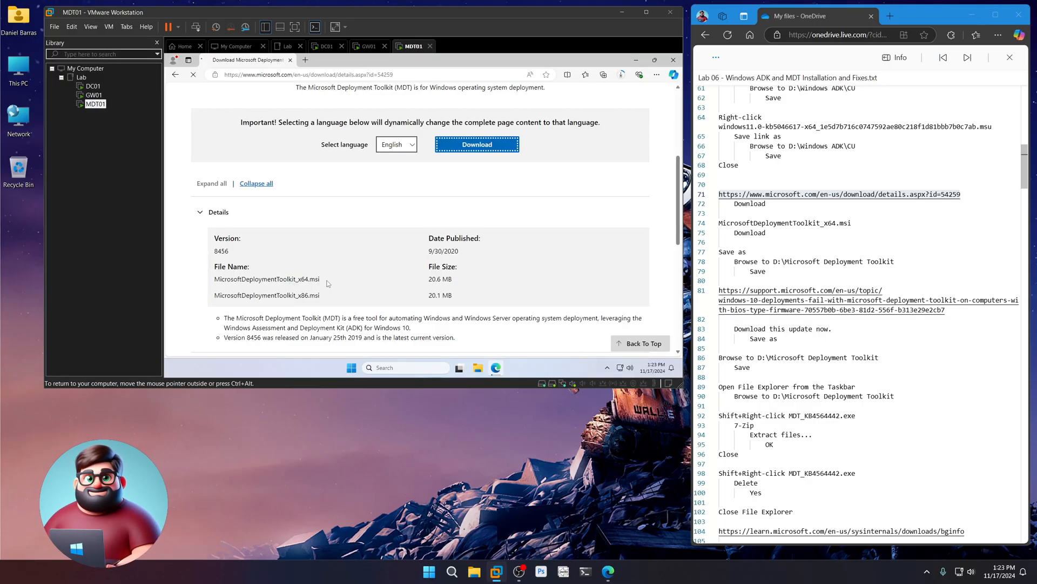
{"action": "left_click", "coordinate": [567, 116]}
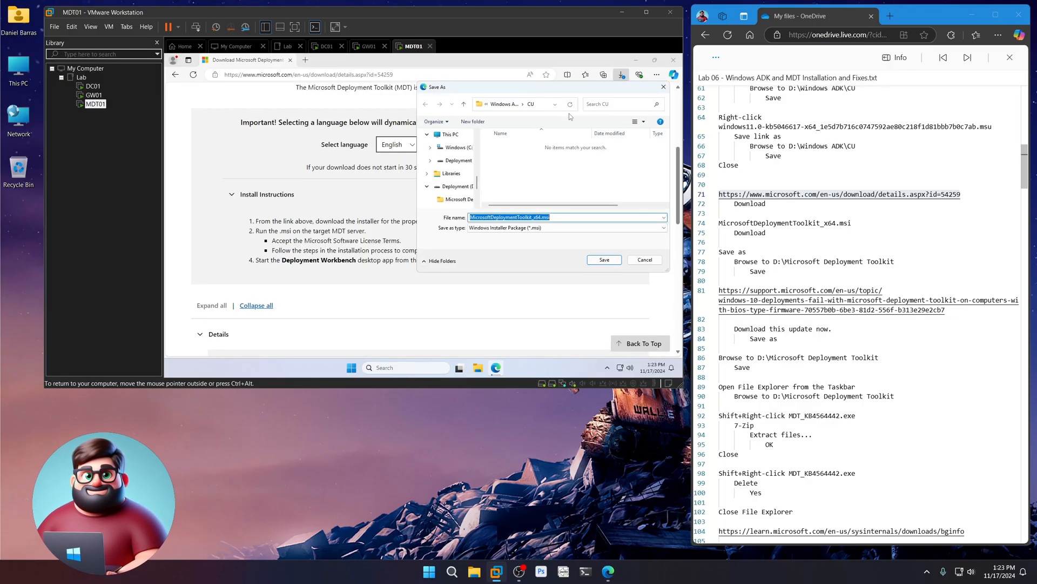
{"action": "left_click", "coordinate": [454, 190]}
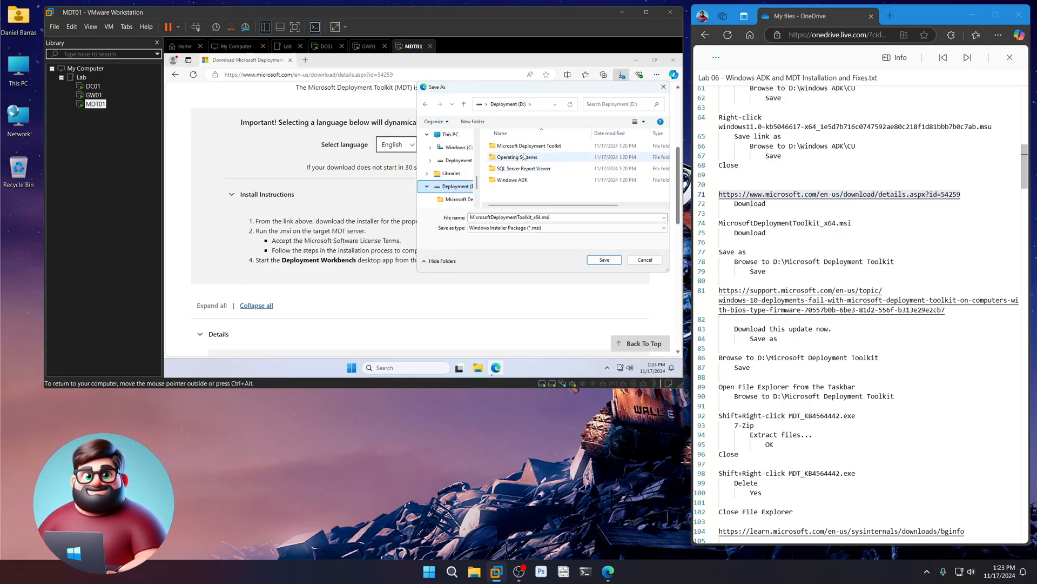
{"action": "left_click", "coordinate": [533, 148]}
{"action": "double_click", "coordinate": [533, 148]}
{"action": "left_click", "coordinate": [604, 260]}
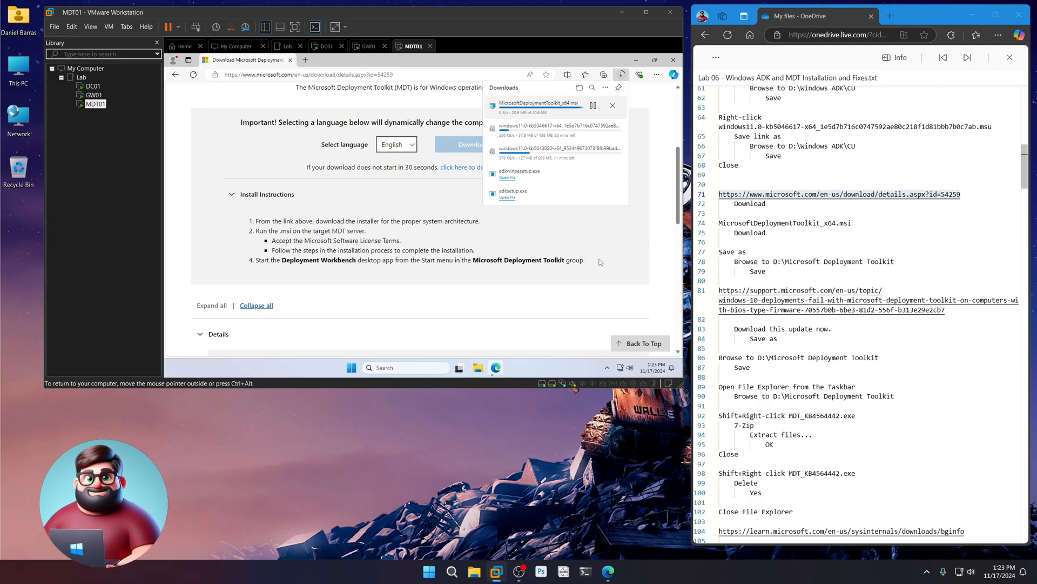
- Open the MDT deployment-failure support article using the URL from the notes
{"action": "scroll", "coordinate": [850, 360], "scroll_direction": "down", "scroll_amount": 2}
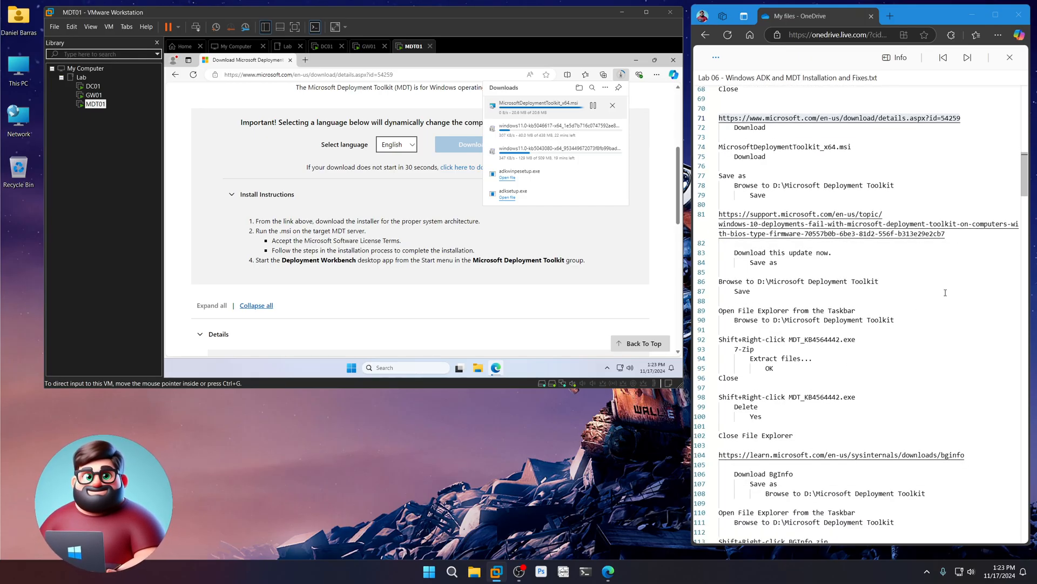
{"action": "left_click_drag", "start_coordinate": [953, 239], "coordinate": [715, 219]}
{"action": "right_click", "coordinate": [755, 224]}
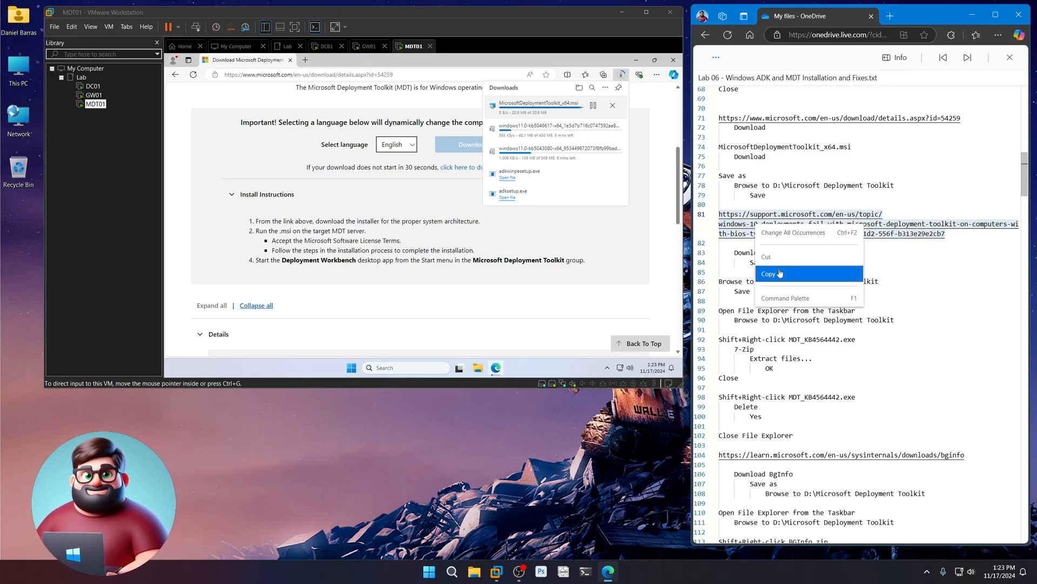
{"action": "left_click", "coordinate": [780, 273]}
{"action": "left_click_drag", "start_coordinate": [394, 74], "coordinate": [224, 74]}
{"action": "key", "text": "ctrl+v"}
{"action": "key", "text": "Return"}
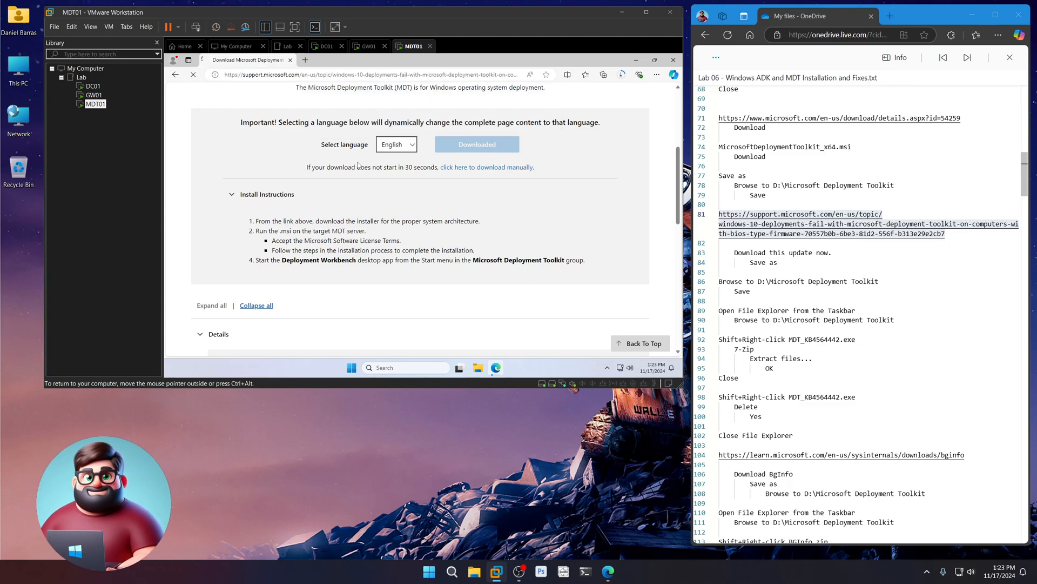
- Save MDT_KB4564442.exe from the article into D:\Microsoft Deployment Toolkit
{"action": "scroll", "coordinate": [359, 165], "scroll_direction": "down", "scroll_amount": 5}
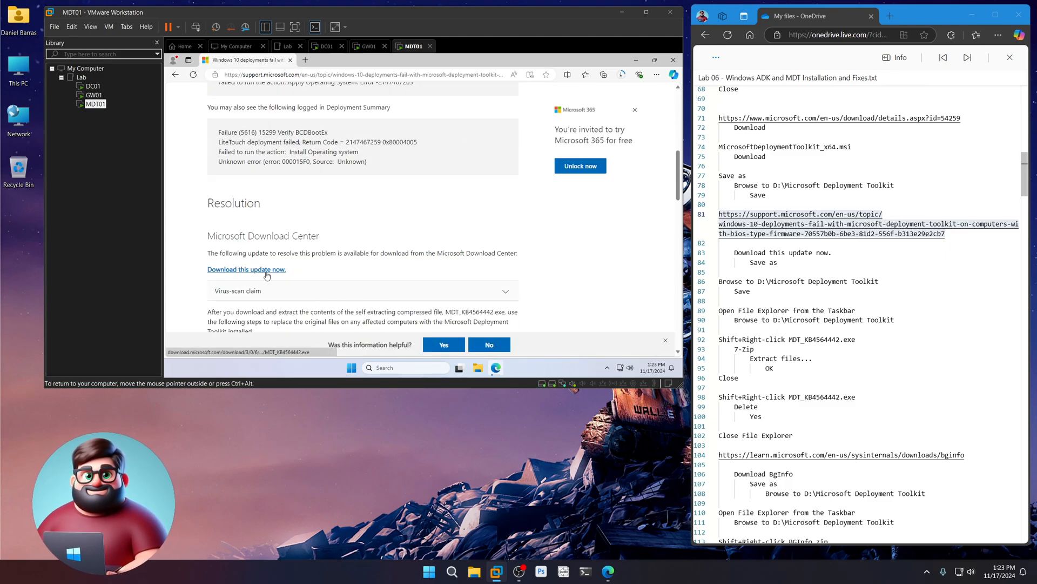
{"action": "left_click", "coordinate": [266, 275]}
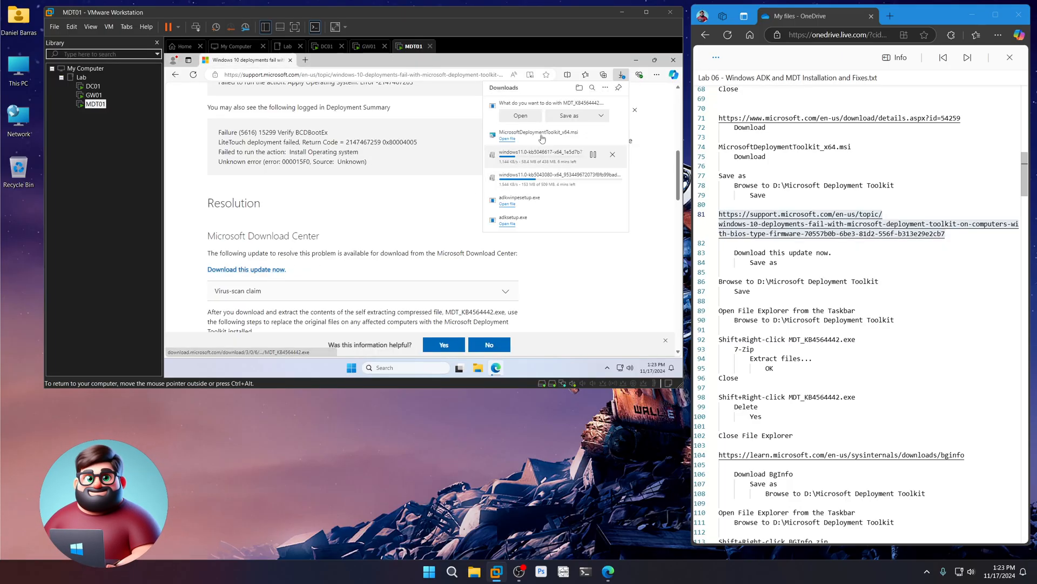
{"action": "left_click", "coordinate": [569, 116]}
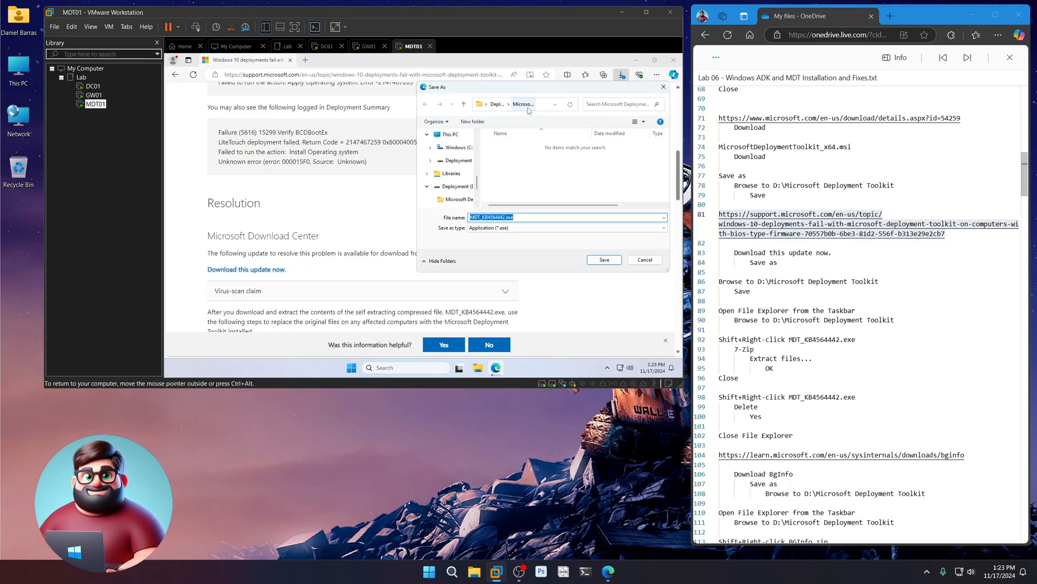
{"action": "left_click", "coordinate": [606, 260]}
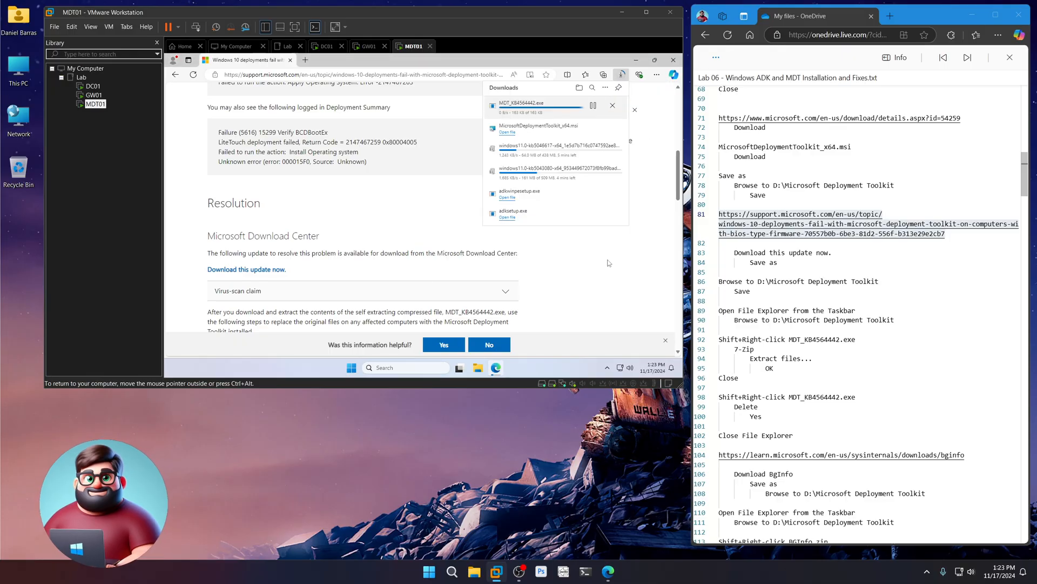
{"action": "left_click", "coordinate": [478, 369]}
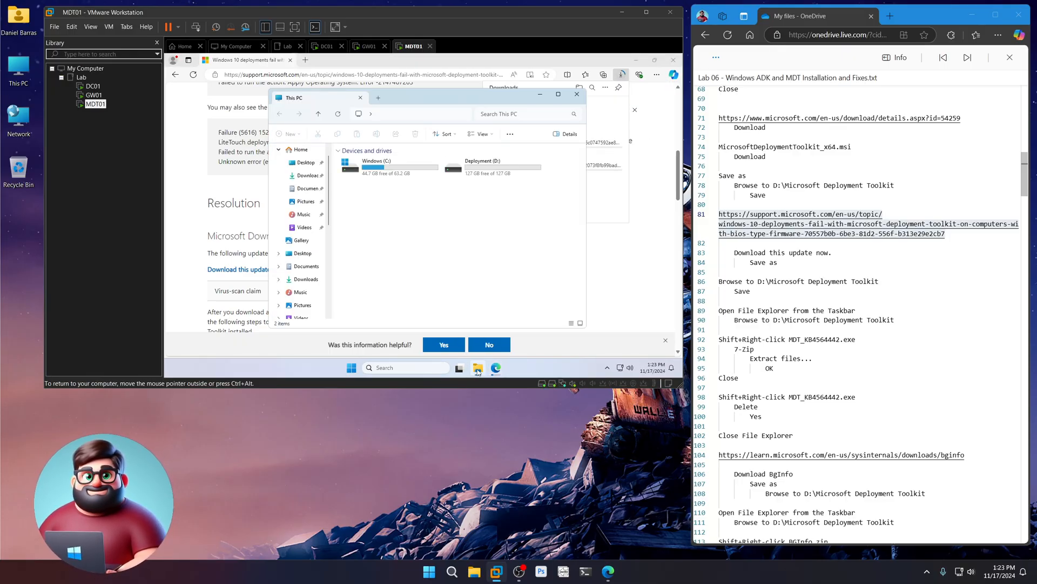
- Extract MDT_KB4564442.exe with 7-Zip into an MDT_KB4564442 folder in D:\Microsoft Deployment Toolkit
{"action": "double_click", "coordinate": [453, 167]}
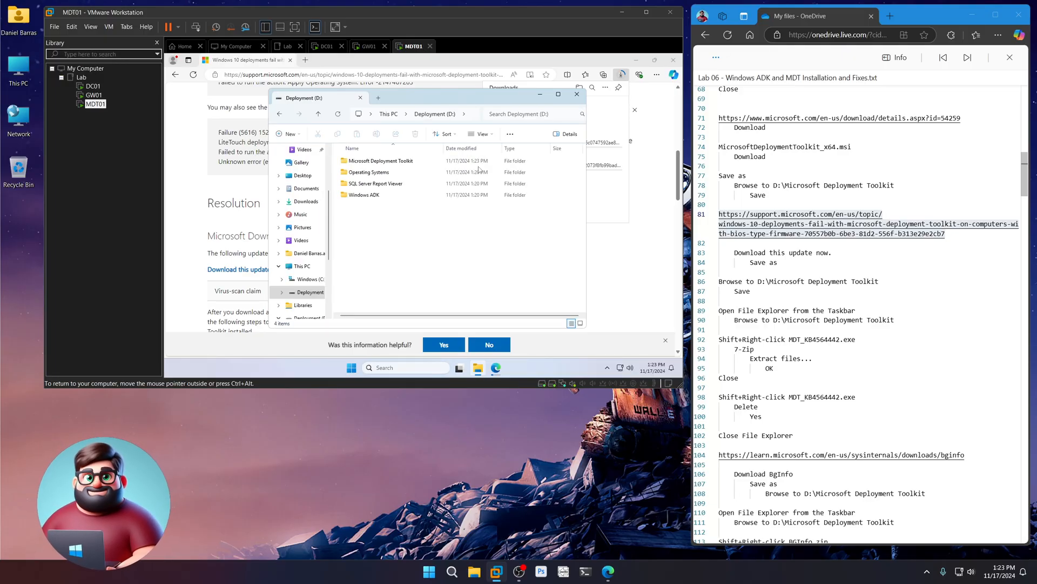
{"action": "double_click", "coordinate": [392, 162]}
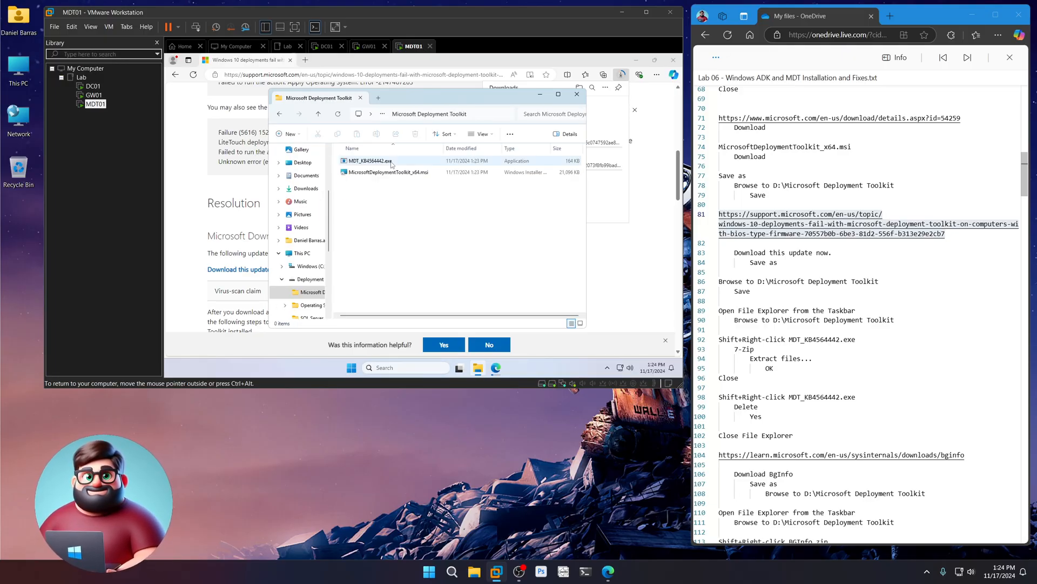
{"action": "right_click", "coordinate": [375, 162], "text": "shift"}
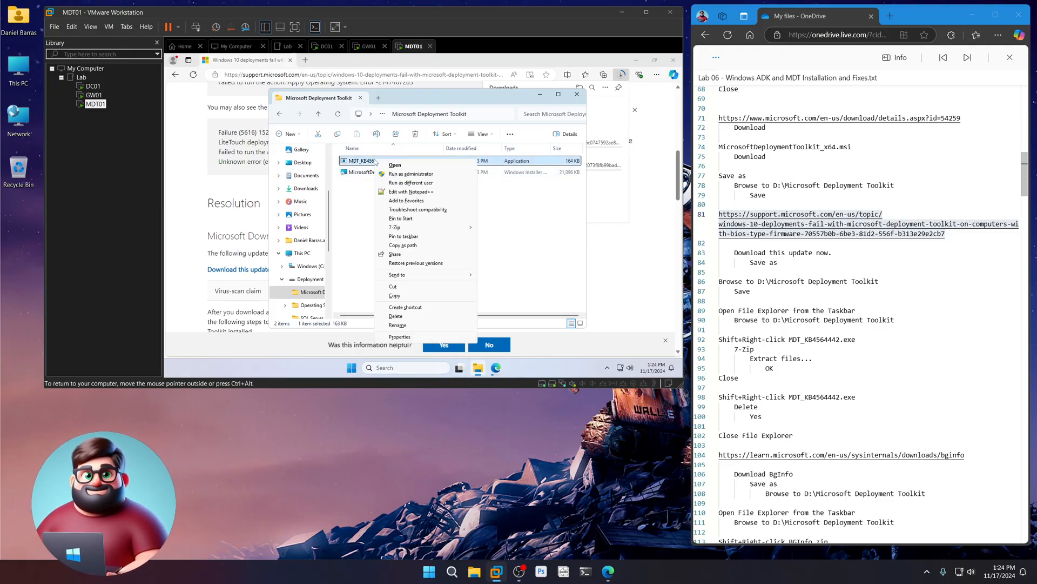
{"action": "mouse_move", "coordinate": [396, 230]}
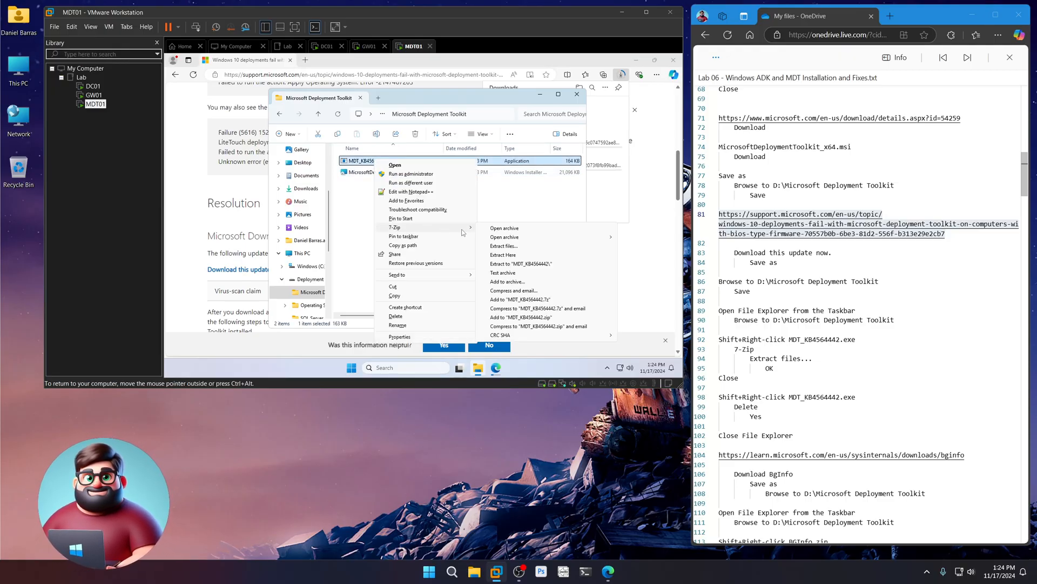
{"action": "left_click", "coordinate": [514, 247]}
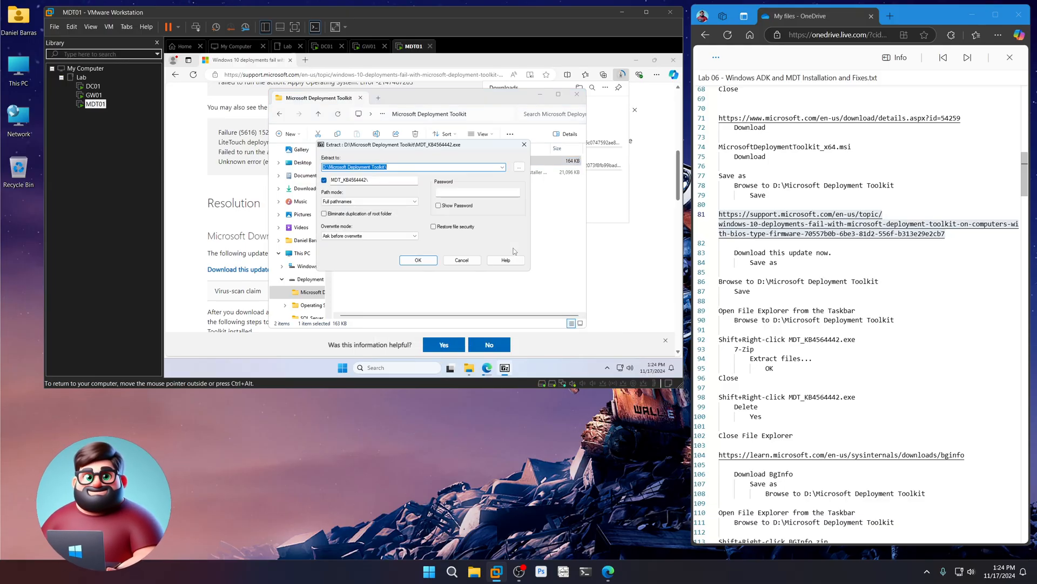
{"action": "left_click", "coordinate": [417, 261]}
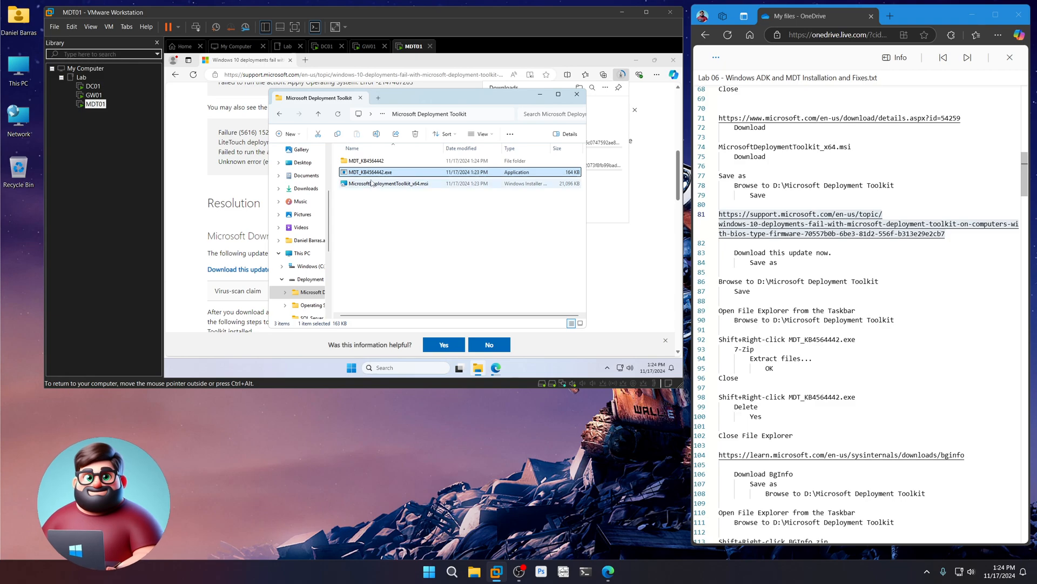
- Permanently delete MDT_KB4564442.exe and close File Explorer
{"action": "right_click", "coordinate": [372, 174], "text": "shift"}
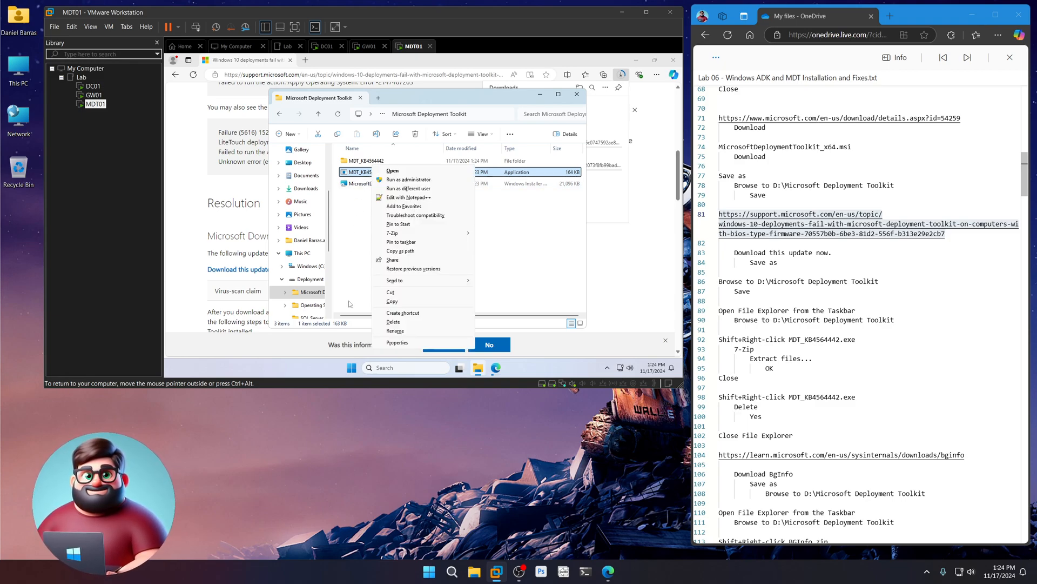
{"action": "left_click", "coordinate": [399, 324]}
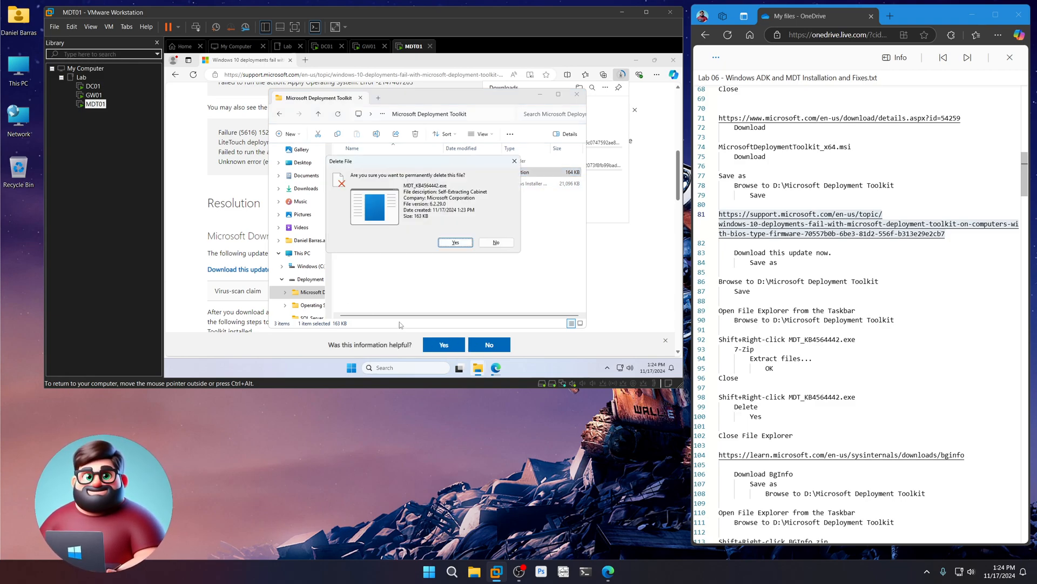
{"action": "left_click", "coordinate": [448, 242]}
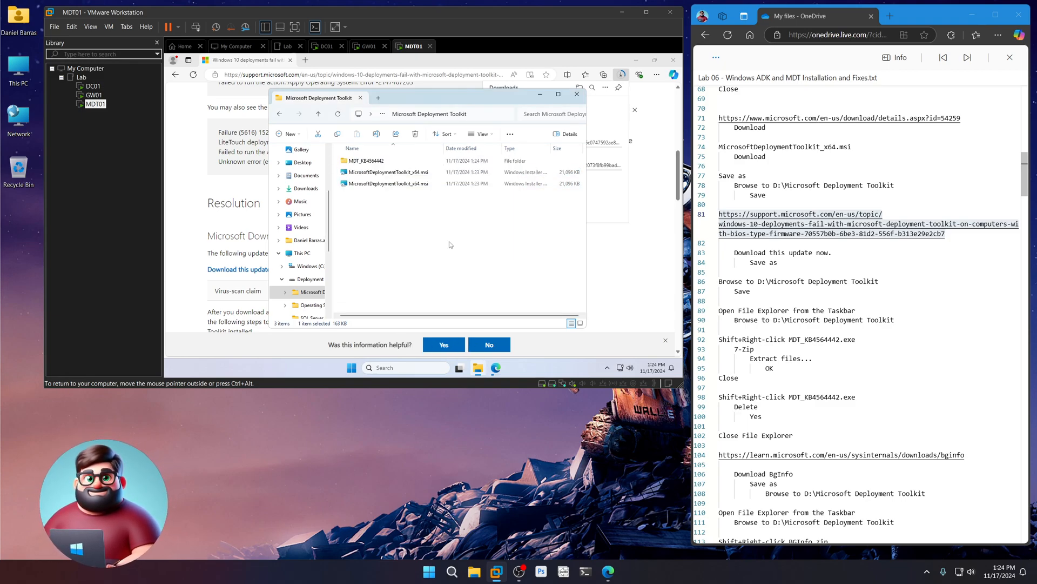
{"action": "left_click", "coordinate": [577, 94]}
- Copy the BgInfo URL from the notes and load the BgInfo page in the browser
{"action": "scroll", "coordinate": [831, 310], "scroll_direction": "down", "scroll_amount": 1}
{"action": "scroll", "coordinate": [831, 309], "scroll_direction": "down", "scroll_amount": 5}
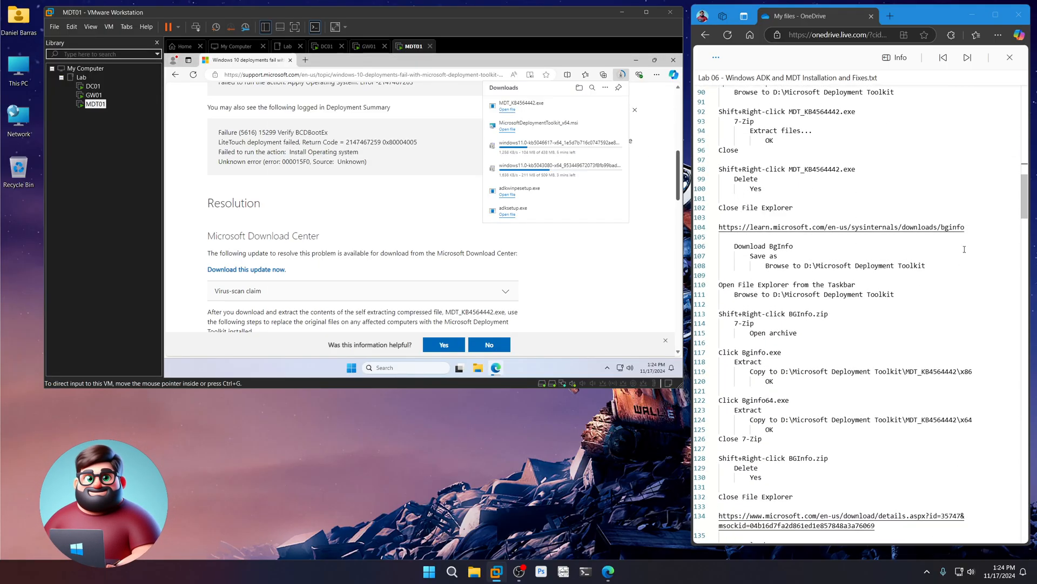
{"action": "left_click_drag", "start_coordinate": [975, 229], "coordinate": [714, 227]}
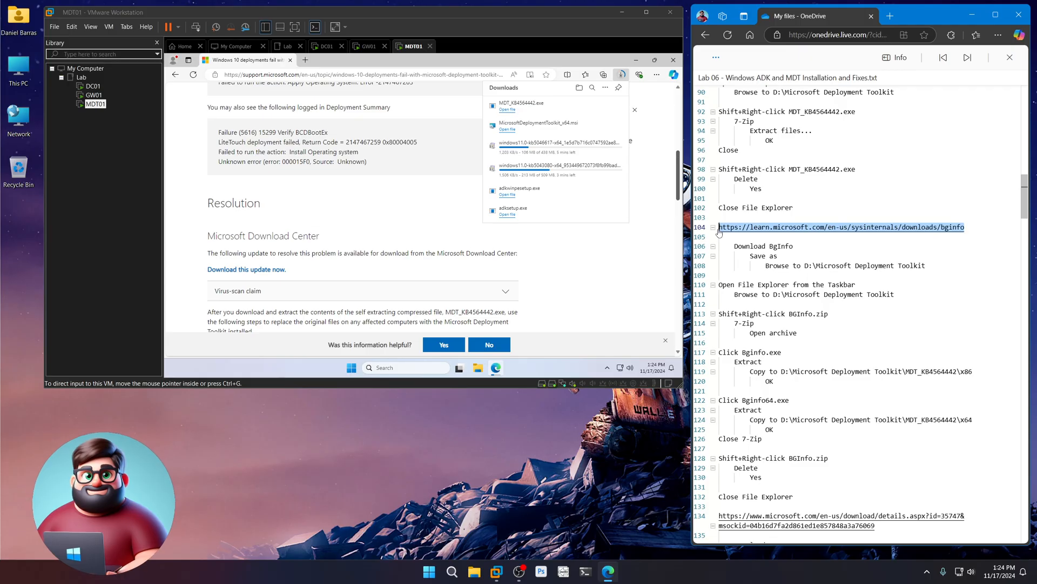
{"action": "right_click", "coordinate": [738, 227]}
{"action": "left_click", "coordinate": [754, 273]}
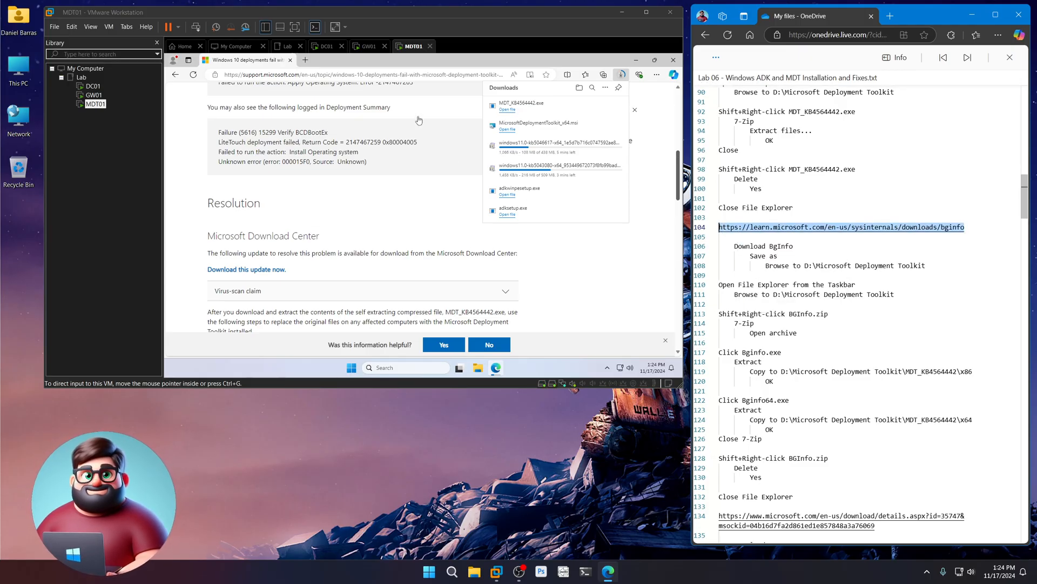
{"action": "left_click", "coordinate": [420, 74]}
{"action": "key", "text": "ctrl+v"}
{"action": "key", "text": "Return"}
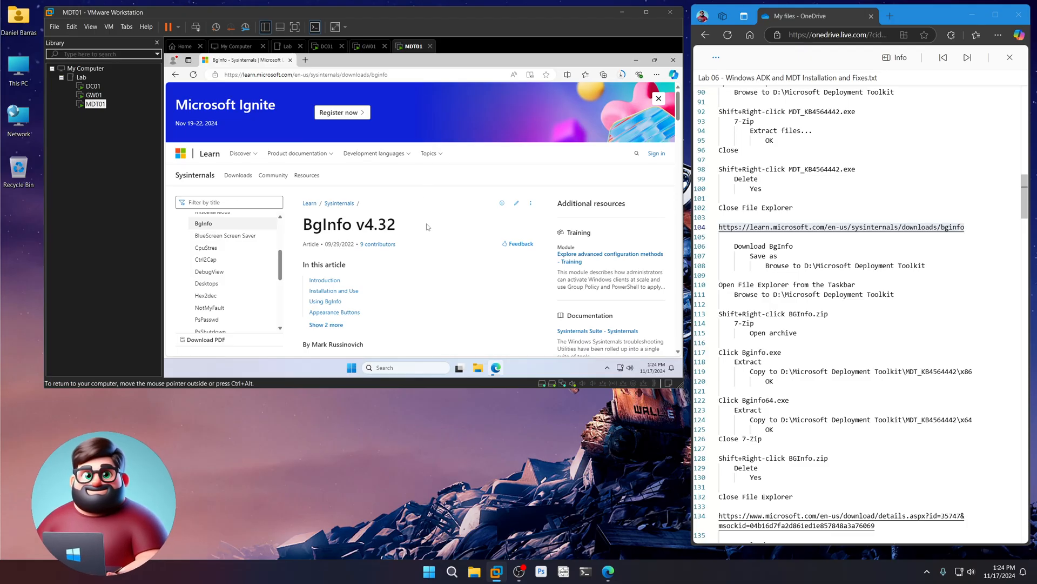
- Download BgInfo and save BGInfo.zip into D:\Microsoft Deployment Toolkit
{"action": "scroll", "coordinate": [426, 232], "scroll_direction": "down", "scroll_amount": 5}
{"action": "scroll", "coordinate": [443, 211], "scroll_direction": "up", "scroll_amount": 2}
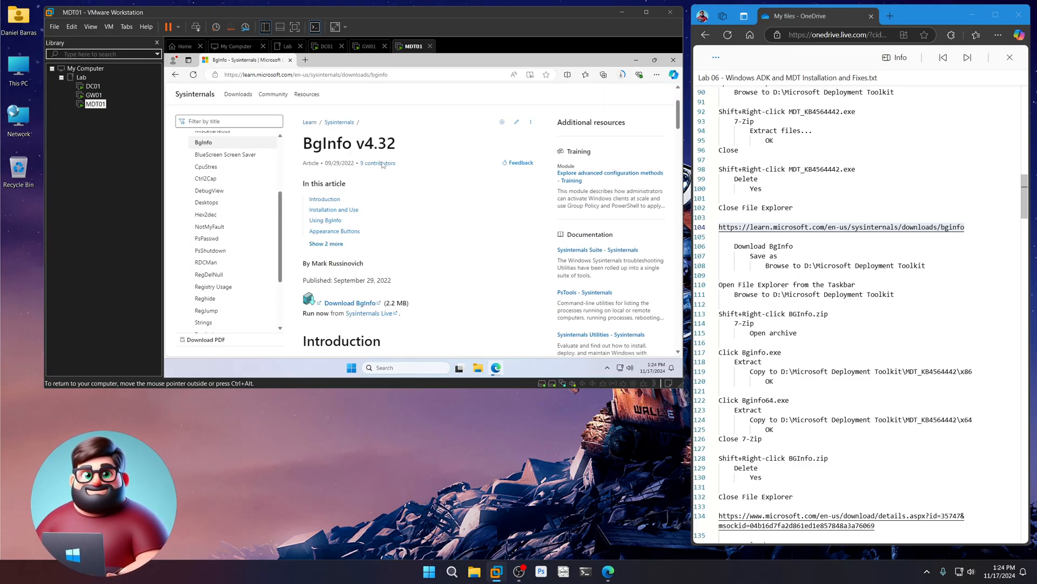
{"action": "left_click_drag", "start_coordinate": [325, 163], "coordinate": [352, 163]}
{"action": "left_click", "coordinate": [456, 245]}
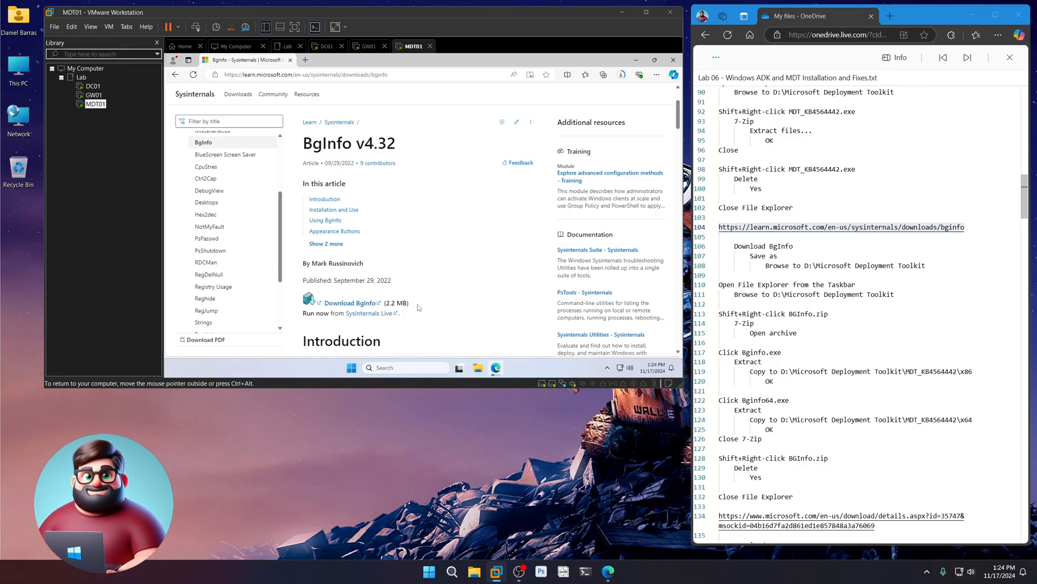
{"action": "left_click", "coordinate": [352, 303]}
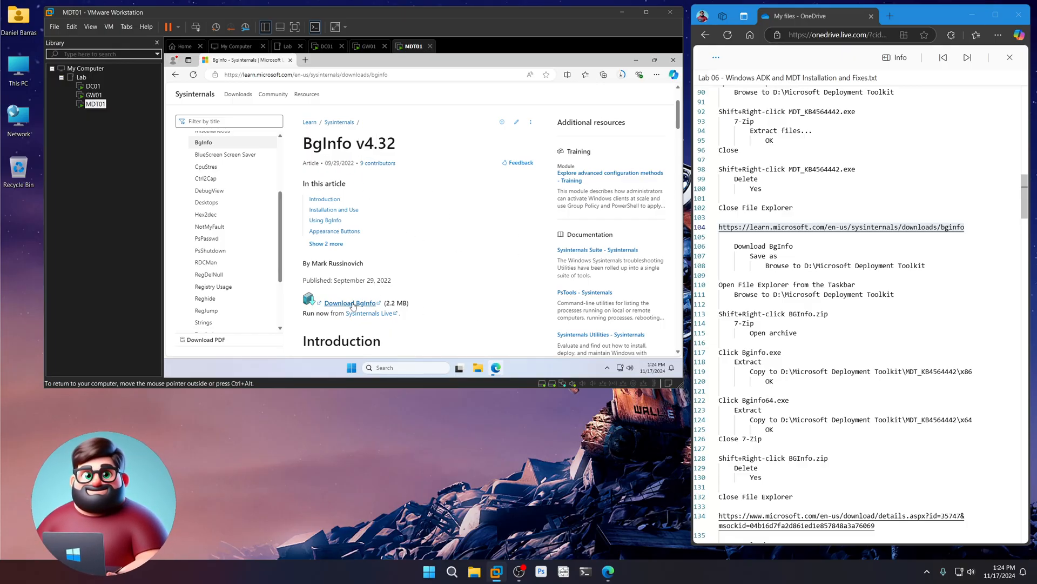
{"action": "left_click", "coordinate": [569, 116]}
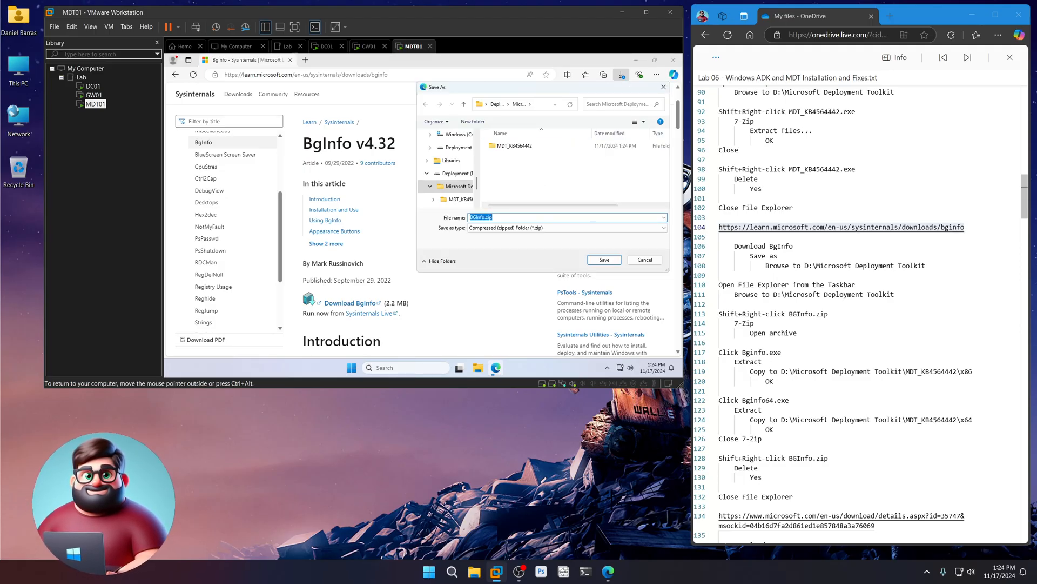
{"action": "left_click", "coordinate": [605, 260]}
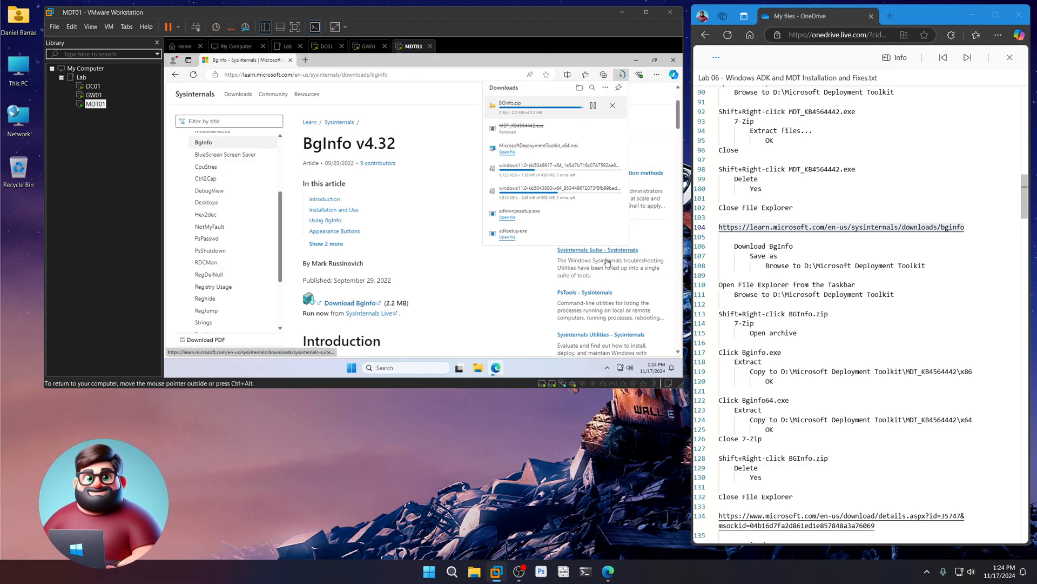
{"action": "scroll", "coordinate": [822, 310], "scroll_direction": "down", "scroll_amount": 5}
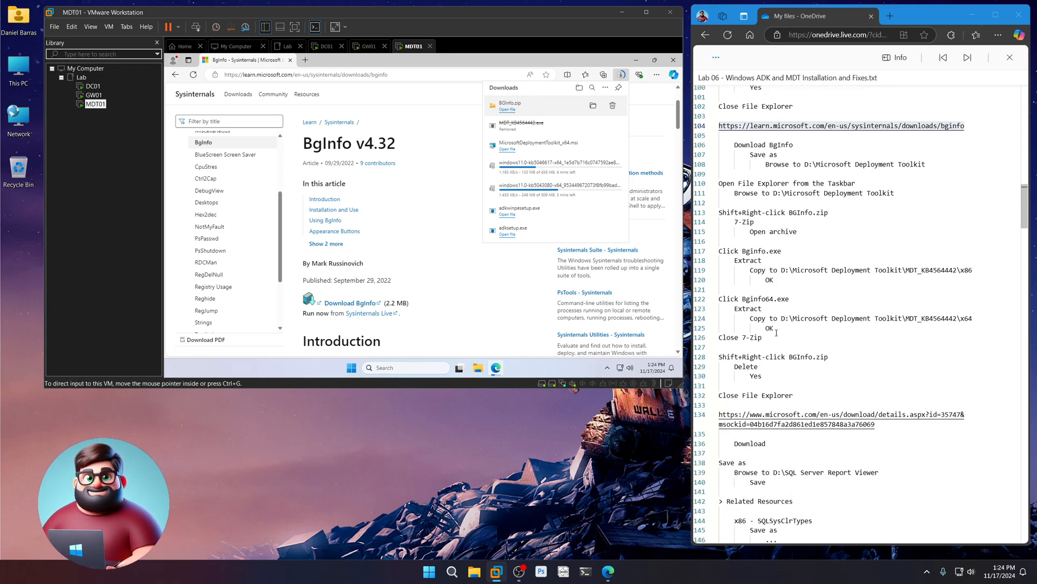
- Open BGInfo.zip from D:\Microsoft Deployment Toolkit in 7-Zip File Manager
{"action": "left_click", "coordinate": [478, 367]}
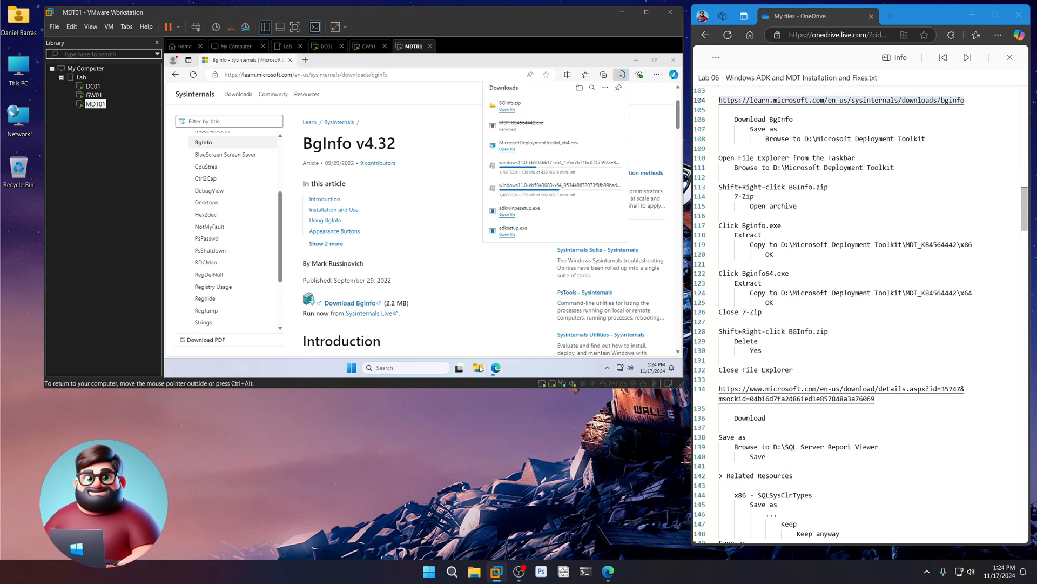
{"action": "double_click", "coordinate": [475, 166]}
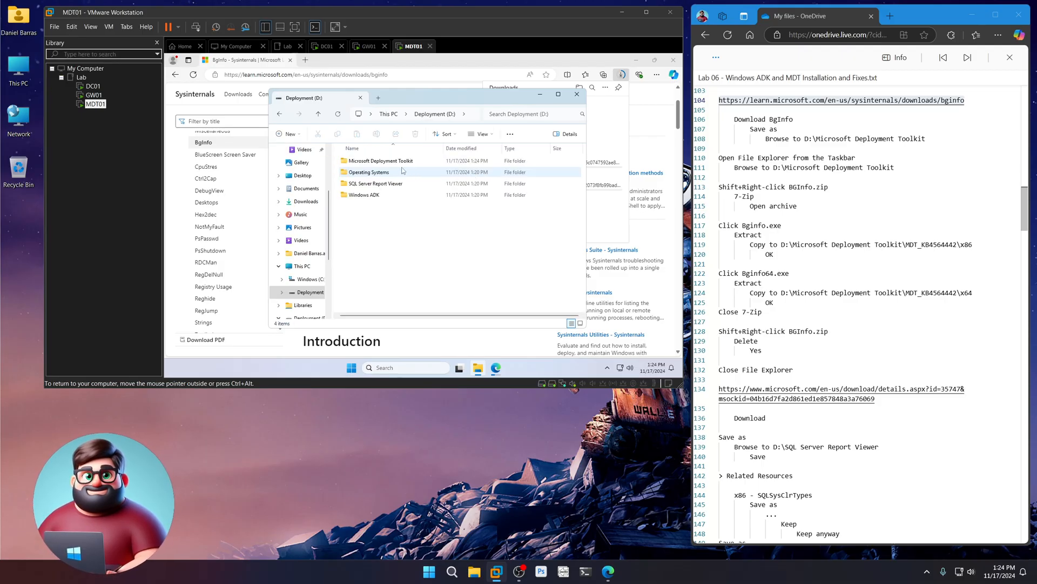
{"action": "double_click", "coordinate": [365, 161]}
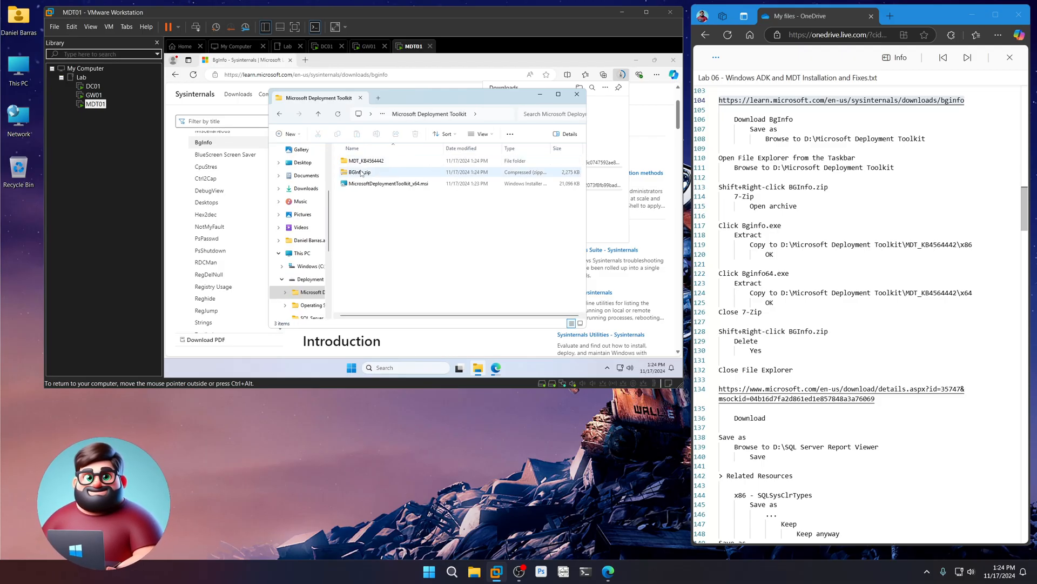
{"action": "right_click", "coordinate": [361, 173], "text": "shift"}
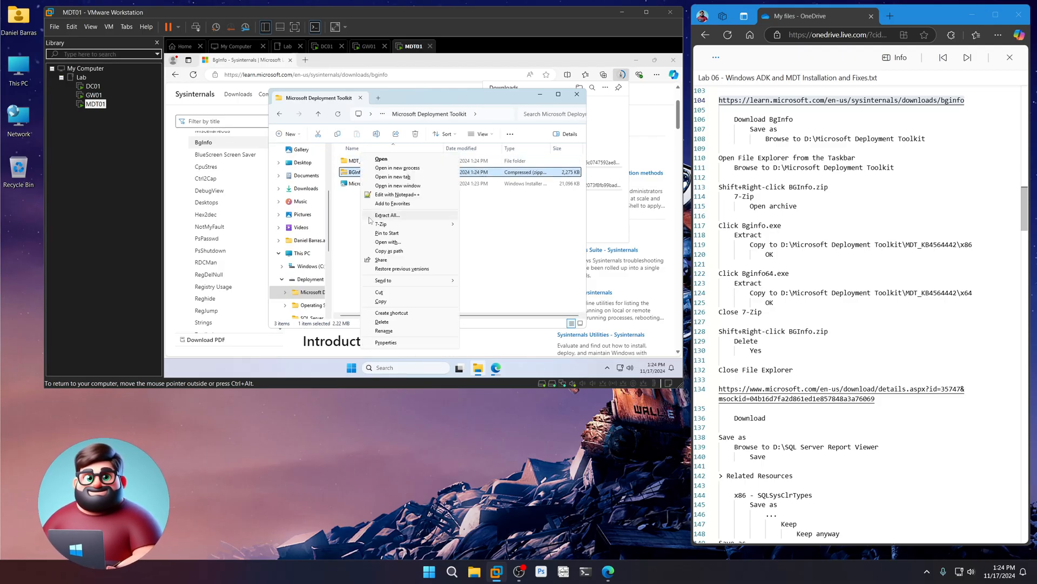
{"action": "mouse_move", "coordinate": [378, 224]}
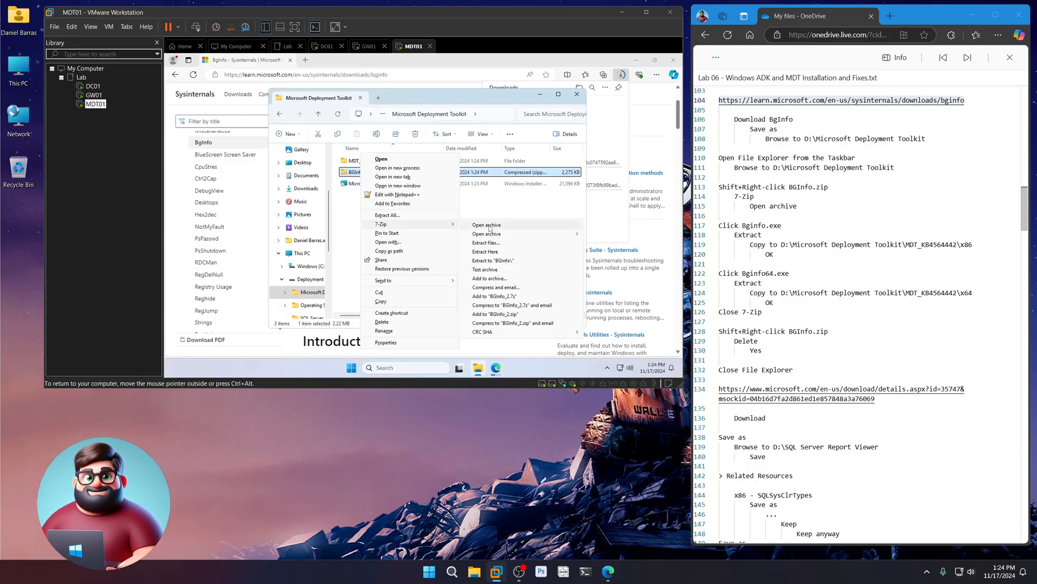
{"action": "left_click", "coordinate": [489, 226]}
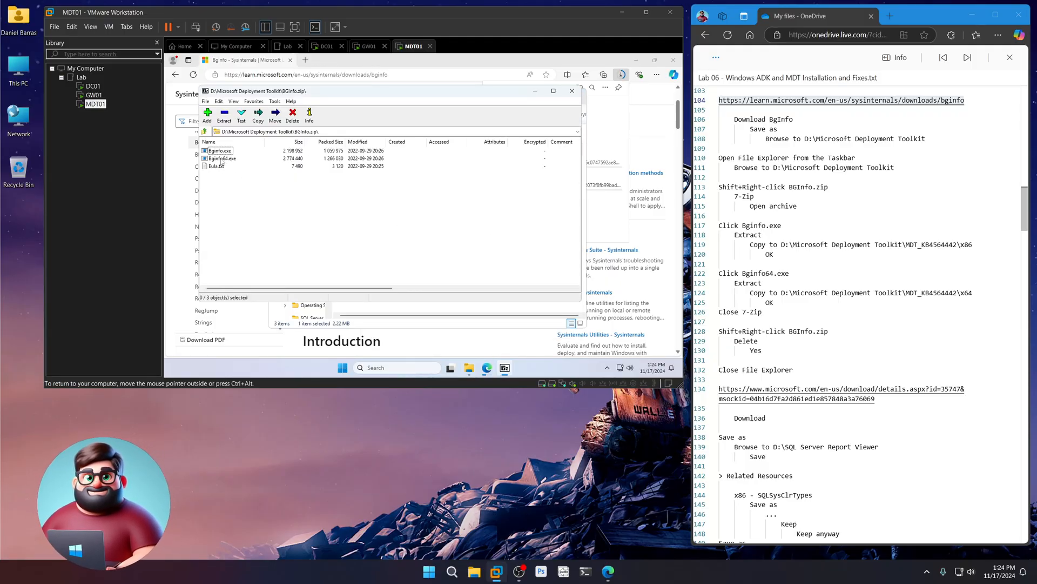
- Extract Bginfo.exe into Microsoft Deployment Toolkit\MDT_KB4564442\x86
{"action": "left_click", "coordinate": [218, 152]}
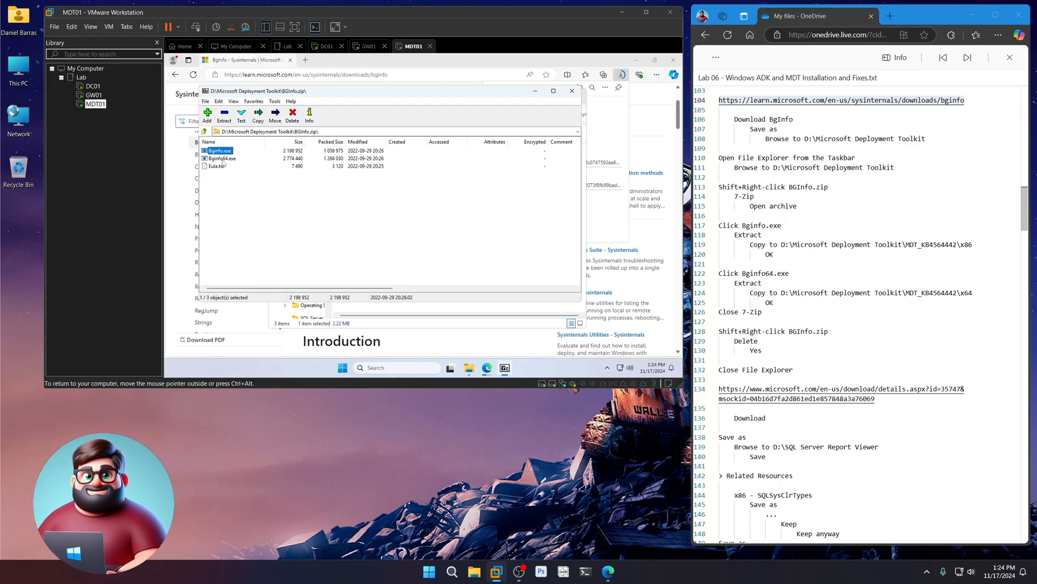
{"action": "left_click", "coordinate": [223, 160]}
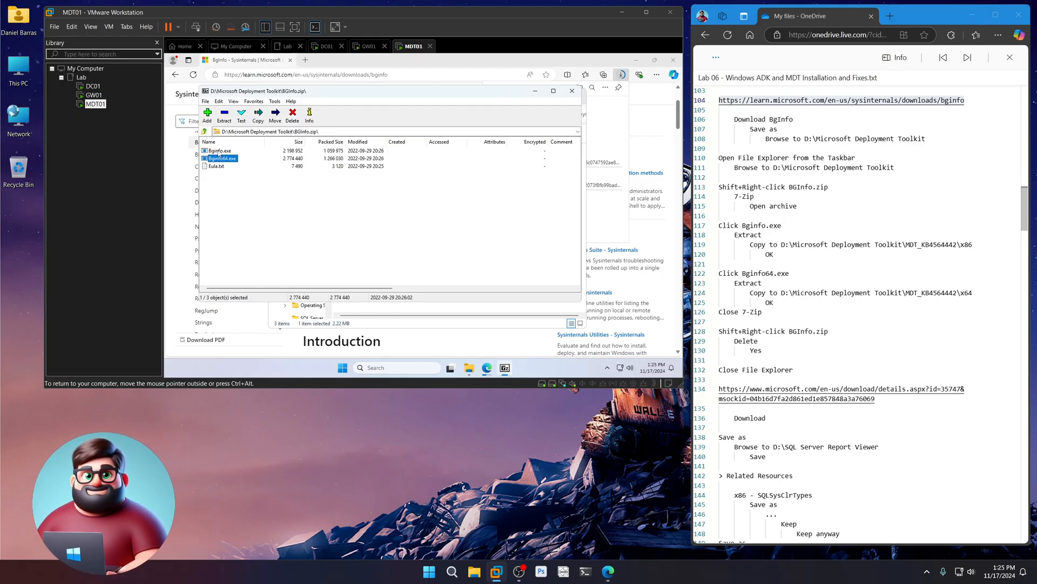
{"action": "left_click", "coordinate": [220, 152]}
{"action": "left_click", "coordinate": [224, 115]}
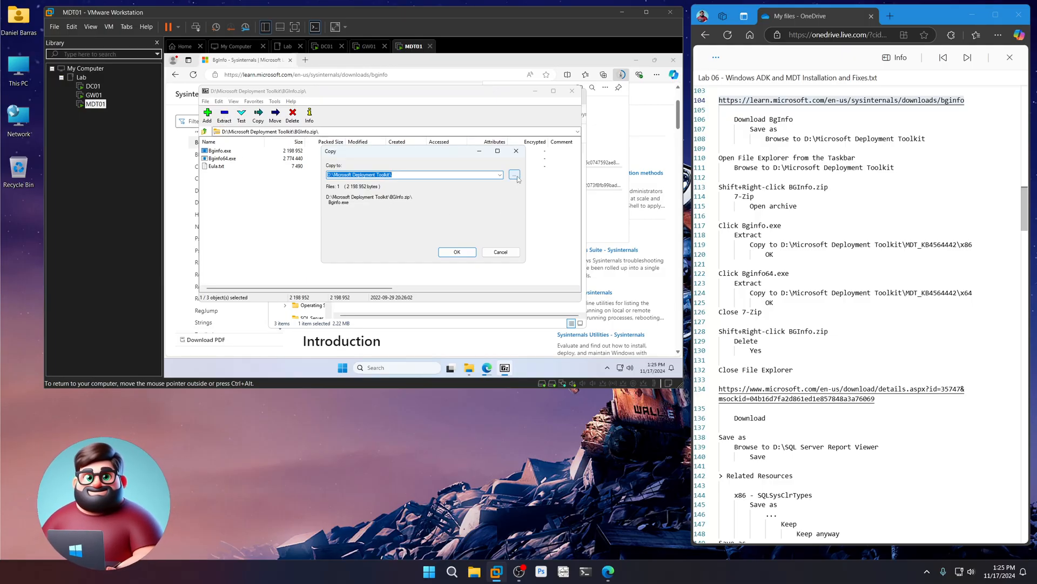
{"action": "left_click", "coordinate": [515, 175]}
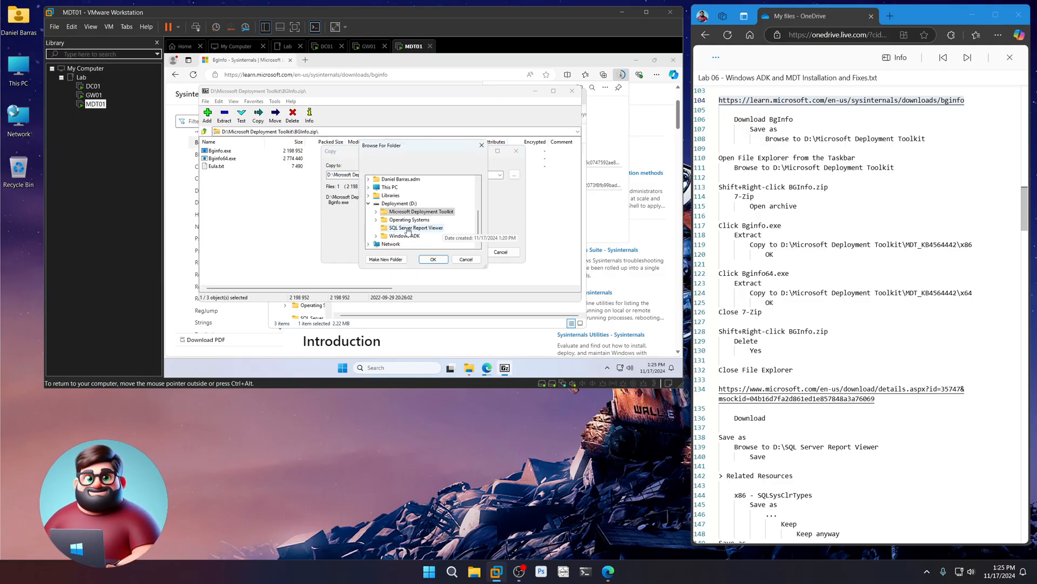
{"action": "left_click", "coordinate": [376, 212]}
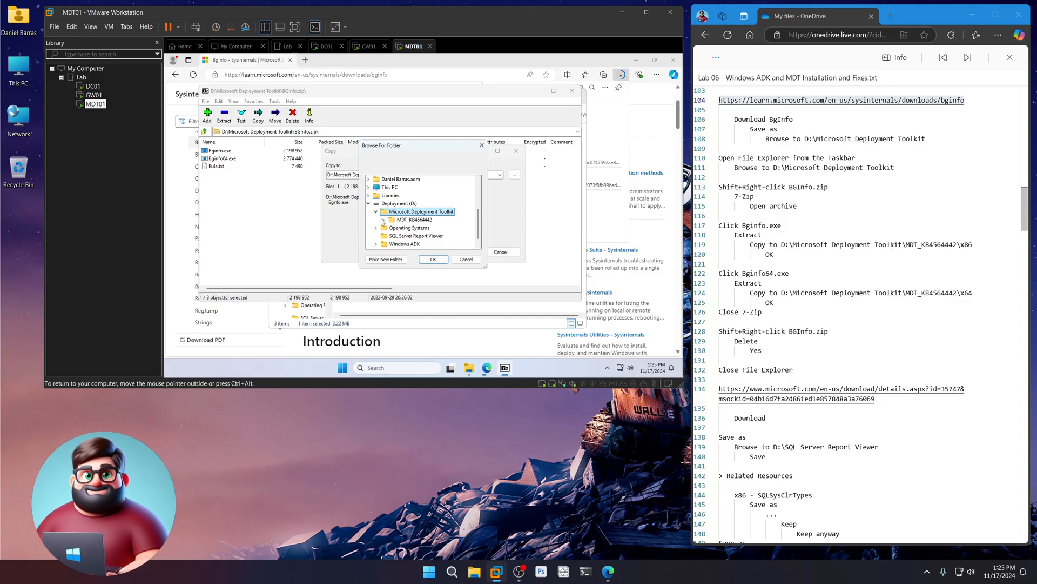
{"action": "left_click", "coordinate": [384, 220]}
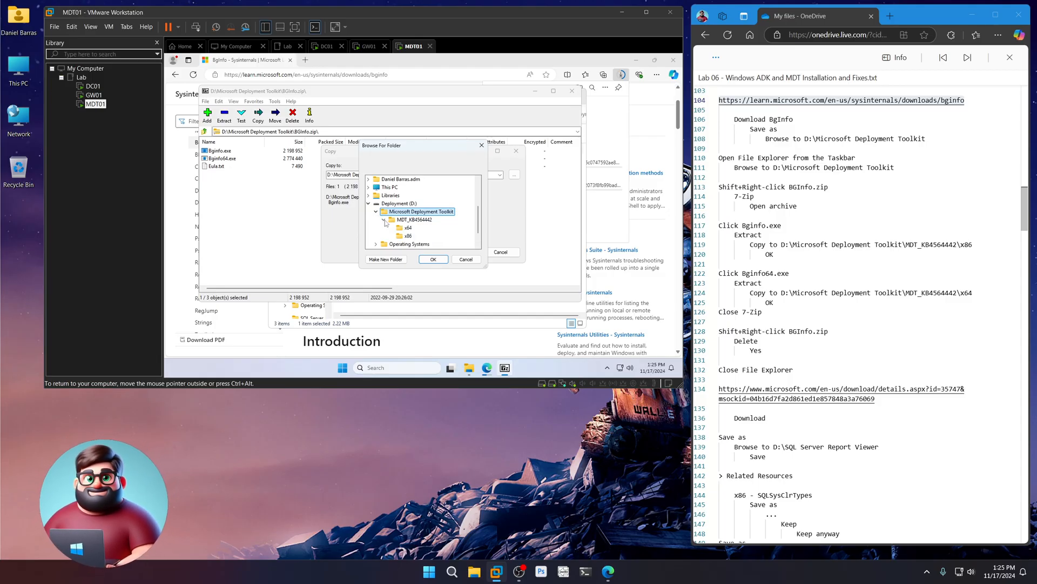
{"action": "left_click", "coordinate": [407, 236]}
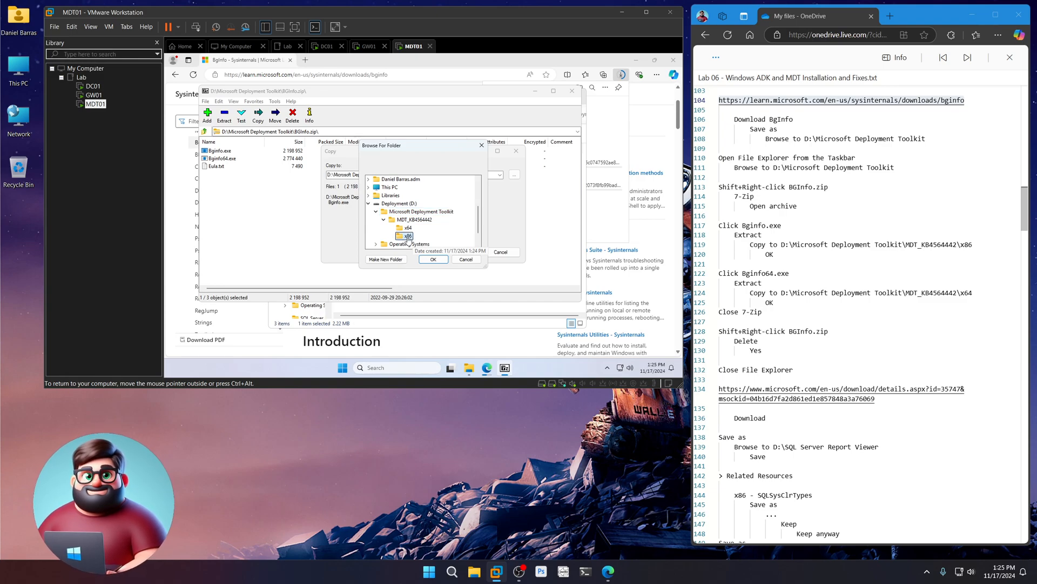
{"action": "left_click", "coordinate": [433, 260]}
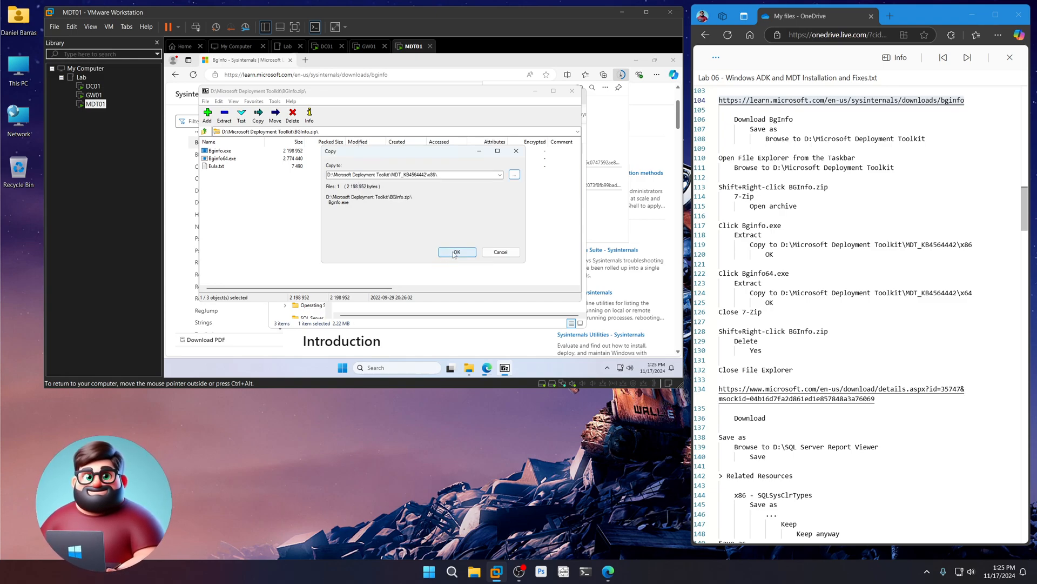
{"action": "left_click", "coordinate": [455, 253]}
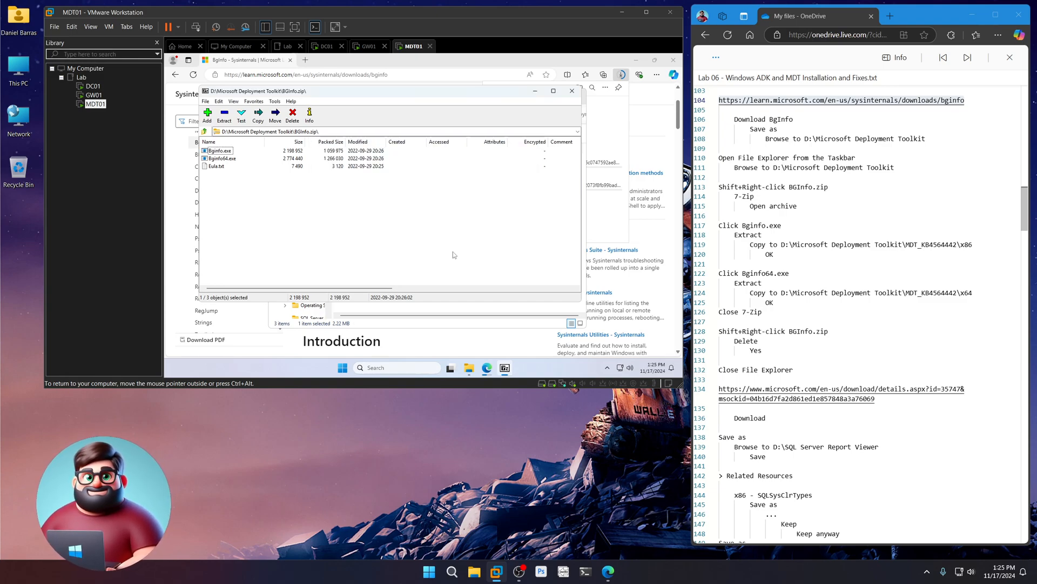
- Extract Bginfo64.exe into Microsoft Deployment Toolkit\MDT_KB4564442\x64
{"action": "left_click", "coordinate": [222, 158]}
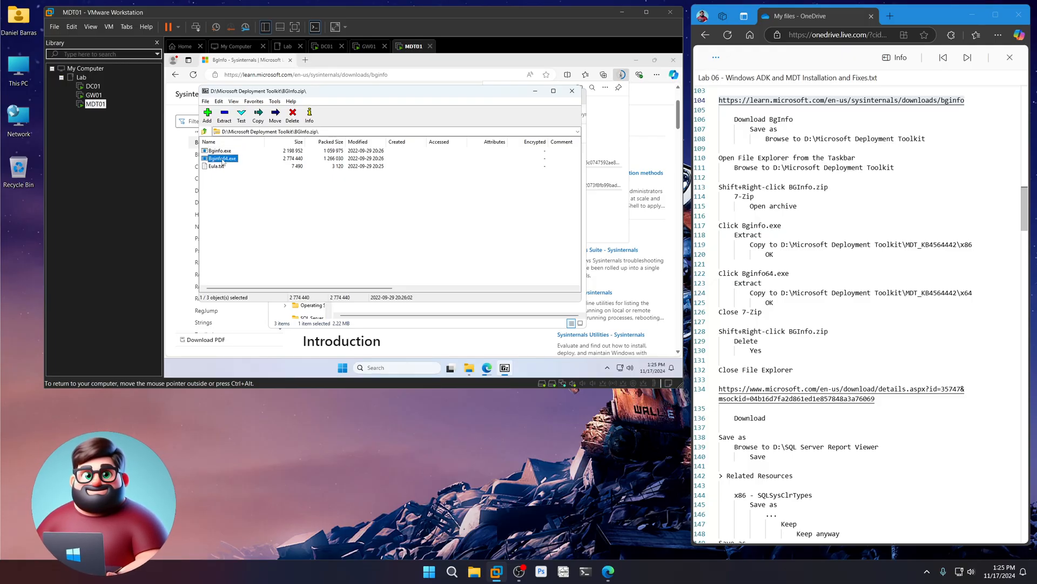
{"action": "left_click", "coordinate": [227, 123]}
{"action": "left_click", "coordinate": [514, 175]}
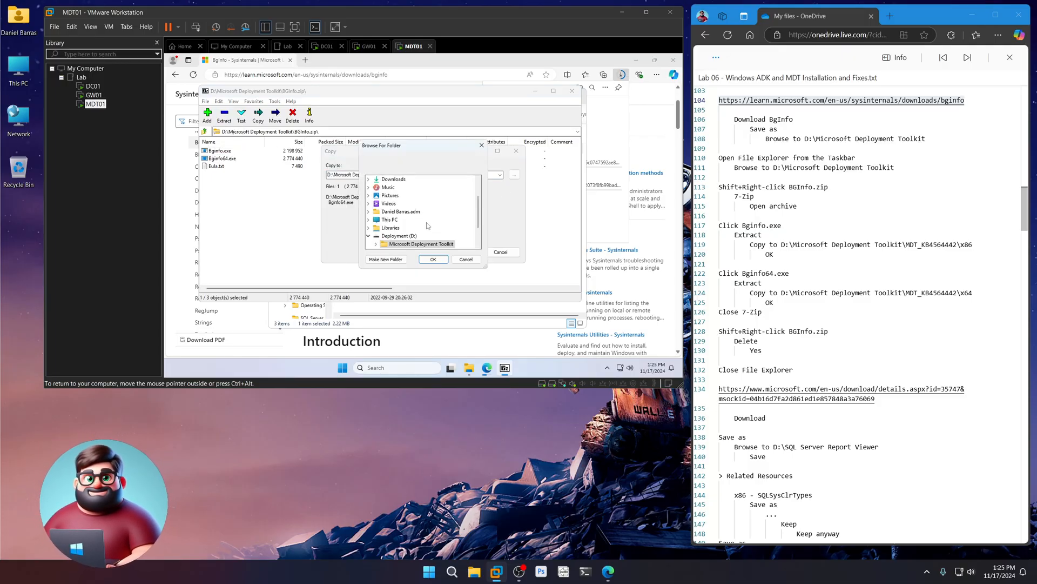
{"action": "left_click", "coordinate": [376, 243]}
{"action": "left_click", "coordinate": [384, 211]}
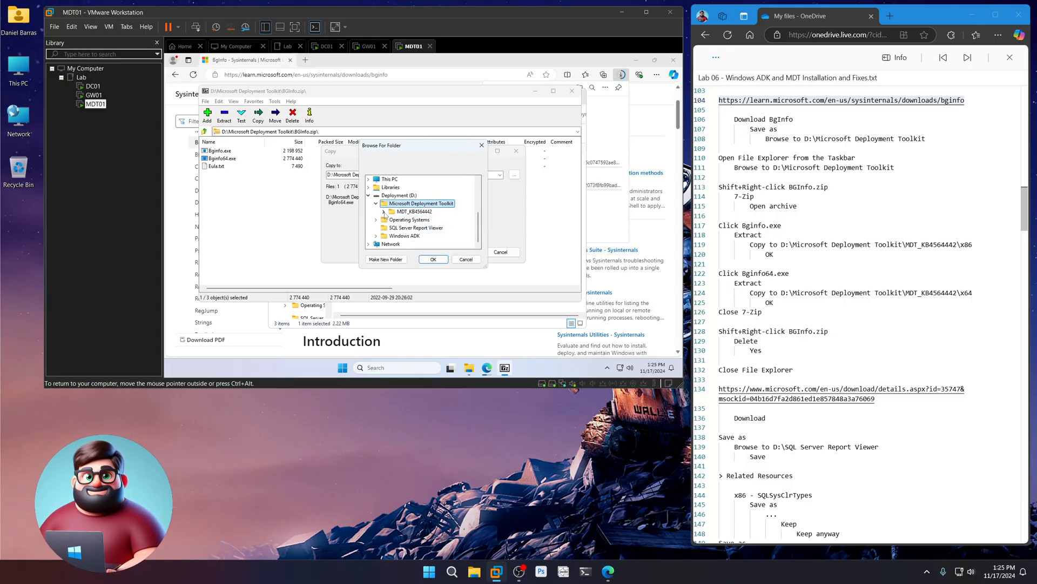
{"action": "left_click", "coordinate": [408, 219]}
{"action": "left_click", "coordinate": [434, 260]}
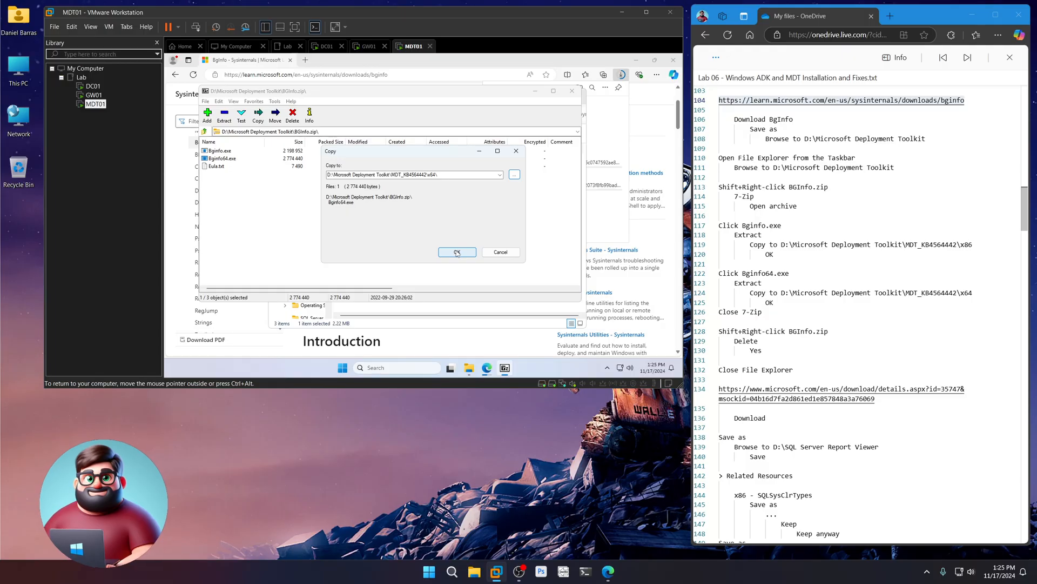
{"action": "left_click", "coordinate": [457, 252]}
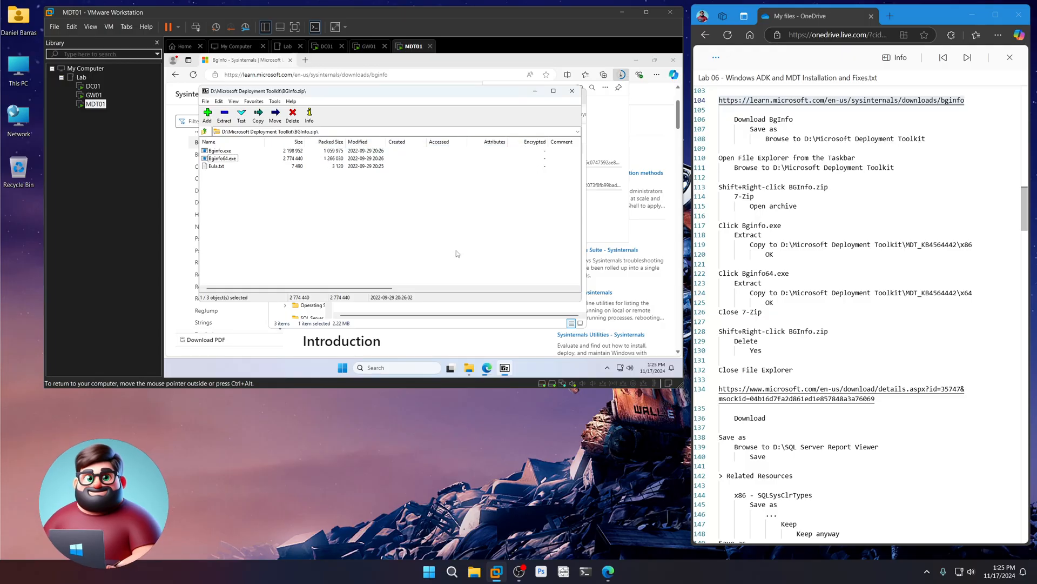
- Close 7-Zip and permanently delete the BGInfo.zip download
{"action": "left_click", "coordinate": [574, 95]}
{"action": "right_click", "coordinate": [369, 173], "text": "shift"}
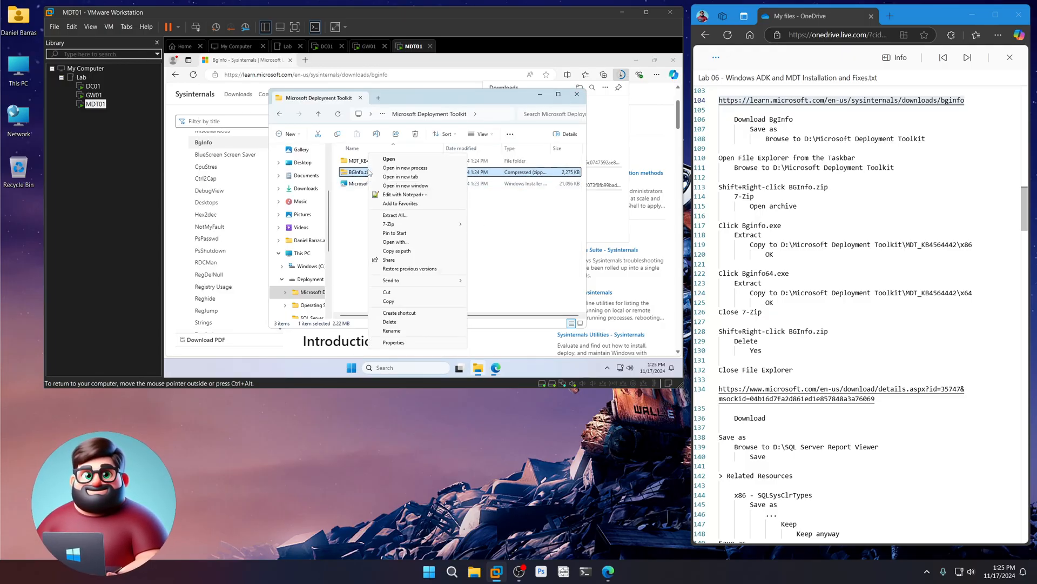
{"action": "left_click", "coordinate": [389, 321]}
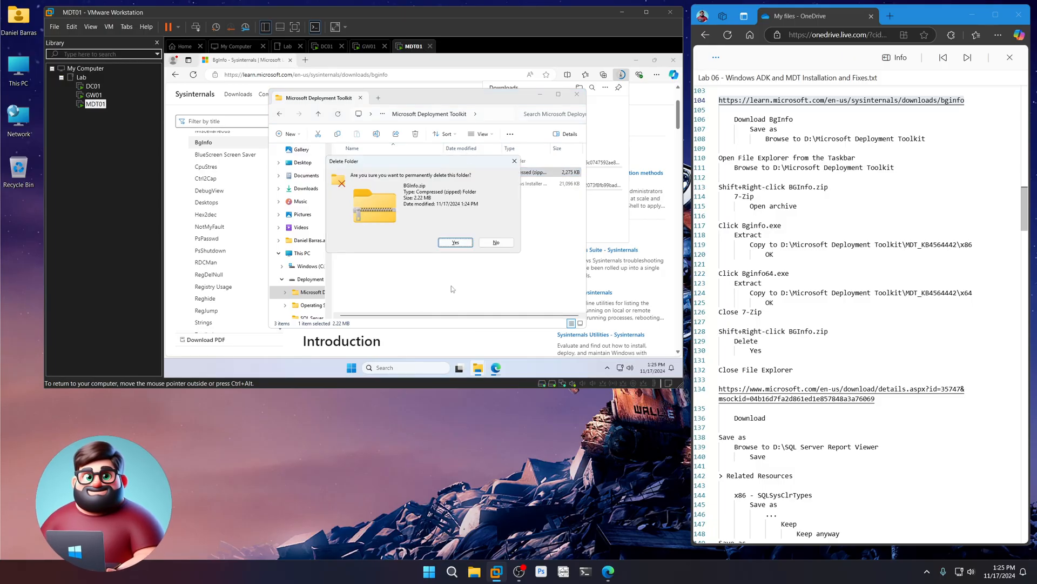
{"action": "left_click", "coordinate": [456, 243]}
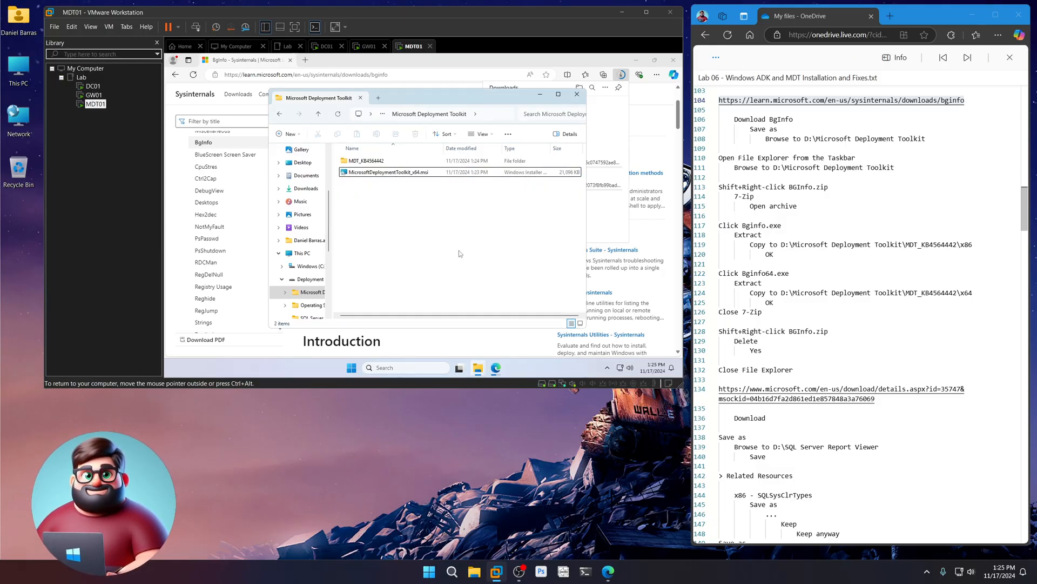
- Copy the Report Viewer link from the notes and load its download page in Edge
{"action": "left_click", "coordinate": [577, 96]}
{"action": "scroll", "coordinate": [877, 341], "scroll_direction": "down", "scroll_amount": 5}
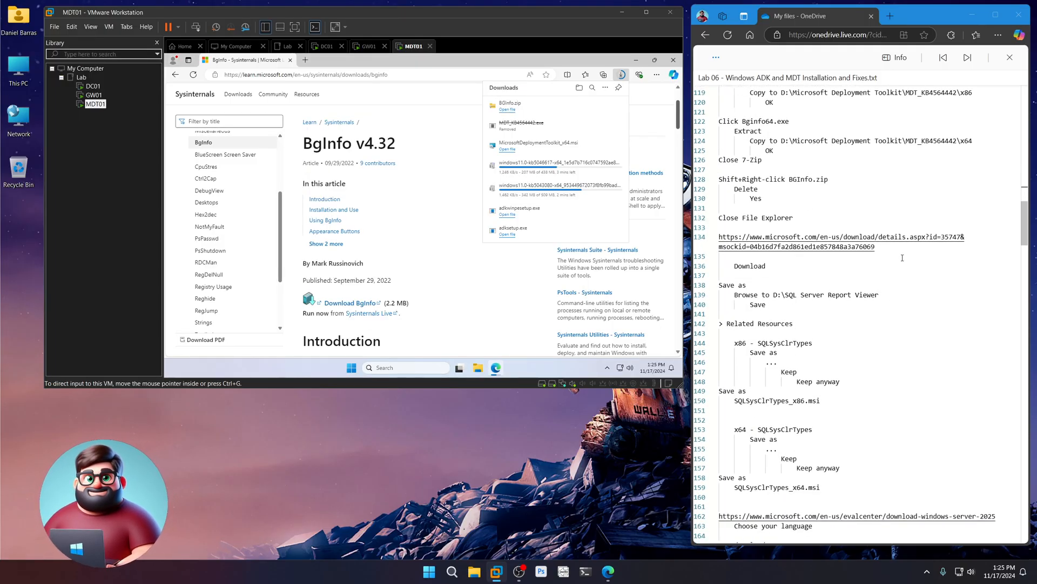
{"action": "left_click_drag", "start_coordinate": [888, 245], "coordinate": [718, 238]}
{"action": "right_click", "coordinate": [739, 246]}
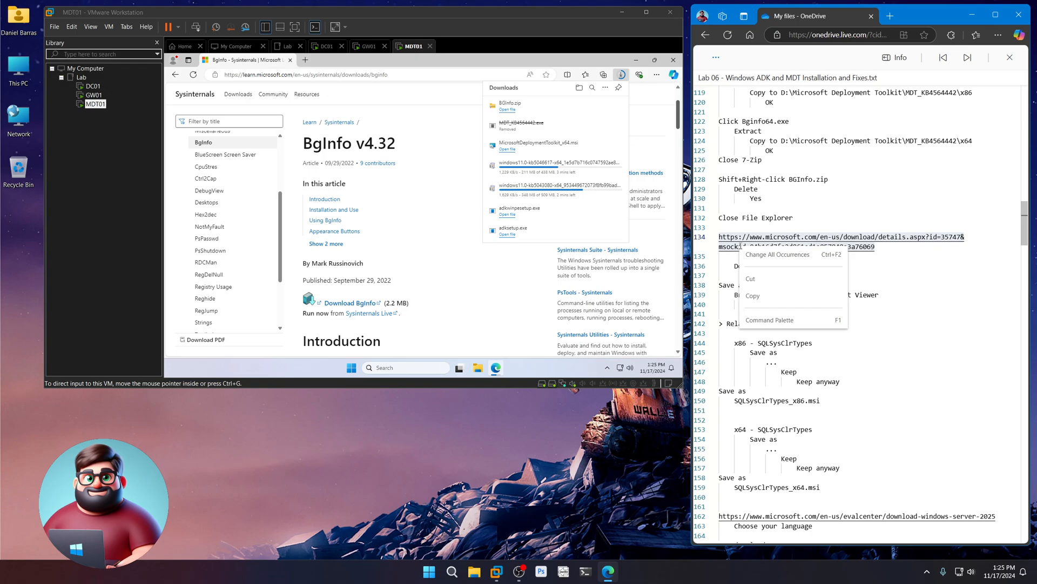
{"action": "left_click", "coordinate": [753, 296]}
{"action": "left_click", "coordinate": [346, 75]}
{"action": "key", "text": "ctrl+v"}
{"action": "key", "text": "Return"}
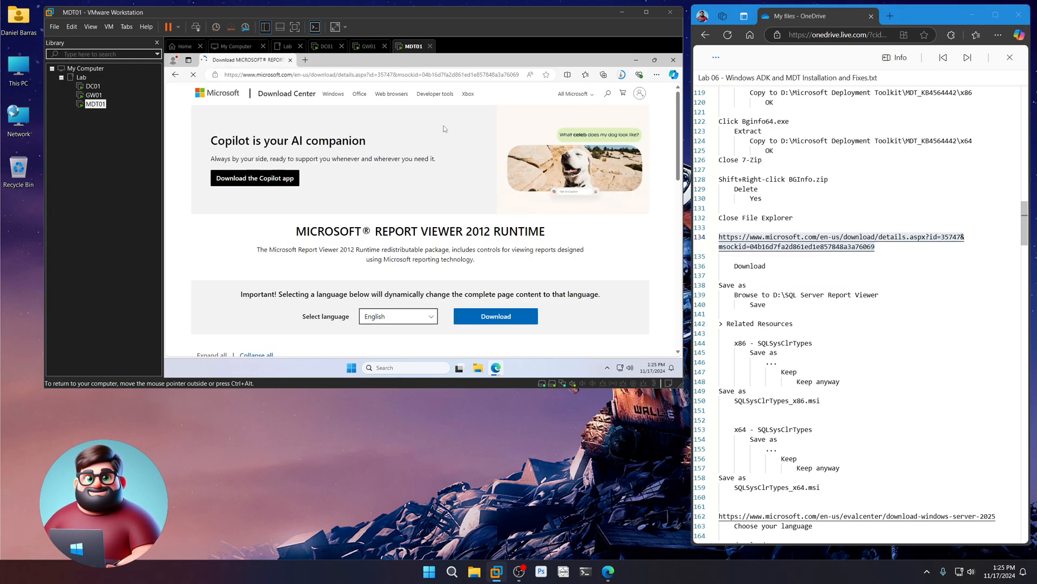
- Download the Report Viewer 2012 runtime, saving ReportViewer.msi to D:\SQL Server Report Viewer
{"action": "scroll", "coordinate": [485, 254], "scroll_direction": "down", "scroll_amount": 2}
{"action": "left_click", "coordinate": [486, 250]}
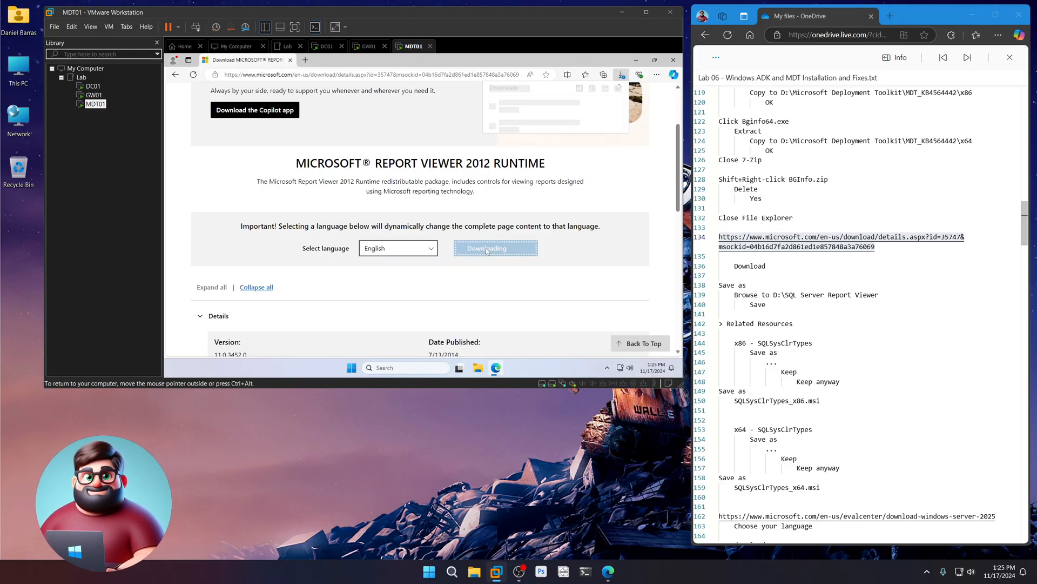
{"action": "left_click", "coordinate": [574, 117]}
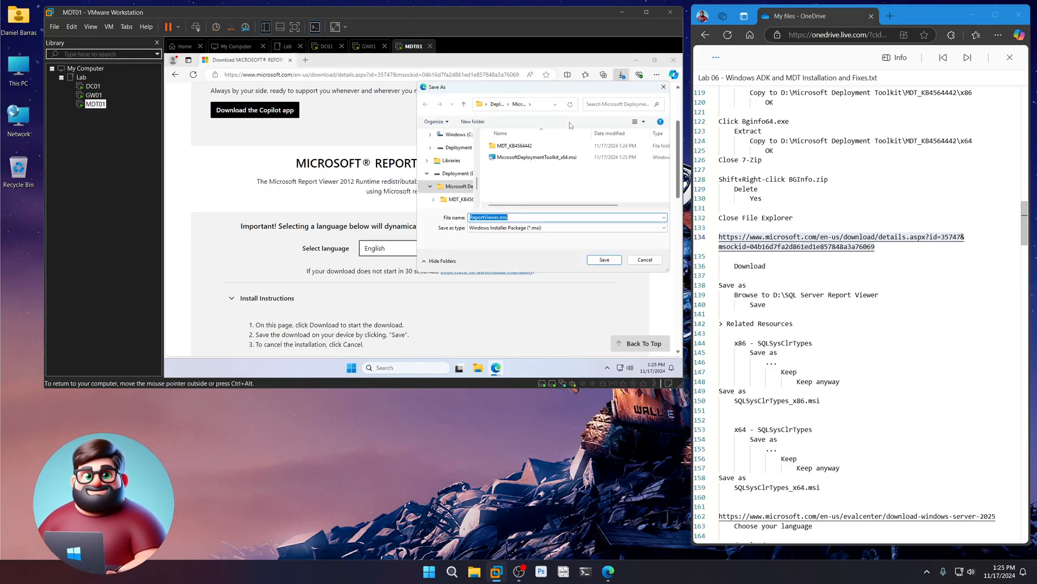
{"action": "left_click", "coordinate": [454, 175]}
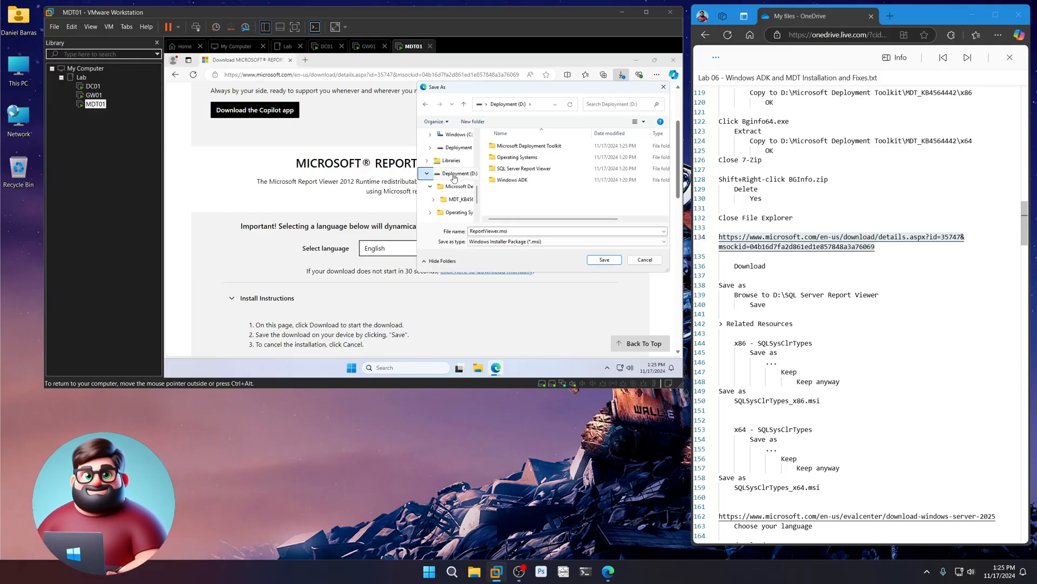
{"action": "double_click", "coordinate": [509, 169]}
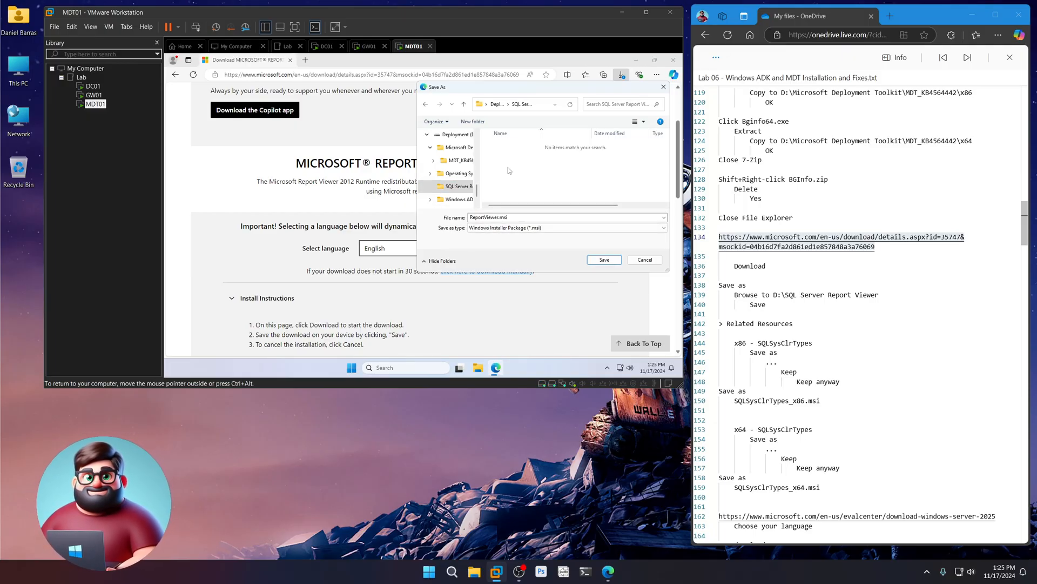
{"action": "left_click", "coordinate": [603, 260]}
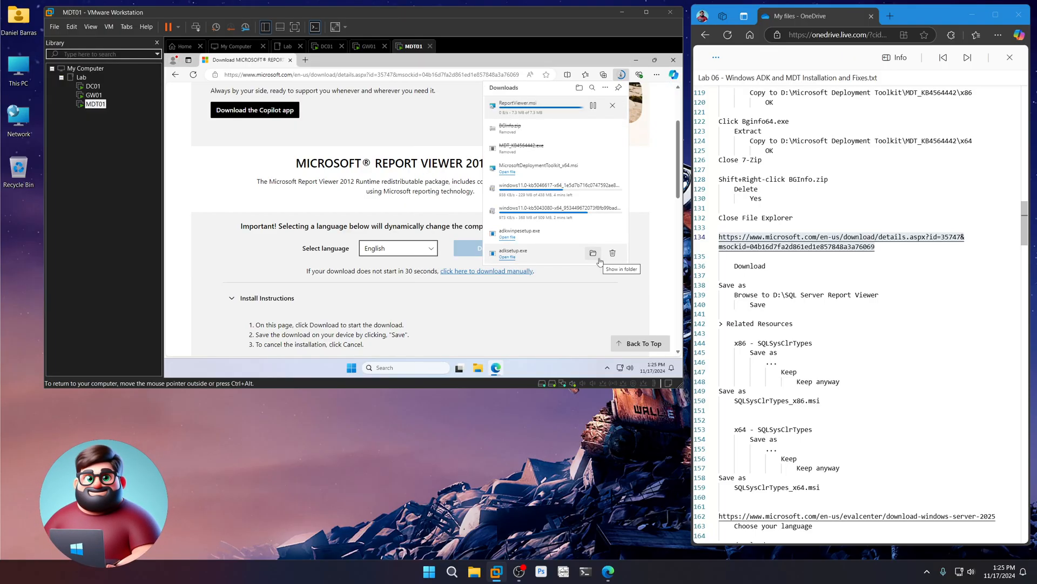
- Expand the Related Resources section further down the page
{"action": "scroll", "coordinate": [824, 375], "scroll_direction": "down", "scroll_amount": 3}
{"action": "left_click_drag", "start_coordinate": [795, 198], "coordinate": [715, 201]}
{"action": "scroll", "coordinate": [227, 274], "scroll_direction": "down", "scroll_amount": 4}
{"action": "scroll", "coordinate": [226, 273], "scroll_direction": "down", "scroll_amount": 3}
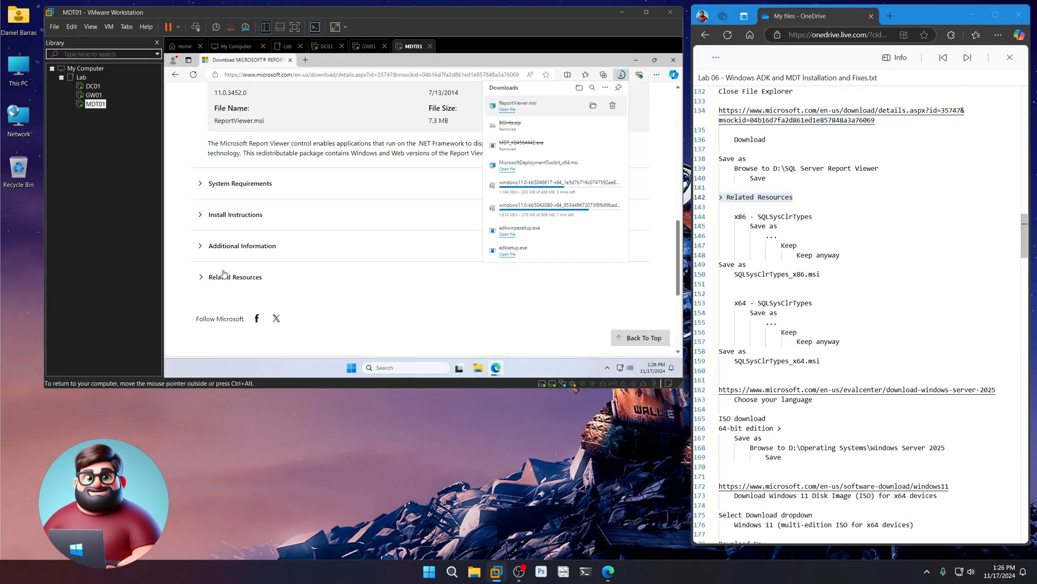
{"action": "left_click", "coordinate": [201, 279]}
{"action": "scroll", "coordinate": [186, 295], "scroll_direction": "down", "scroll_amount": 2}
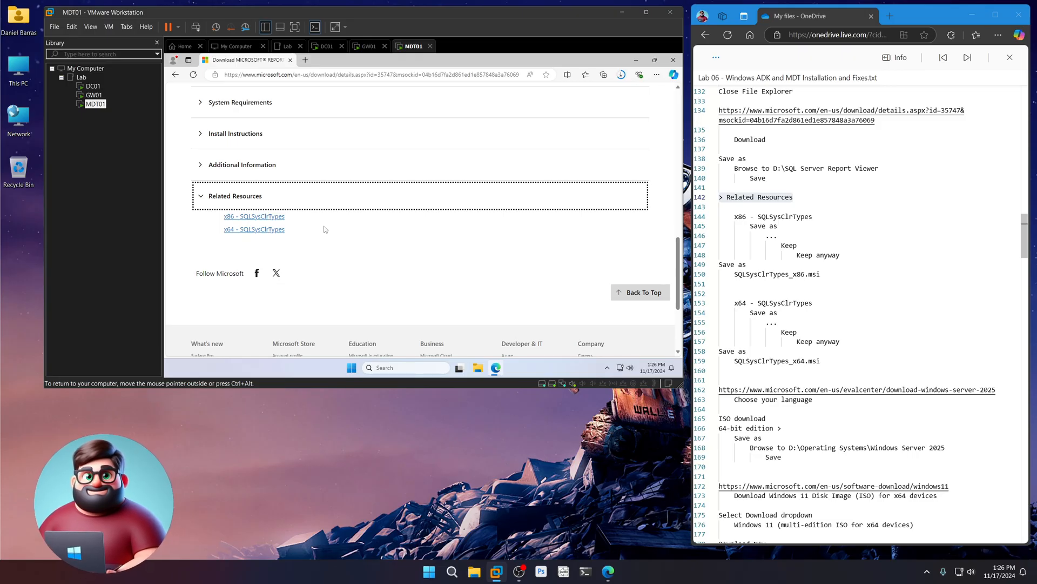
- Keep the blocked x86 SQL CLR Types download and save it as SQLSysClrTypes_x86.msi
{"action": "left_click", "coordinate": [275, 221]}
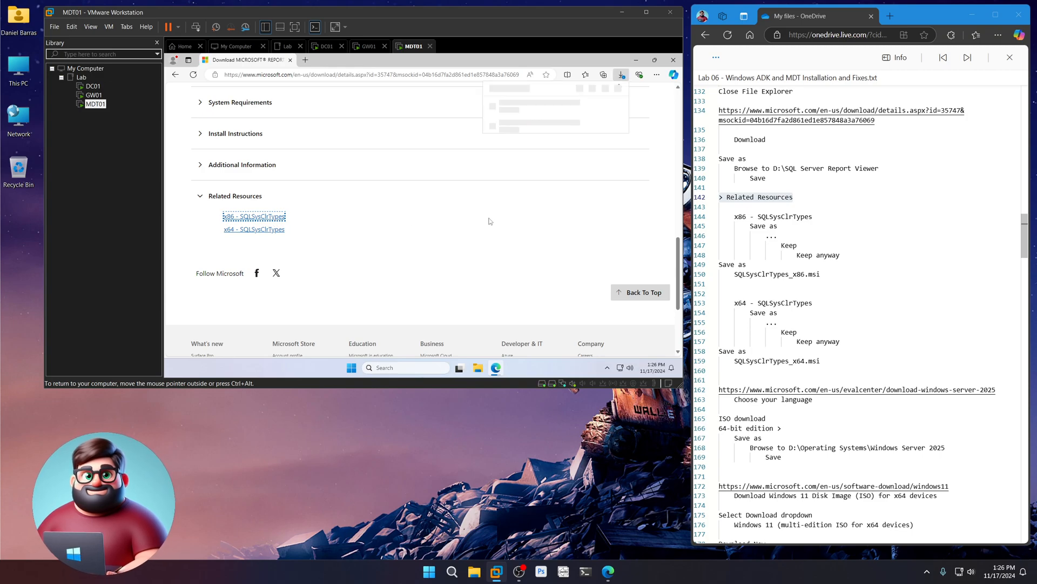
{"action": "left_click", "coordinate": [614, 108]}
{"action": "left_click", "coordinate": [594, 134]}
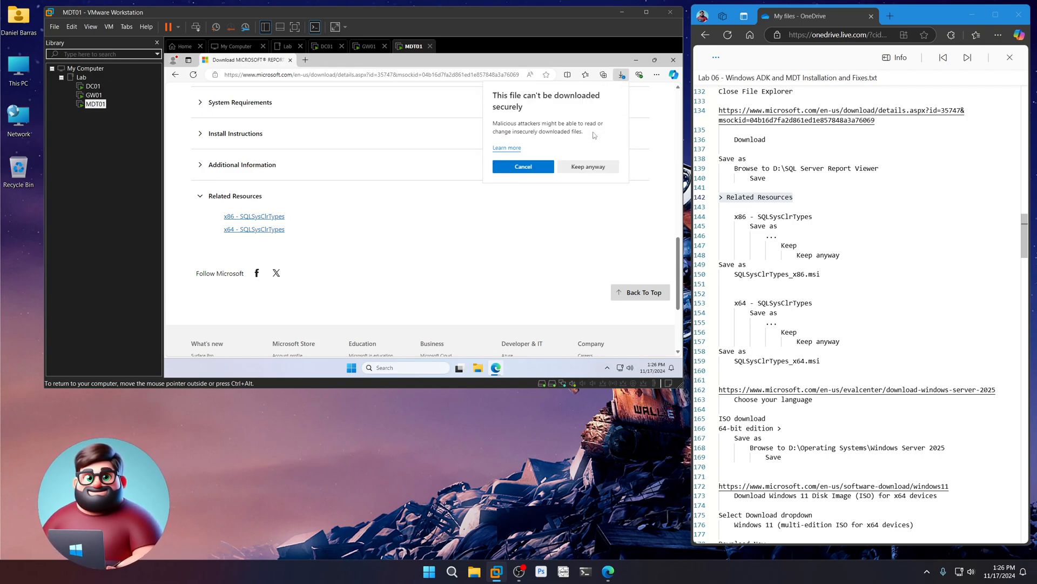
{"action": "left_click", "coordinate": [589, 166]}
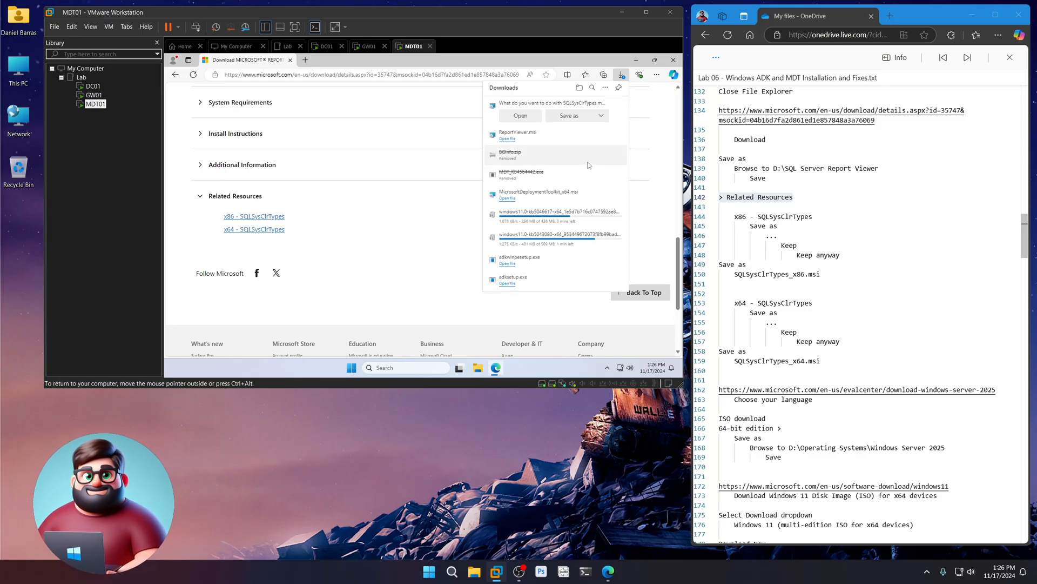
{"action": "left_click", "coordinate": [570, 115]}
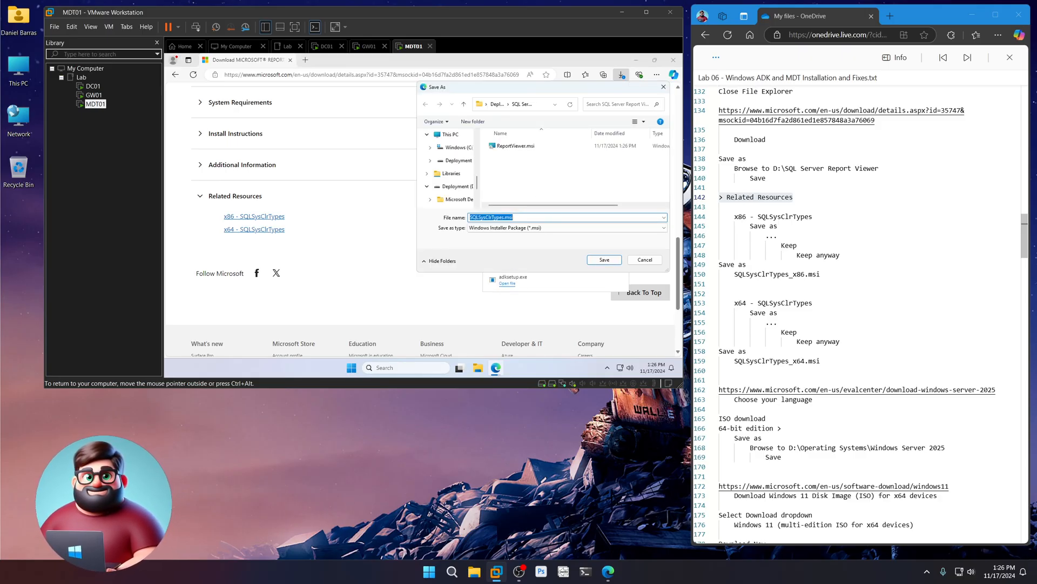
{"action": "left_click", "coordinate": [502, 217]}
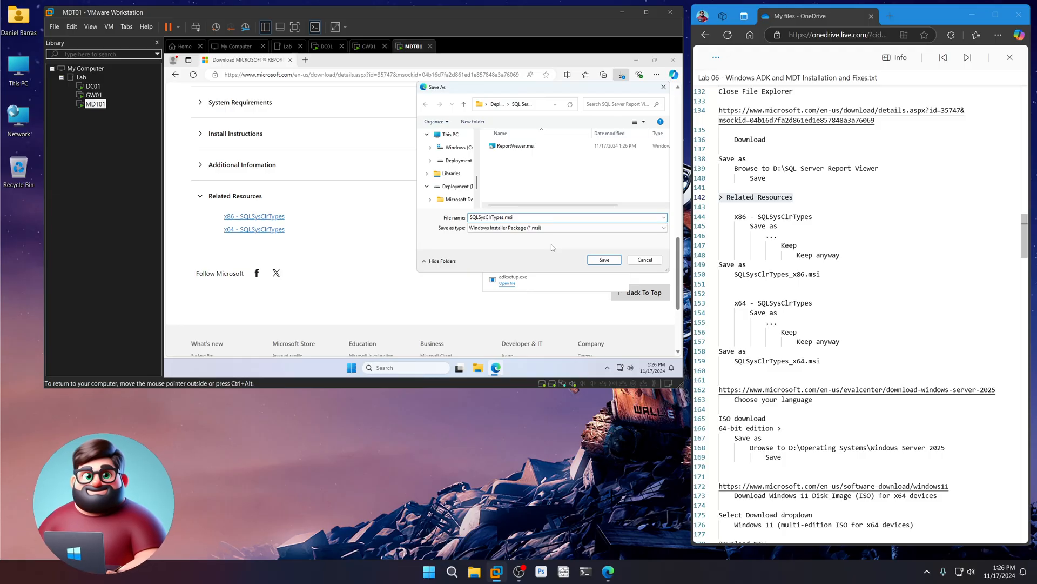
{"action": "type", "text": "_"}
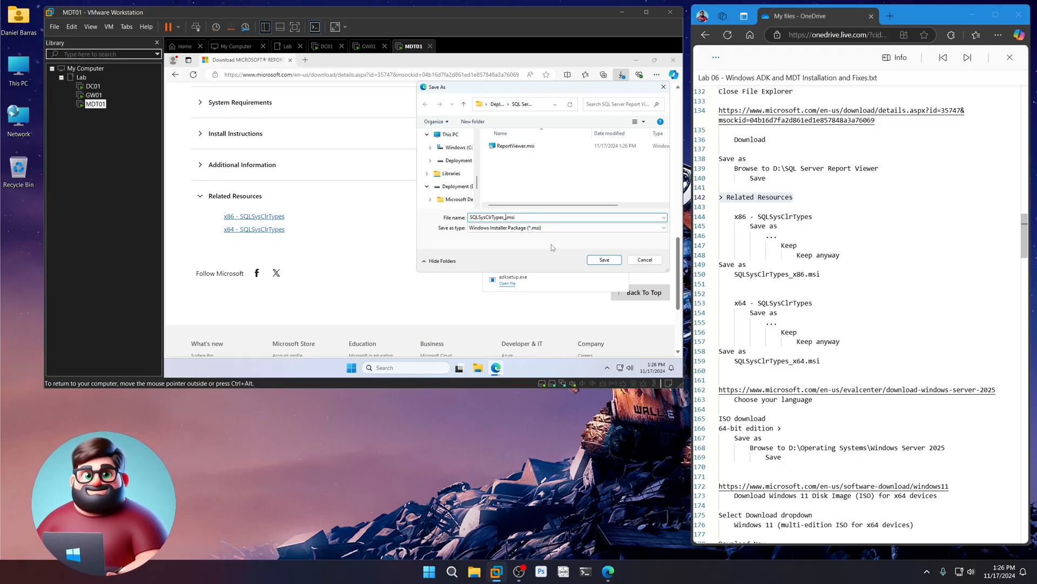
{"action": "type", "text": "x8"}
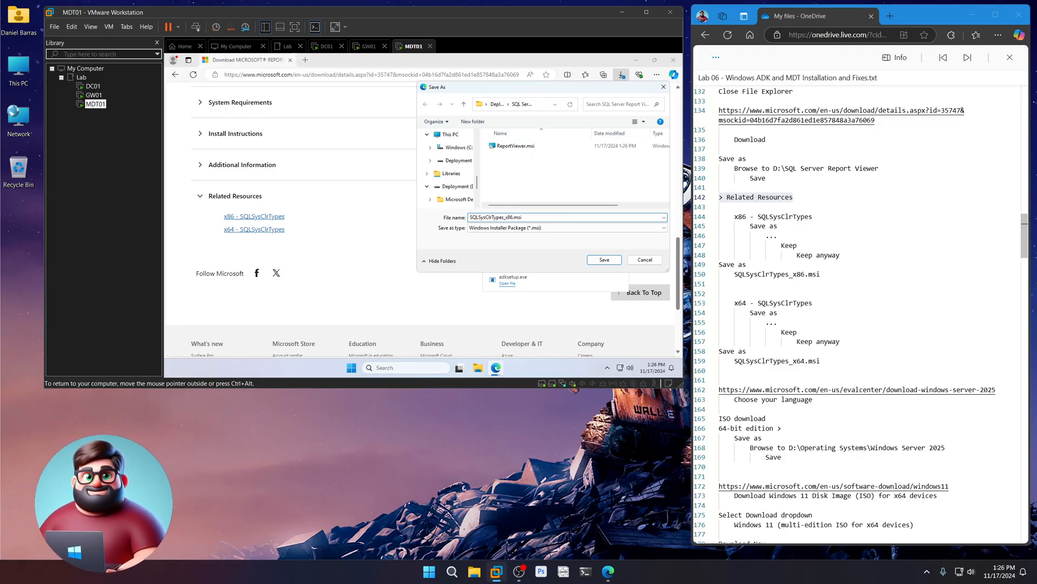
{"action": "type", "text": "6"}
{"action": "left_click", "coordinate": [604, 260]}
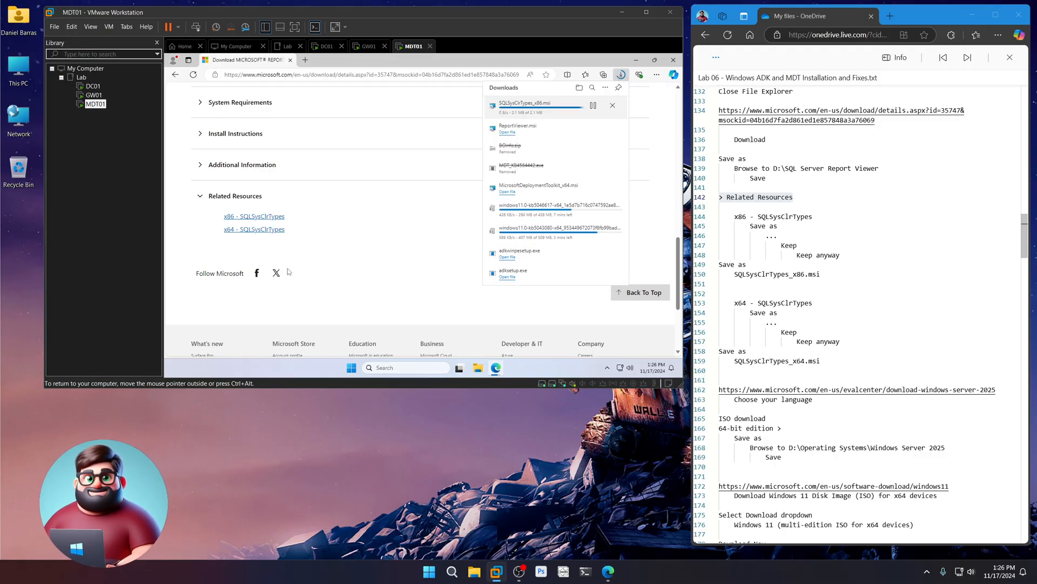
- Keep the blocked x64 SQL CLR Types download and save it as SQLSysClrTypes_x64.msi
{"action": "left_click", "coordinate": [259, 232]}
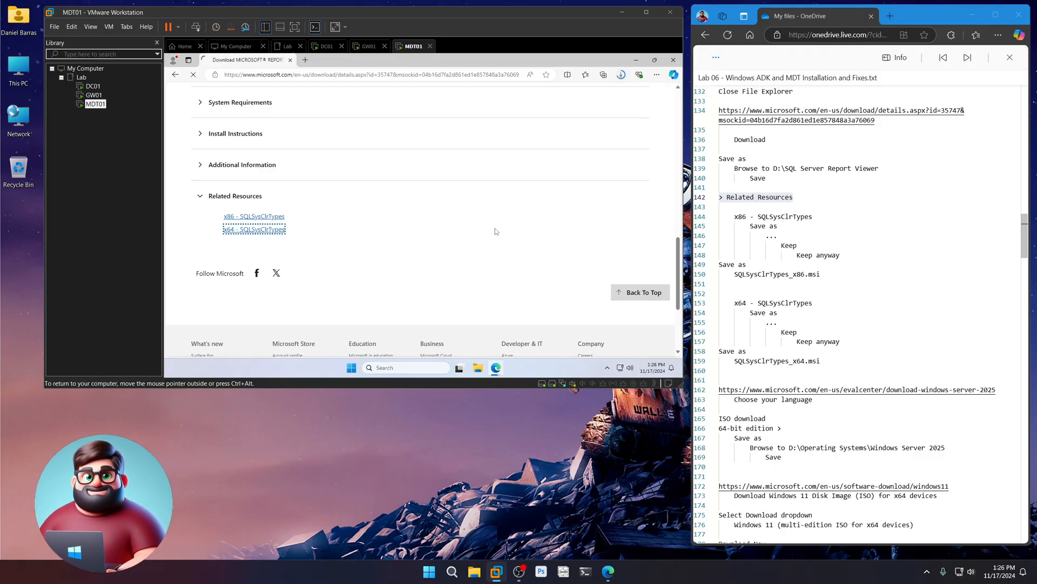
{"action": "left_click", "coordinate": [616, 107]}
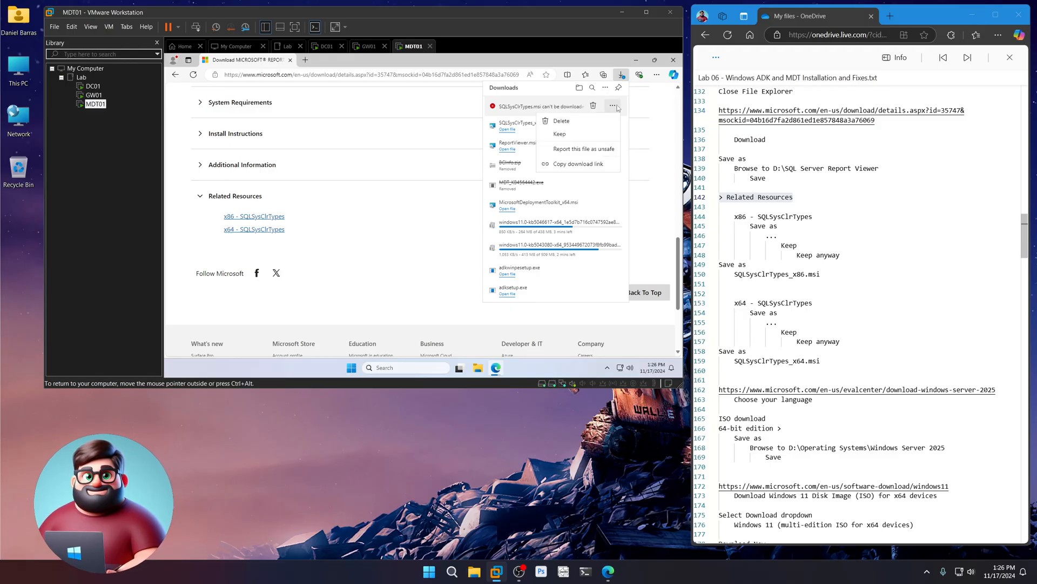
{"action": "left_click", "coordinate": [596, 134]}
{"action": "left_click", "coordinate": [585, 165]}
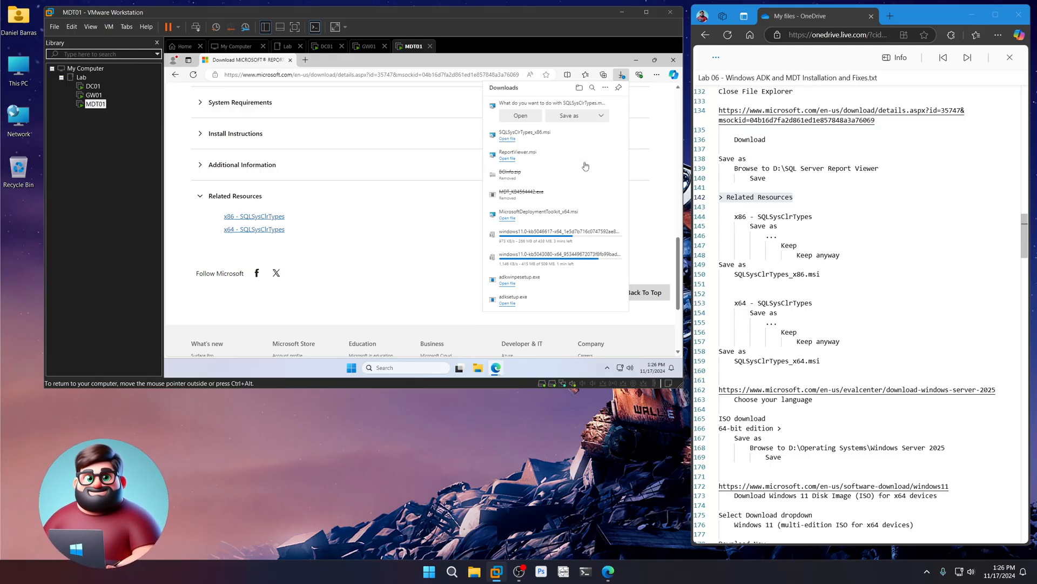
{"action": "left_click", "coordinate": [576, 117]}
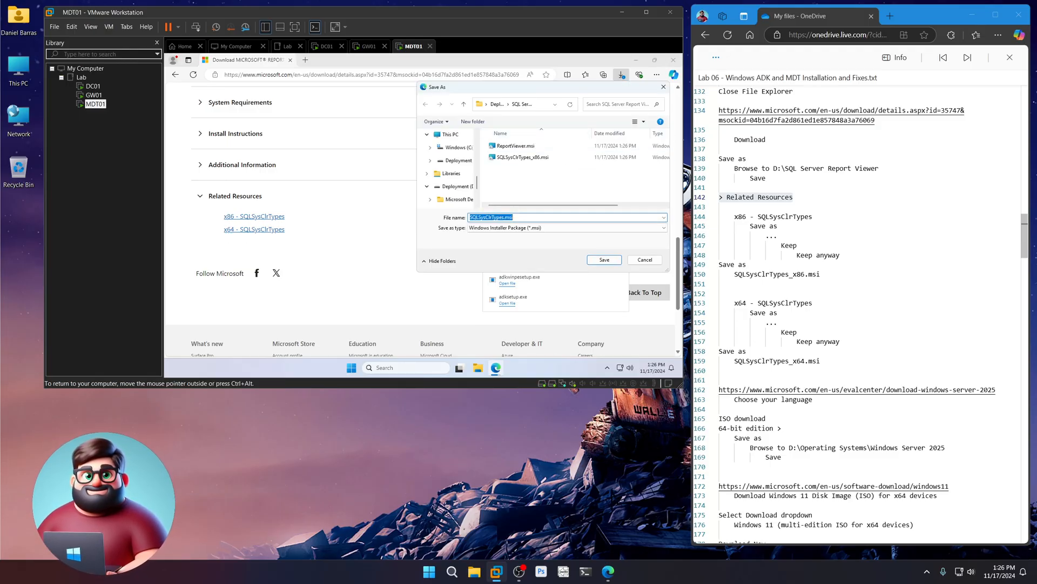
{"action": "left_click", "coordinate": [500, 217]}
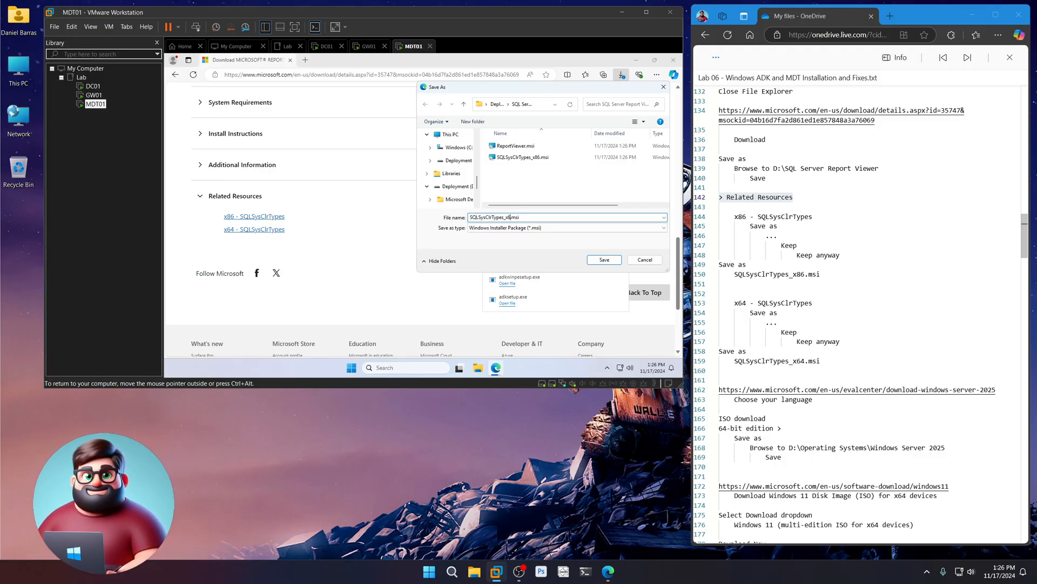
{"action": "type", "text": "_x64"}
{"action": "key", "text": "Return"}
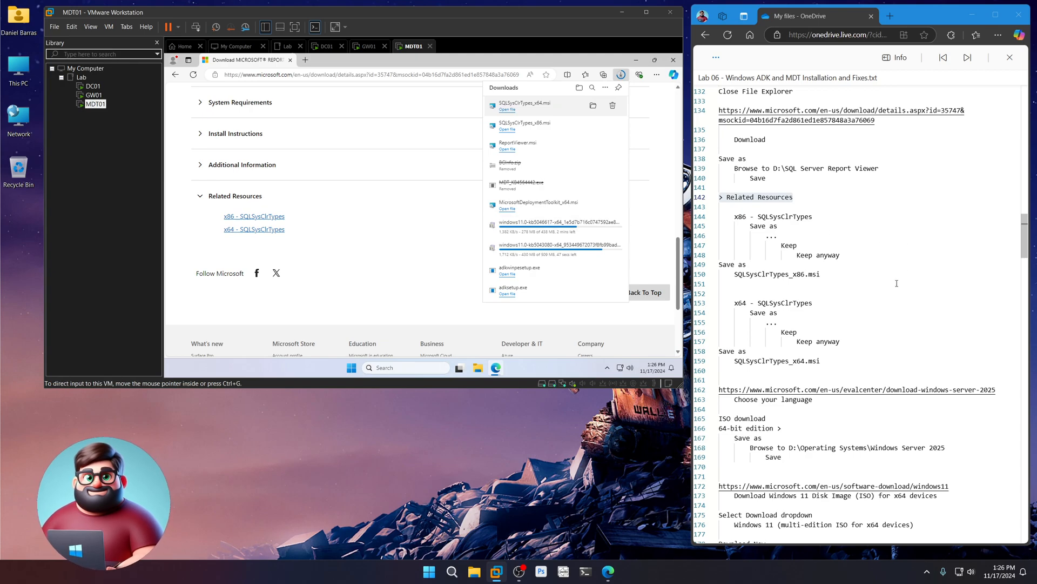
{"action": "scroll", "coordinate": [806, 332], "scroll_direction": "down", "scroll_amount": 6}
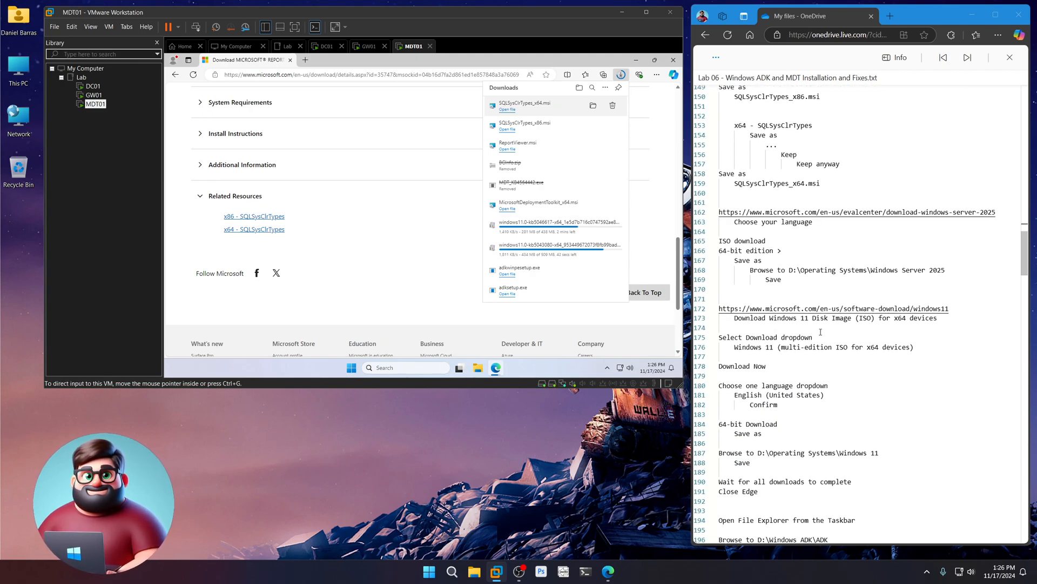
{"action": "left_click_drag", "start_coordinate": [1000, 213], "coordinate": [718, 215]}
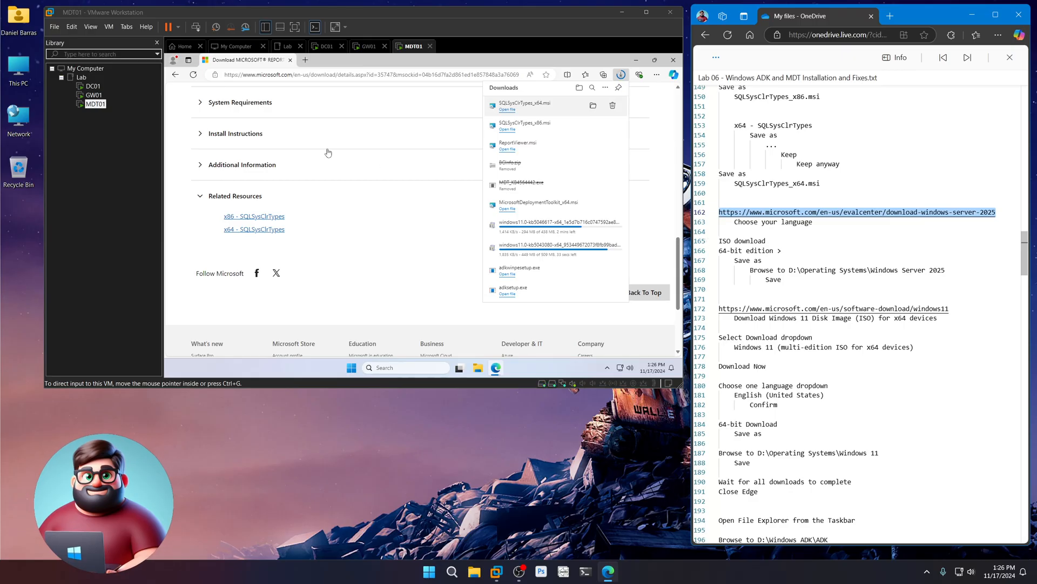
- In MDT01's settings, set Shared Folders to Always enabled
{"action": "right_click", "coordinate": [94, 106]}
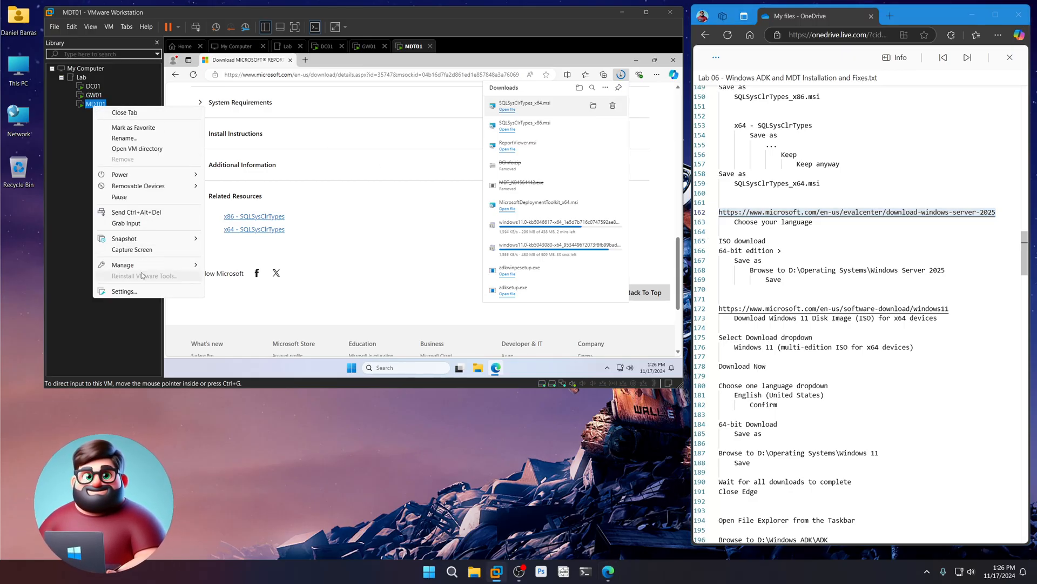
{"action": "left_click", "coordinate": [134, 293]}
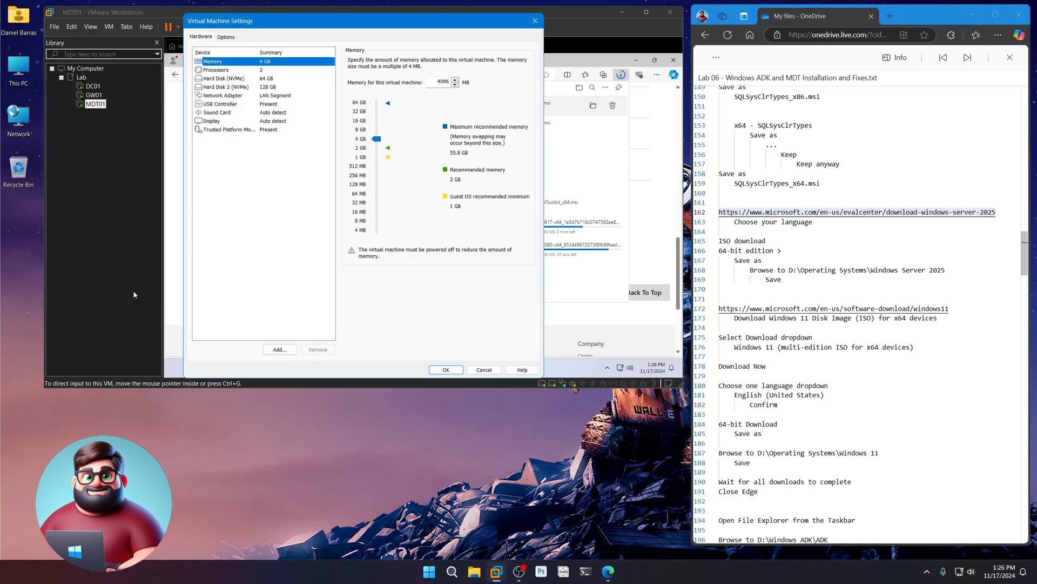
{"action": "left_click", "coordinate": [226, 37]}
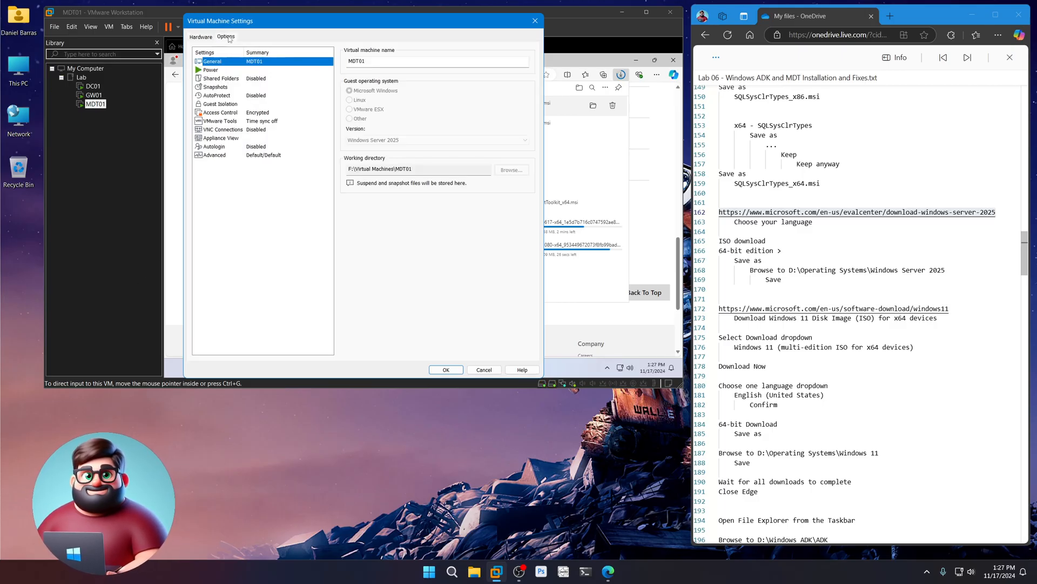
{"action": "left_click", "coordinate": [259, 80]}
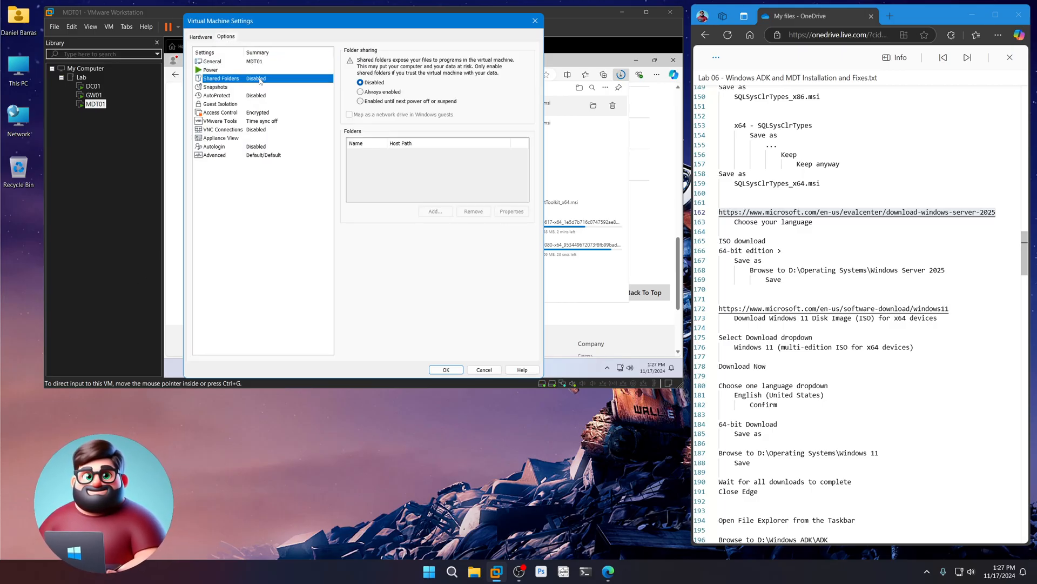
{"action": "left_click", "coordinate": [369, 92]}
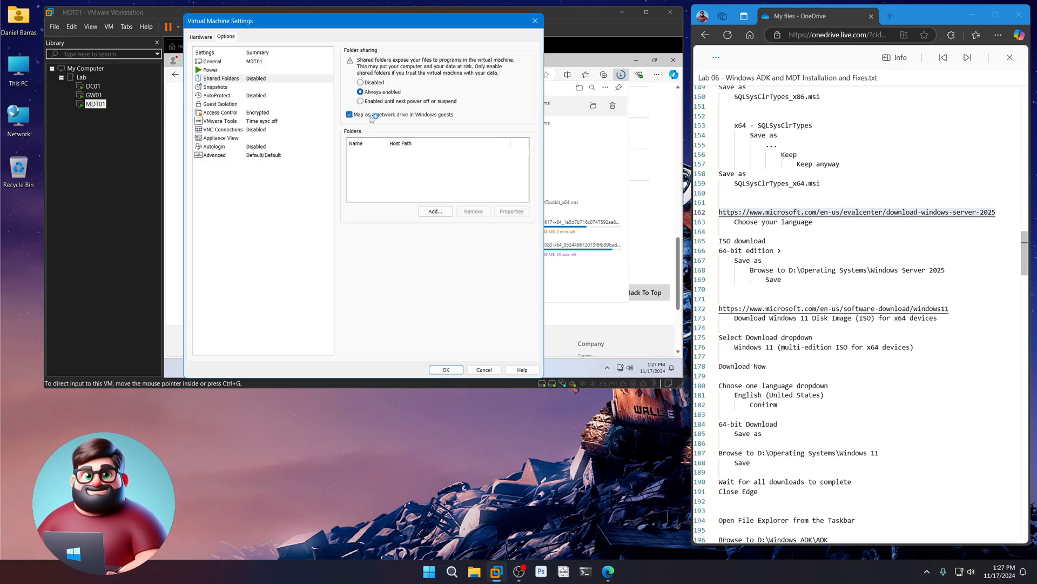
- Add the host's Lab (F:) drive as shared folder F and apply the settings
{"action": "left_click", "coordinate": [441, 212]}
{"action": "left_click", "coordinate": [404, 281]}
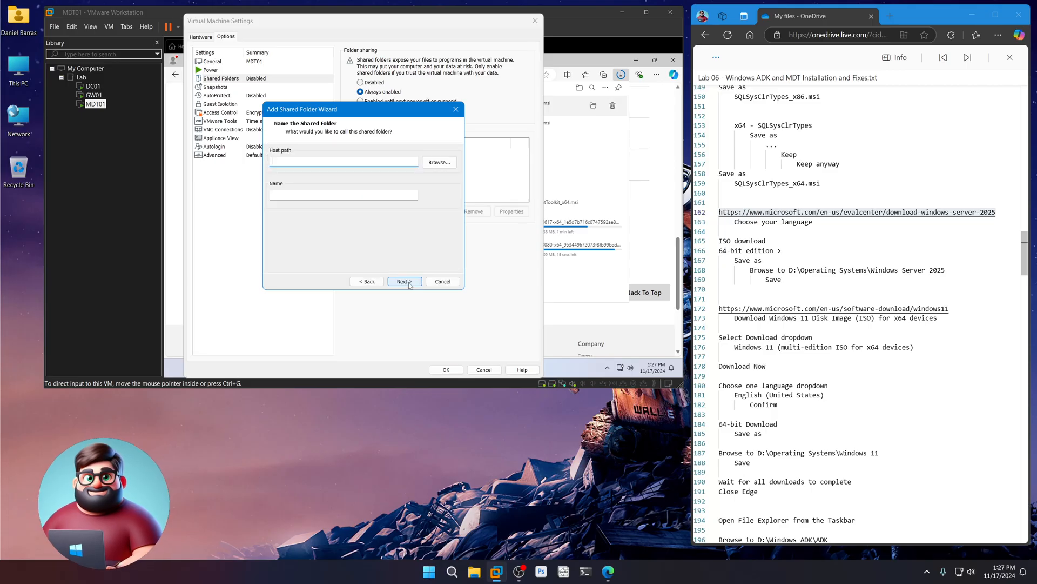
{"action": "left_click", "coordinate": [440, 162]}
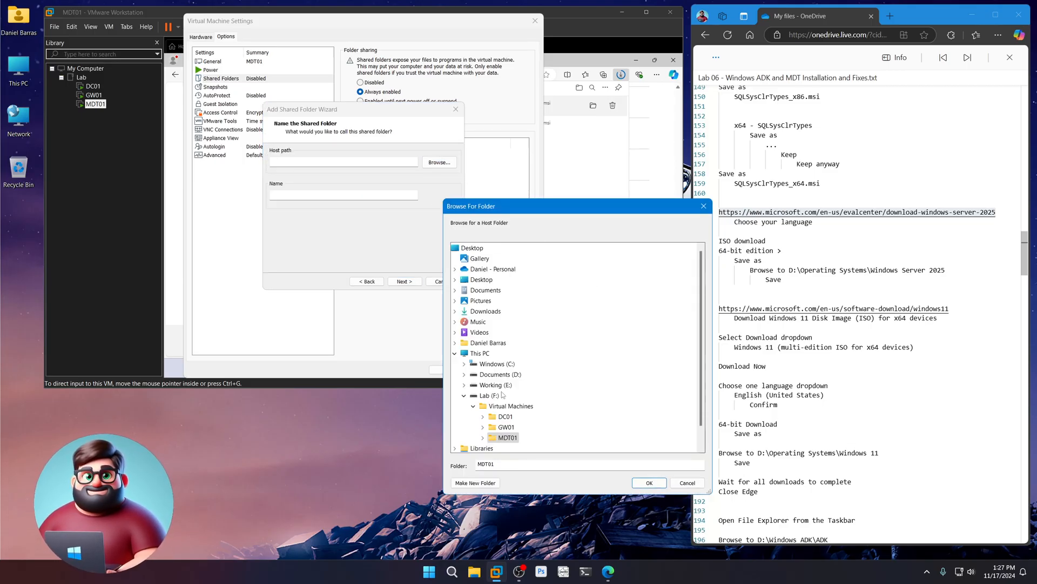
{"action": "left_click", "coordinate": [489, 395]}
{"action": "left_click", "coordinate": [650, 483]}
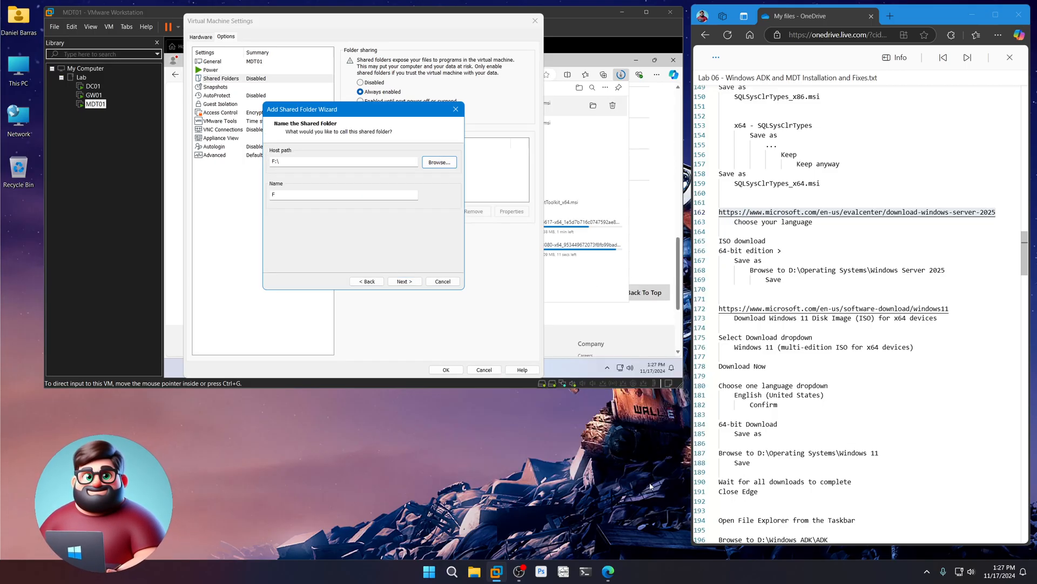
{"action": "left_click", "coordinate": [404, 281]}
{"action": "left_click", "coordinate": [405, 282]}
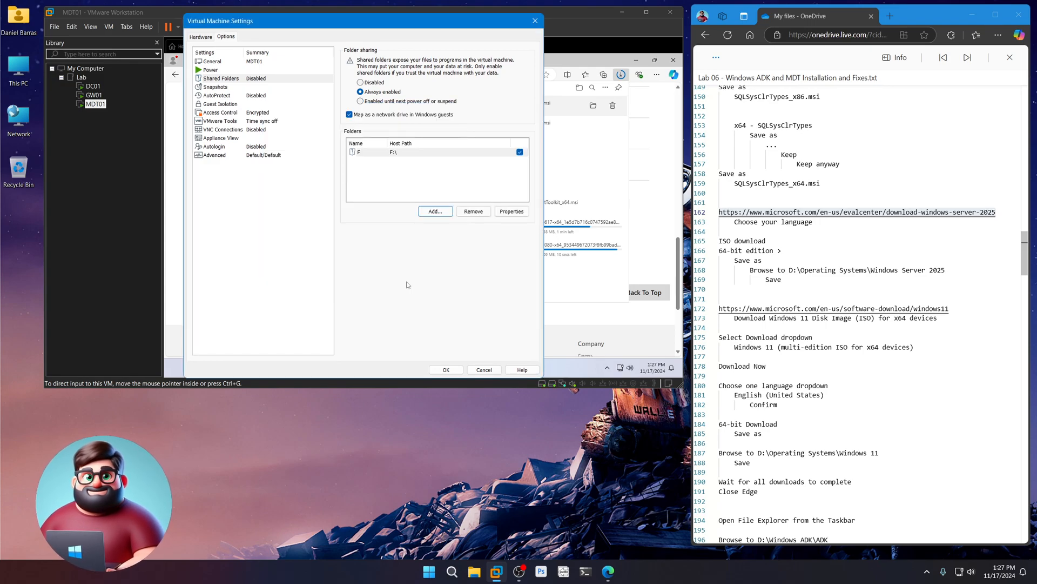
{"action": "left_click", "coordinate": [446, 371]}
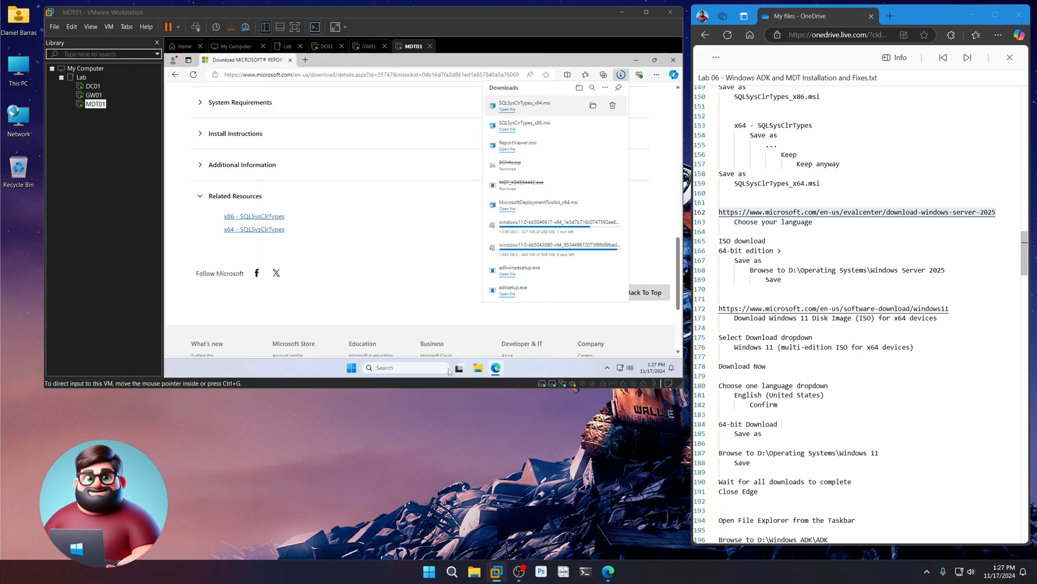
{"action": "left_click", "coordinate": [479, 368]}
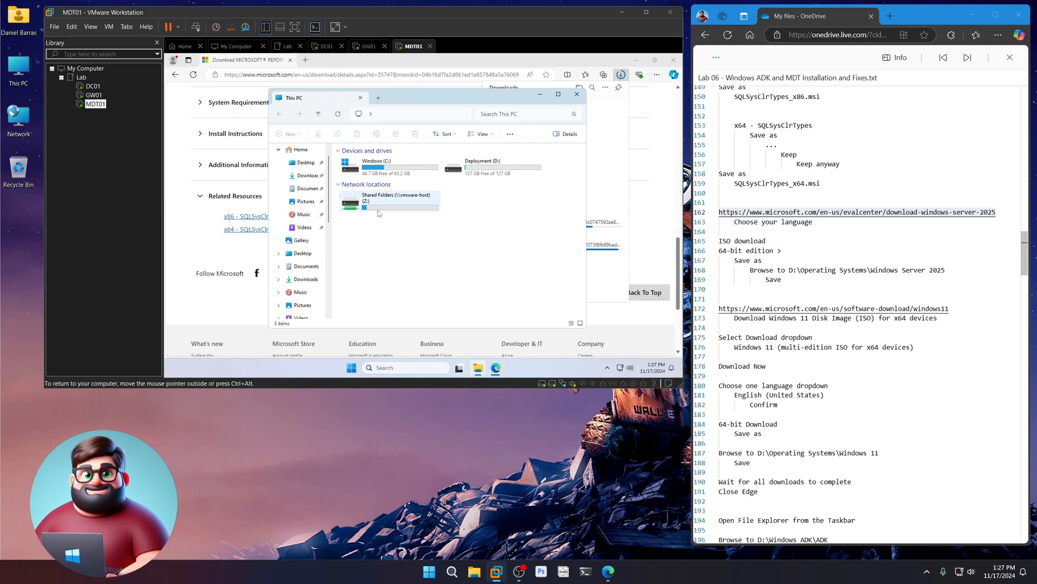
- Copy the ISO disc image from the shared F folder on drive Z:
{"action": "double_click", "coordinate": [377, 208]}
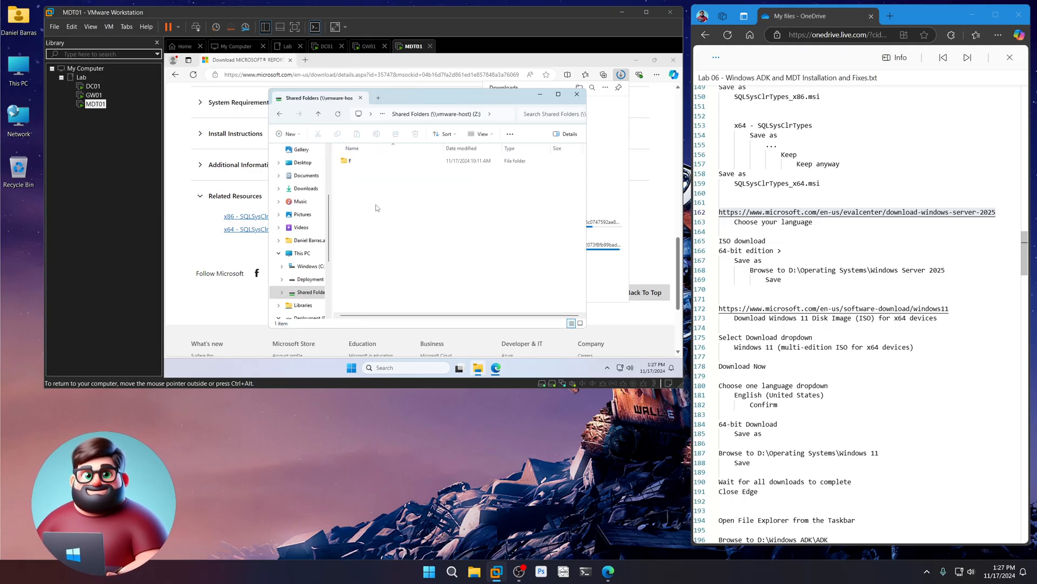
{"action": "double_click", "coordinate": [350, 162]}
{"action": "right_click", "coordinate": [369, 173]}
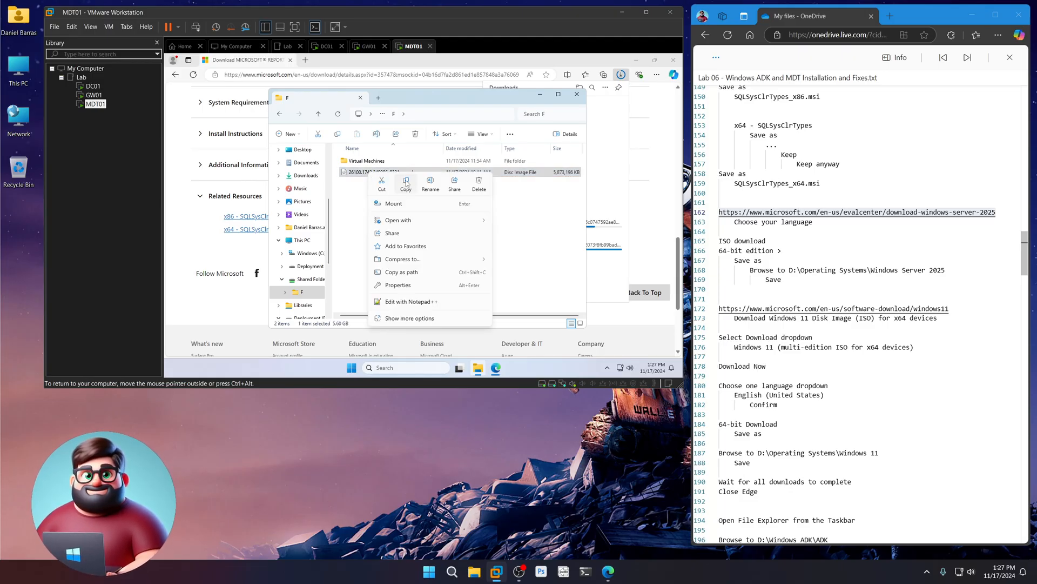
{"action": "key", "text": "Escape"}
- Paste the ISO into D:\Operating Systems\Windows Server 2025
{"action": "left_click", "coordinate": [309, 256]}
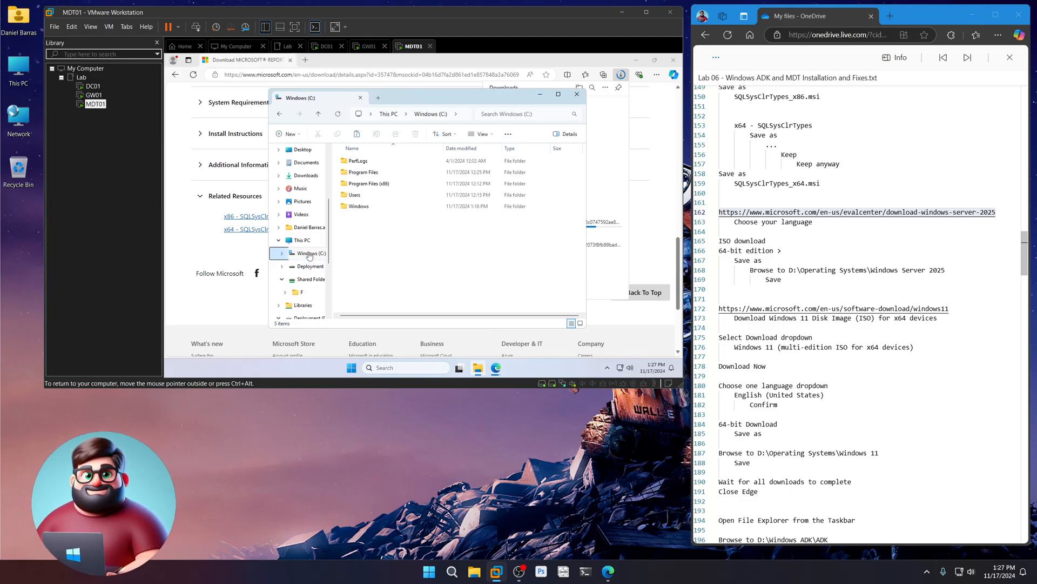
{"action": "left_click", "coordinate": [309, 268]}
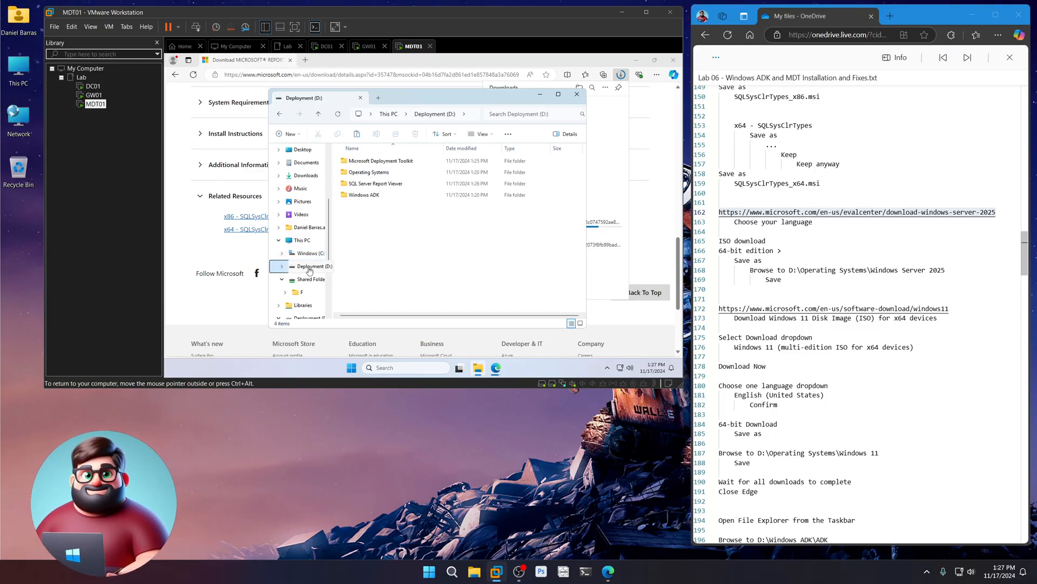
{"action": "left_click", "coordinate": [370, 174]}
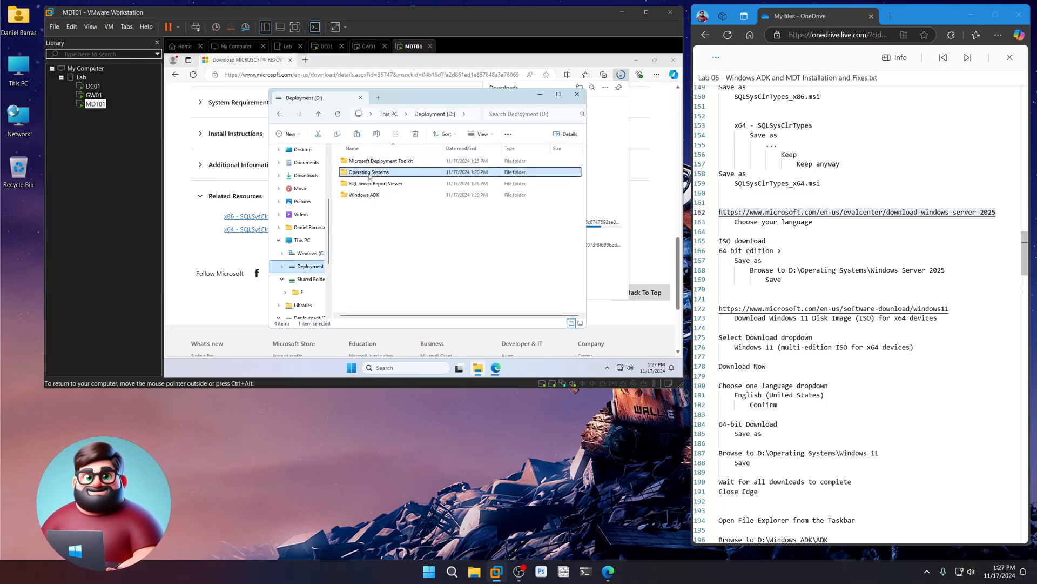
{"action": "double_click", "coordinate": [369, 174]}
{"action": "double_click", "coordinate": [370, 174]}
{"action": "right_click", "coordinate": [375, 195]}
{"action": "left_click", "coordinate": [389, 207]}
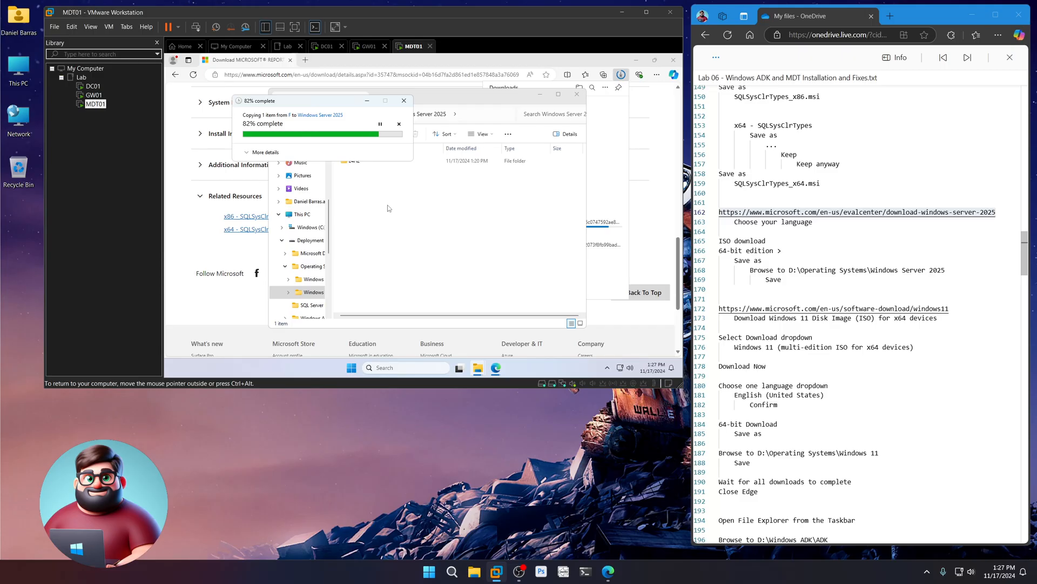
{"action": "left_click", "coordinate": [577, 95]}
- Remove the F shared folder from MDT01's settings and set folder sharing to Disabled
{"action": "right_click", "coordinate": [95, 104]}
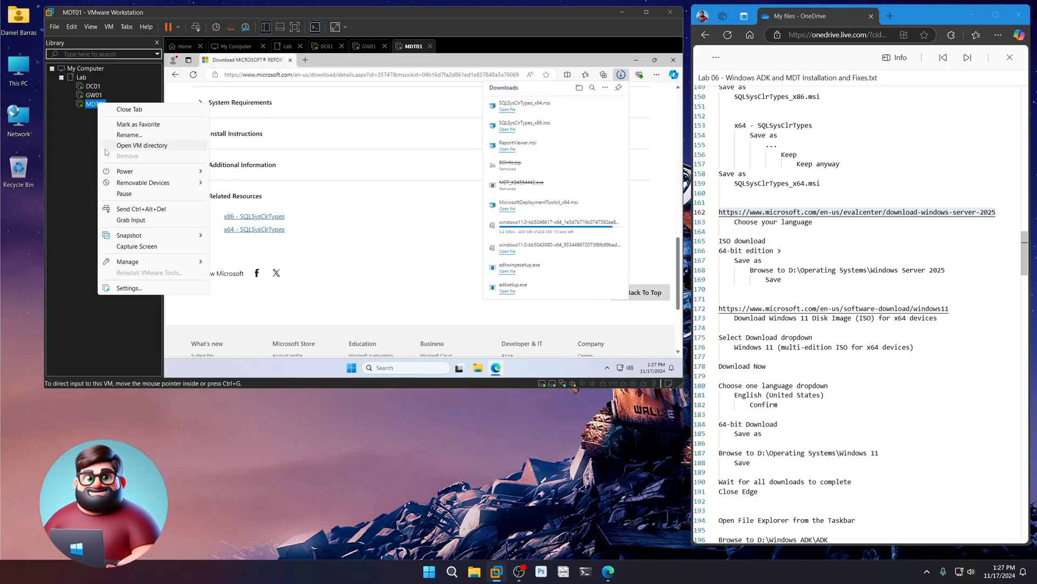
{"action": "left_click", "coordinate": [136, 290]}
{"action": "left_click", "coordinate": [226, 37]}
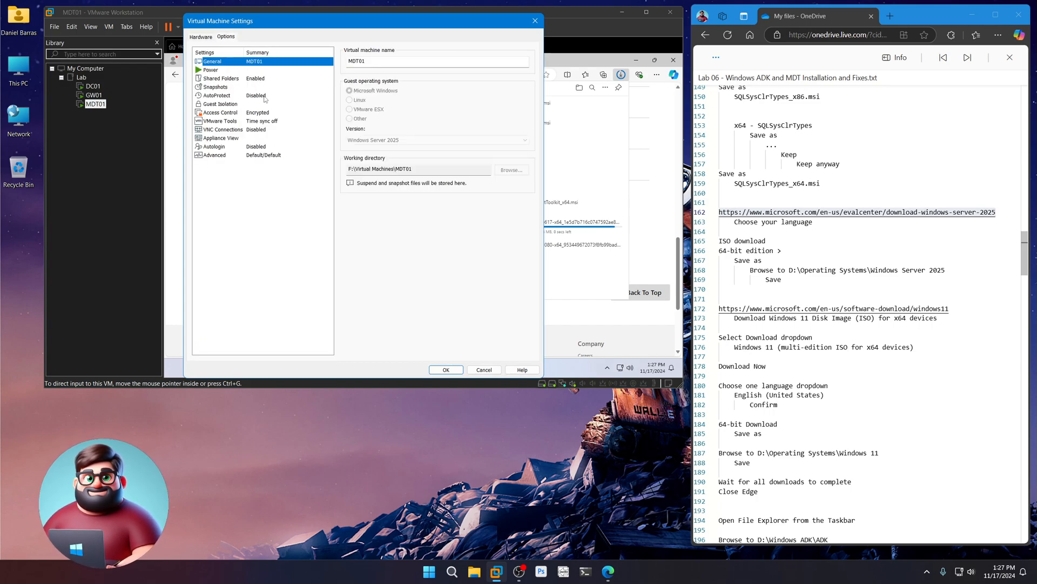
{"action": "left_click", "coordinate": [253, 83]}
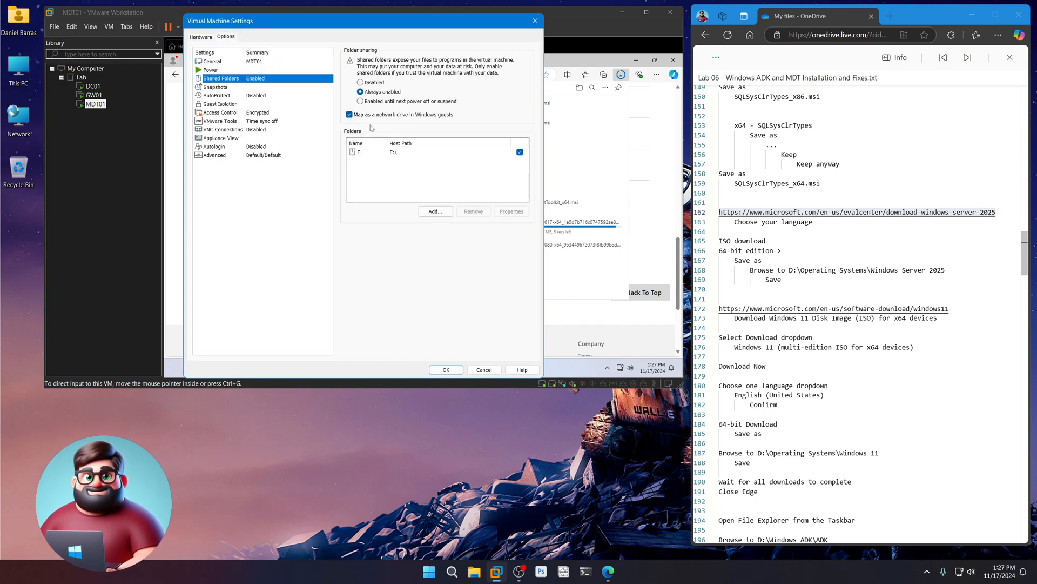
{"action": "left_click", "coordinate": [409, 152]}
{"action": "left_click", "coordinate": [474, 211]}
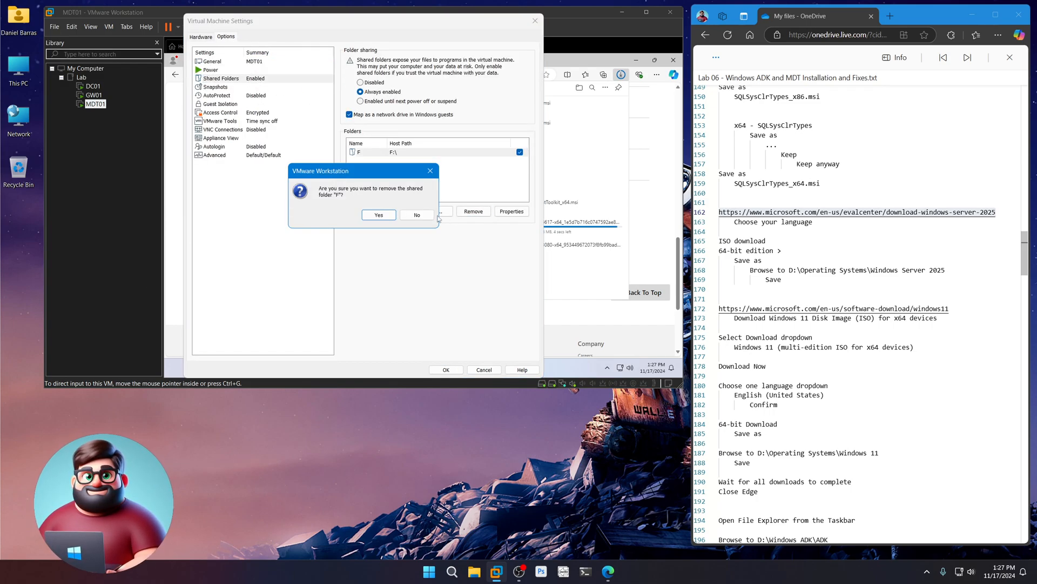
{"action": "left_click", "coordinate": [378, 215]}
{"action": "left_click", "coordinate": [372, 82]}
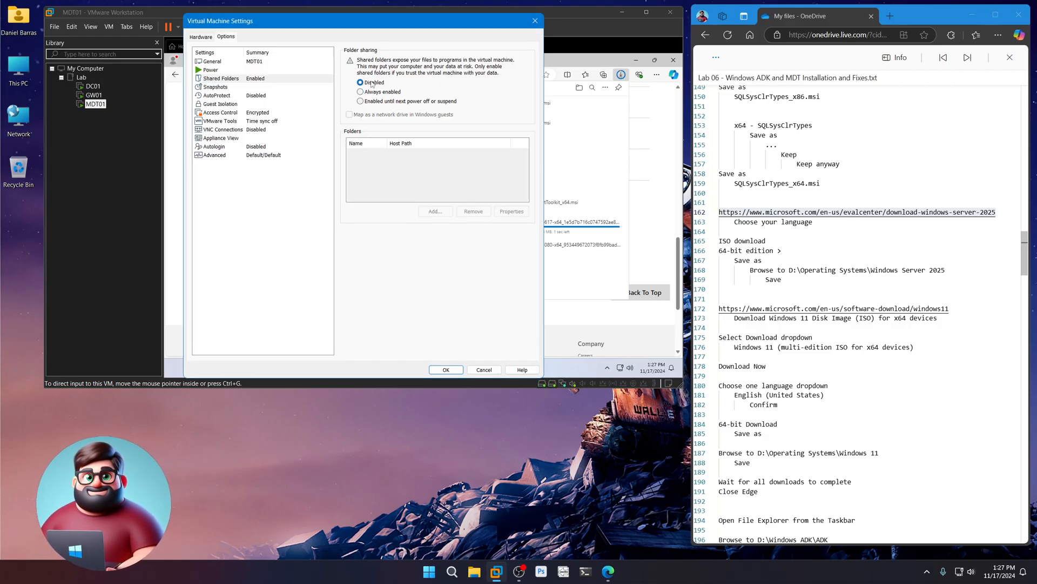
{"action": "left_click", "coordinate": [446, 369]}
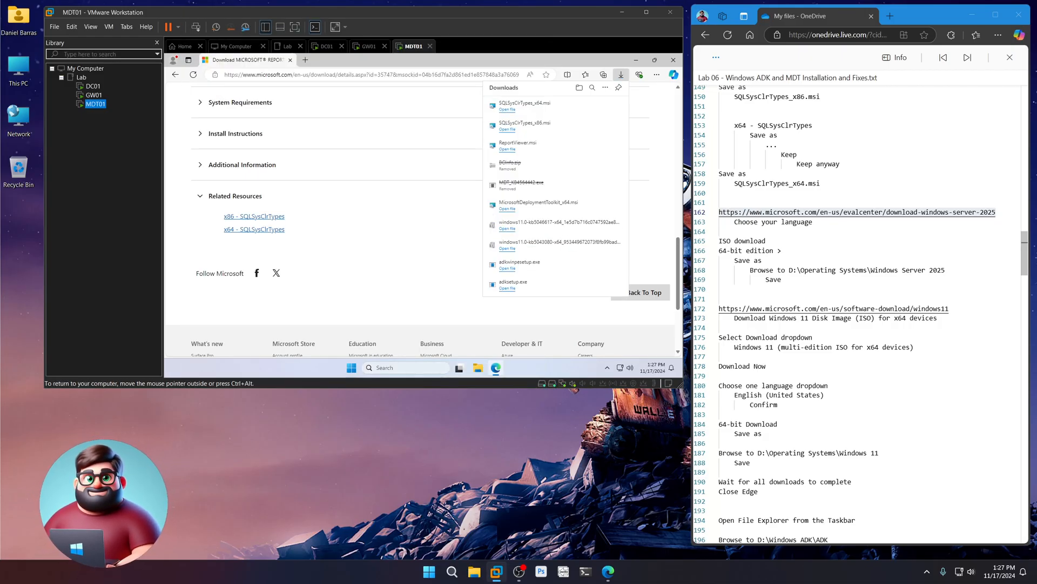
{"action": "left_click_drag", "start_coordinate": [965, 312], "coordinate": [711, 311]}
- Load the Windows 11 download page in the VM's Edge using the URL copied from the notes
{"action": "left_click", "coordinate": [759, 309]}
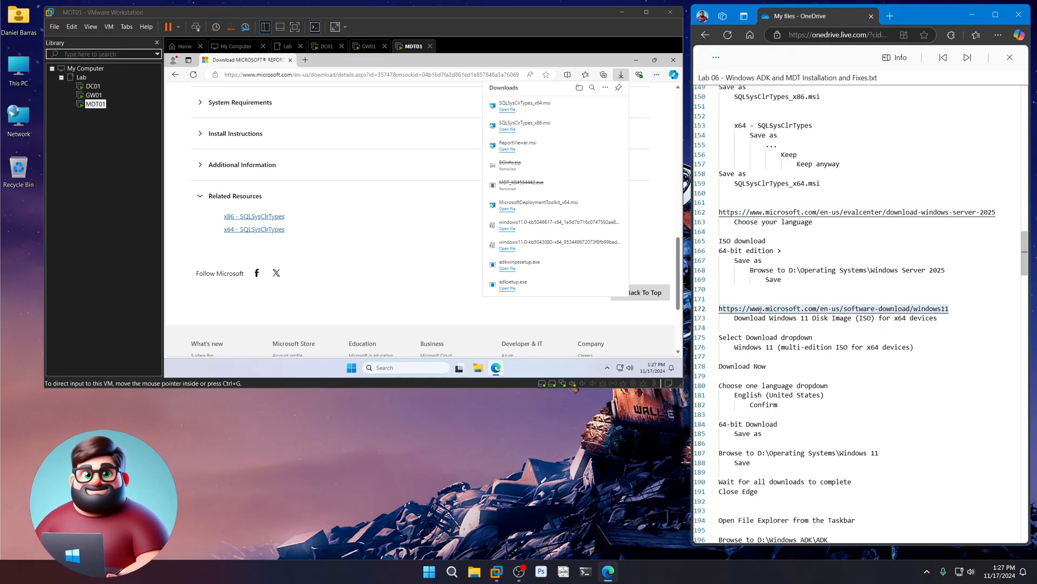
{"action": "right_click", "coordinate": [760, 309]}
{"action": "left_click", "coordinate": [782, 358]}
{"action": "left_click", "coordinate": [460, 77]}
{"action": "key", "text": "ctrl+v"}
{"action": "key", "text": "Return"}
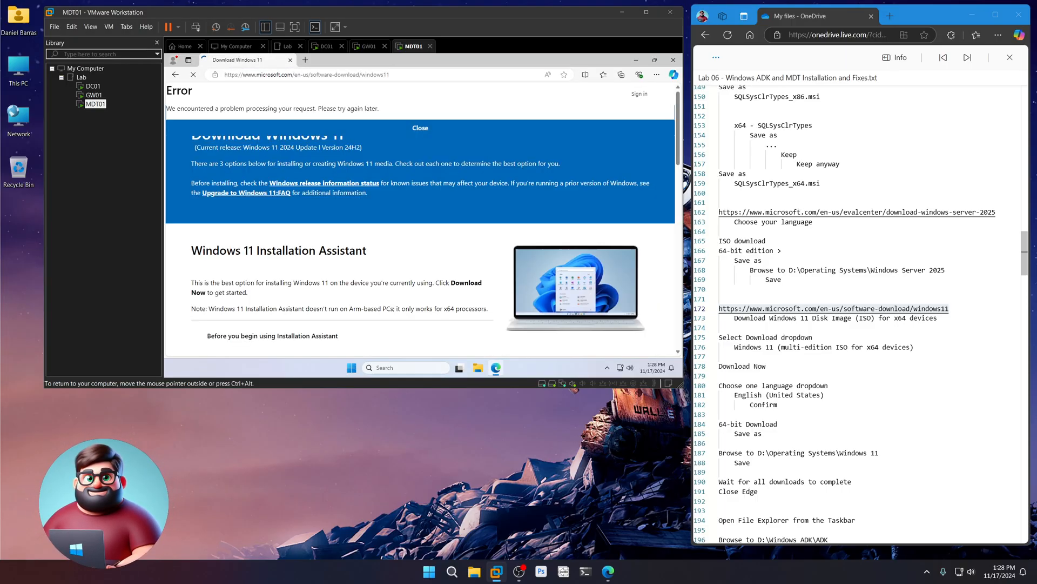
{"action": "scroll", "coordinate": [351, 254], "scroll_direction": "down", "scroll_amount": 8}
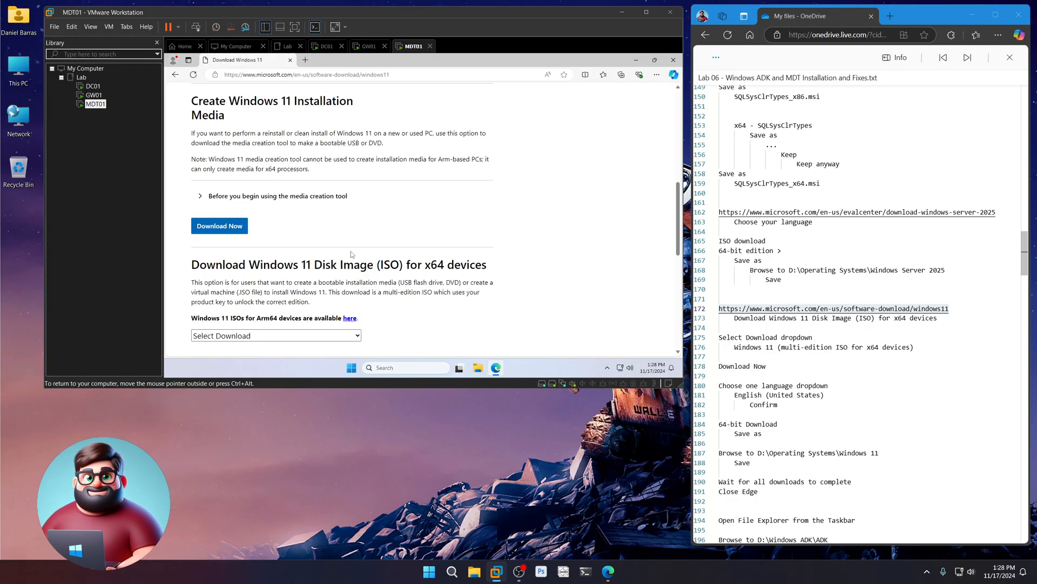
{"action": "scroll", "coordinate": [351, 254], "scroll_direction": "down", "scroll_amount": 2}
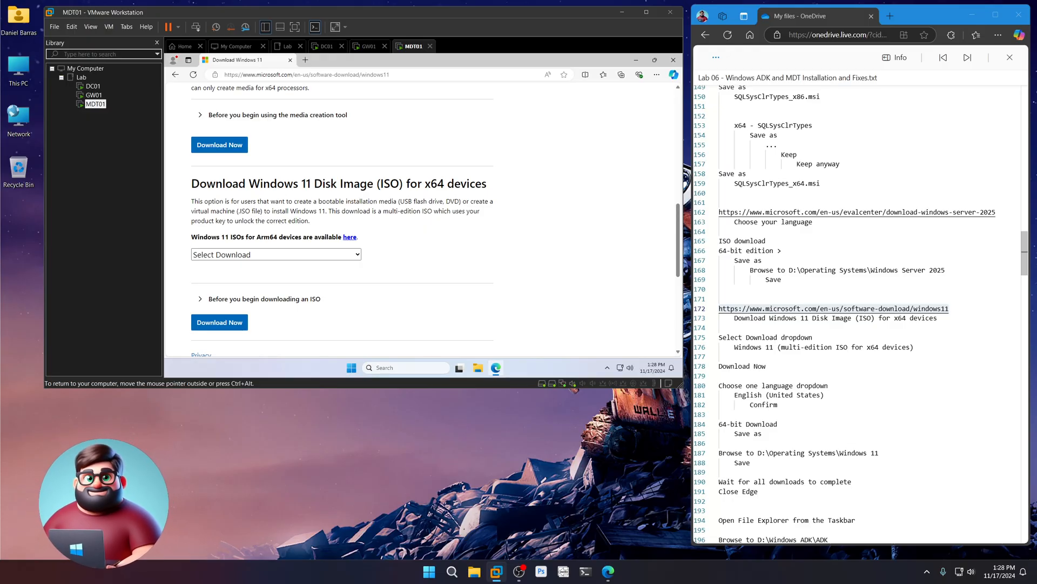
- Choose the Windows 11 multi-edition x64 ISO with English (United States) as the language
{"action": "left_click", "coordinate": [329, 254]}
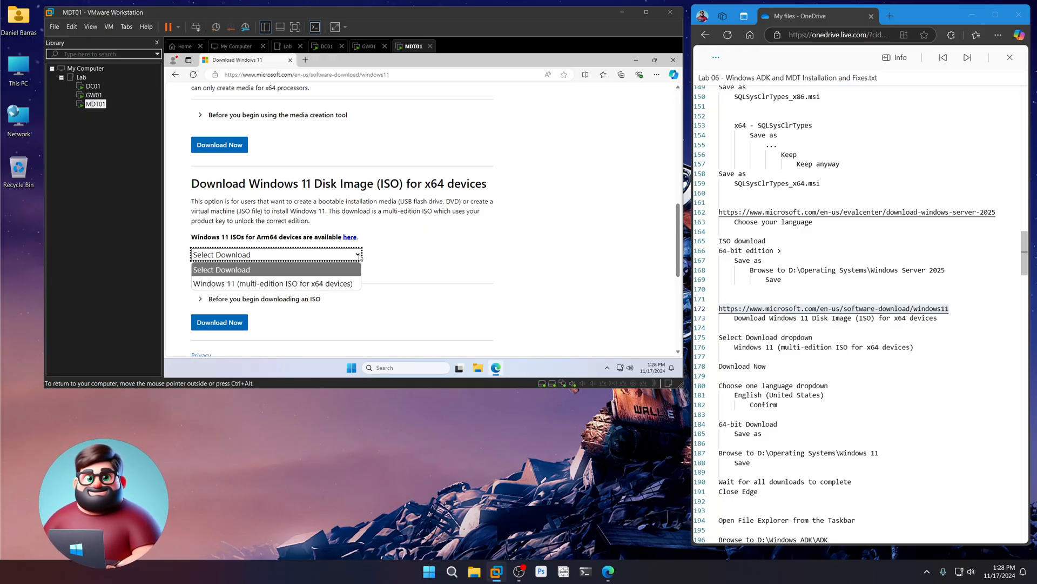
{"action": "left_click", "coordinate": [296, 284]}
{"action": "left_click", "coordinate": [225, 322]}
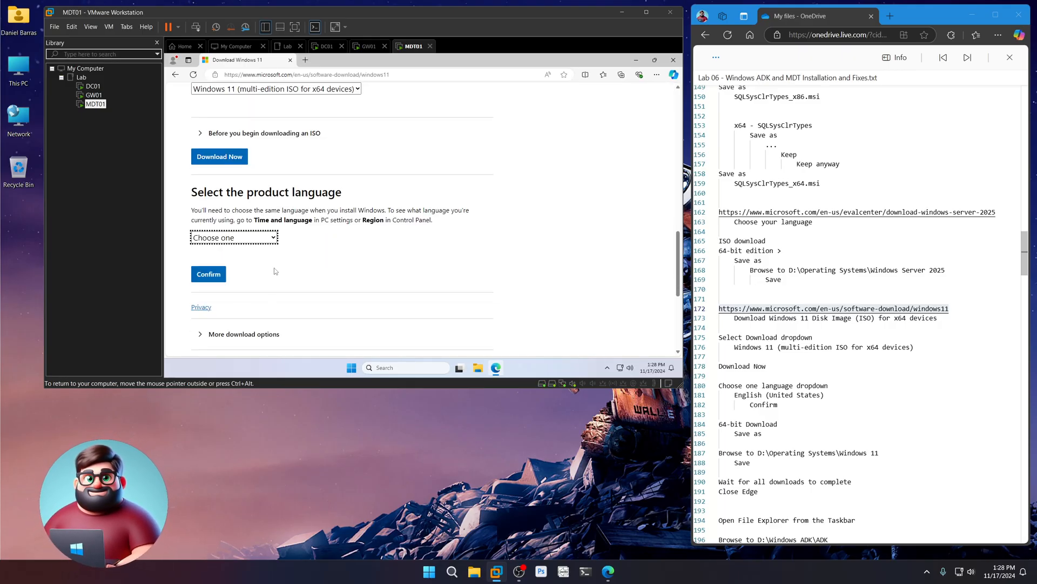
{"action": "left_click", "coordinate": [273, 241]}
{"action": "left_click", "coordinate": [265, 201]}
{"action": "left_click", "coordinate": [208, 274]}
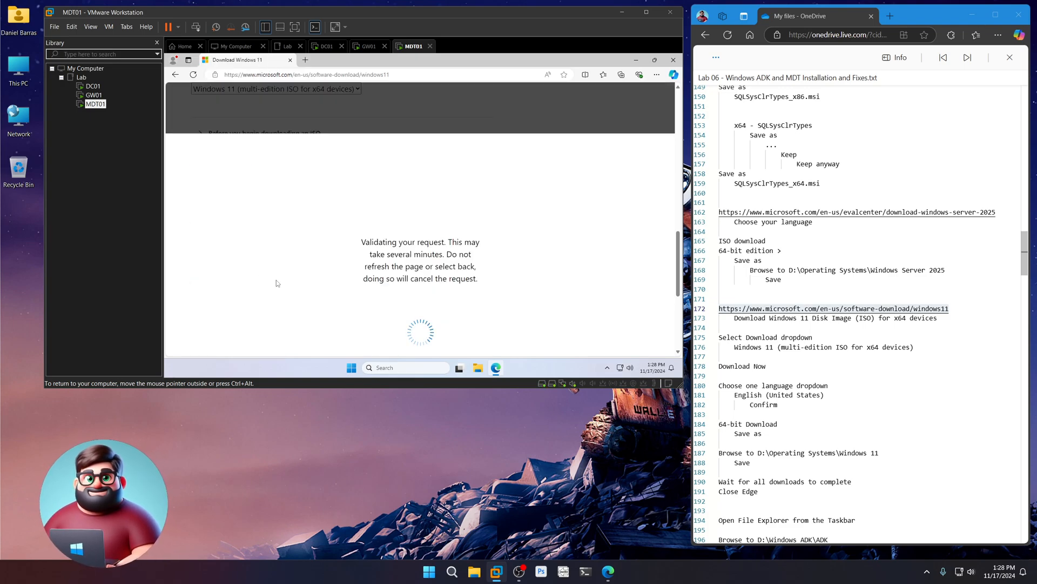
{"action": "scroll", "coordinate": [815, 314], "scroll_direction": "down", "scroll_amount": 5}
{"action": "left_click_drag", "start_coordinate": [765, 283], "coordinate": [719, 272]}
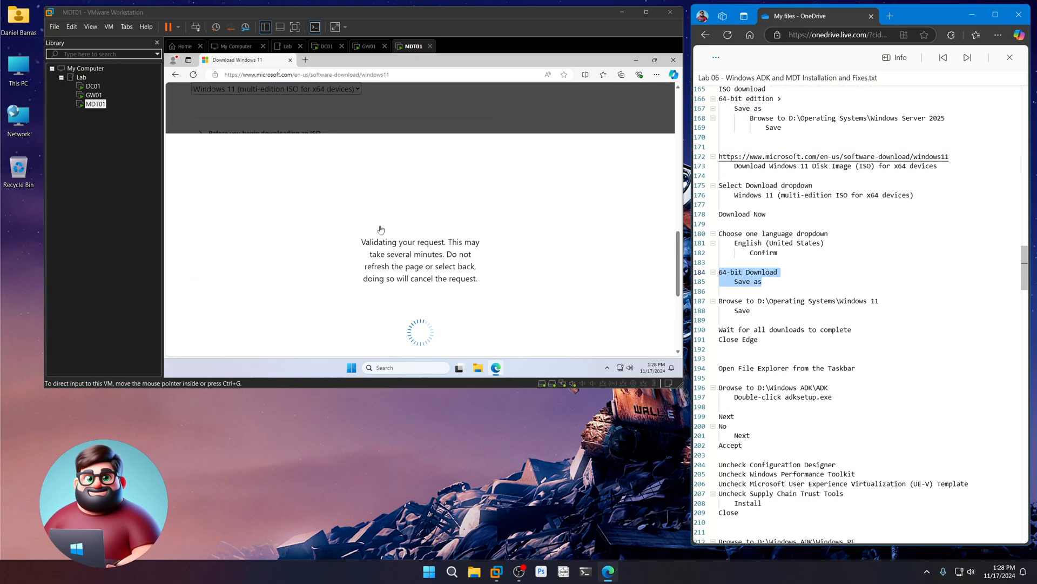
- Save the 64-bit Windows 11 ISO to D:\Operating Systems\Windows 11 and let downloads finish
{"action": "left_click", "coordinate": [229, 116]}
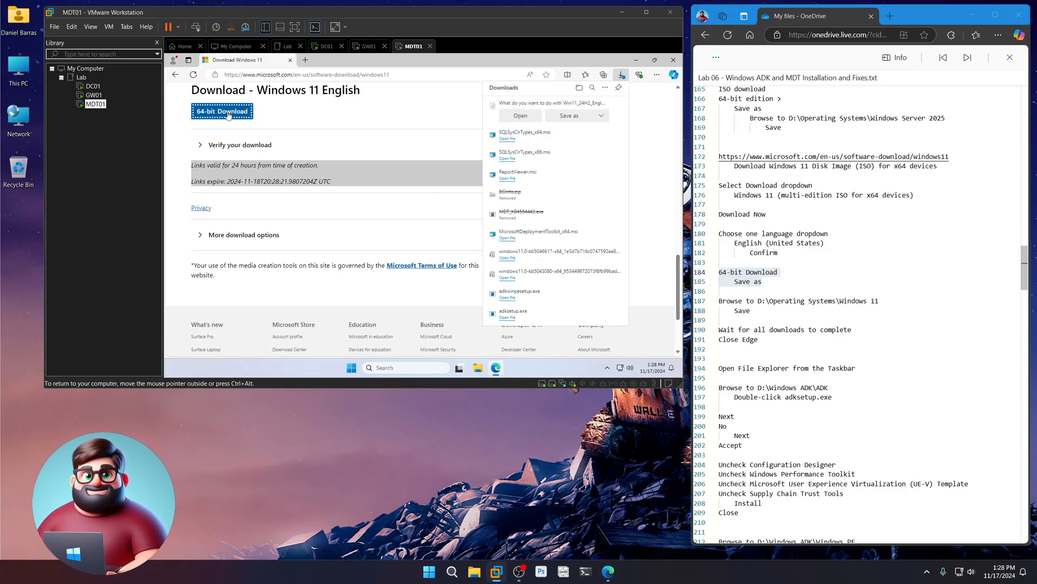
{"action": "left_click", "coordinate": [562, 116]}
{"action": "left_click", "coordinate": [456, 186]}
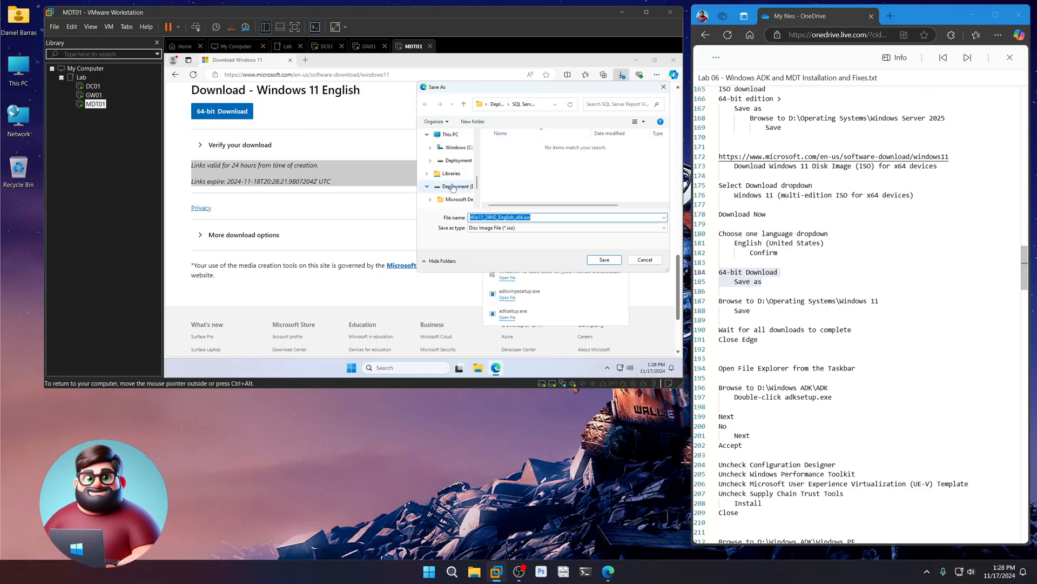
{"action": "double_click", "coordinate": [519, 158]}
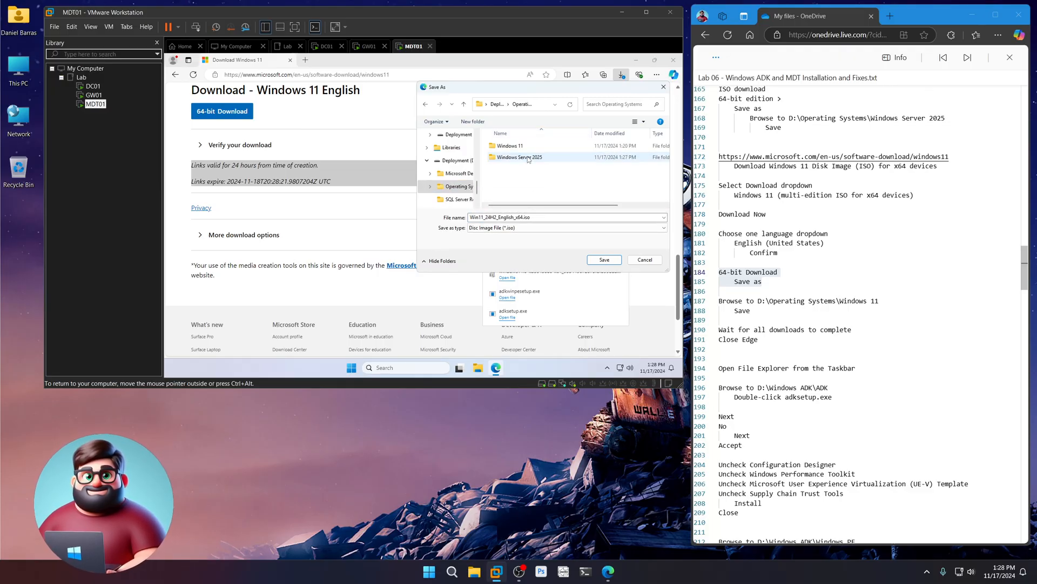
{"action": "double_click", "coordinate": [523, 146]}
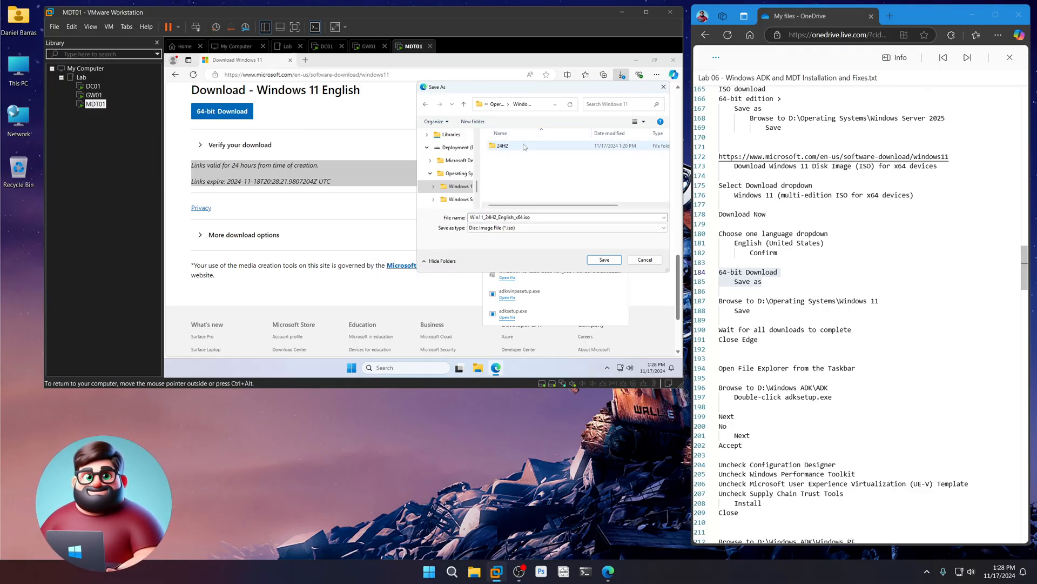
{"action": "left_click", "coordinate": [604, 259]}
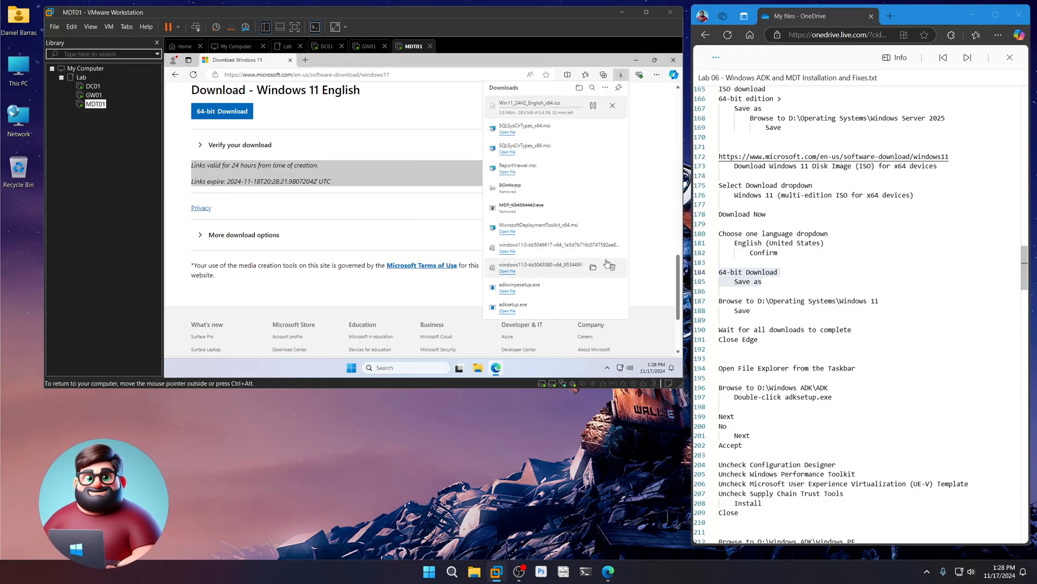
{"action": "scroll", "coordinate": [794, 308], "scroll_direction": "down", "scroll_amount": 2}
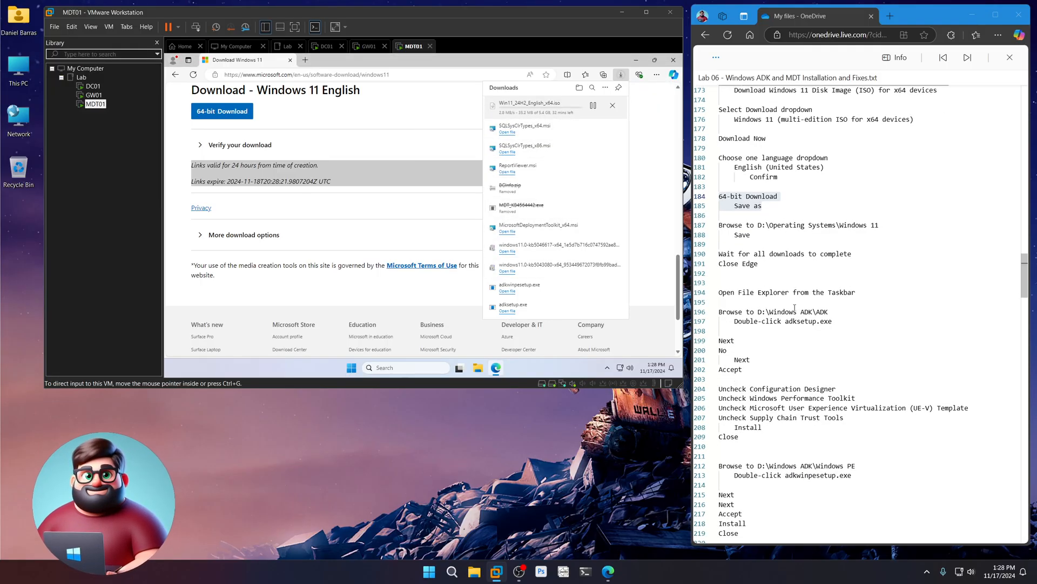
{"action": "left_click_drag", "start_coordinate": [769, 261], "coordinate": [718, 254]}
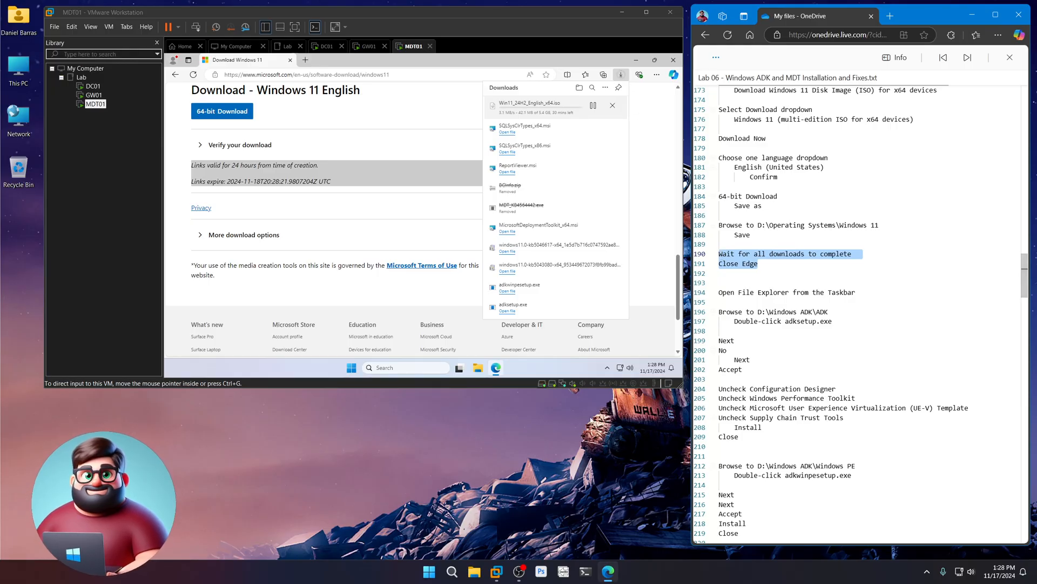
{"action": "left_click", "coordinate": [560, 439]}
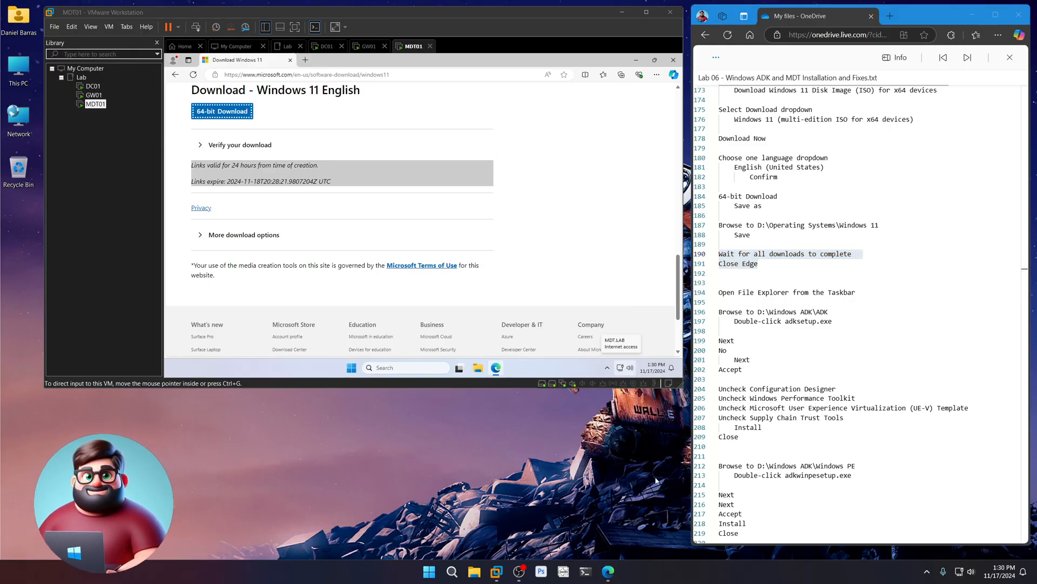
- Close Edge and launch adksetup.exe from D:\Windows ADK\ADK
{"action": "left_click", "coordinate": [545, 258]}
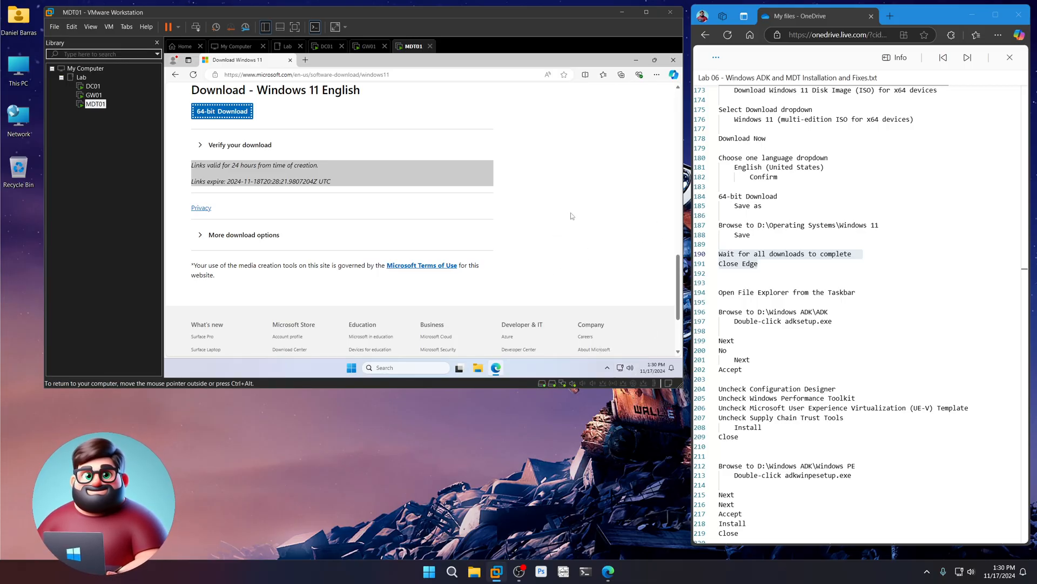
{"action": "left_click", "coordinate": [671, 63]}
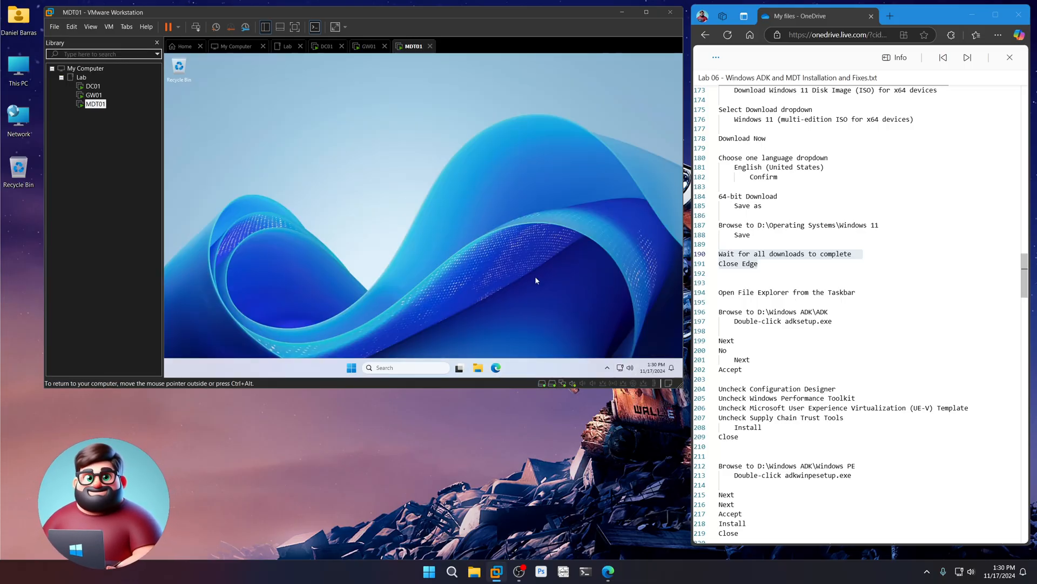
{"action": "left_click", "coordinate": [479, 368]}
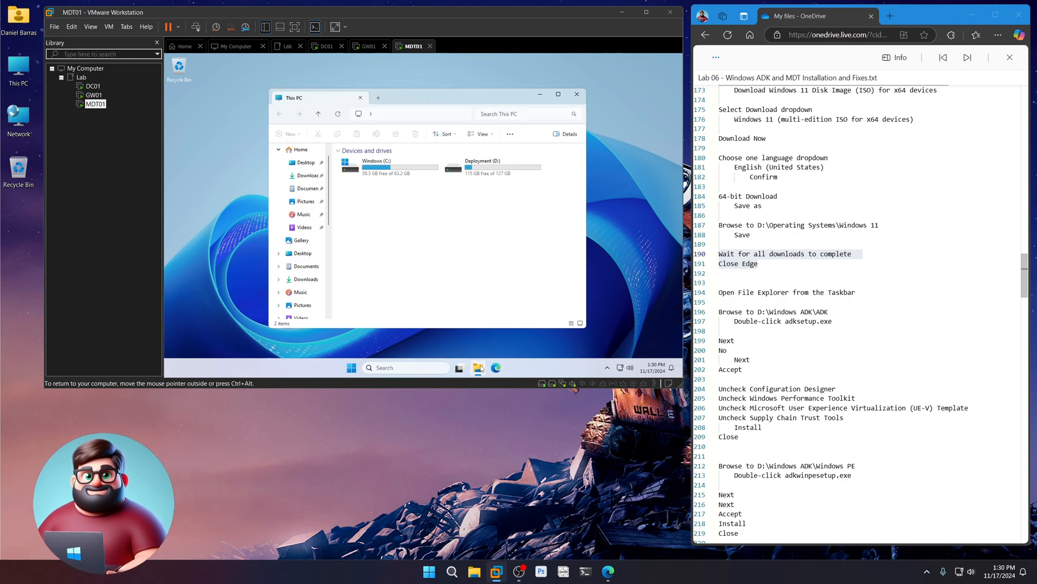
{"action": "double_click", "coordinate": [486, 172]}
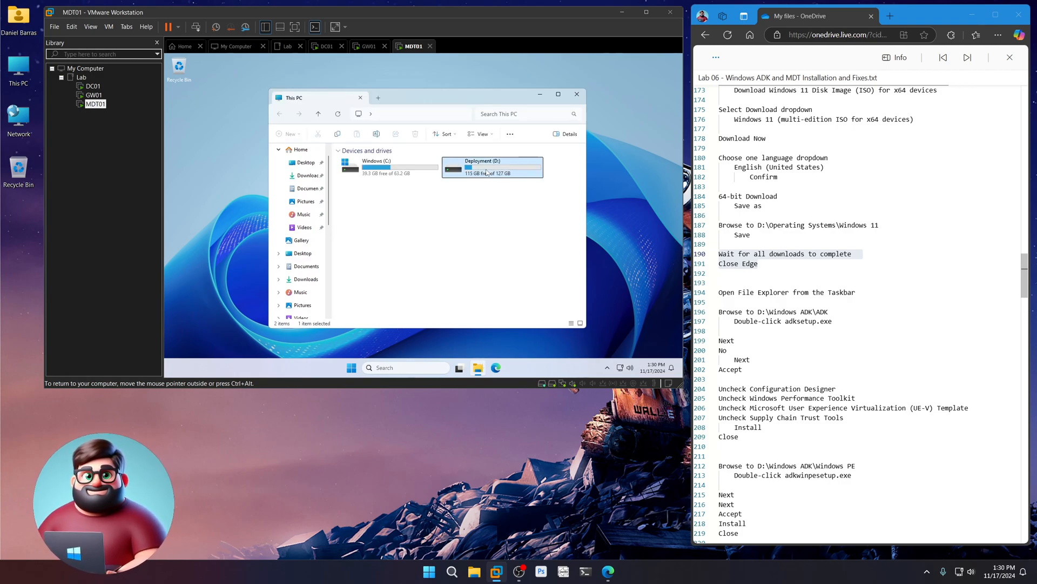
{"action": "double_click", "coordinate": [369, 196]}
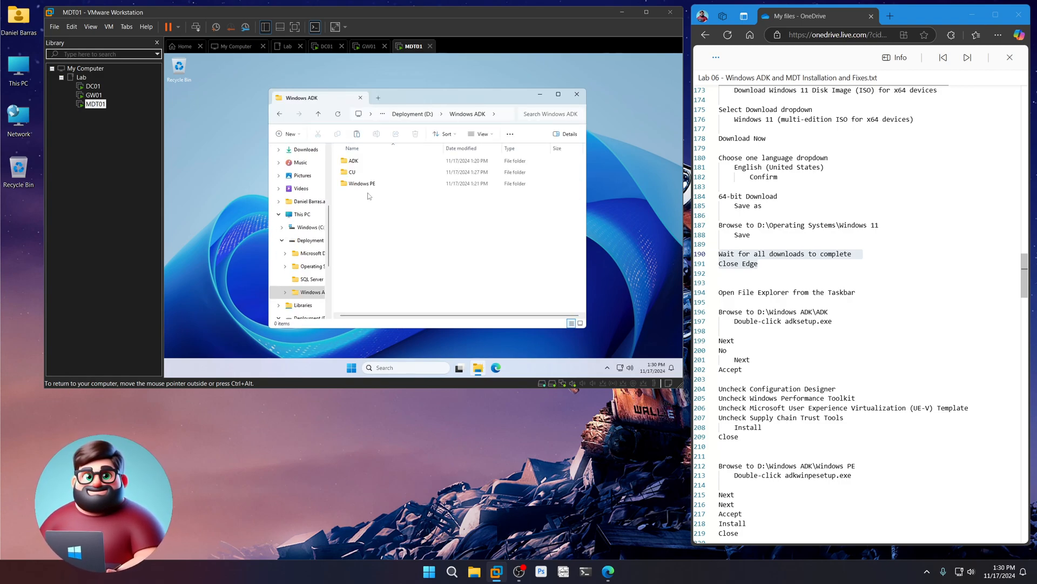
{"action": "left_click", "coordinate": [357, 164]}
{"action": "double_click", "coordinate": [357, 163]}
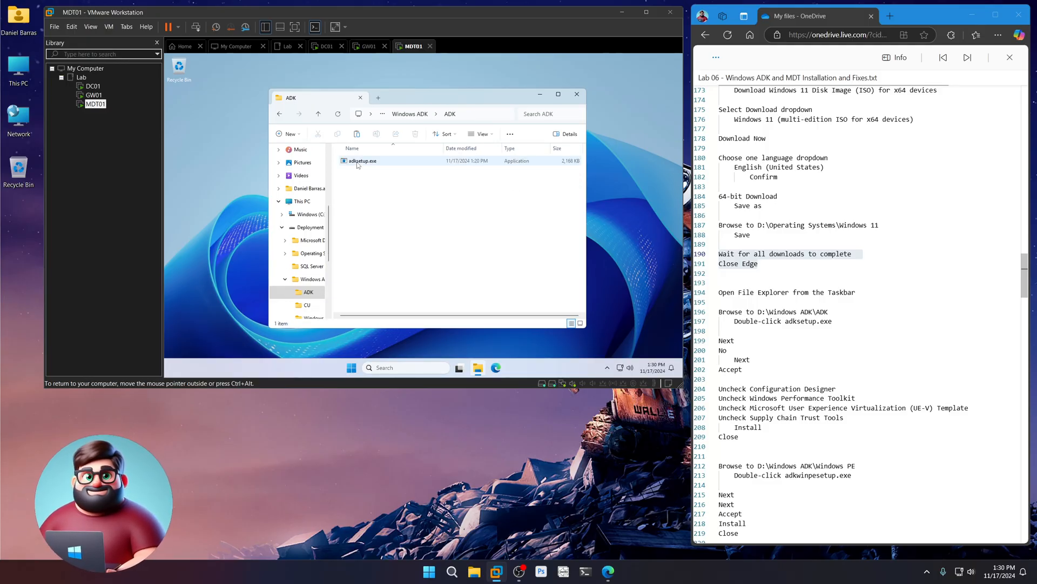
{"action": "left_click", "coordinate": [367, 162]}
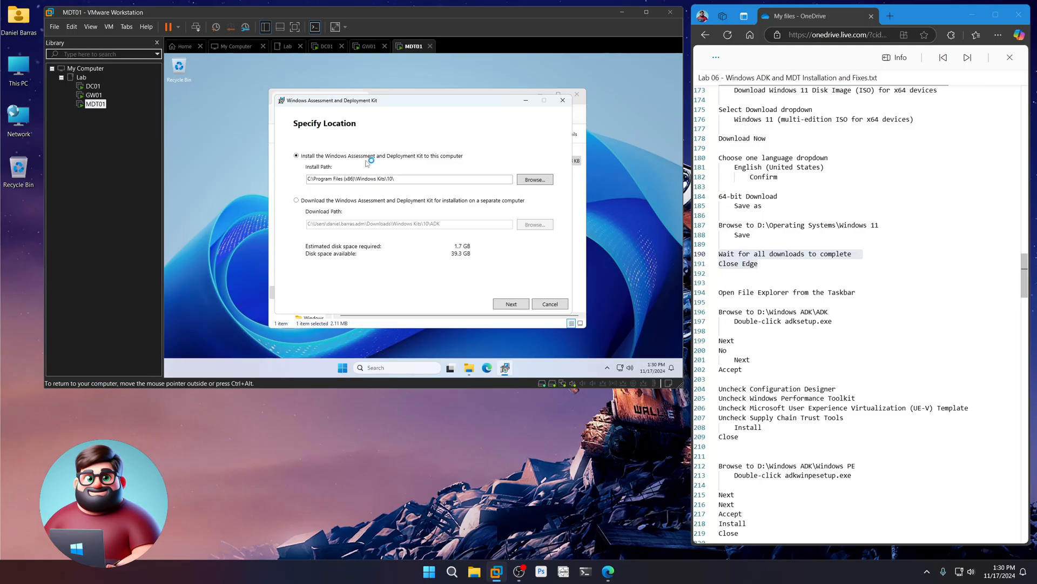
- Keep the default install location, decline insights and accept the ADK license
{"action": "left_click", "coordinate": [514, 305]}
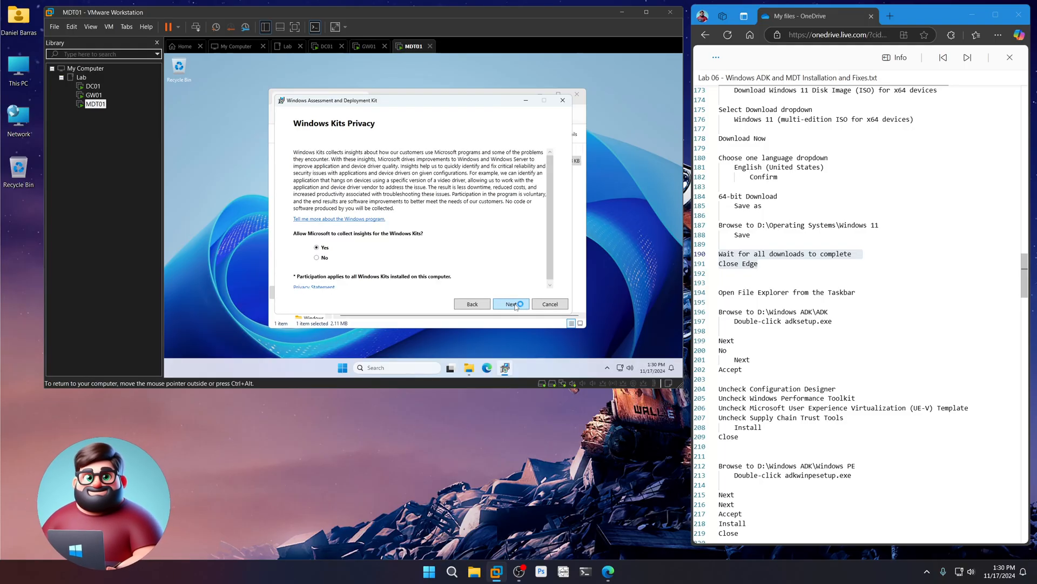
{"action": "left_click", "coordinate": [317, 257]}
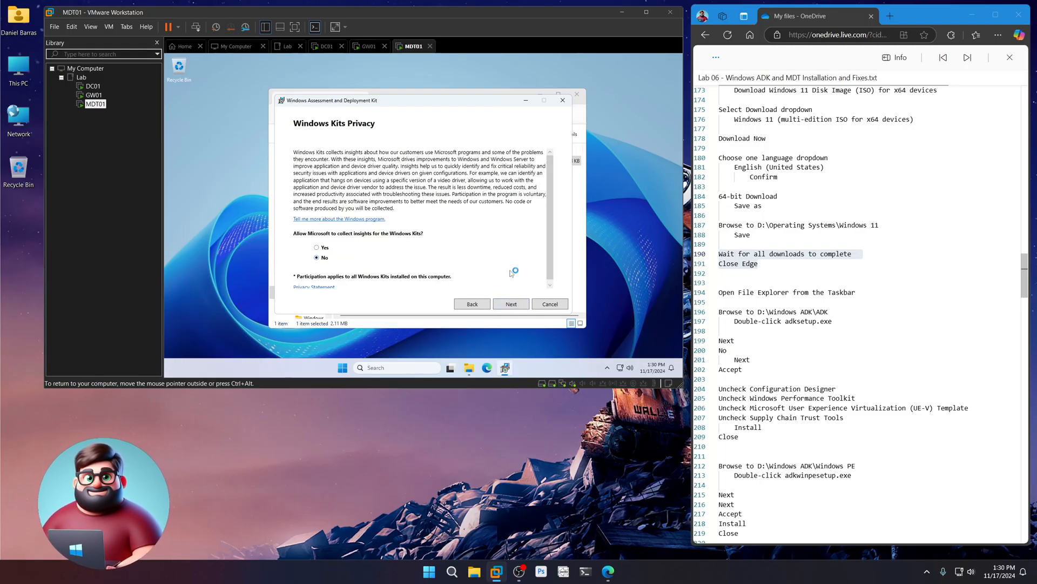
{"action": "left_click", "coordinate": [511, 304]}
{"action": "left_click", "coordinate": [511, 304]}
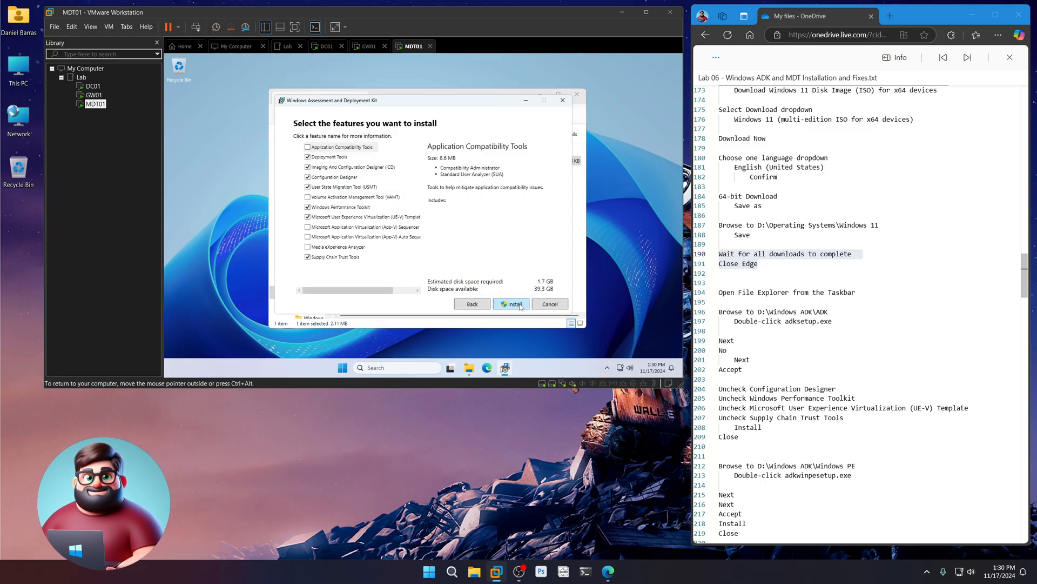
- Install ADK without Configuration Designer, Performance Toolkit, UE-V Template Generator or Supply Chain Trust Tools
{"action": "scroll", "coordinate": [767, 287], "scroll_direction": "down", "scroll_amount": 3}
{"action": "left_click_drag", "start_coordinate": [739, 284], "coordinate": [714, 228]}
{"action": "left_click", "coordinate": [291, 186]}
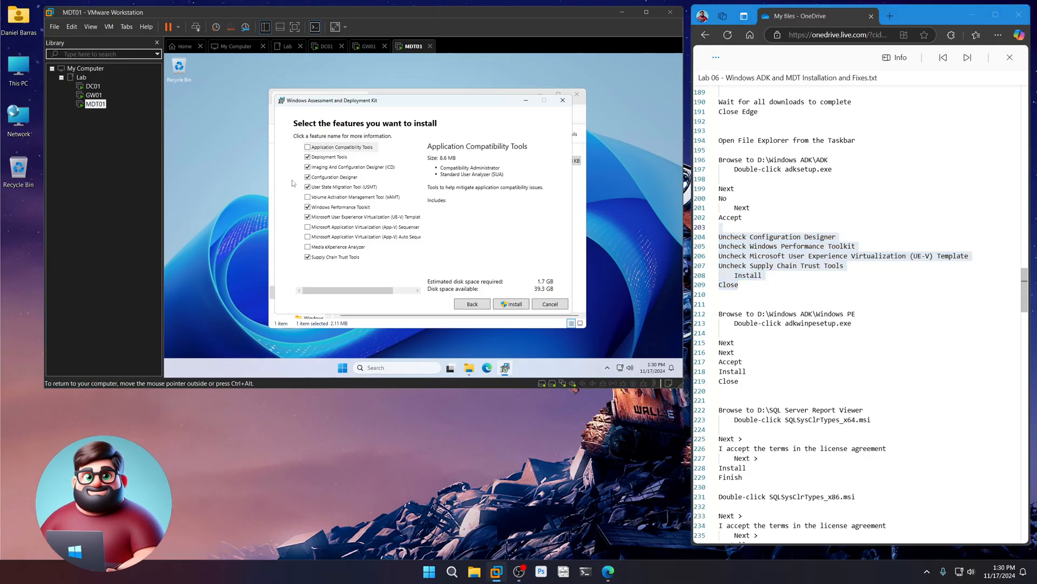
{"action": "left_click", "coordinate": [307, 177]}
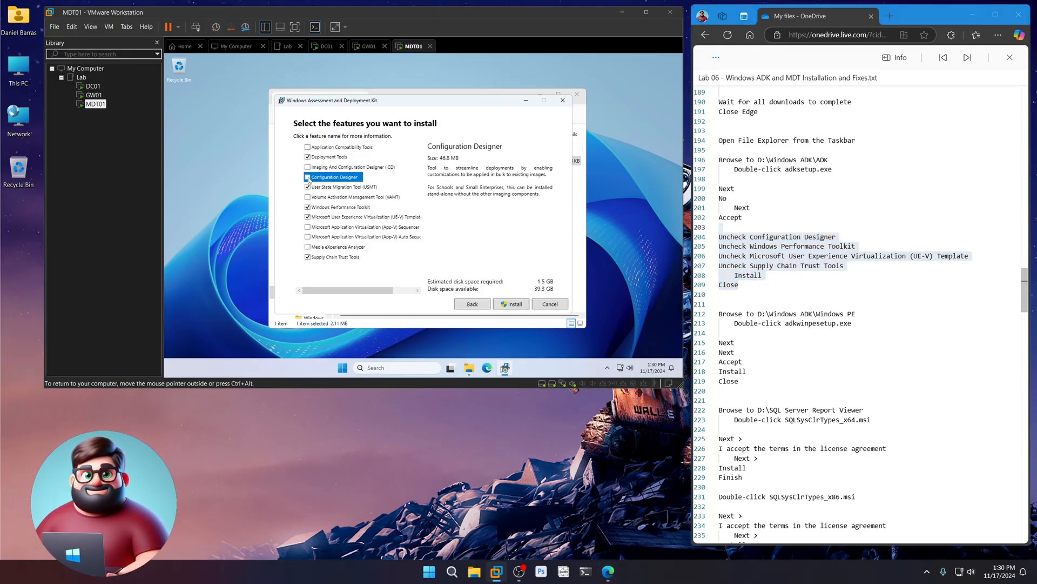
{"action": "left_click", "coordinate": [307, 207]}
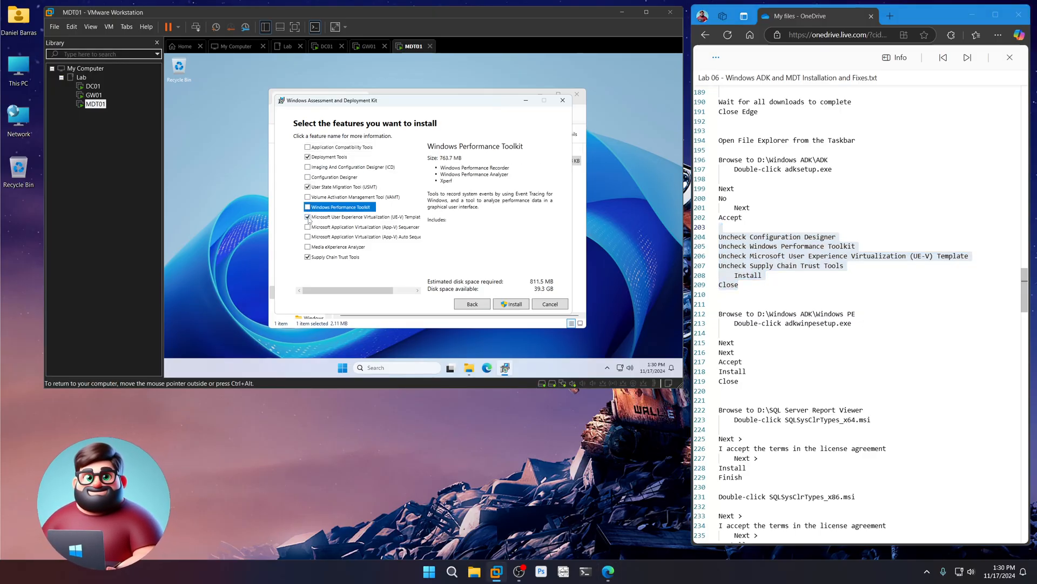
{"action": "left_click", "coordinate": [307, 217]}
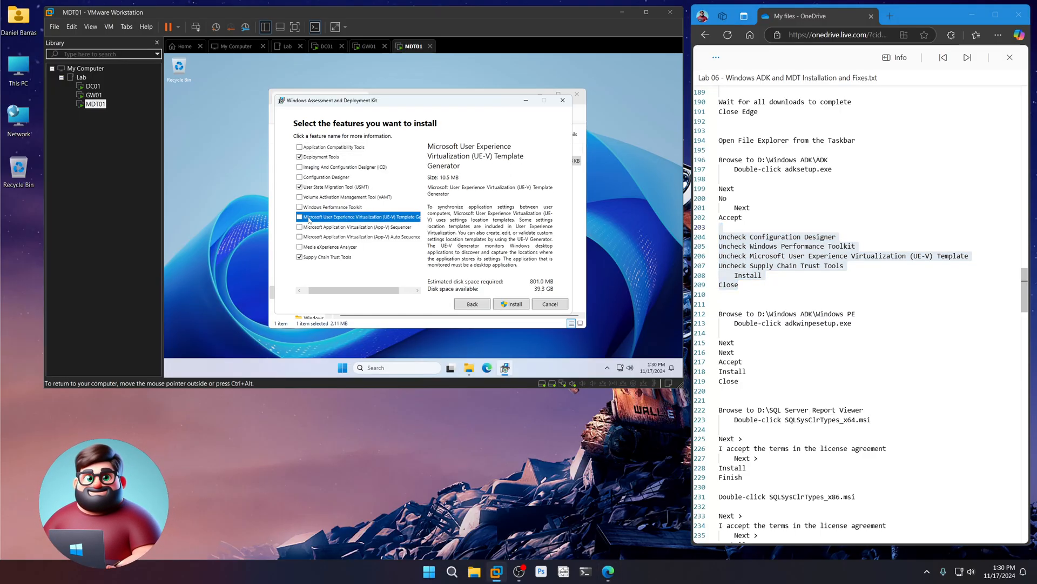
{"action": "left_click", "coordinate": [301, 257]}
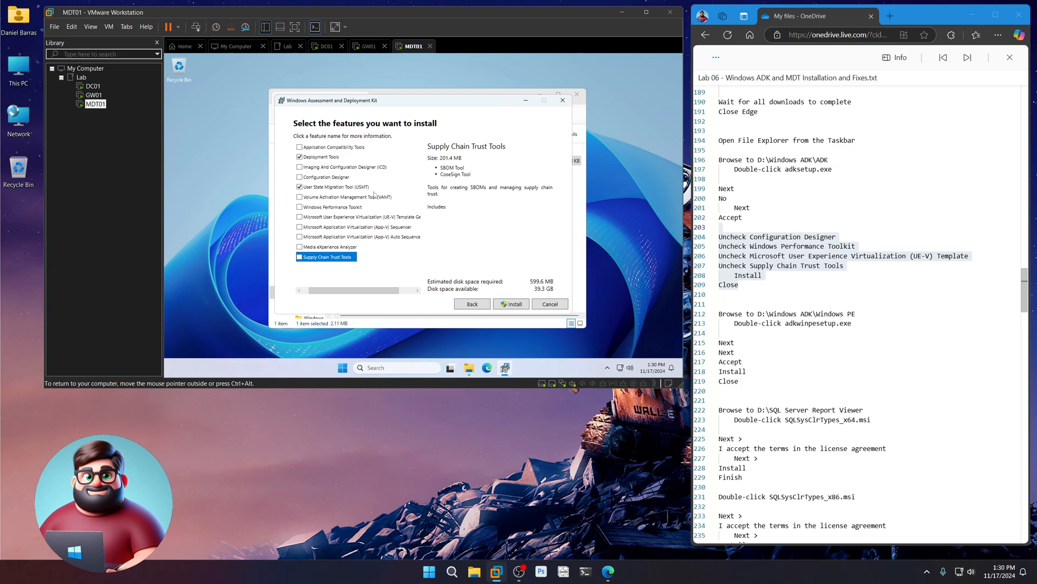
{"action": "left_click", "coordinate": [516, 306]}
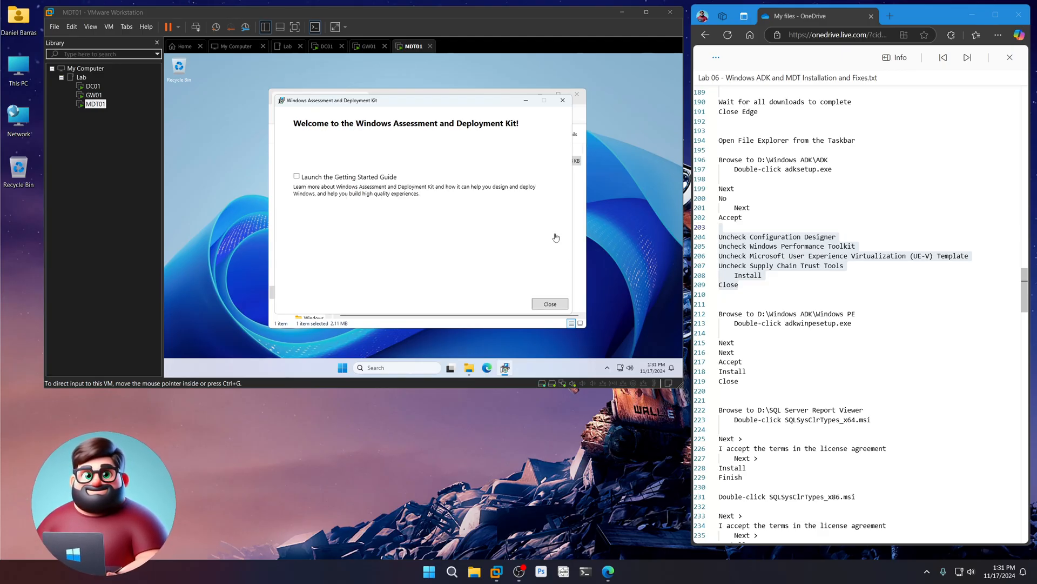
- Close the ADK installer and launch adkwinpesetup.exe from the Windows PE folder
{"action": "left_click", "coordinate": [550, 305]}
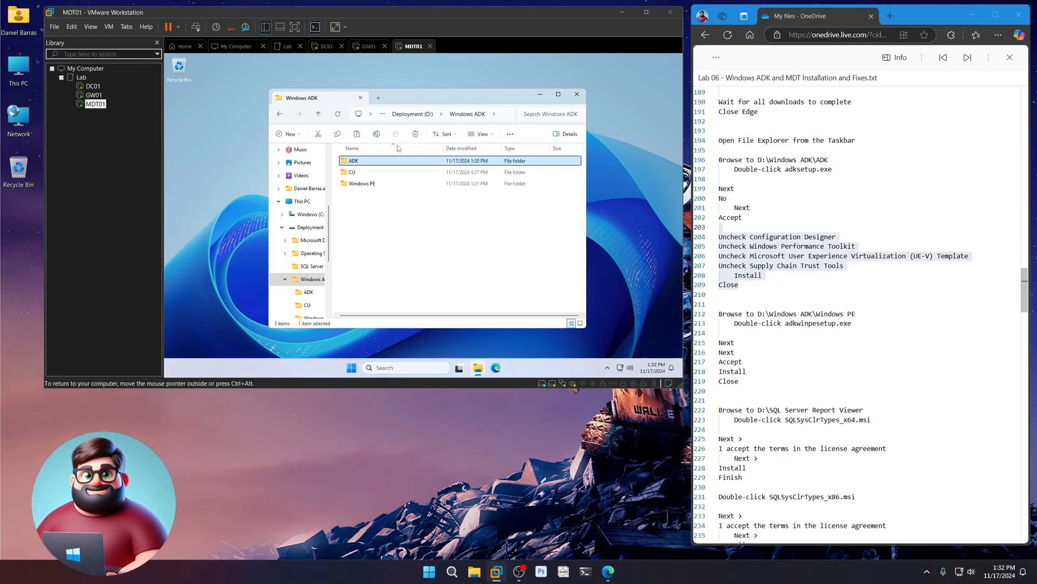
{"action": "double_click", "coordinate": [370, 184]}
{"action": "left_click", "coordinate": [373, 162]}
{"action": "double_click", "coordinate": [372, 162]}
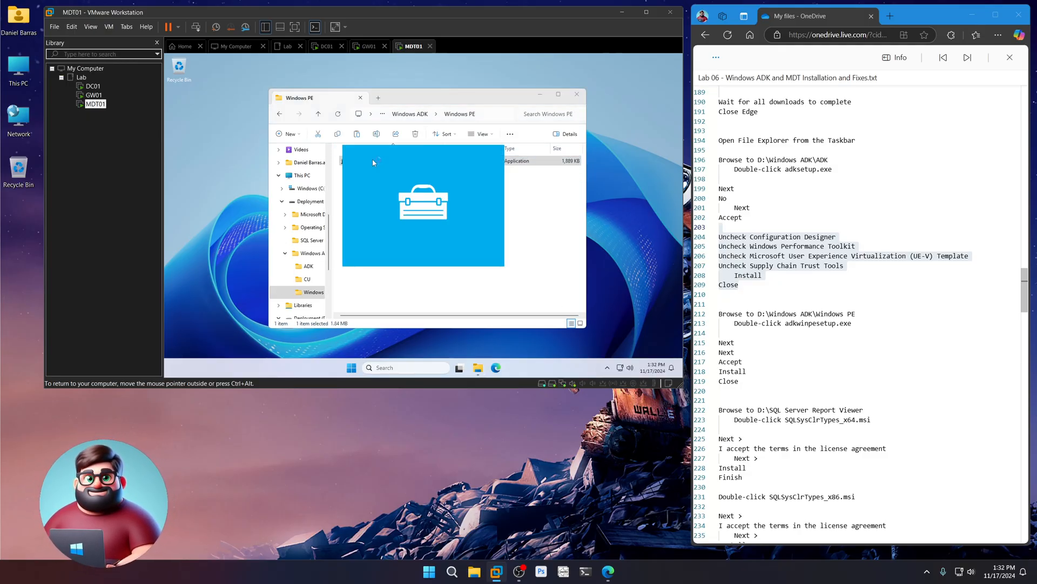
- Install the Windows PE add-on with default location, no insights and accepted license, then close it
{"action": "left_click", "coordinate": [518, 305]}
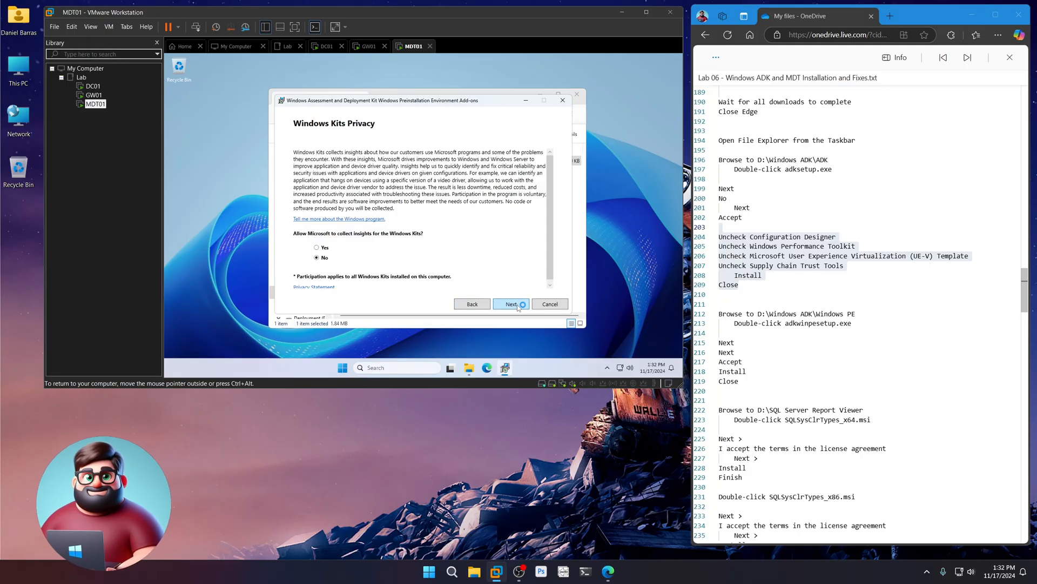
{"action": "left_click", "coordinate": [332, 257]}
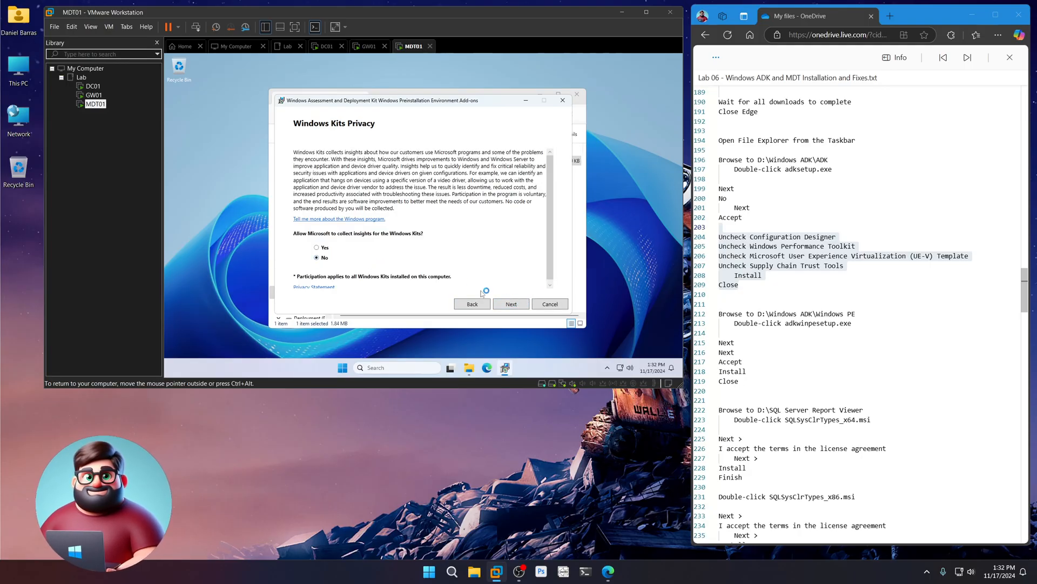
{"action": "left_click", "coordinate": [512, 304]}
{"action": "left_click", "coordinate": [511, 304]}
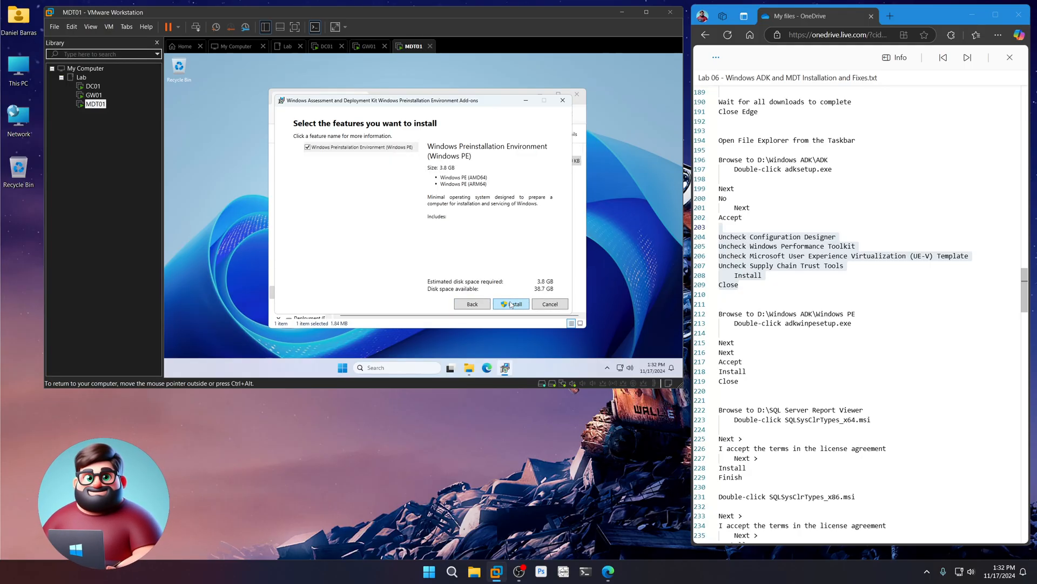
{"action": "left_click", "coordinate": [514, 306]}
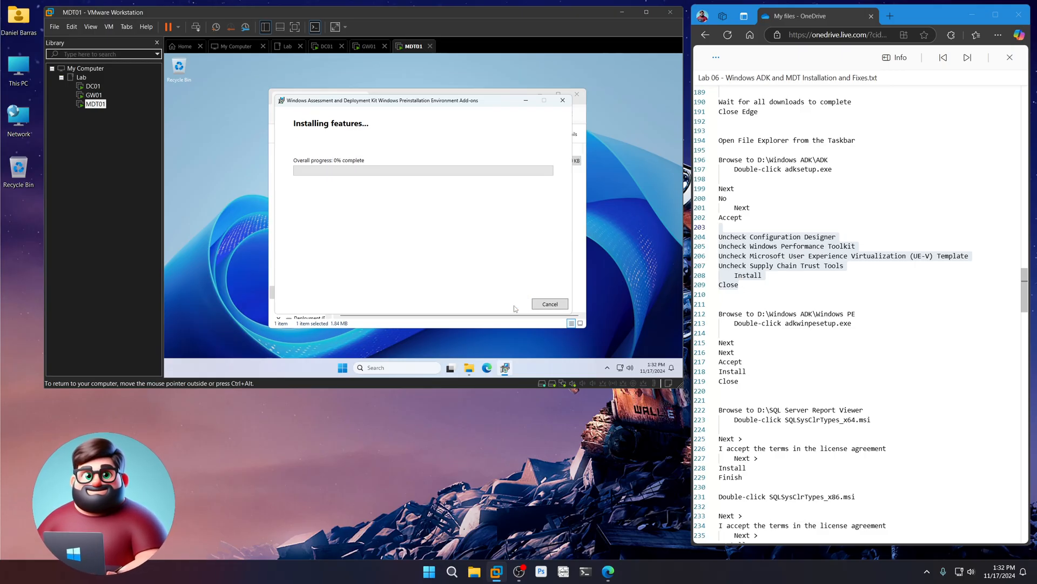
{"action": "scroll", "coordinate": [780, 395], "scroll_direction": "down", "scroll_amount": 2}
{"action": "scroll", "coordinate": [780, 395], "scroll_direction": "down", "scroll_amount": 5}
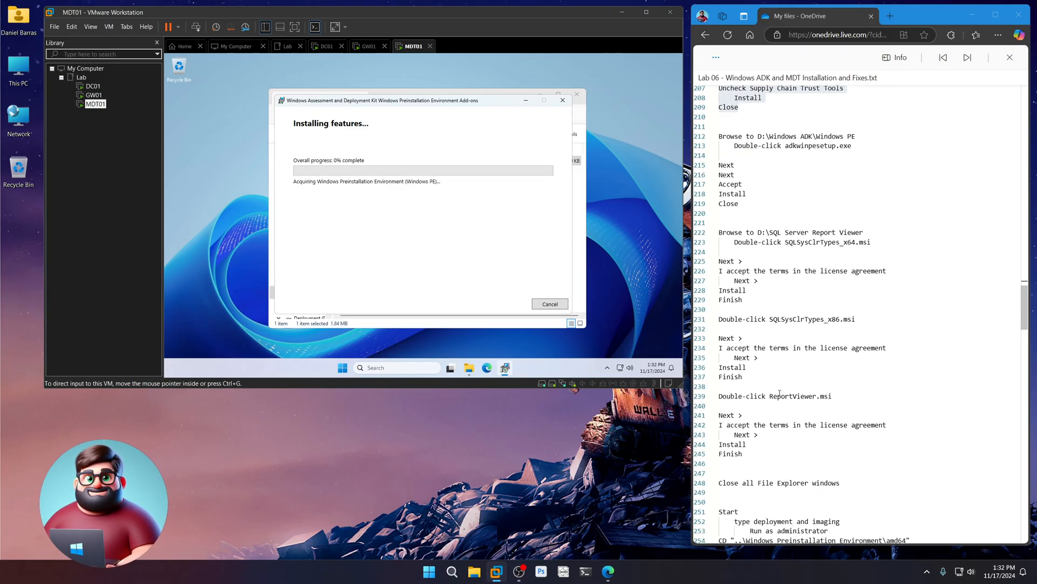
{"action": "left_click_drag", "start_coordinate": [878, 246], "coordinate": [724, 227]}
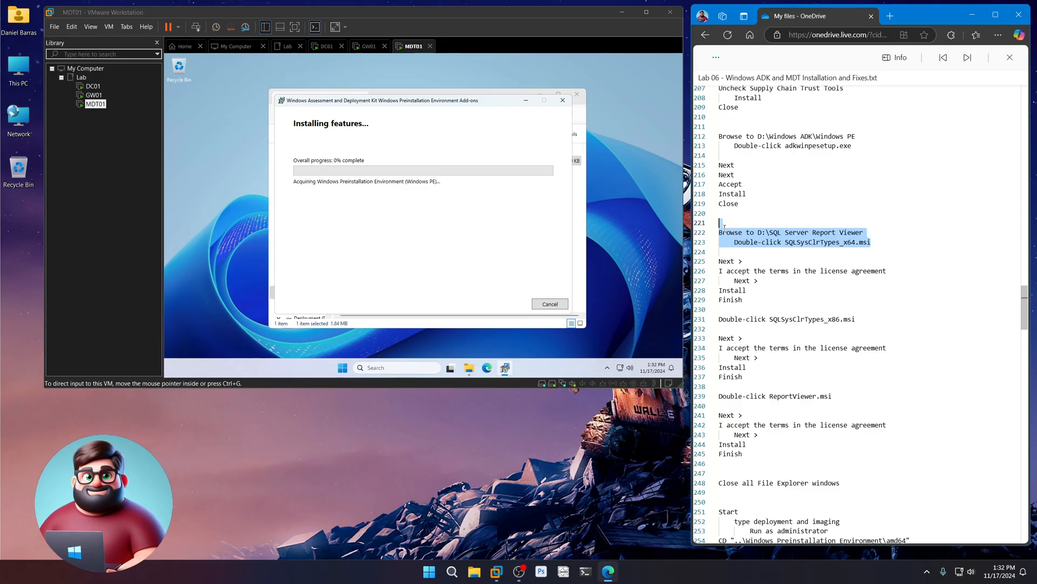
{"action": "left_click", "coordinate": [578, 418]}
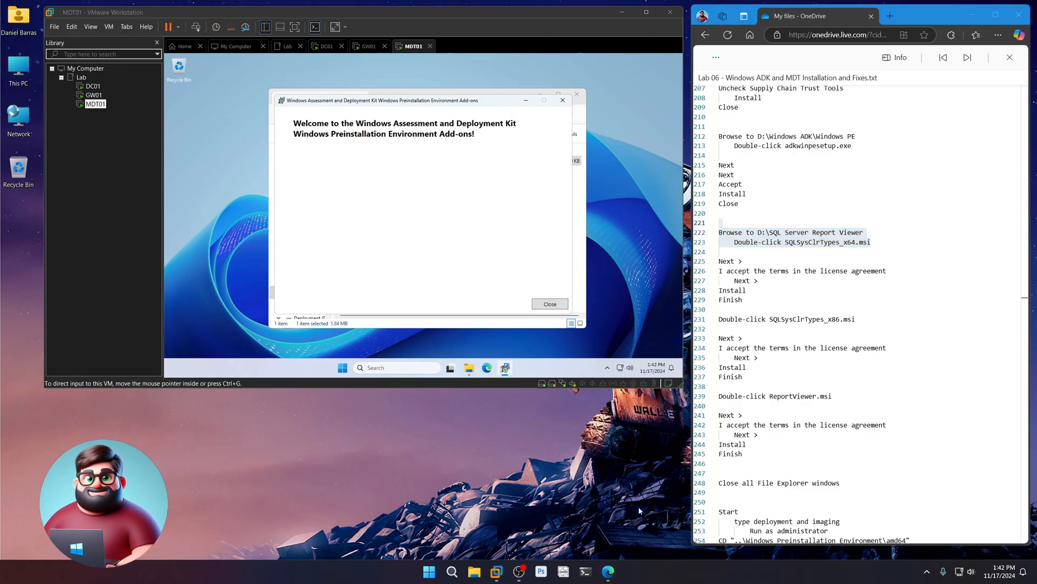
{"action": "left_click", "coordinate": [555, 306]}
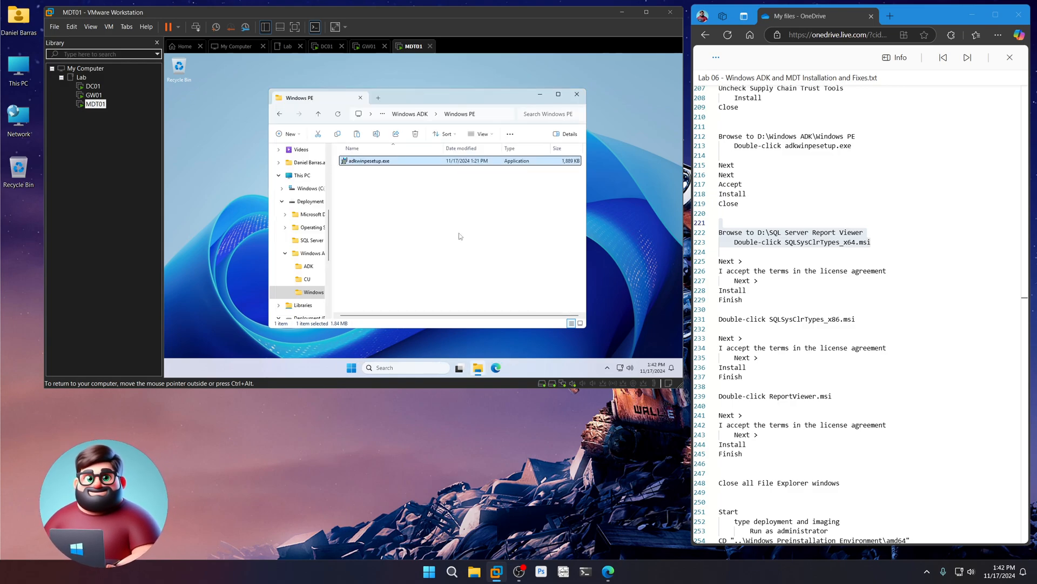
- Run SQLSysClrTypes_x64.msi from D:\SQL Server Report Viewer, accept the license and complete installation
{"action": "left_click", "coordinate": [401, 114]}
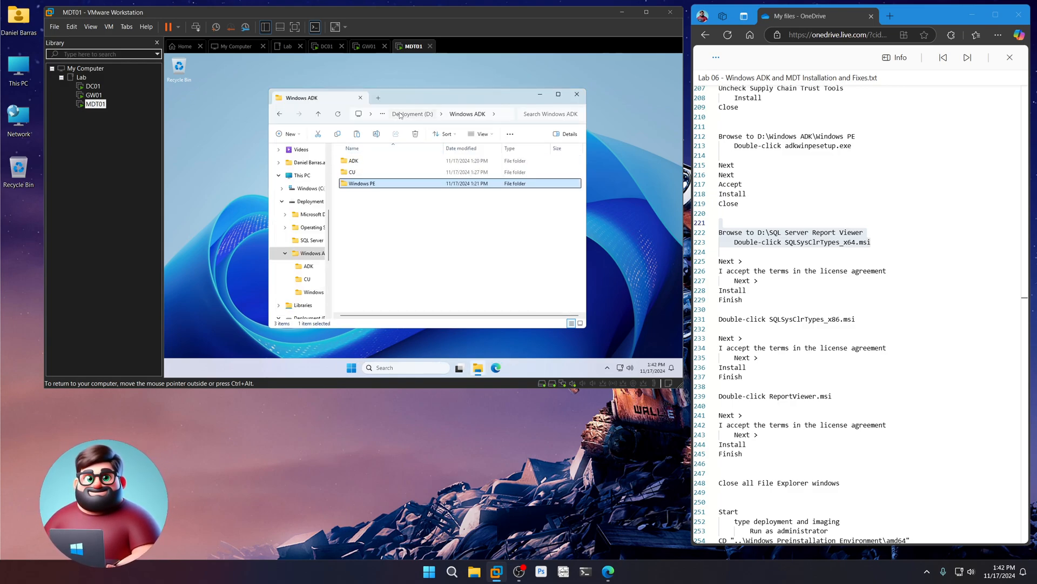
{"action": "left_click", "coordinate": [400, 114]}
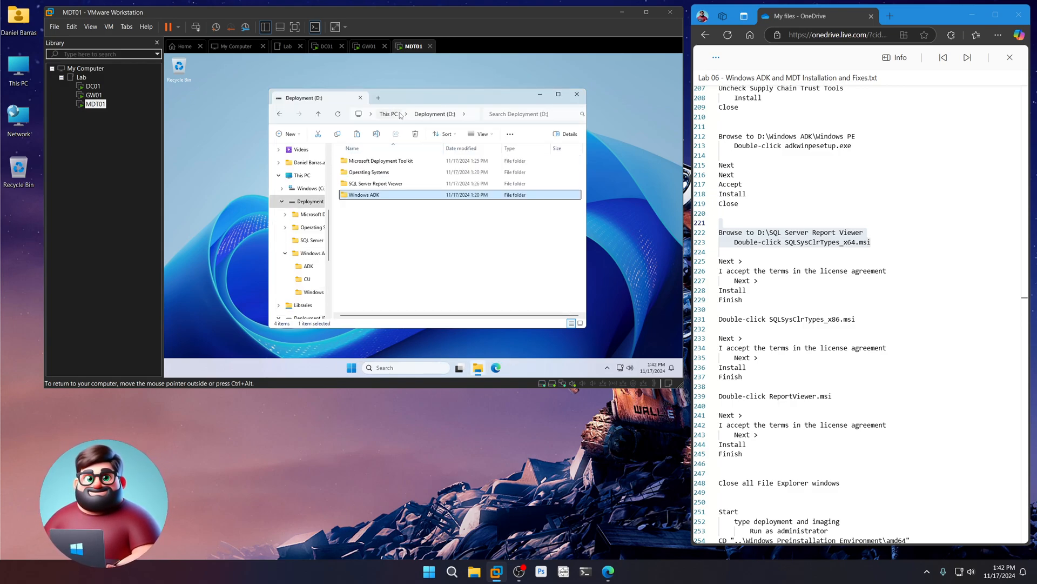
{"action": "double_click", "coordinate": [380, 185]}
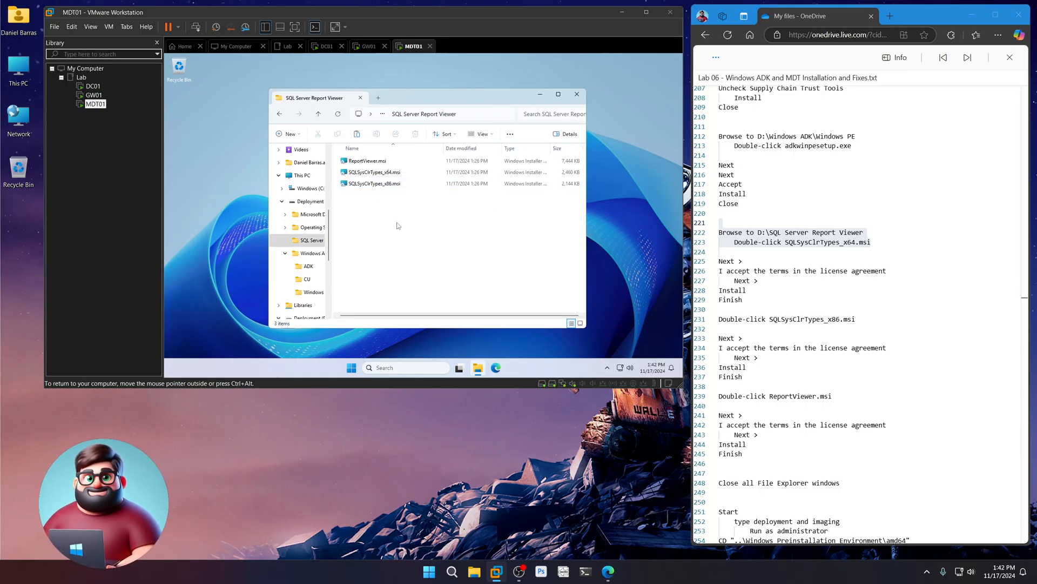
{"action": "double_click", "coordinate": [380, 172]}
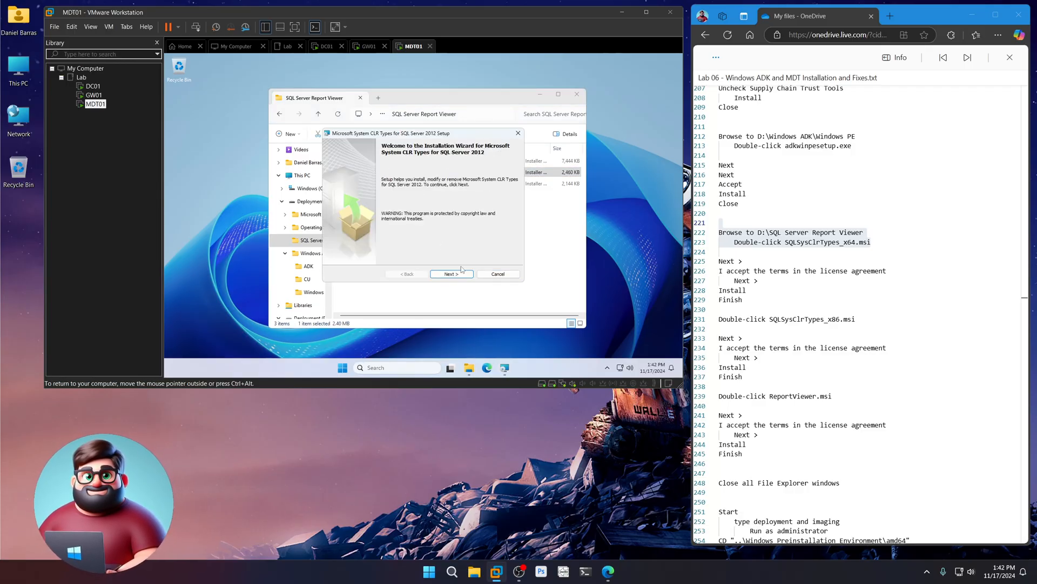
{"action": "left_click", "coordinate": [460, 274]}
{"action": "left_click", "coordinate": [402, 245]}
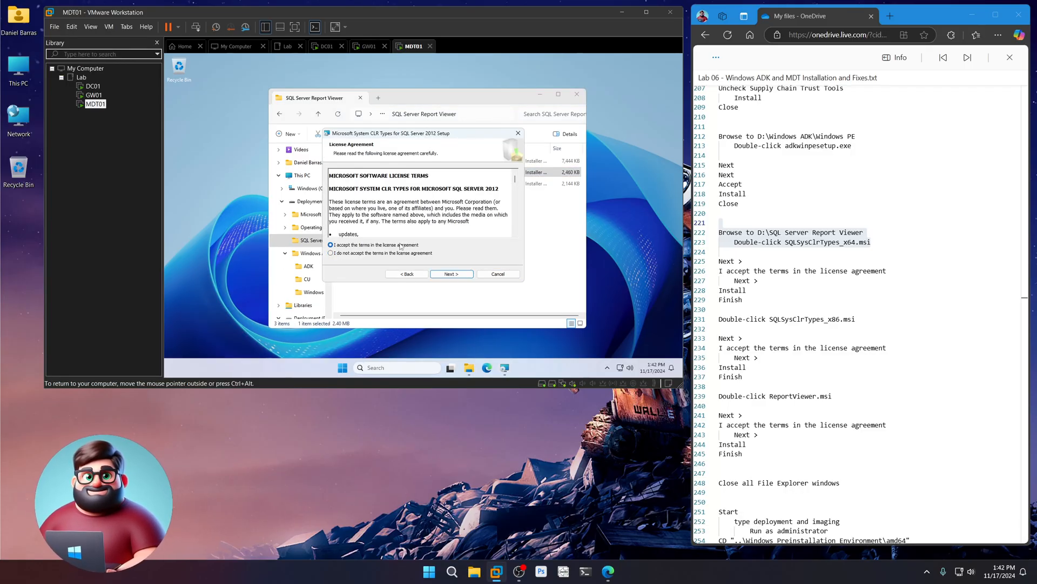
{"action": "left_click", "coordinate": [469, 278]}
{"action": "left_click", "coordinate": [467, 276]}
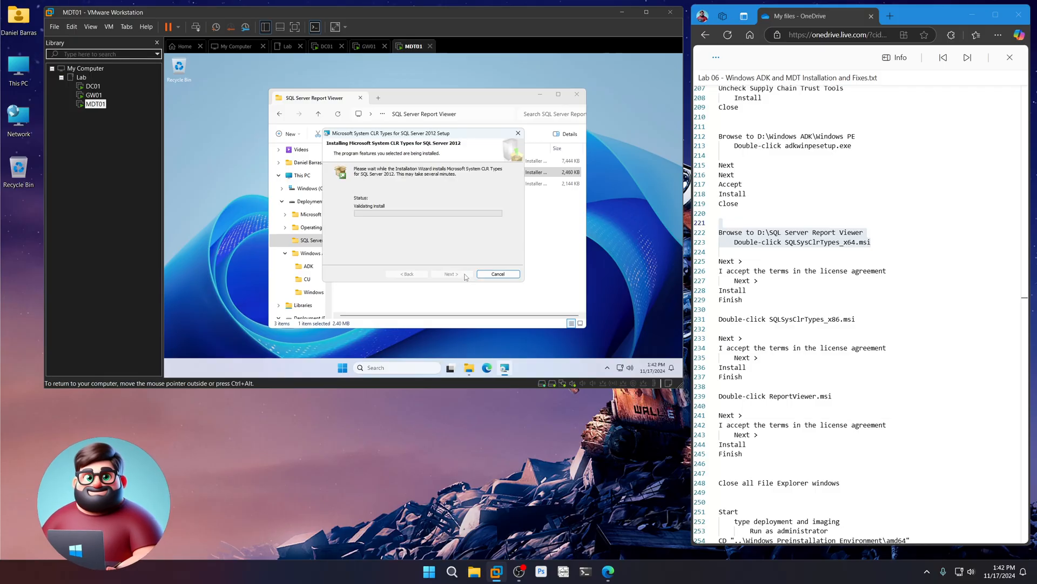
{"action": "left_click", "coordinate": [466, 275]}
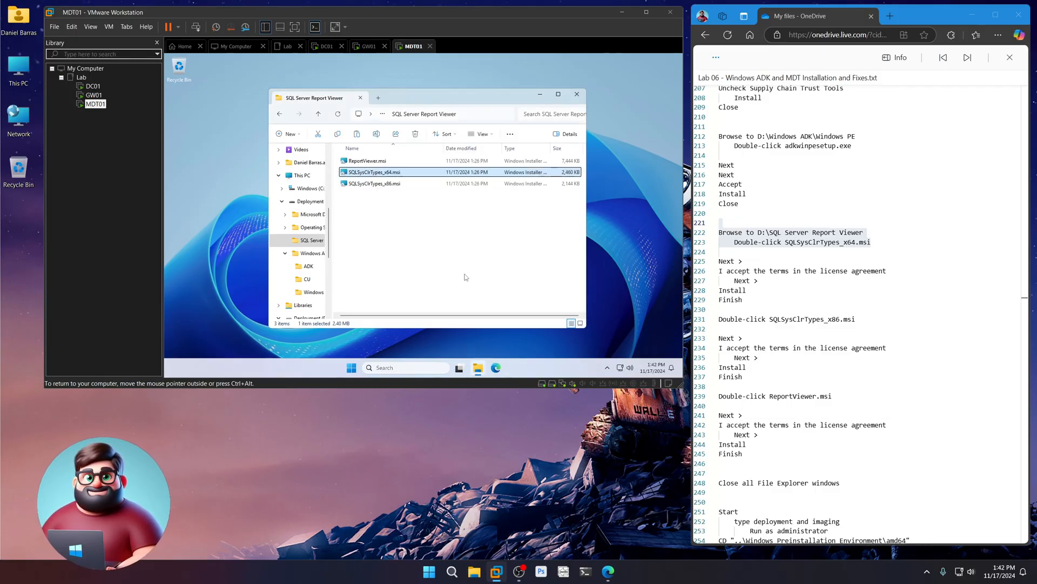
{"action": "scroll", "coordinate": [760, 273], "scroll_direction": "down", "scroll_amount": 2}
- Run SQLSysClrTypes_x86.msi, accept the license terms and complete the 32-bit install
{"action": "left_click_drag", "start_coordinate": [759, 273], "coordinate": [718, 217]}
{"action": "double_click", "coordinate": [385, 185]}
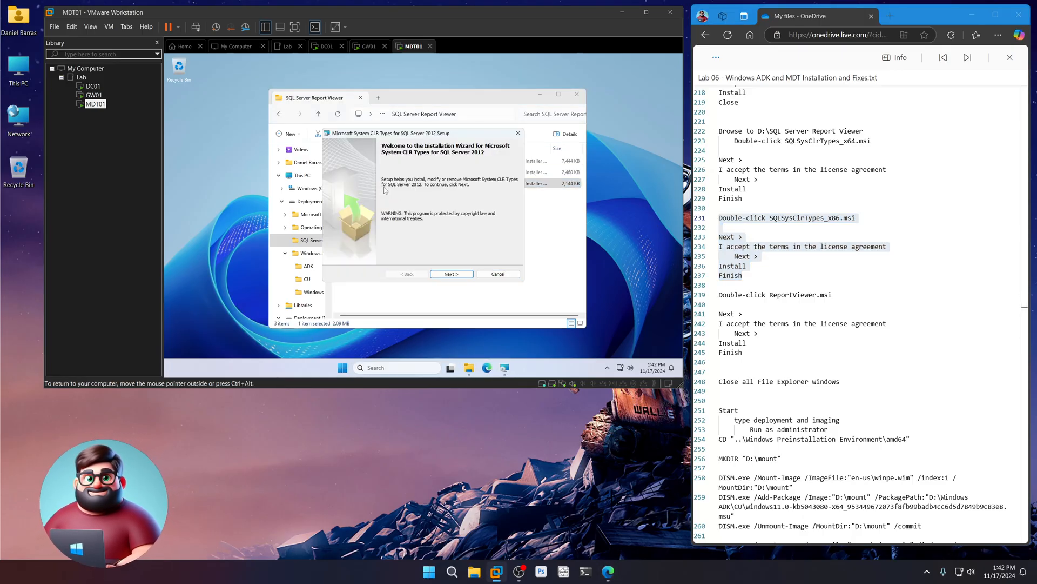
{"action": "left_click", "coordinate": [454, 274]}
{"action": "left_click", "coordinate": [409, 246]}
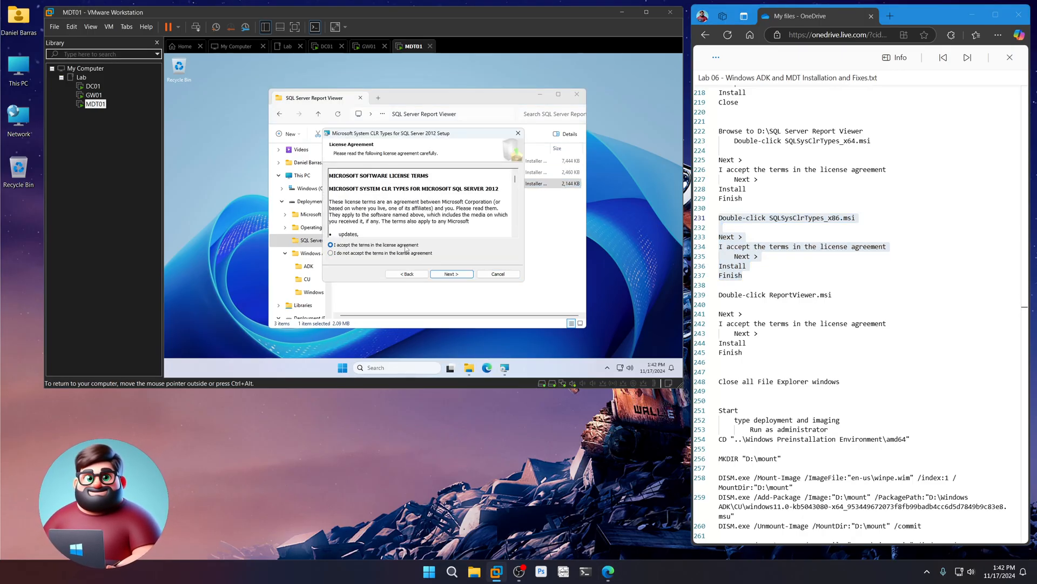
{"action": "left_click", "coordinate": [462, 275]}
{"action": "left_click", "coordinate": [462, 275]}
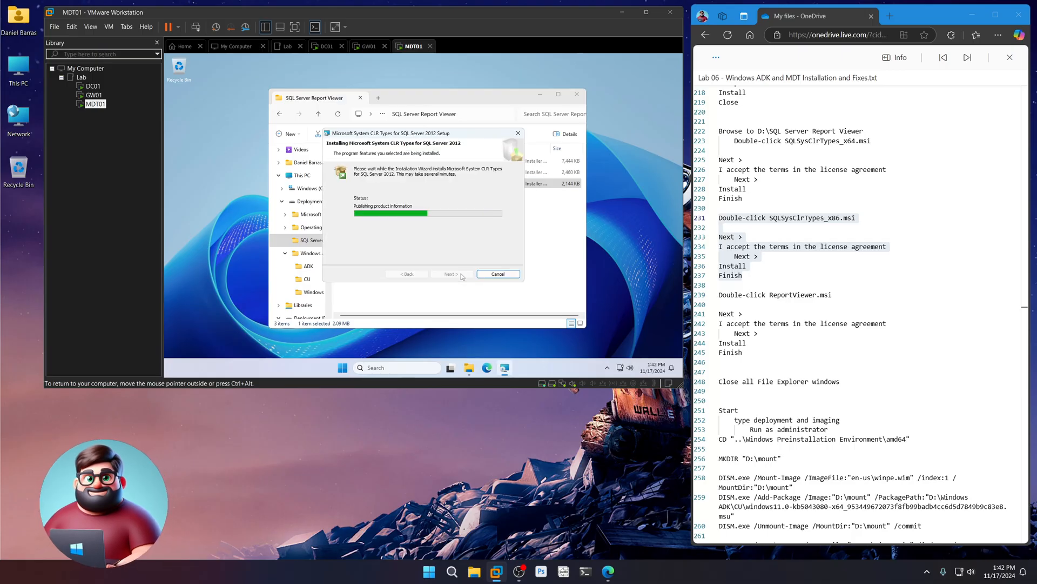
{"action": "left_click", "coordinate": [461, 274]}
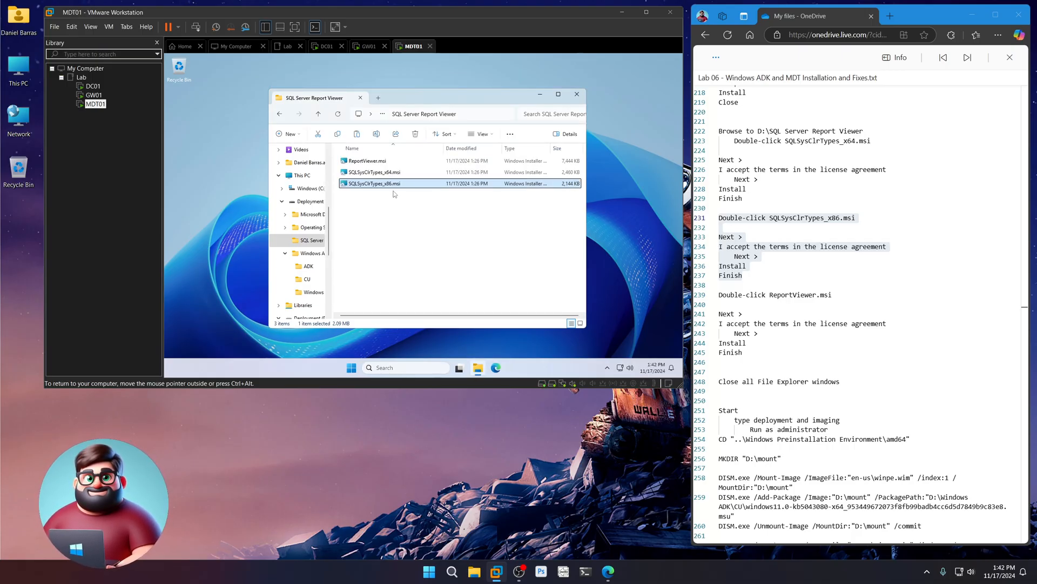
{"action": "left_click", "coordinate": [373, 161]}
- Run ReportViewer.msi, accept the license terms and start the Report Viewer 2012 Runtime install
{"action": "left_click_drag", "start_coordinate": [718, 294], "coordinate": [743, 354]}
{"action": "double_click", "coordinate": [370, 161]}
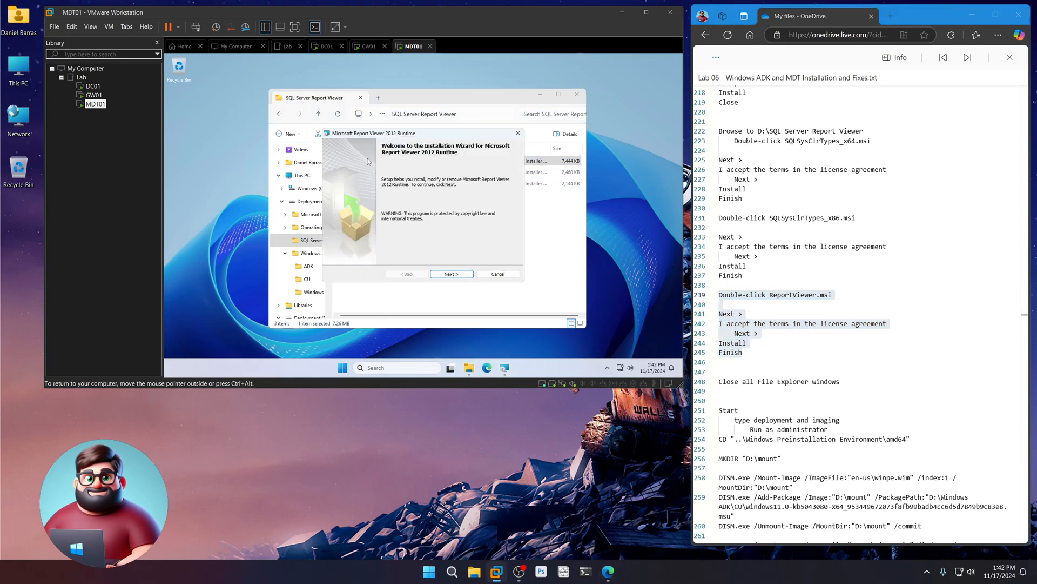
{"action": "left_click", "coordinate": [459, 274]}
{"action": "left_click", "coordinate": [390, 246]}
{"action": "left_click", "coordinate": [453, 274]}
{"action": "left_click", "coordinate": [463, 277]}
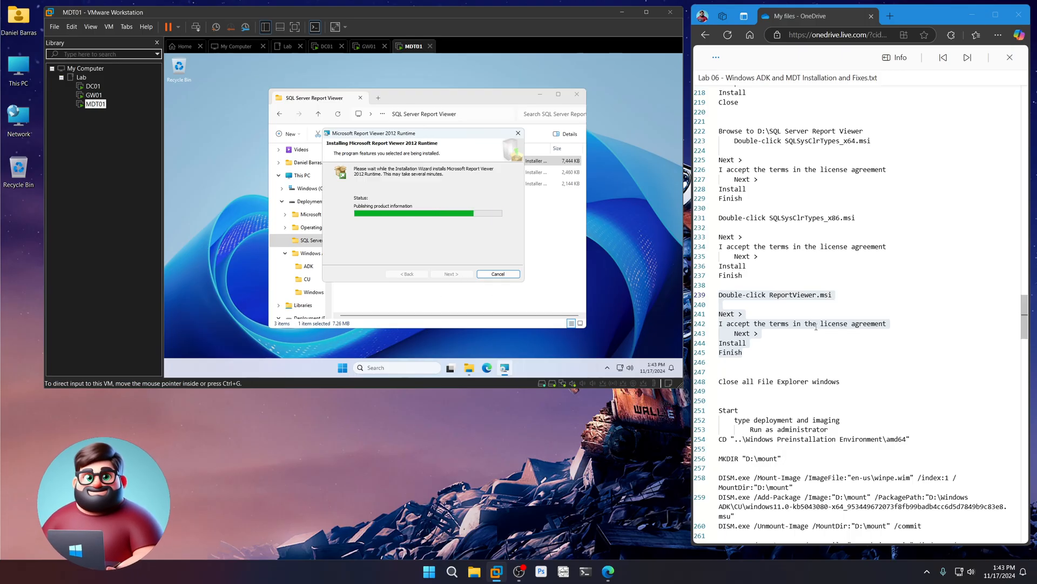
- Select both update package file names in the notes, then finish the Report Viewer setup
{"action": "scroll", "coordinate": [804, 317], "scroll_direction": "down", "scroll_amount": 4}
{"action": "left_click_drag", "start_coordinate": [841, 178], "coordinate": [719, 179]}
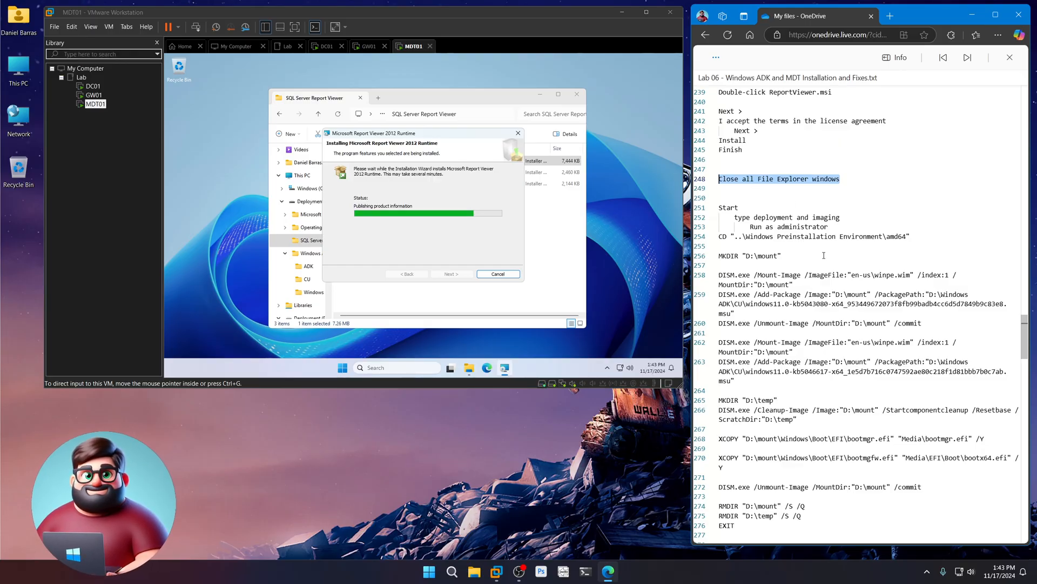
{"action": "scroll", "coordinate": [817, 257], "scroll_direction": "down", "scroll_amount": 1}
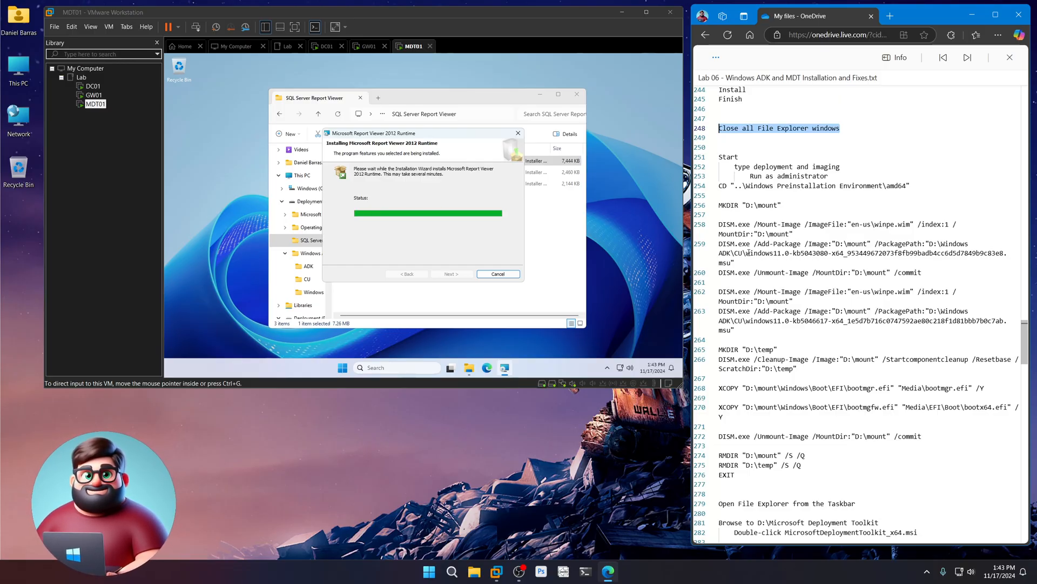
{"action": "left_click_drag", "start_coordinate": [746, 253], "coordinate": [830, 255]}
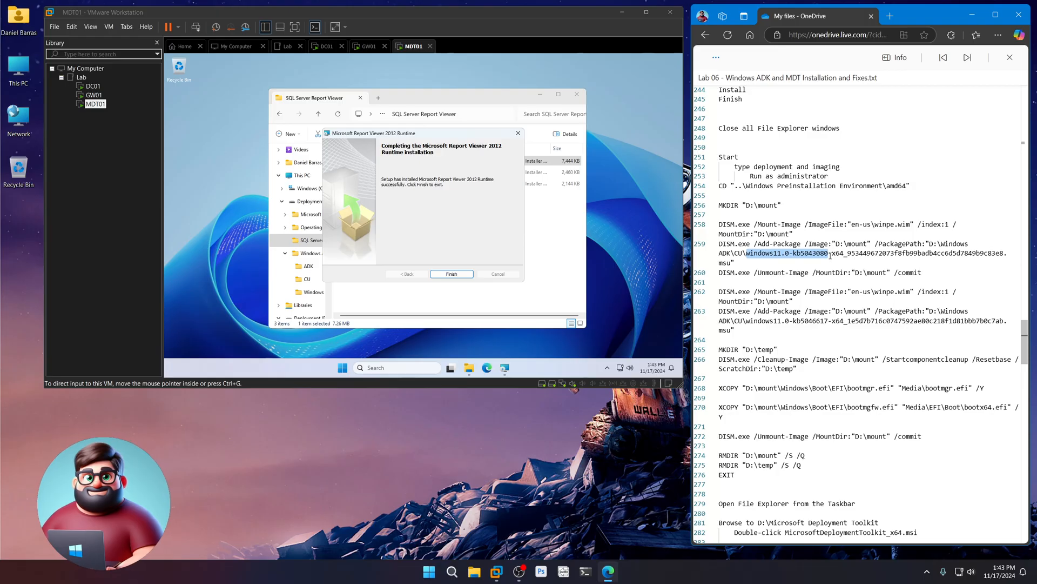
{"action": "left_click_drag", "start_coordinate": [830, 255], "coordinate": [820, 265]}
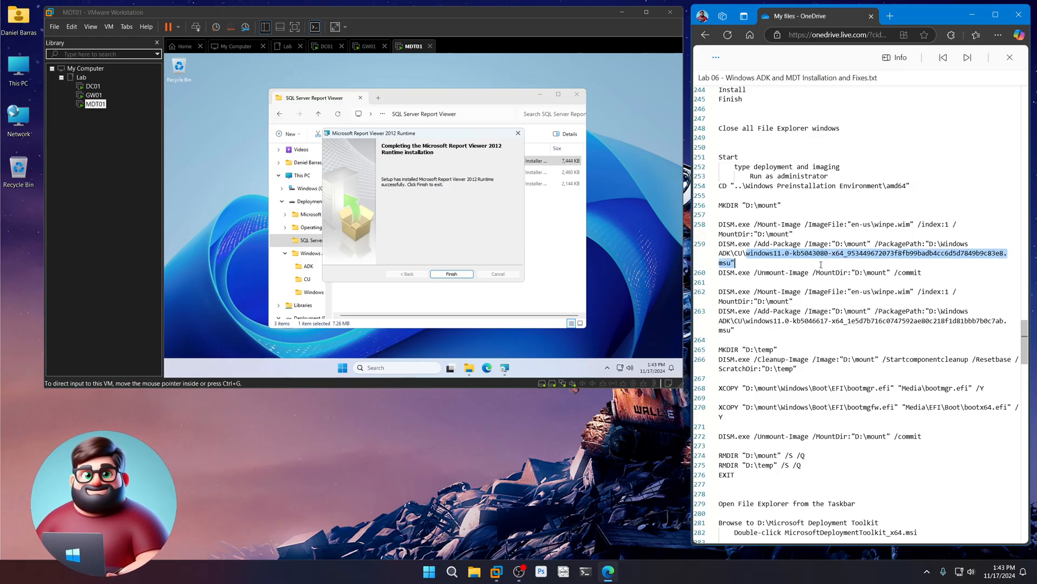
{"action": "left_click_drag", "start_coordinate": [747, 322], "coordinate": [755, 321]}
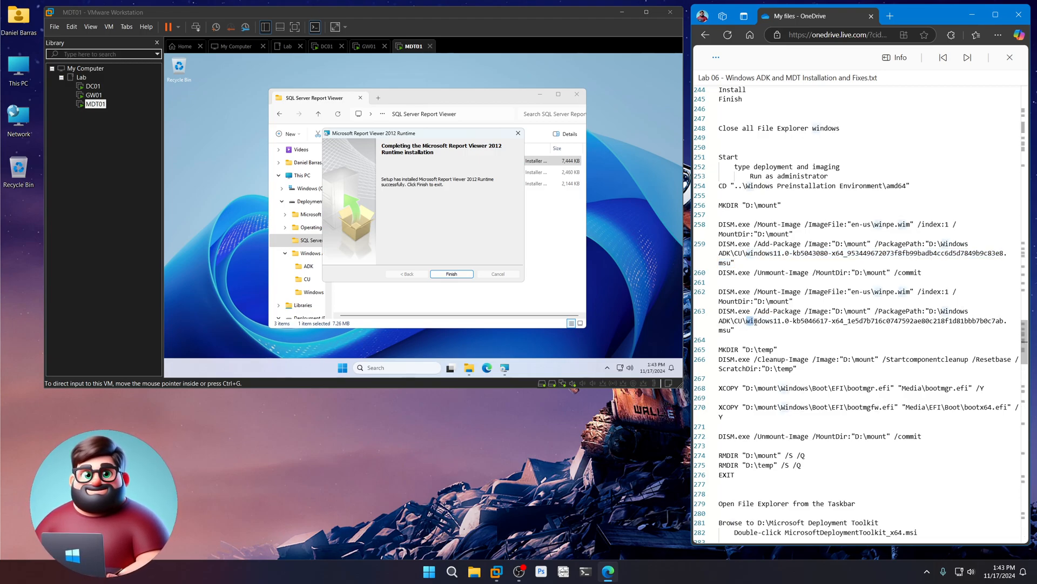
{"action": "left_click_drag", "start_coordinate": [754, 321], "coordinate": [732, 330]}
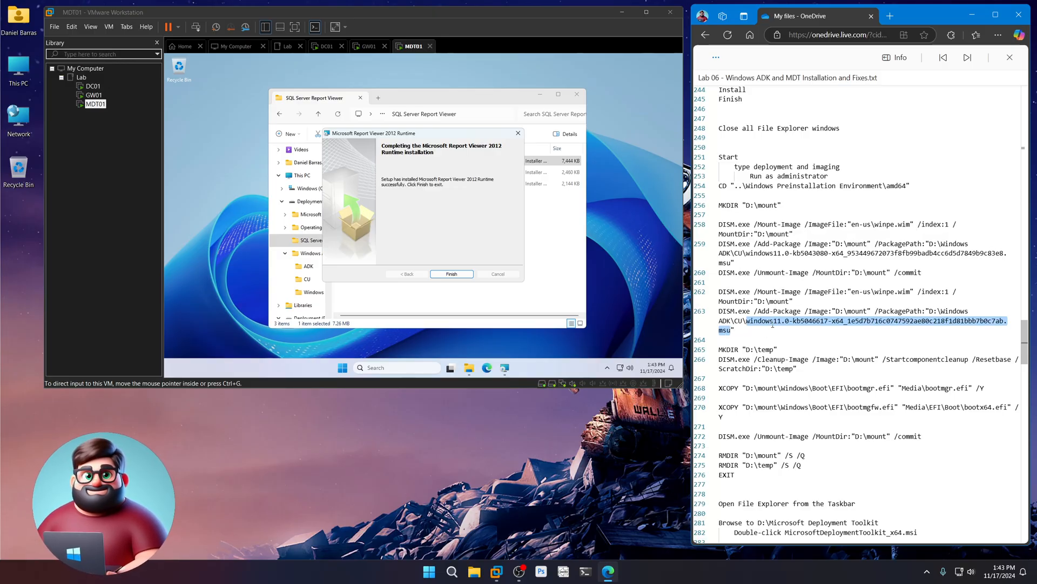
{"action": "left_click", "coordinate": [477, 265]}
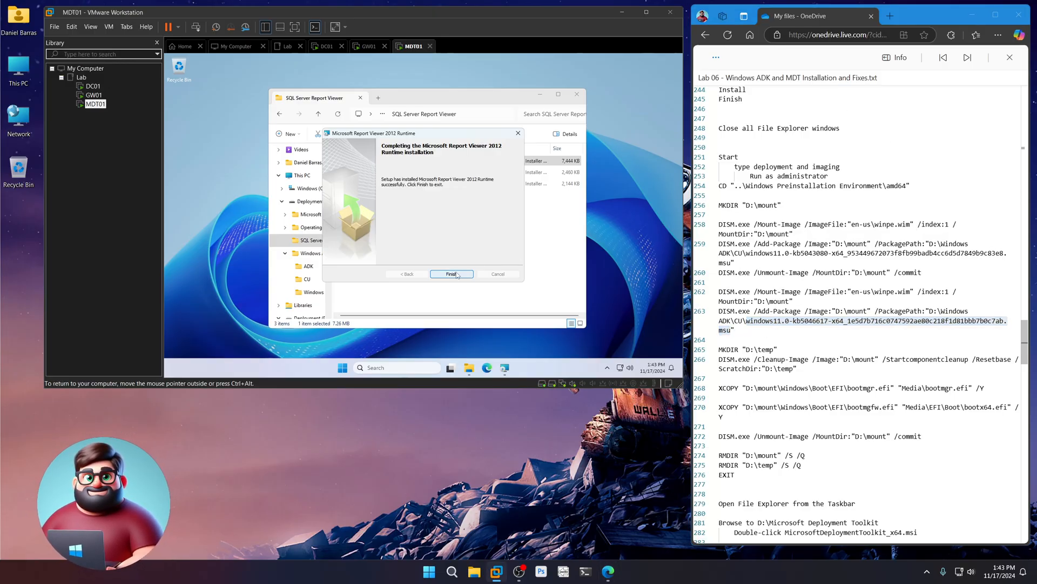
{"action": "left_click", "coordinate": [456, 275]}
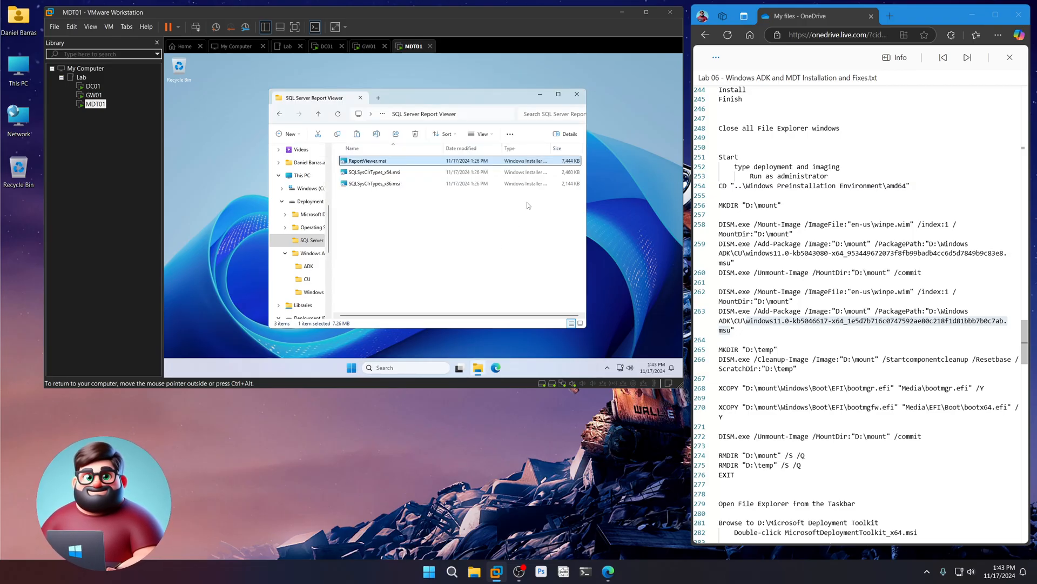
- Close File Explorer and run Deployment and Imaging Tools Environment as administrator from a 'deploy' search
{"action": "left_click", "coordinate": [577, 95]}
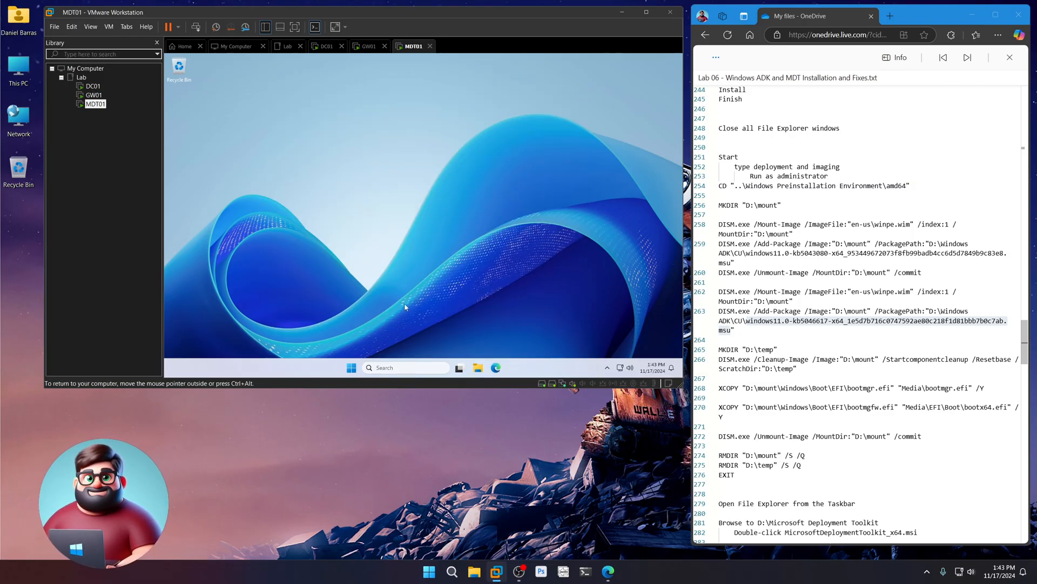
{"action": "left_click", "coordinate": [351, 368]}
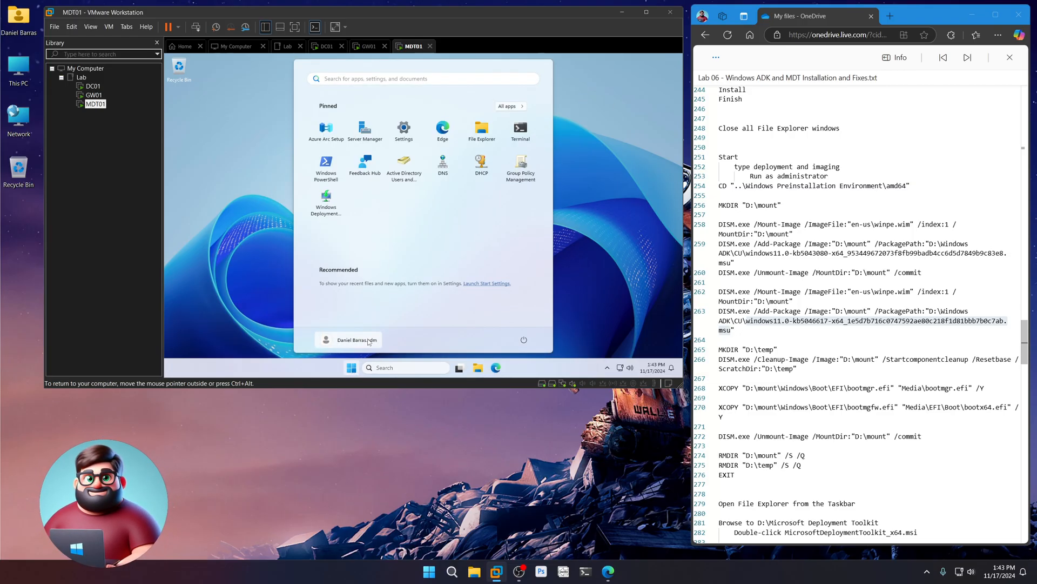
{"action": "type", "text": "deployment"}
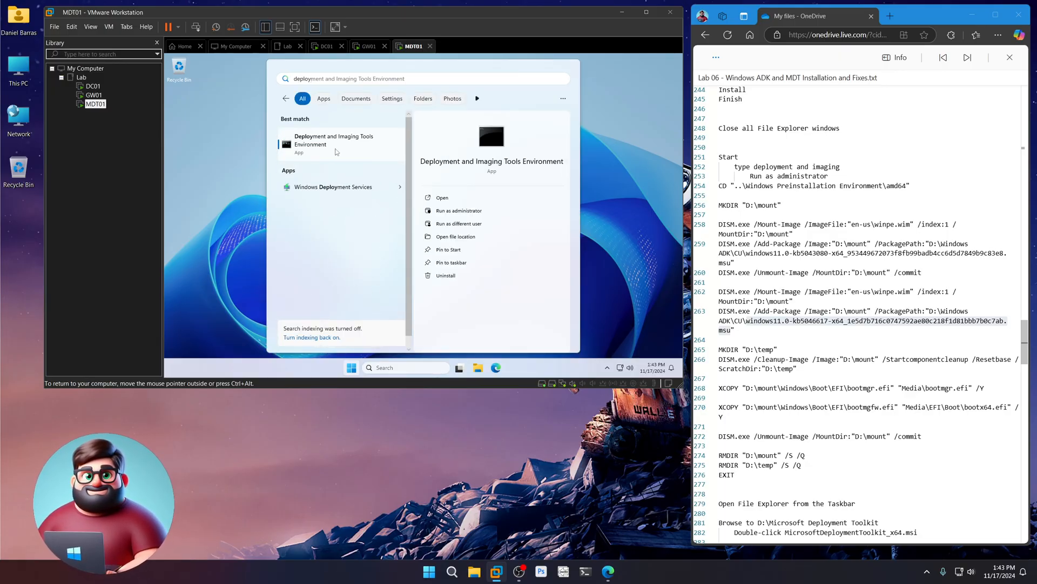
{"action": "left_click", "coordinate": [470, 214]}
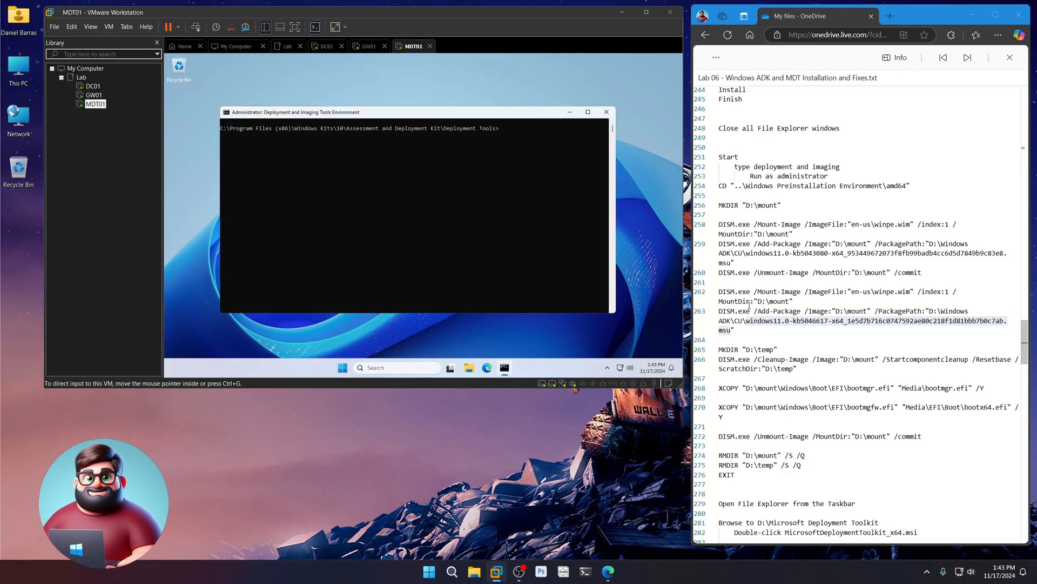
- Copy the command block starting at line 254 from the lab notes
{"action": "scroll", "coordinate": [771, 361], "scroll_direction": "down", "scroll_amount": 1}
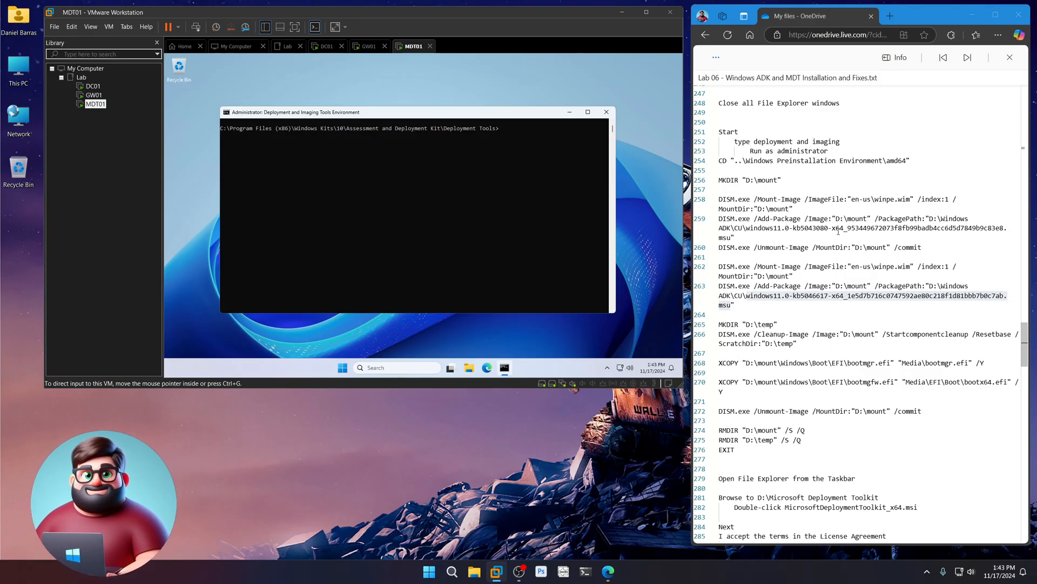
{"action": "left_click_drag", "start_coordinate": [878, 199], "coordinate": [911, 199]}
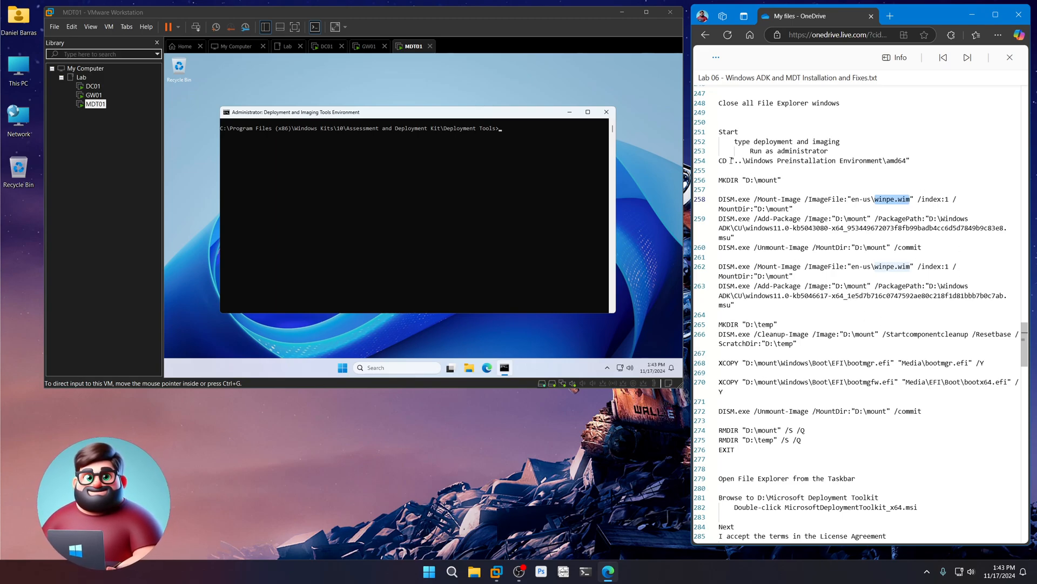
{"action": "left_click_drag", "start_coordinate": [720, 160], "coordinate": [735, 449]}
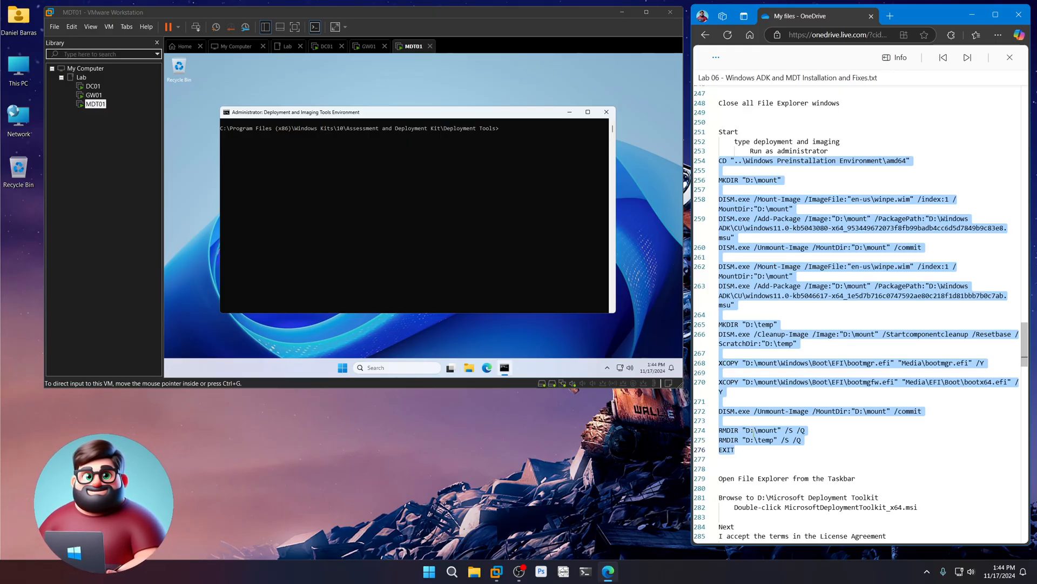
{"action": "right_click", "coordinate": [753, 433]}
{"action": "left_click", "coordinate": [771, 482]}
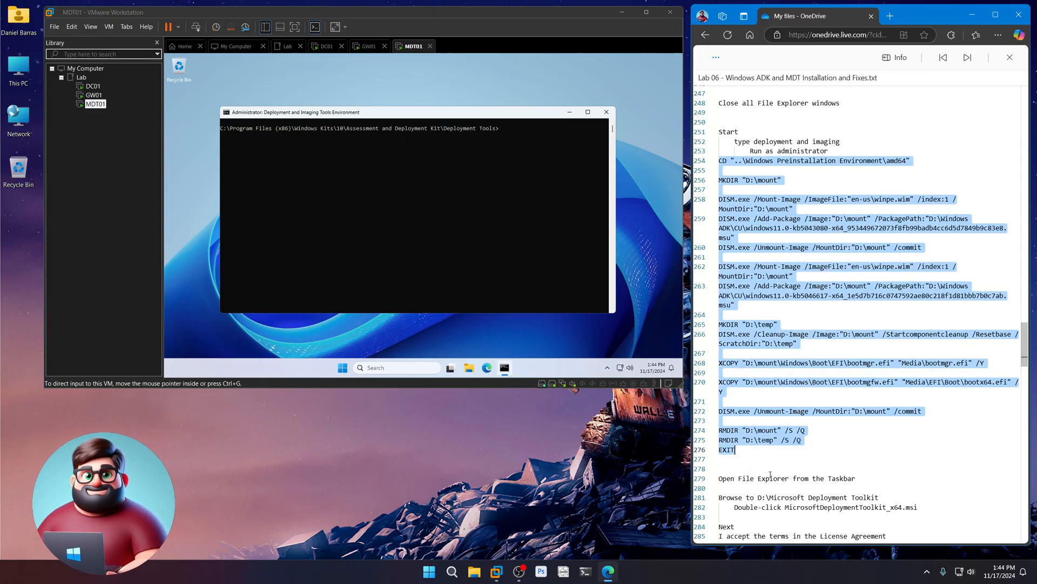
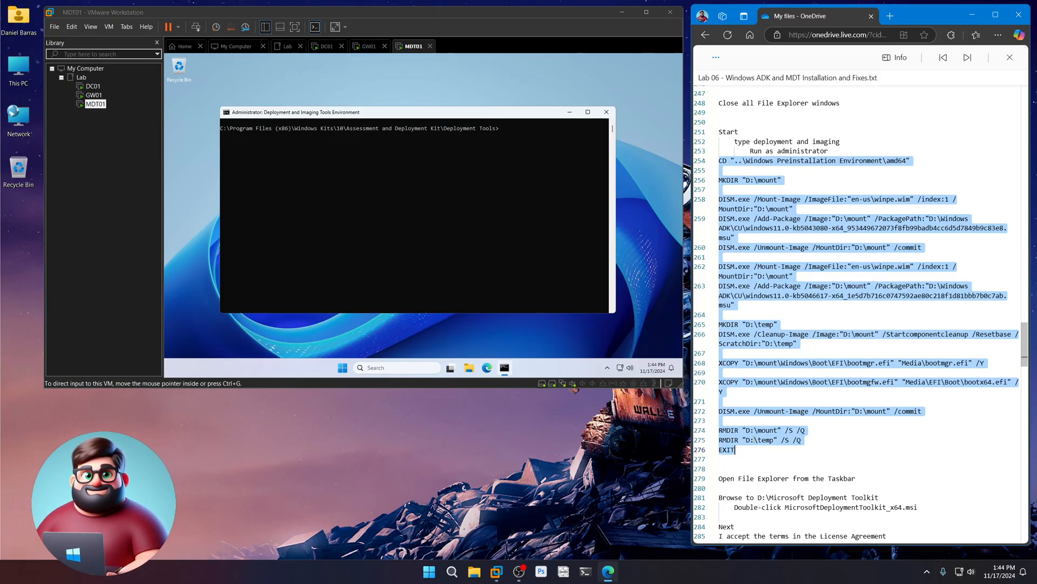
- Paste the copied WinPE patching commands into MDT01's deployment tools prompt and run them through EXIT
{"action": "right_click", "coordinate": [739, 437]}
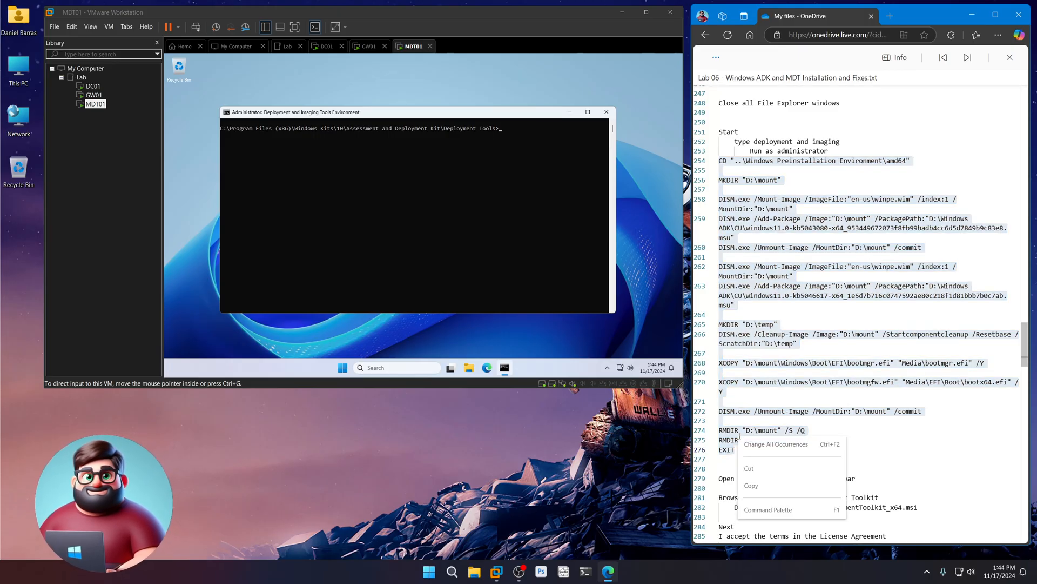
{"action": "left_click", "coordinate": [754, 487]}
{"action": "left_click", "coordinate": [511, 134]}
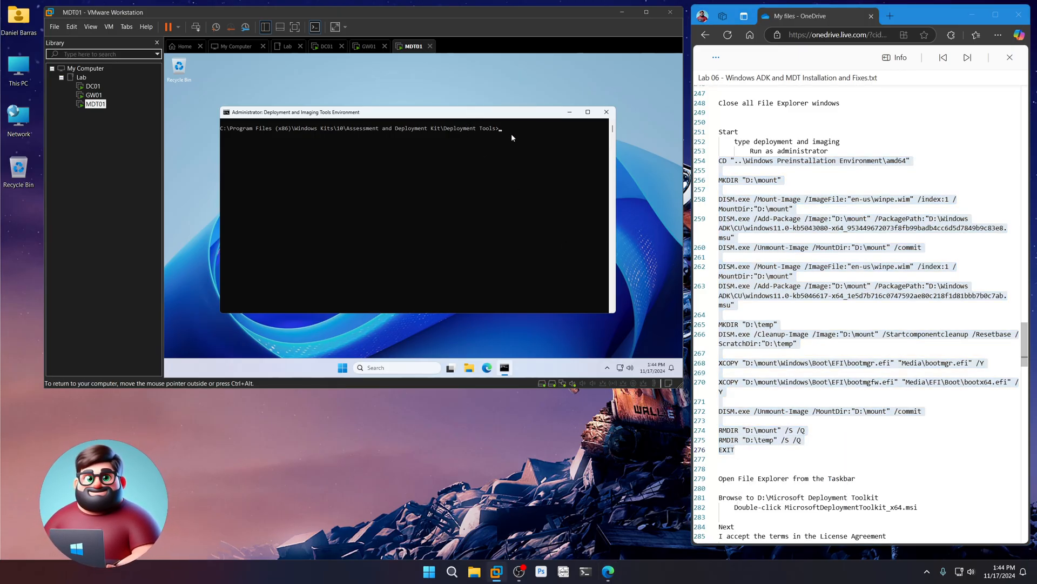
{"action": "right_click", "coordinate": [511, 134]}
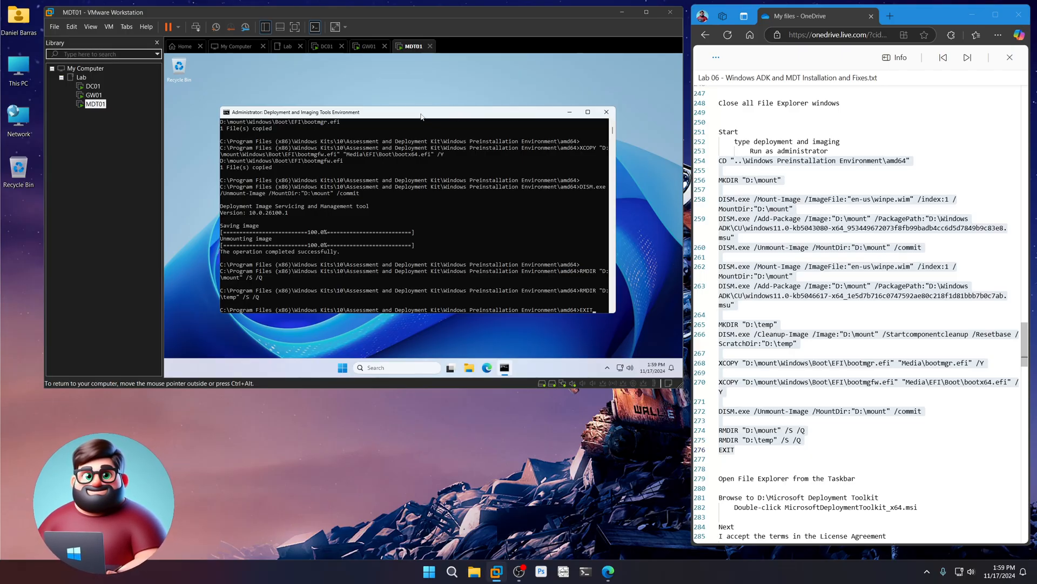
{"action": "key", "text": "Return"}
- Launch MicrosoftDeploymentToolkit_x64.msi from D:\Microsoft Deployment Toolkit in File Explorer
{"action": "scroll", "coordinate": [807, 319], "scroll_direction": "down", "scroll_amount": 2}
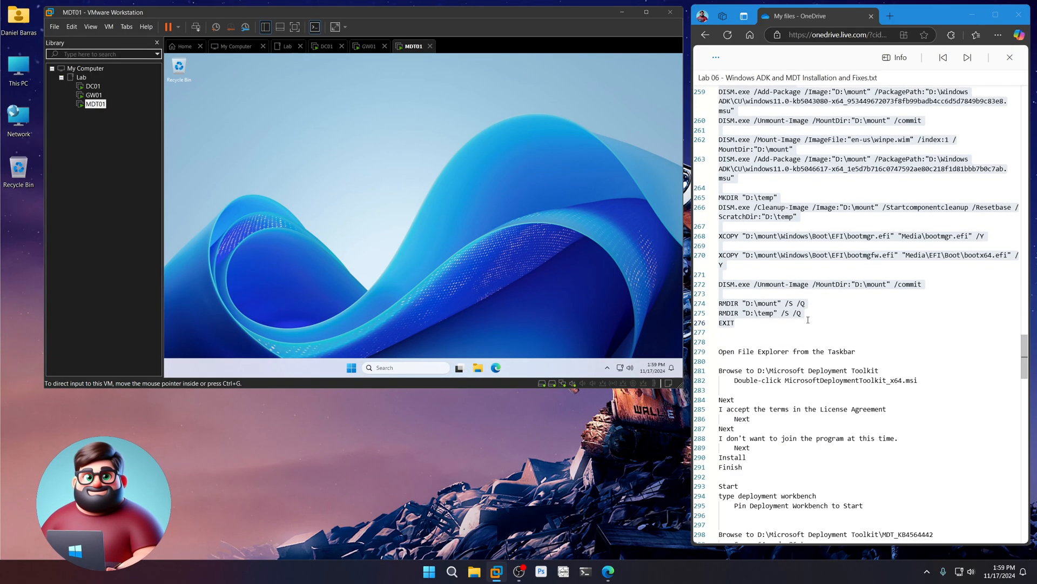
{"action": "scroll", "coordinate": [808, 319], "scroll_direction": "down", "scroll_amount": 3}
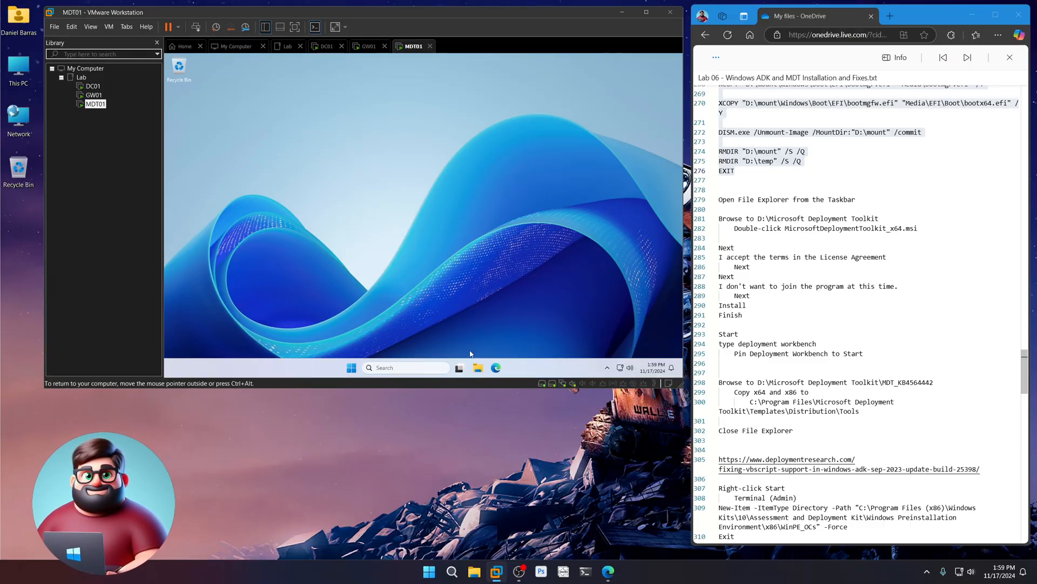
{"action": "left_click", "coordinate": [478, 368]}
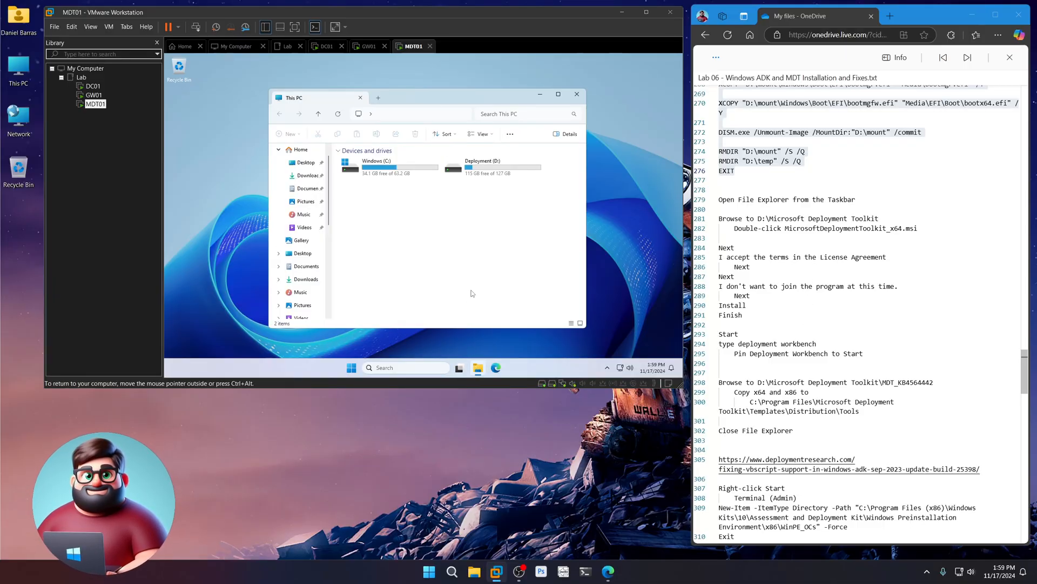
{"action": "double_click", "coordinate": [468, 167]}
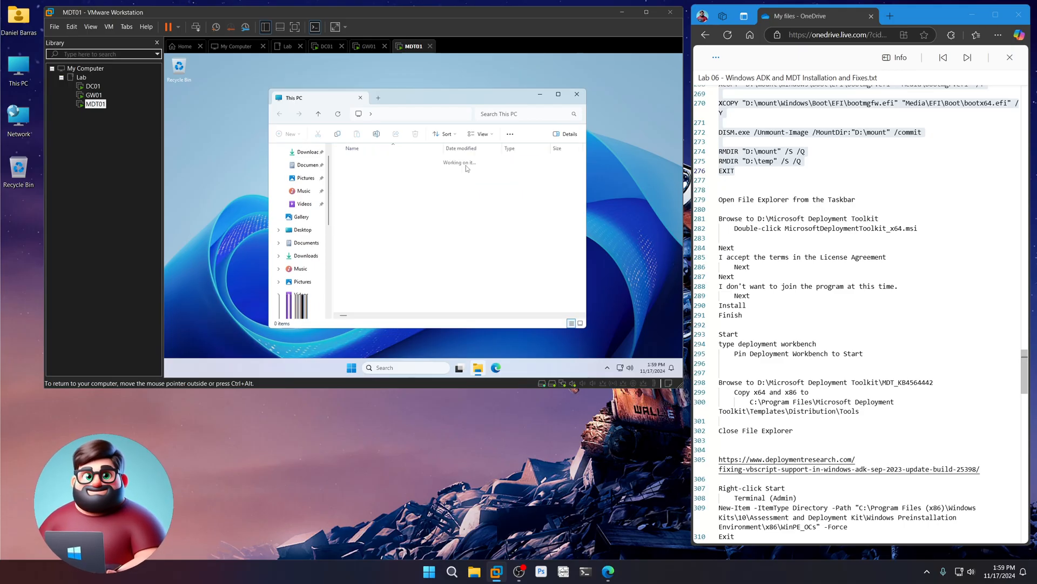
{"action": "double_click", "coordinate": [390, 161]}
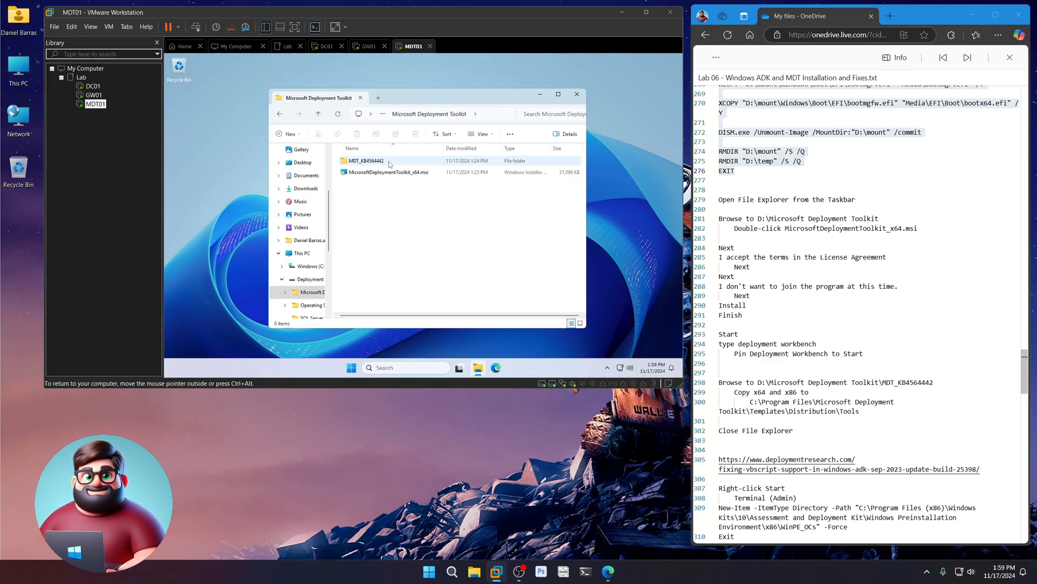
{"action": "left_click", "coordinate": [390, 173]}
{"action": "double_click", "coordinate": [388, 173]}
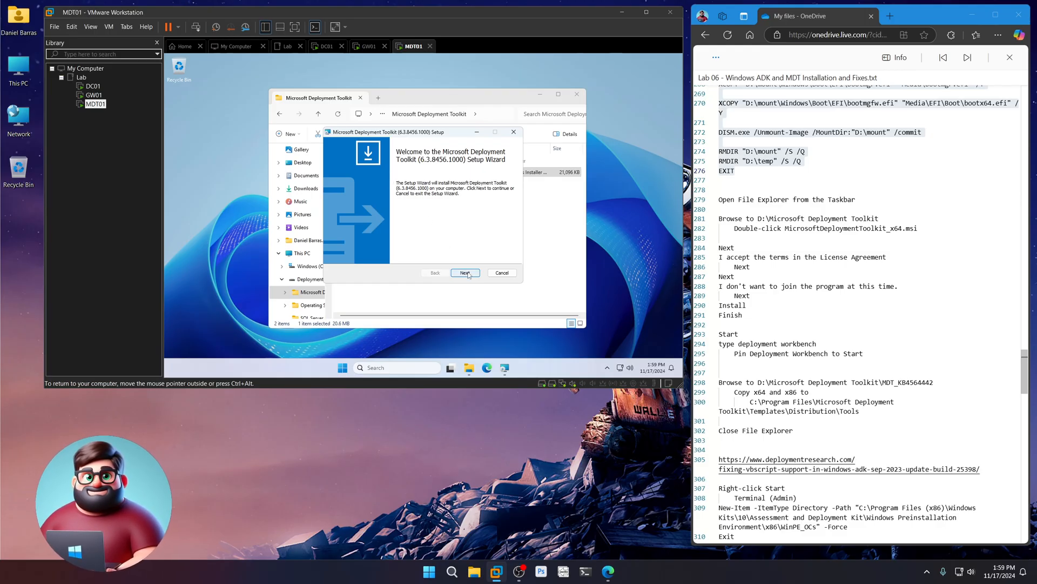
- Install MDT with default features, accepting the license and declining the customer experience program
{"action": "left_click", "coordinate": [465, 273]}
{"action": "left_click", "coordinate": [387, 242]}
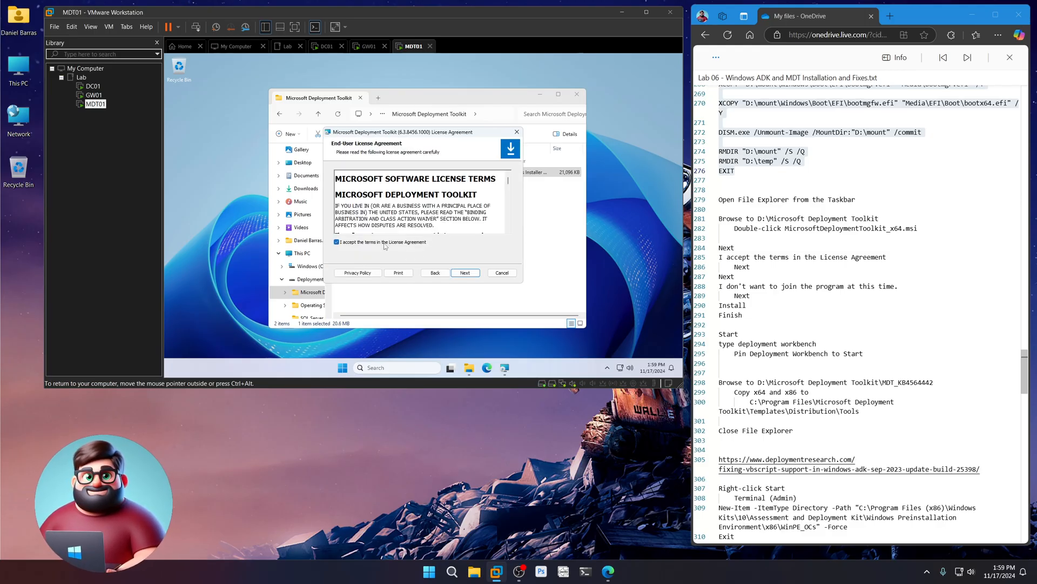
{"action": "left_click", "coordinate": [471, 274]}
{"action": "left_click", "coordinate": [472, 276]}
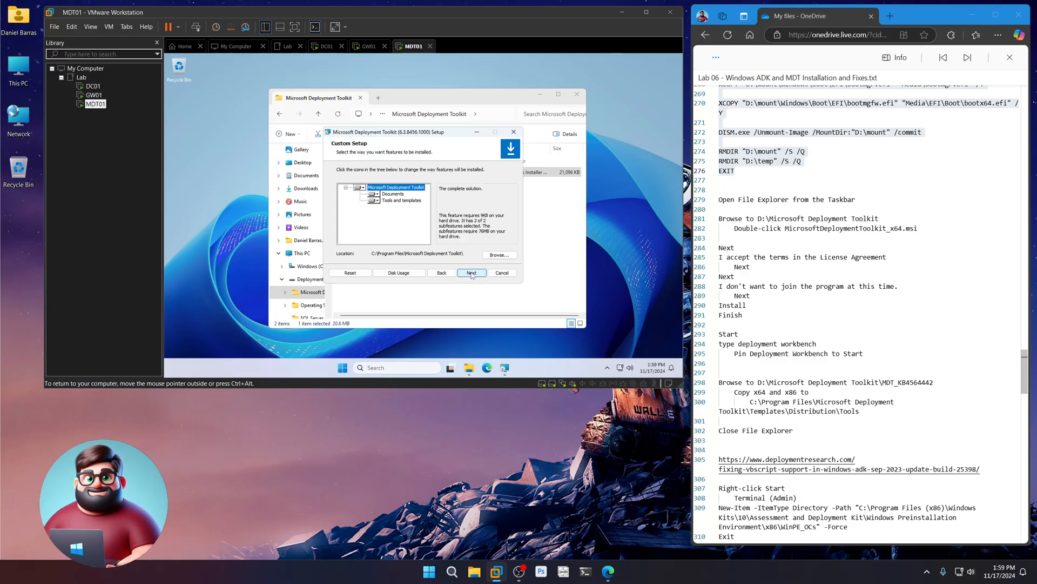
{"action": "left_click", "coordinate": [383, 246]}
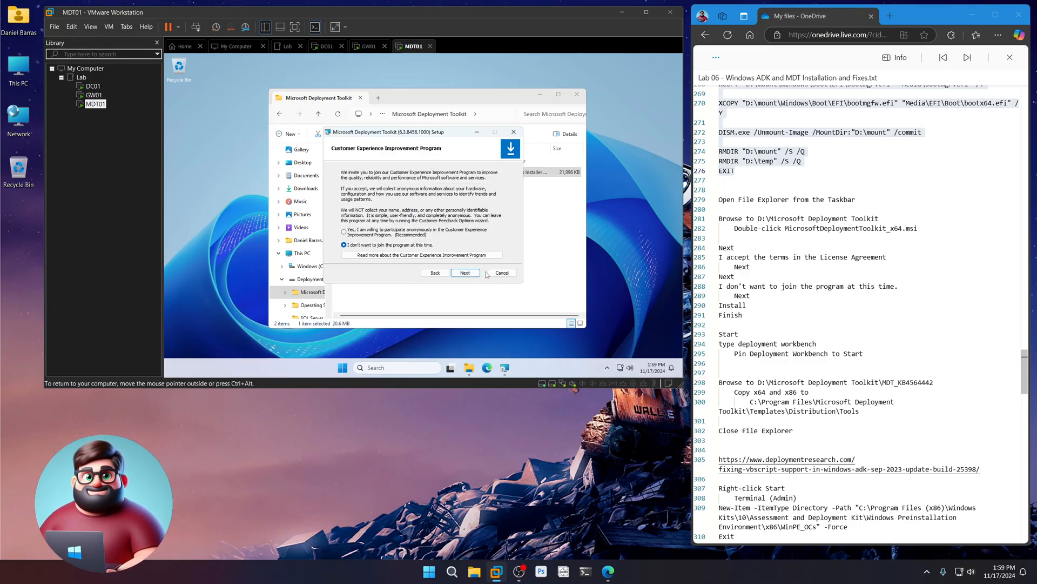
{"action": "left_click", "coordinate": [466, 273]}
{"action": "left_click", "coordinate": [460, 272]}
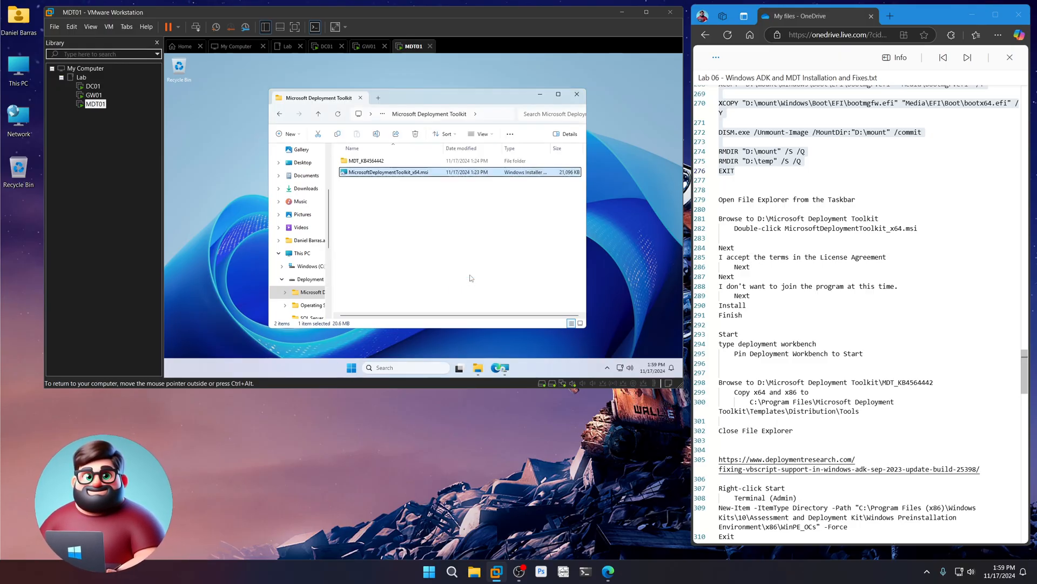
{"action": "scroll", "coordinate": [873, 294], "scroll_direction": "down", "scroll_amount": 2}
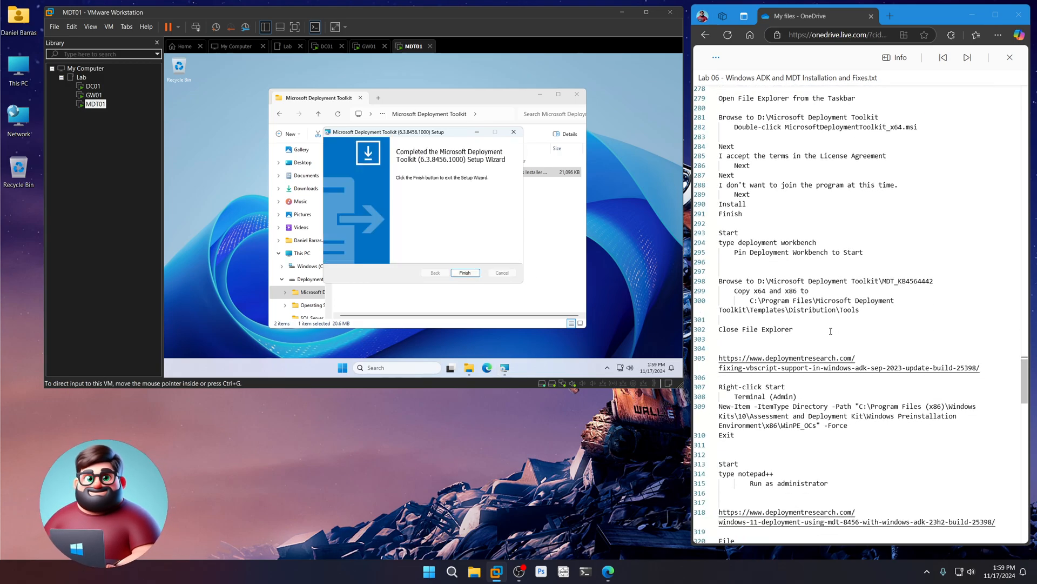
{"action": "left_click", "coordinate": [470, 273]}
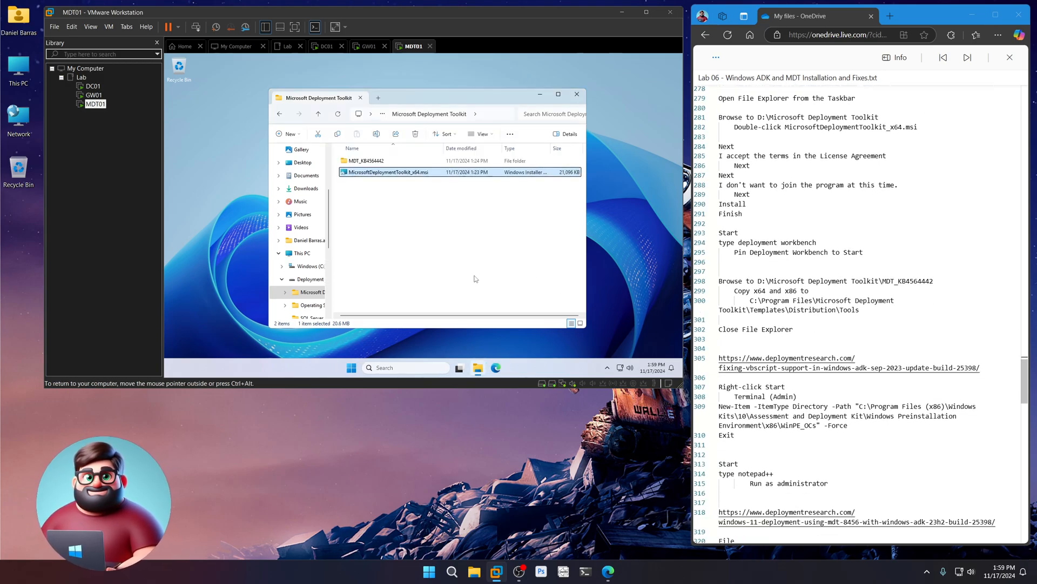
- Pin Deployment Workbench to Start from a 'deployment workbench' search
{"action": "left_click", "coordinate": [349, 370]}
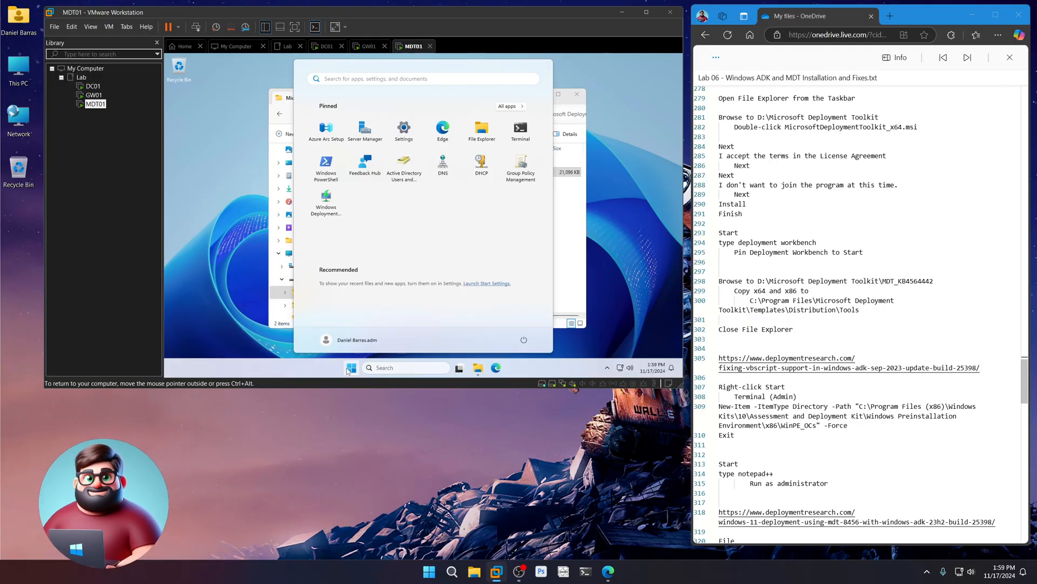
{"action": "type", "text": "deploymen"}
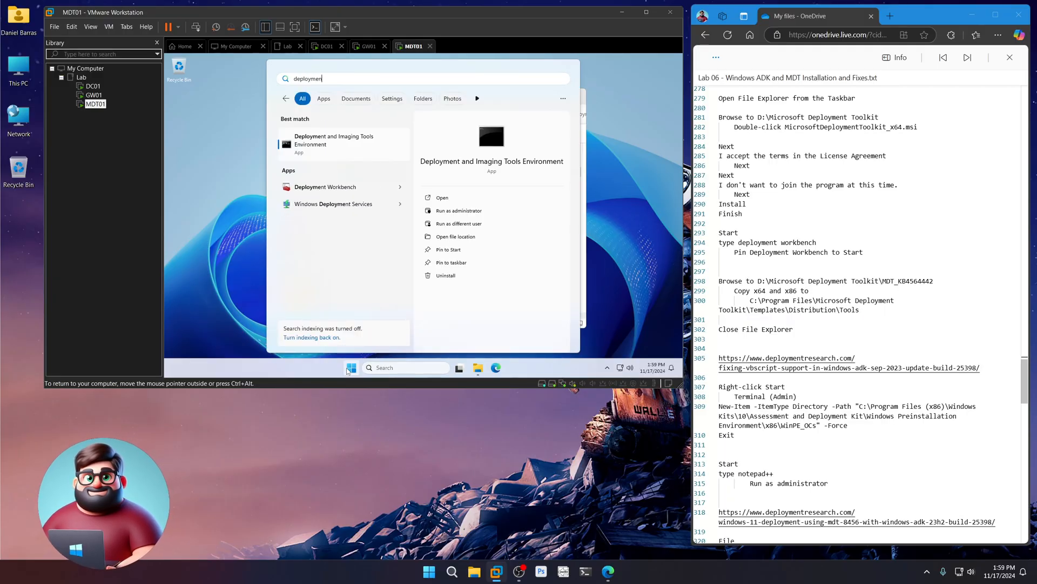
{"action": "type", "text": "t workbench"}
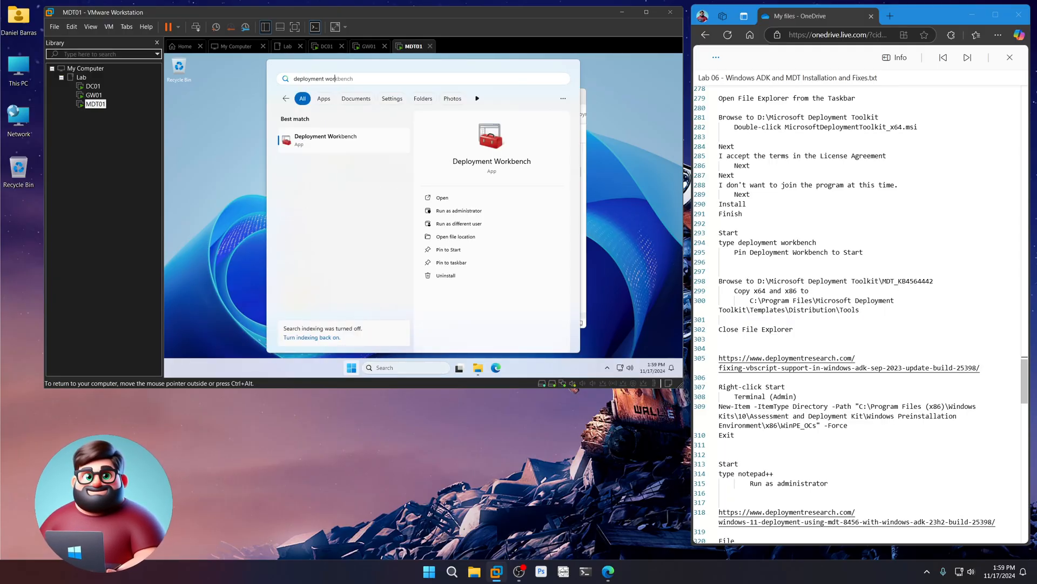
{"action": "left_click", "coordinate": [454, 250]}
{"action": "left_click", "coordinate": [615, 267]}
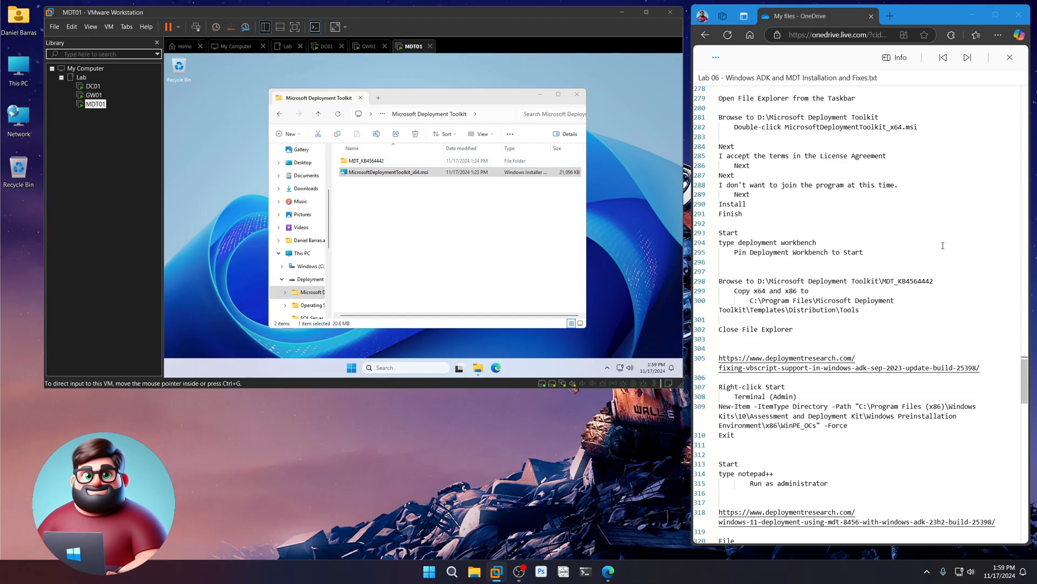
- Copy the x64 and x86 folders from the MDT_KB4564442 folder
{"action": "left_click_drag", "start_coordinate": [939, 281], "coordinate": [882, 281]}
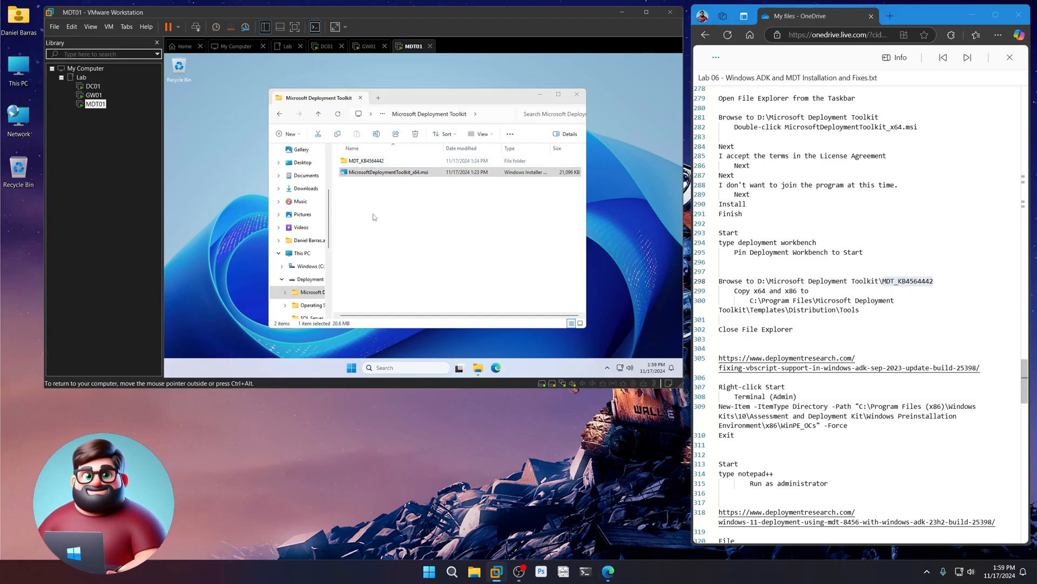
{"action": "double_click", "coordinate": [353, 161]}
{"action": "left_click_drag", "start_coordinate": [379, 212], "coordinate": [353, 163]}
{"action": "right_click", "coordinate": [353, 163]}
{"action": "left_click", "coordinate": [392, 179]}
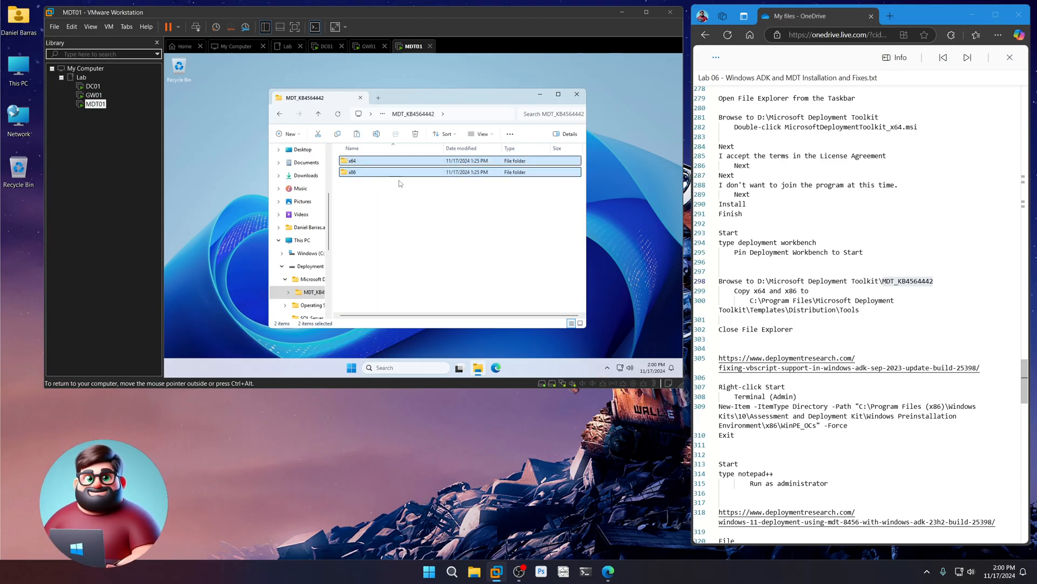
- Paste them into C:\Program Files\Microsoft Deployment Toolkit\Templates\Distribution\Tools, replacing existing files, then close Explorer
{"action": "left_click", "coordinate": [308, 254]}
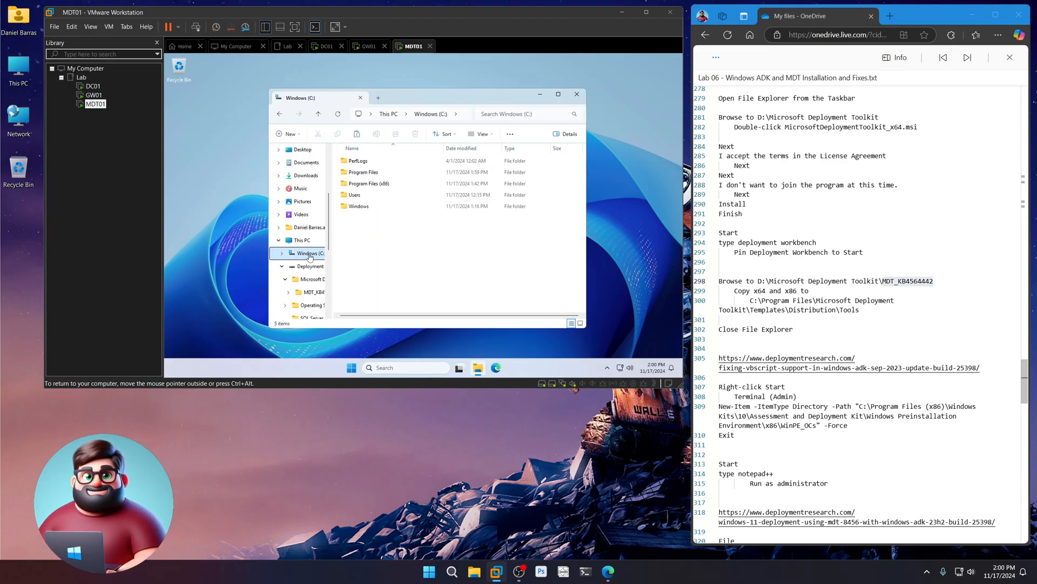
{"action": "double_click", "coordinate": [363, 172]}
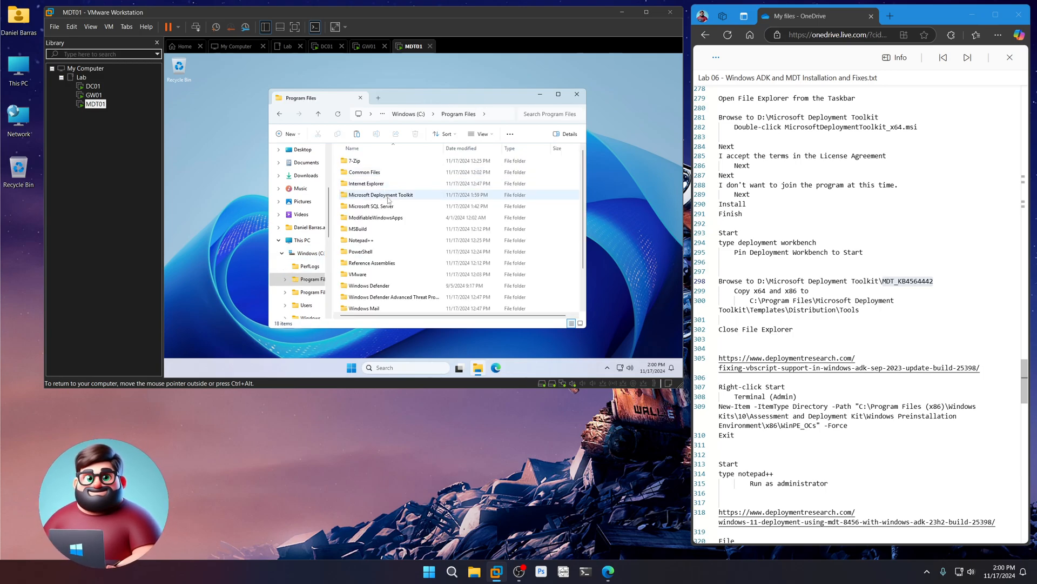
{"action": "double_click", "coordinate": [388, 197]}
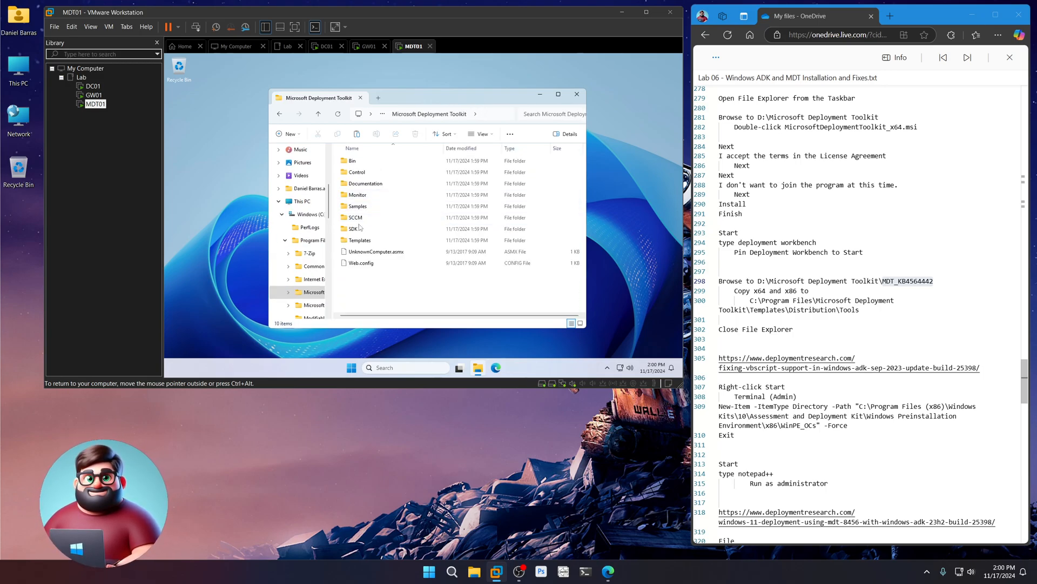
{"action": "double_click", "coordinate": [360, 240]}
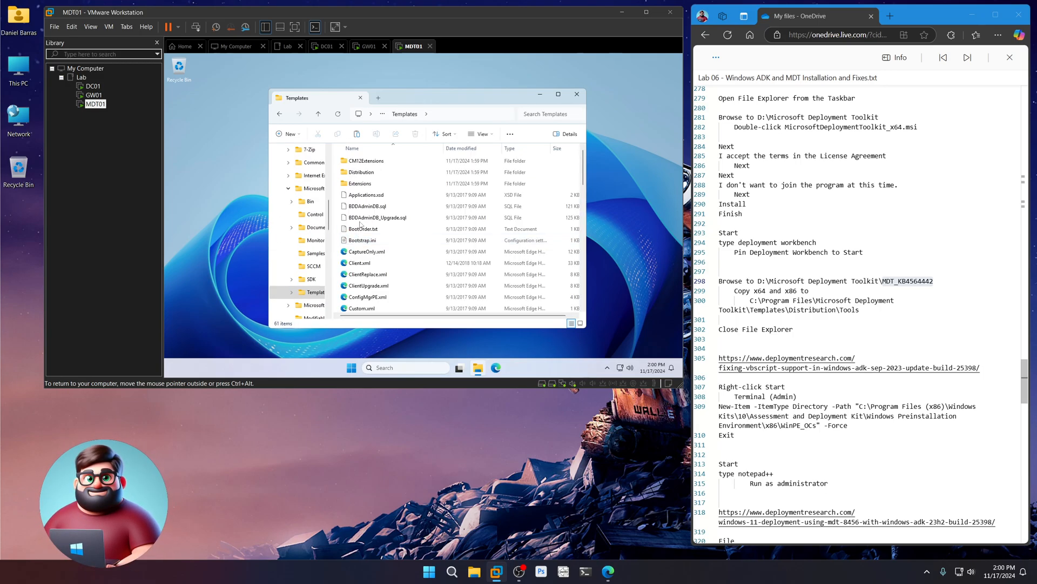
{"action": "double_click", "coordinate": [361, 172]}
{"action": "double_click", "coordinate": [355, 263]}
{"action": "right_click", "coordinate": [386, 243]}
{"action": "left_click", "coordinate": [401, 256]}
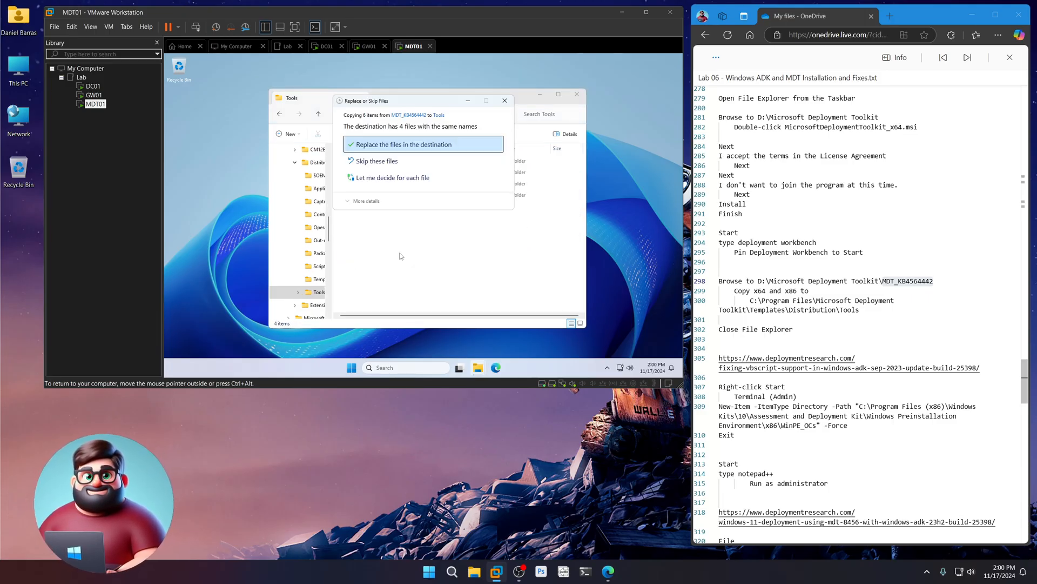
{"action": "left_click", "coordinate": [384, 146]}
{"action": "left_click", "coordinate": [405, 171]}
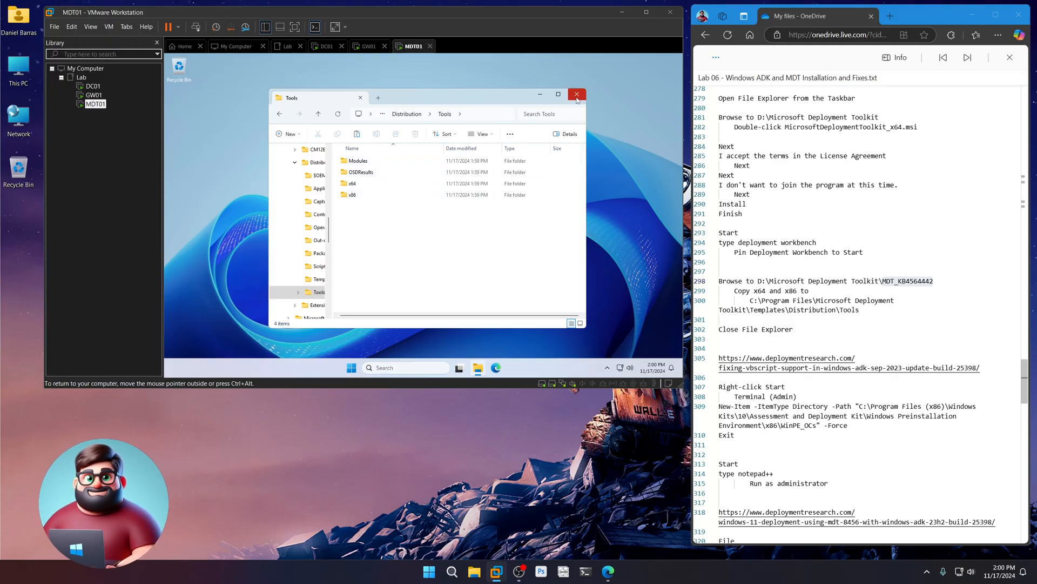
{"action": "left_click", "coordinate": [577, 98]}
{"action": "scroll", "coordinate": [908, 302], "scroll_direction": "down", "scroll_amount": 6}
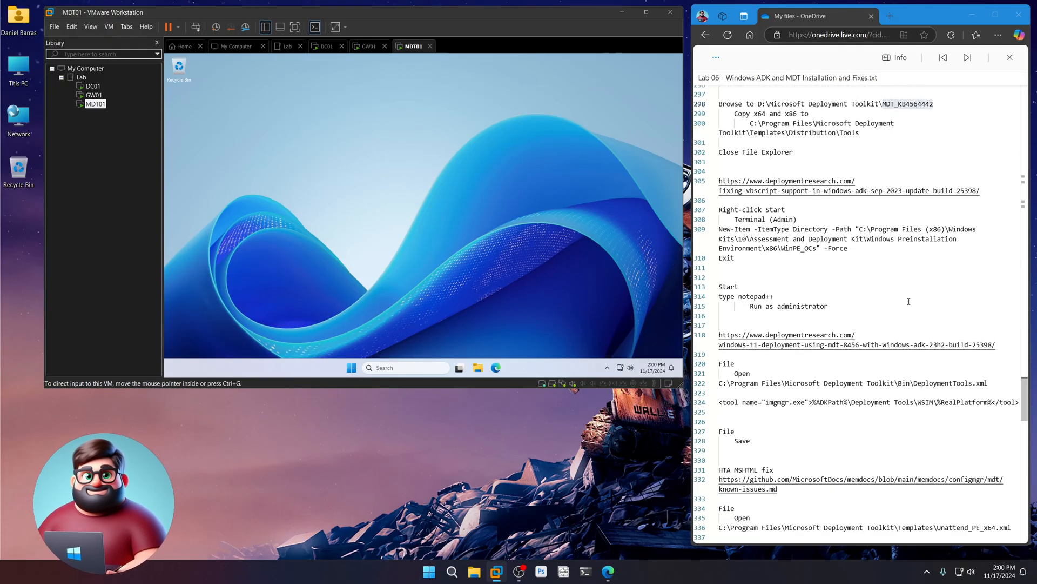
- Read through the VBScript fix article, then close its tab
{"action": "left_click", "coordinate": [807, 191], "text": "ctrl"}
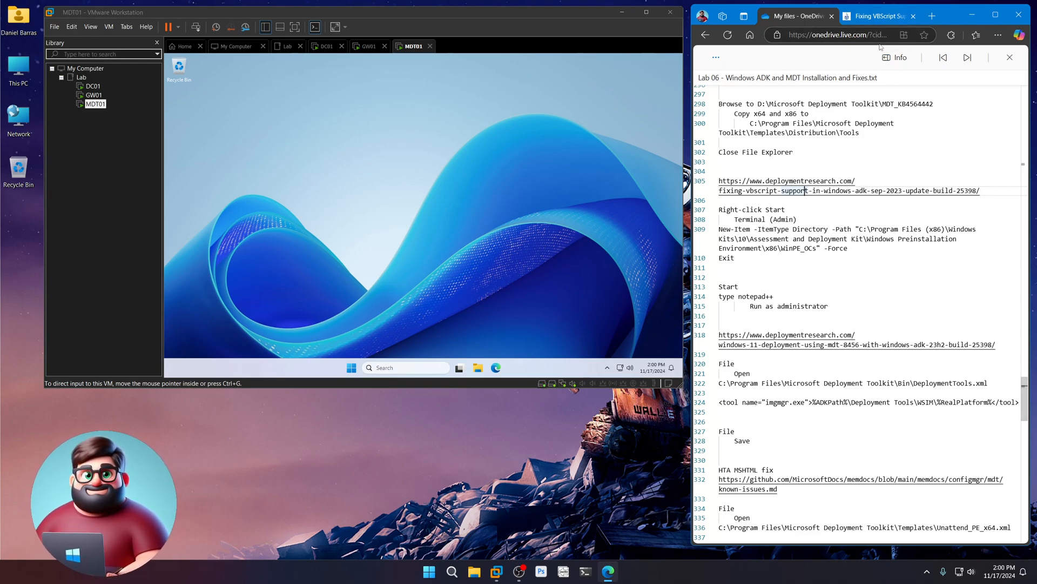
{"action": "left_click", "coordinate": [875, 16]}
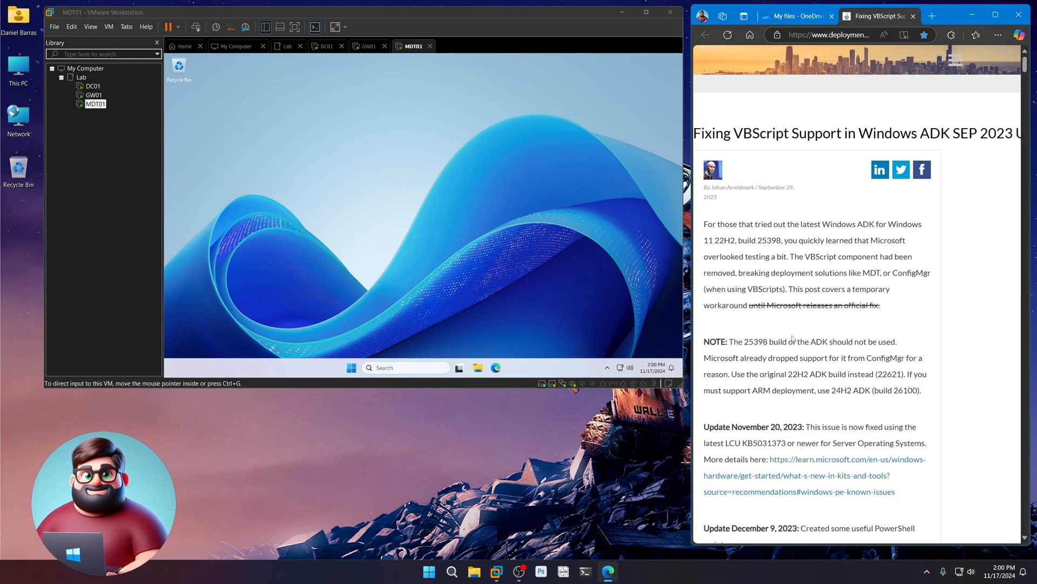
{"action": "scroll", "coordinate": [792, 338], "scroll_direction": "down", "scroll_amount": 15}
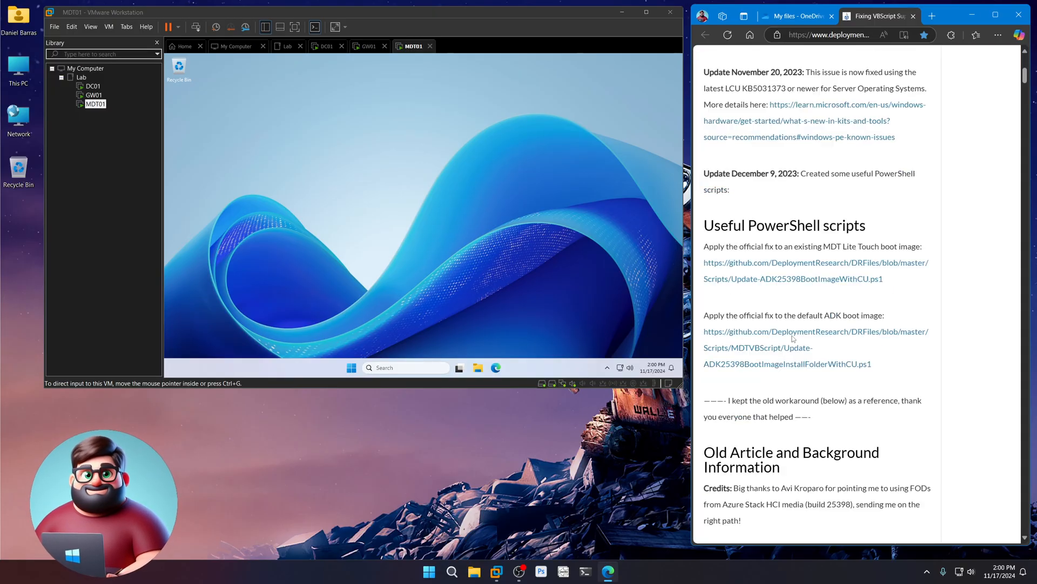
{"action": "scroll", "coordinate": [792, 338], "scroll_direction": "down", "scroll_amount": 11}
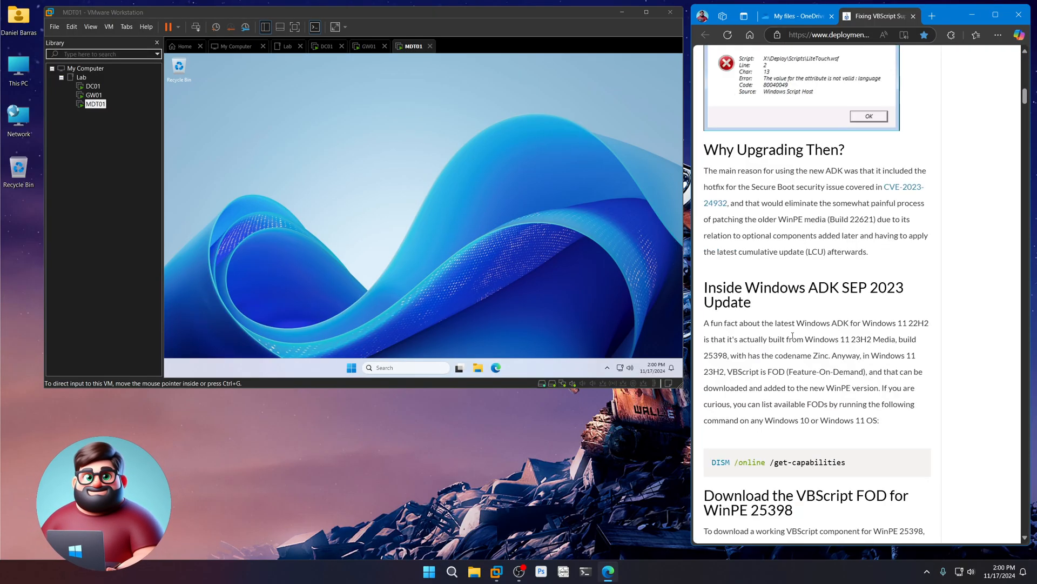
{"action": "scroll", "coordinate": [793, 338], "scroll_direction": "down", "scroll_amount": 12}
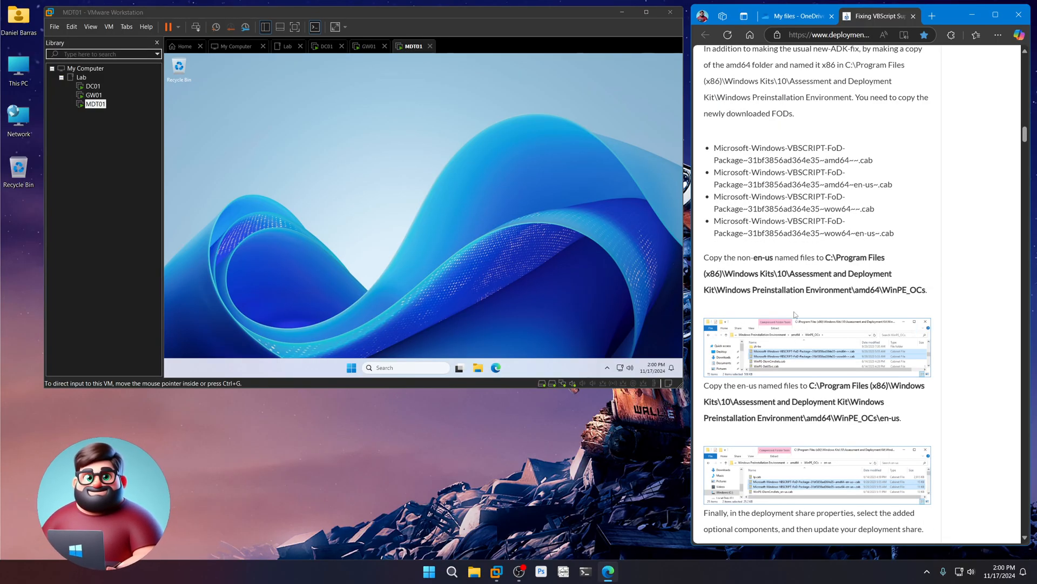
{"action": "scroll", "coordinate": [823, 318], "scroll_direction": "down", "scroll_amount": 2}
{"action": "scroll", "coordinate": [823, 318], "scroll_direction": "down", "scroll_amount": 11}
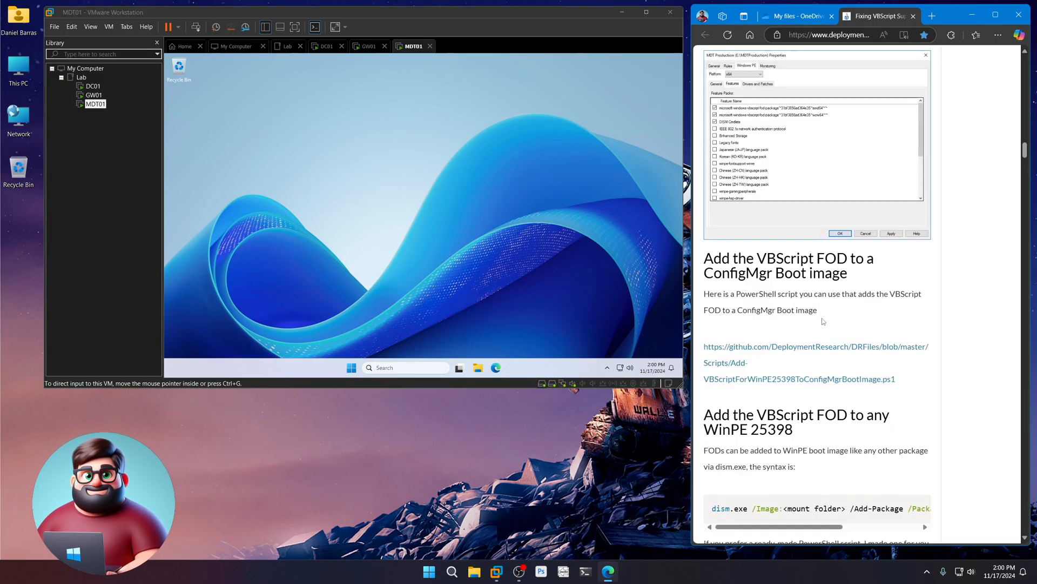
{"action": "scroll", "coordinate": [822, 320], "scroll_direction": "down", "scroll_amount": 4}
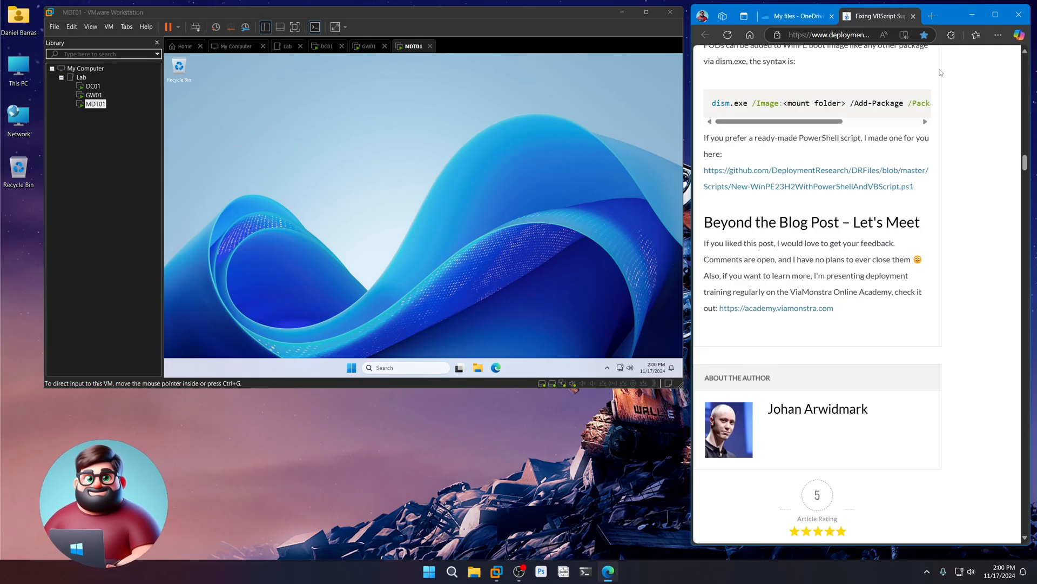
{"action": "left_click", "coordinate": [913, 17]}
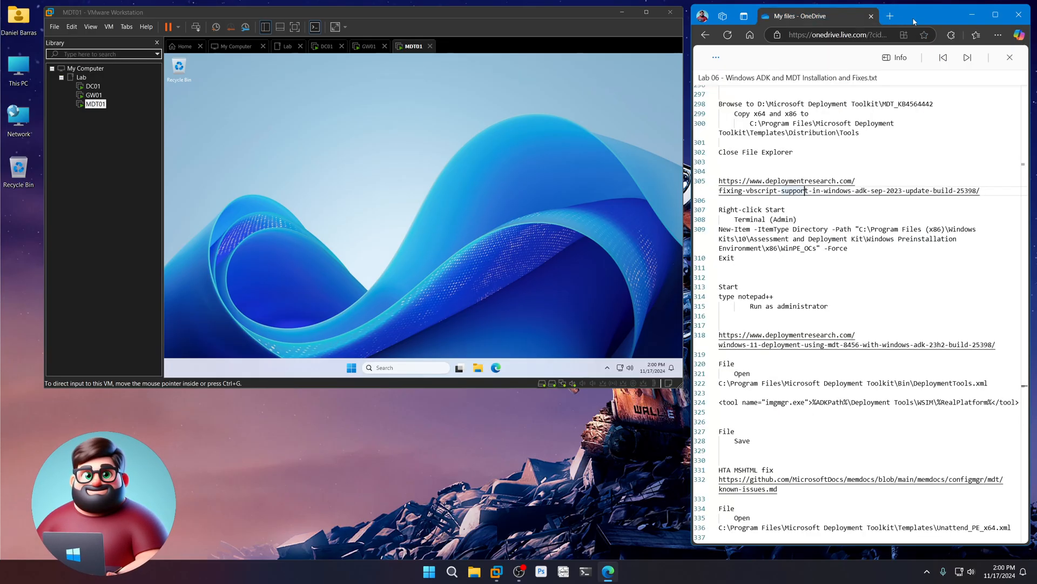
- Run the copied New-Item and Exit lines in an admin Terminal to create x86\WinPE_OCs
{"action": "left_click_drag", "start_coordinate": [739, 260], "coordinate": [718, 229]}
{"action": "right_click", "coordinate": [760, 243]}
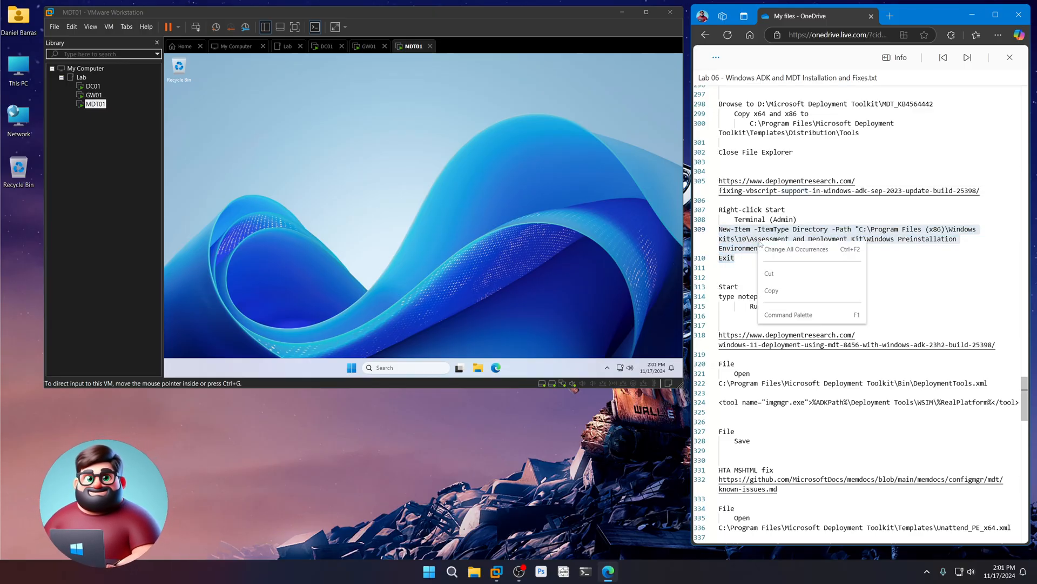
{"action": "left_click", "coordinate": [772, 291]}
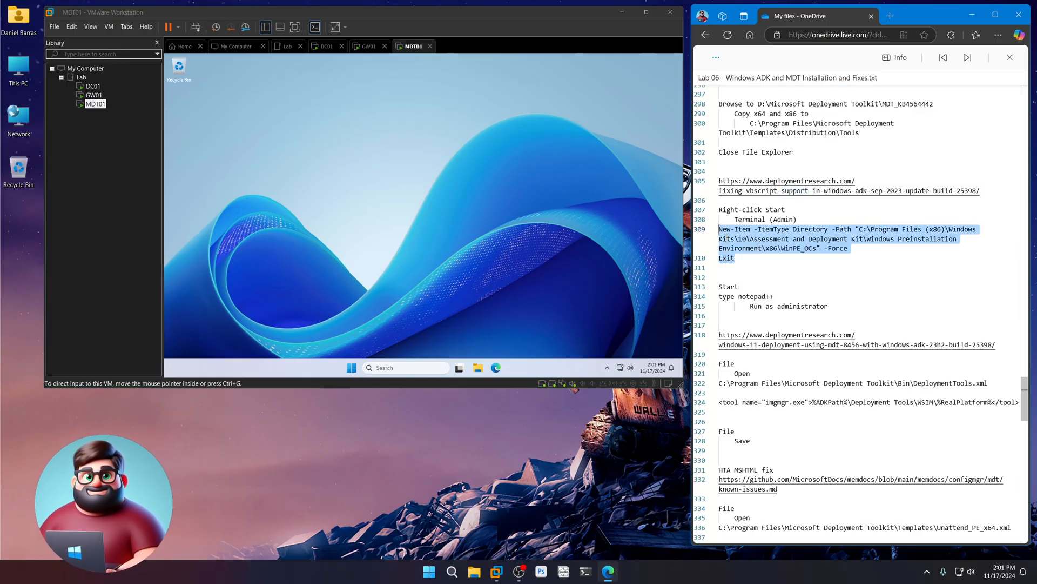
{"action": "right_click", "coordinate": [351, 367]}
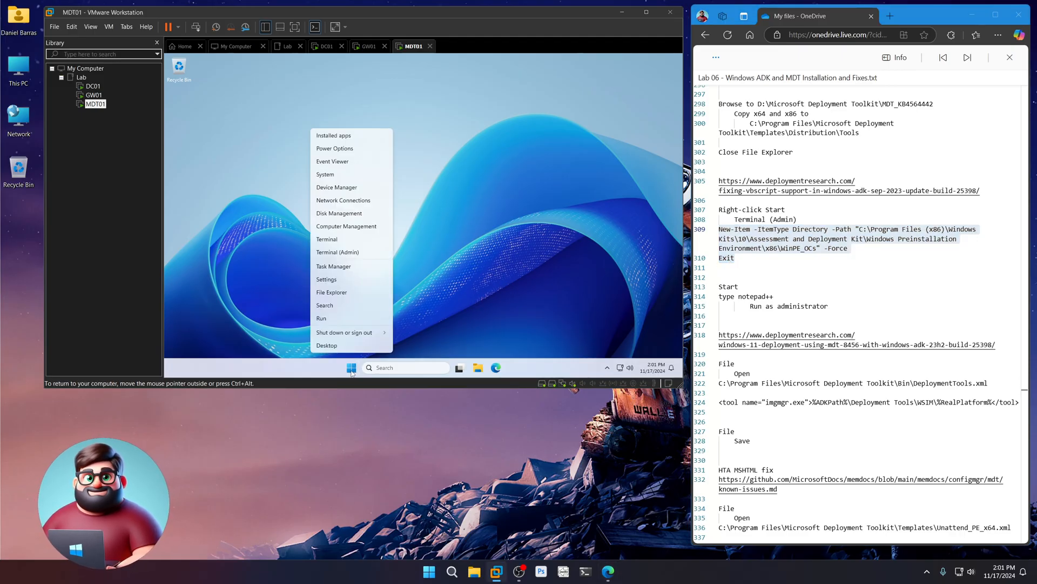
{"action": "left_click", "coordinate": [351, 253]}
{"action": "right_click", "coordinate": [440, 204]}
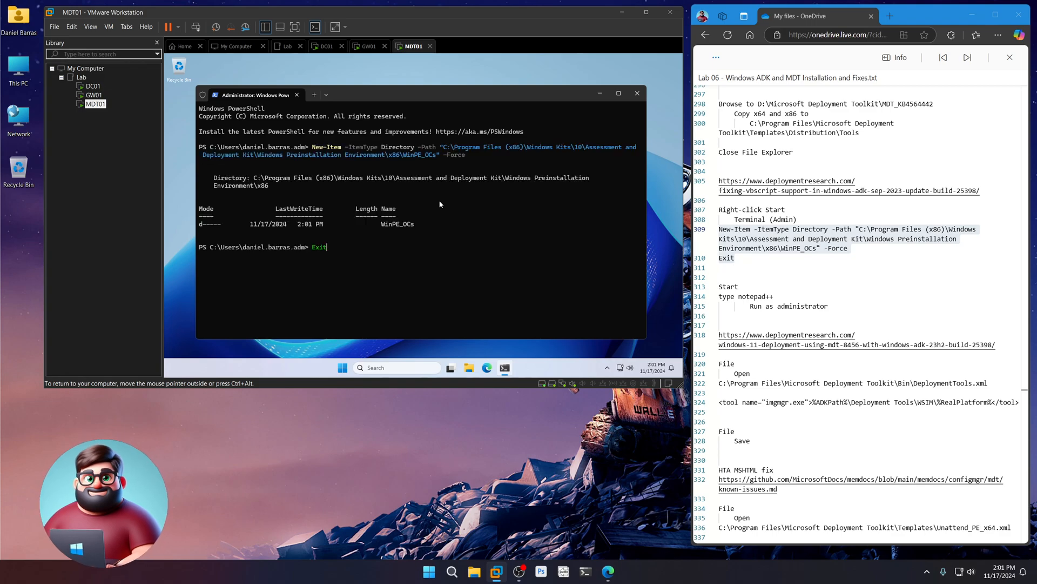
{"action": "key", "text": "Return"}
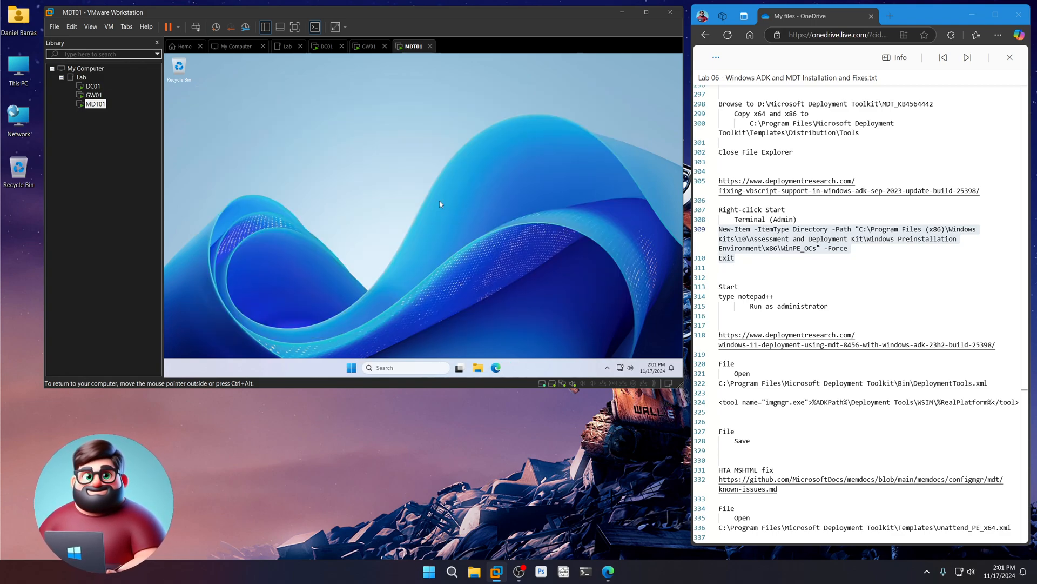
{"action": "left_click", "coordinate": [351, 368]}
- Run Notepad++ as administrator on MDT01 from a 'notepad++' search
{"action": "type", "text": "notepad++"}
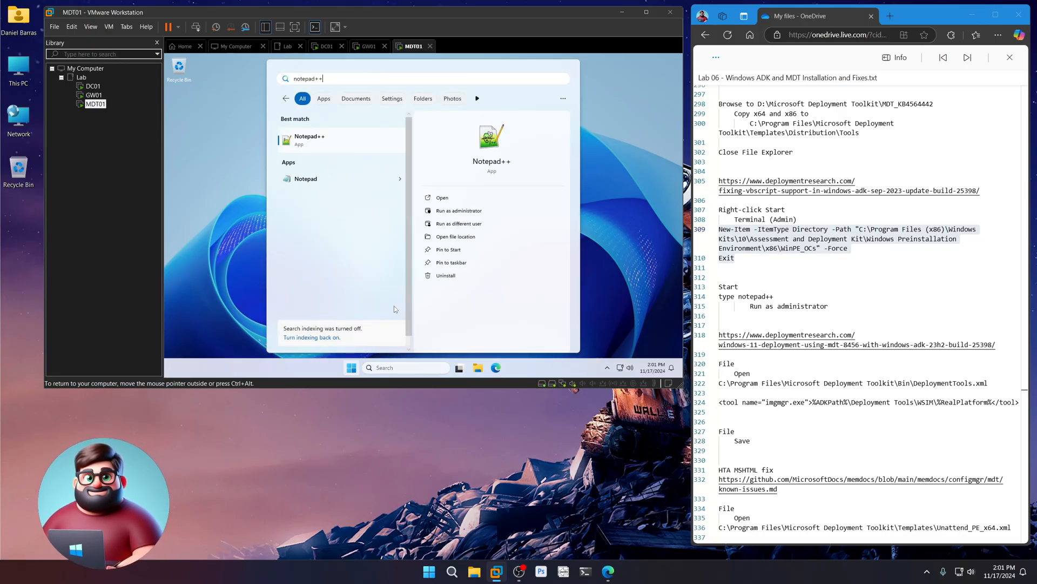
{"action": "left_click", "coordinate": [458, 210]}
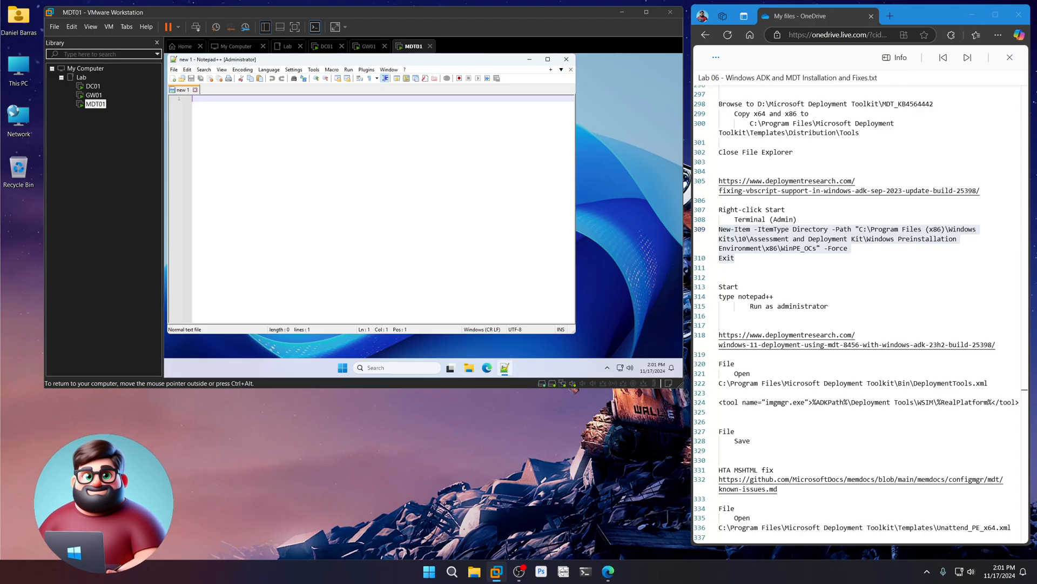
{"action": "scroll", "coordinate": [815, 284], "scroll_direction": "down", "scroll_amount": 2}
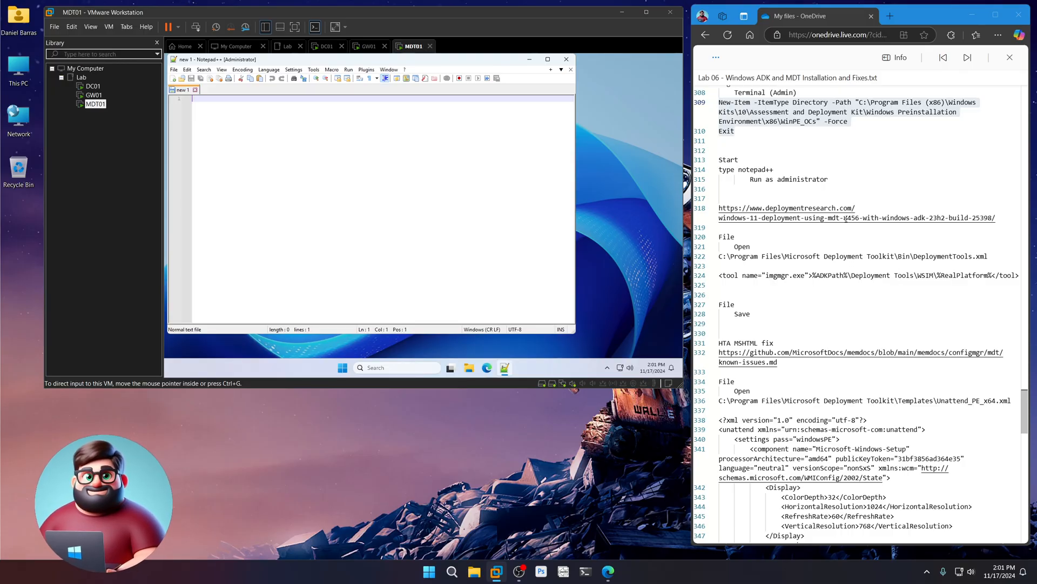
- Review the MDT 8456 article's DeploymentTools.xml fix using the %RealPlatform% path
{"action": "left_click", "coordinate": [841, 218], "text": "ctrl"}
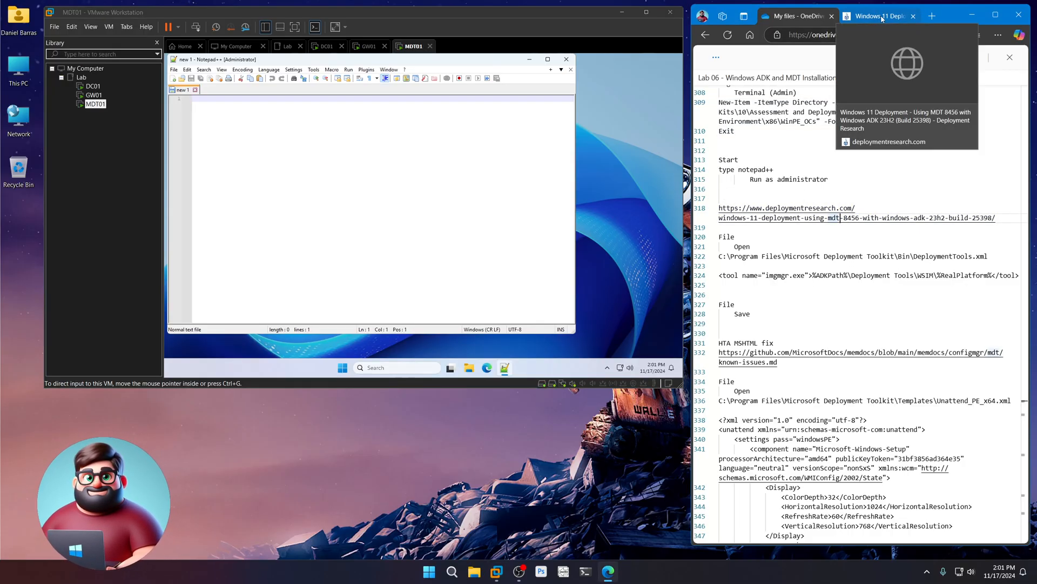
{"action": "left_click", "coordinate": [882, 18]}
{"action": "scroll", "coordinate": [812, 370], "scroll_direction": "down", "scroll_amount": 2}
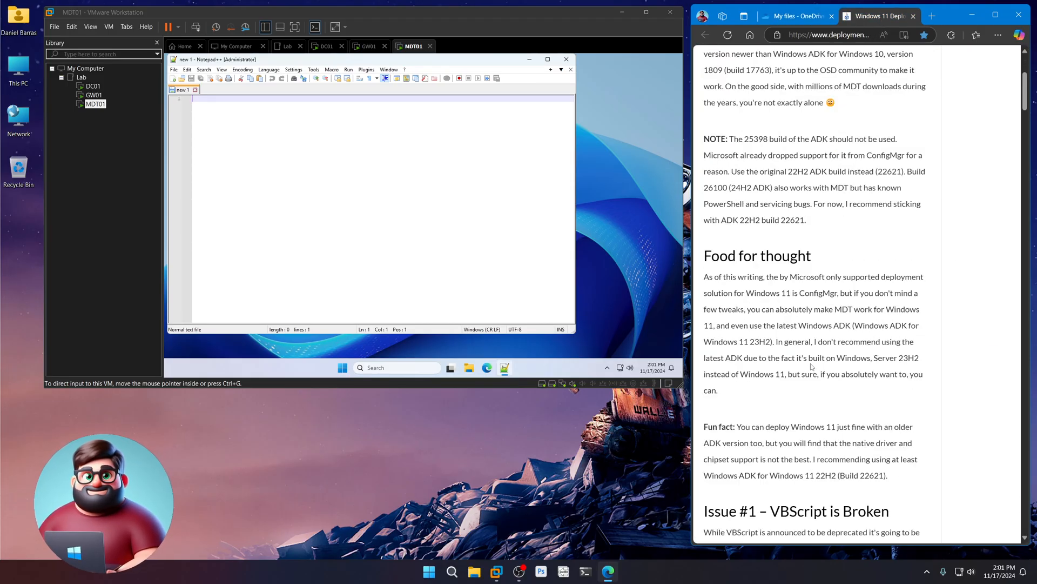
{"action": "scroll", "coordinate": [813, 368], "scroll_direction": "up", "scroll_amount": 2}
{"action": "scroll", "coordinate": [858, 347], "scroll_direction": "down", "scroll_amount": 10}
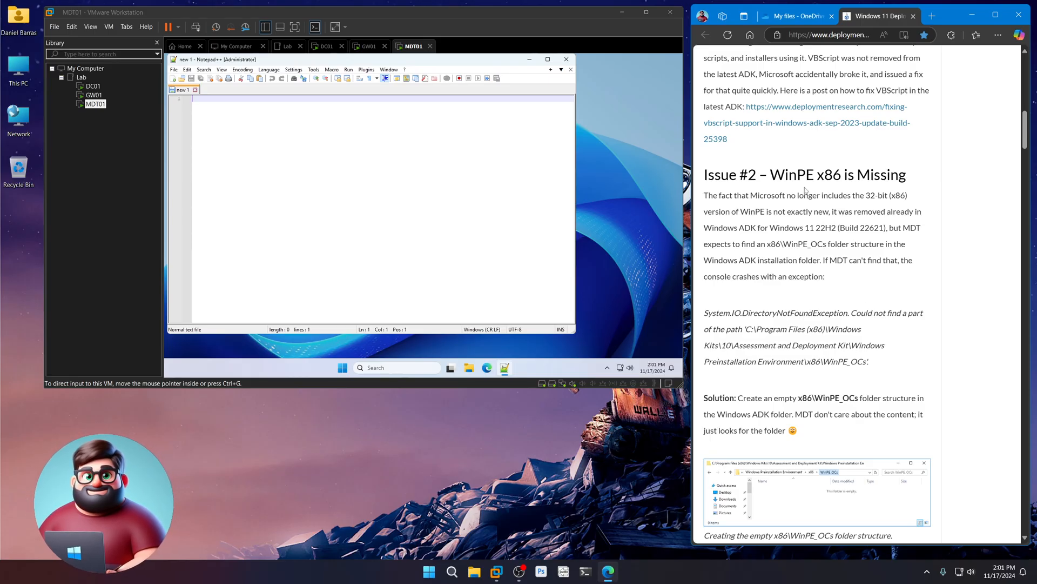
{"action": "left_click_drag", "start_coordinate": [794, 174], "coordinate": [846, 174]}
{"action": "scroll", "coordinate": [866, 336], "scroll_direction": "down", "scroll_amount": 6}
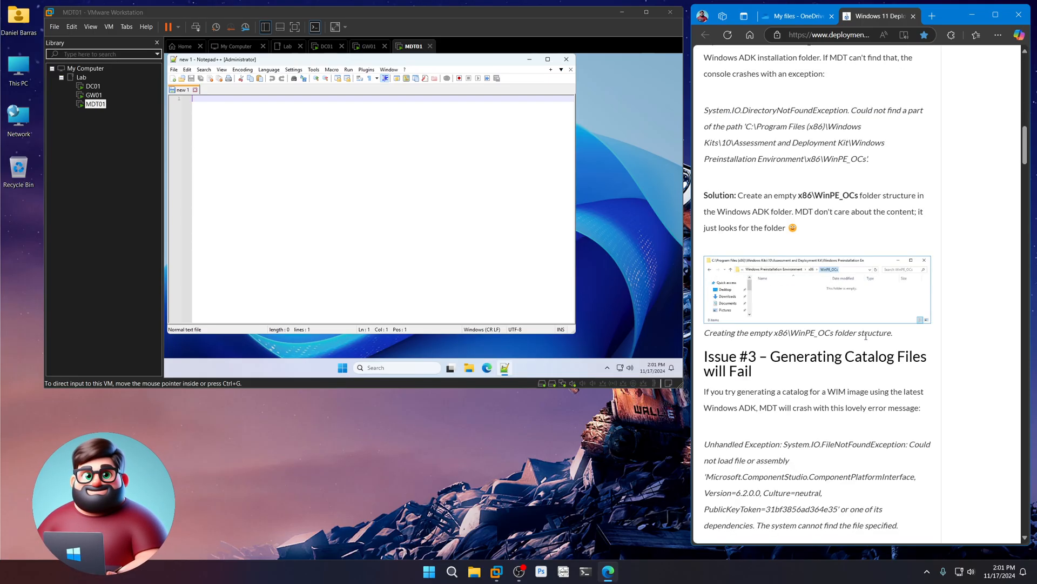
{"action": "scroll", "coordinate": [866, 336], "scroll_direction": "down", "scroll_amount": 3}
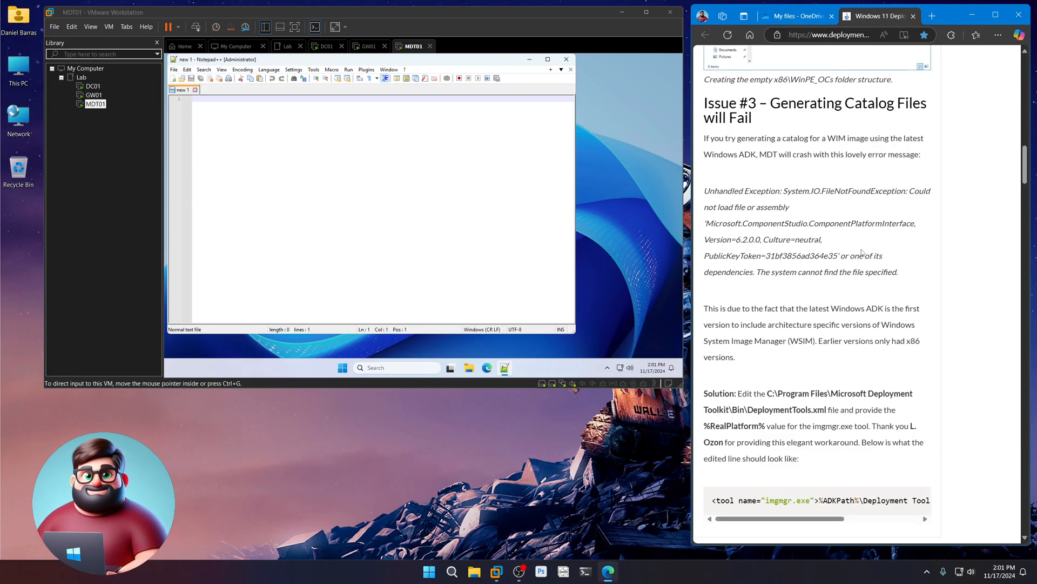
{"action": "left_click_drag", "start_coordinate": [738, 419], "coordinate": [892, 399]}
{"action": "left_click", "coordinate": [946, 251]}
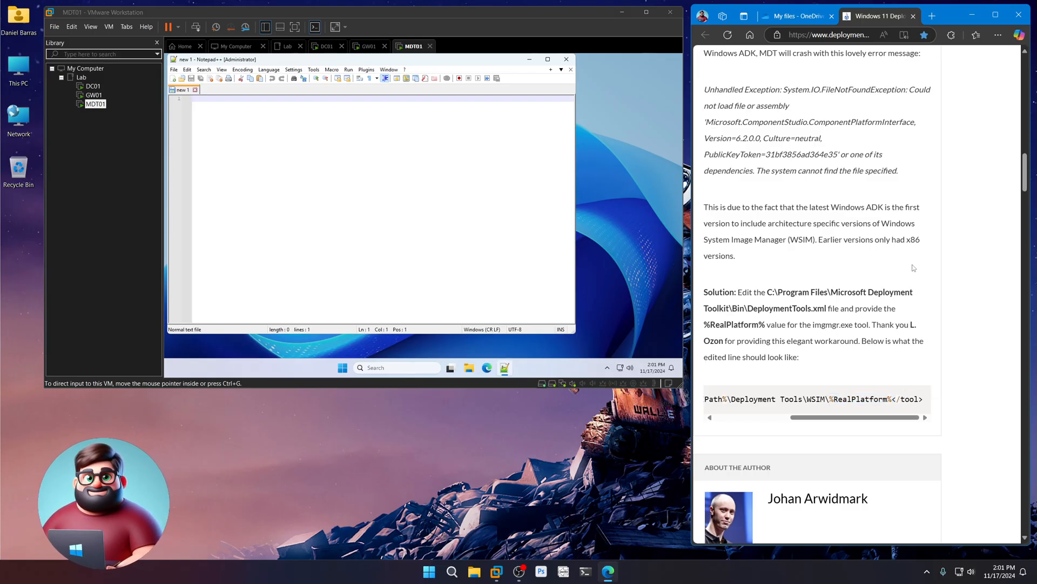
- Close the article and select the DeploymentTools.xml path on line 322 of the notes
{"action": "left_click", "coordinate": [802, 17]}
{"action": "left_click", "coordinate": [912, 17]}
{"action": "left_click_drag", "start_coordinate": [990, 257], "coordinate": [715, 260]}
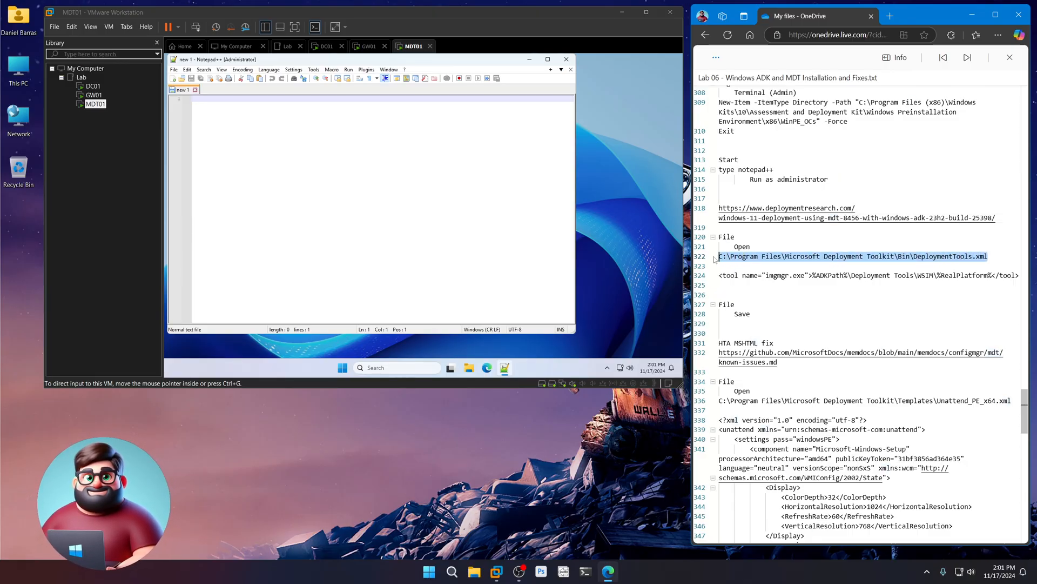
- Open DeploymentTools.xml in Notepad++ using the path copied from the notes
{"action": "right_click", "coordinate": [764, 253]}
{"action": "left_click", "coordinate": [784, 304]}
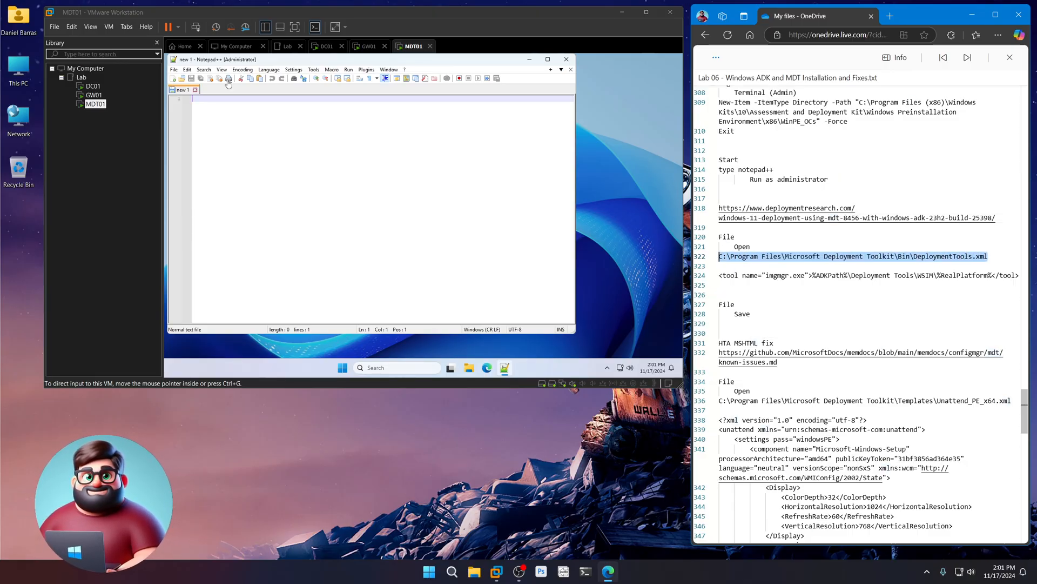
{"action": "left_click", "coordinate": [174, 70]}
{"action": "left_click", "coordinate": [187, 89]}
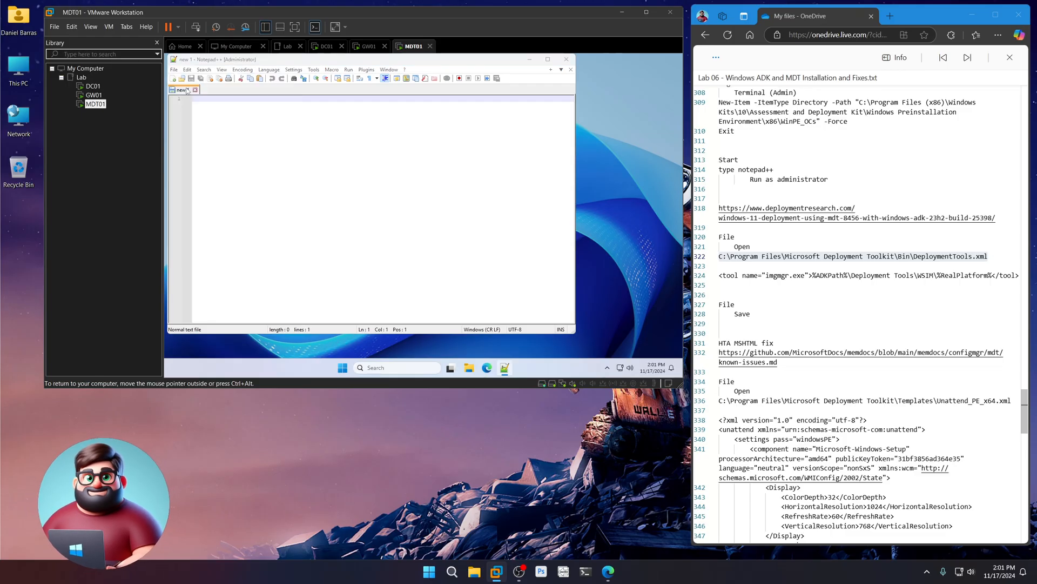
{"action": "key", "text": "ctrl+v"}
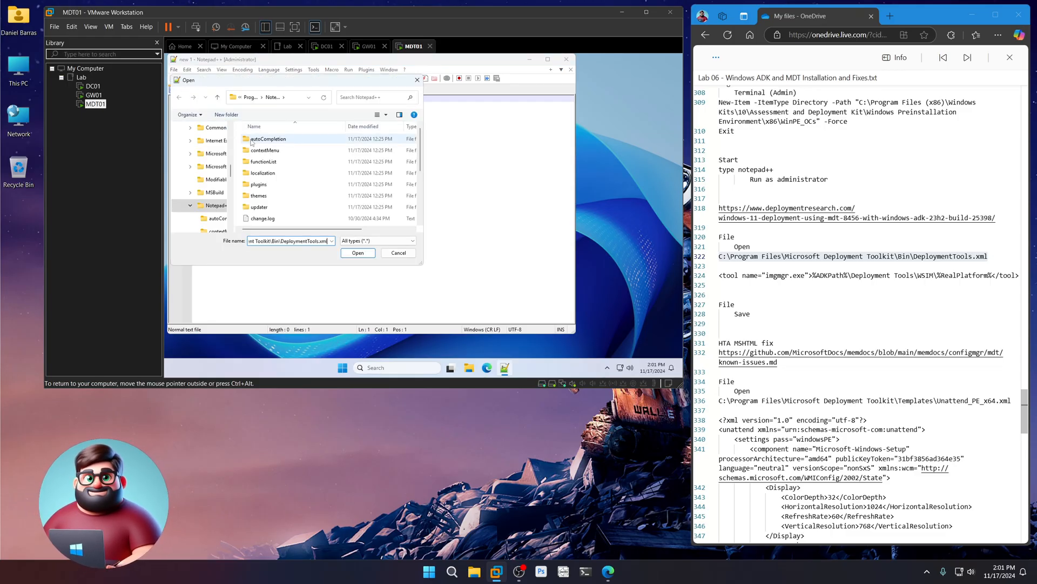
{"action": "left_click", "coordinate": [357, 252]}
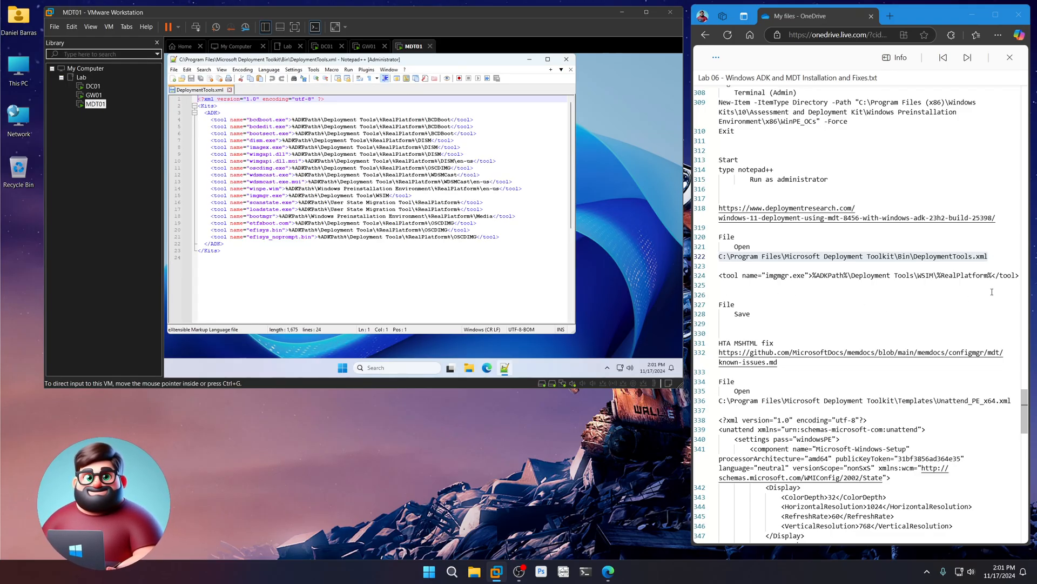
- Replace the imgmgr.exe line with the notes' corrected %RealPlatform% version and save
{"action": "left_click_drag", "start_coordinate": [1018, 275], "coordinate": [721, 279]}
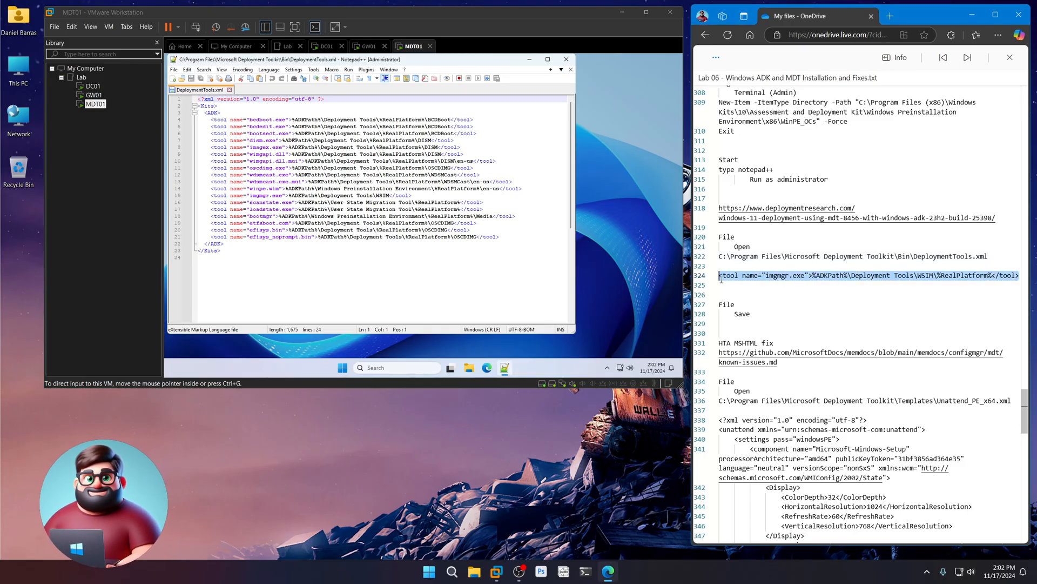
{"action": "left_click", "coordinate": [367, 229]}
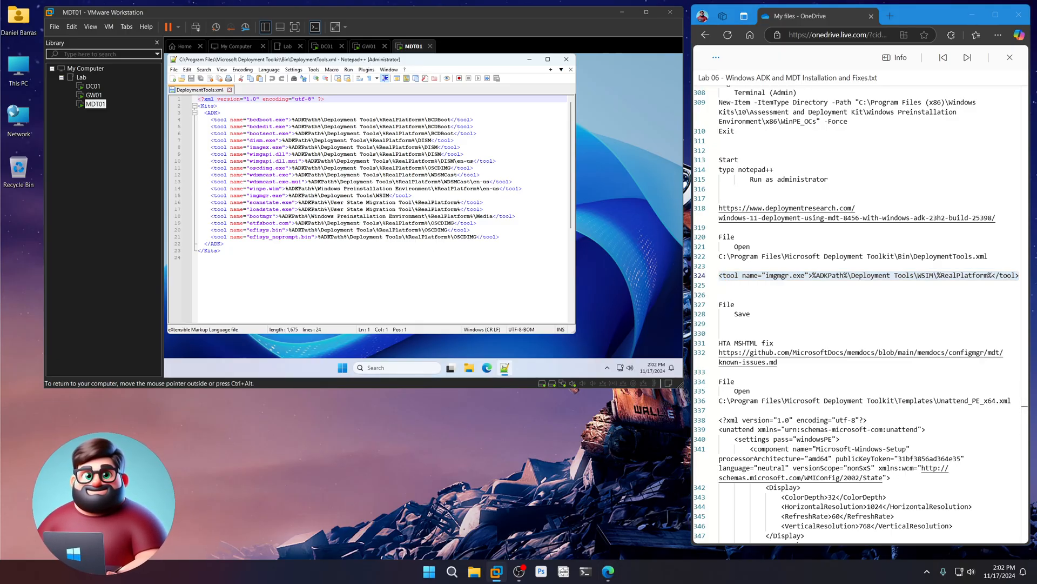
{"action": "left_click", "coordinate": [263, 196]}
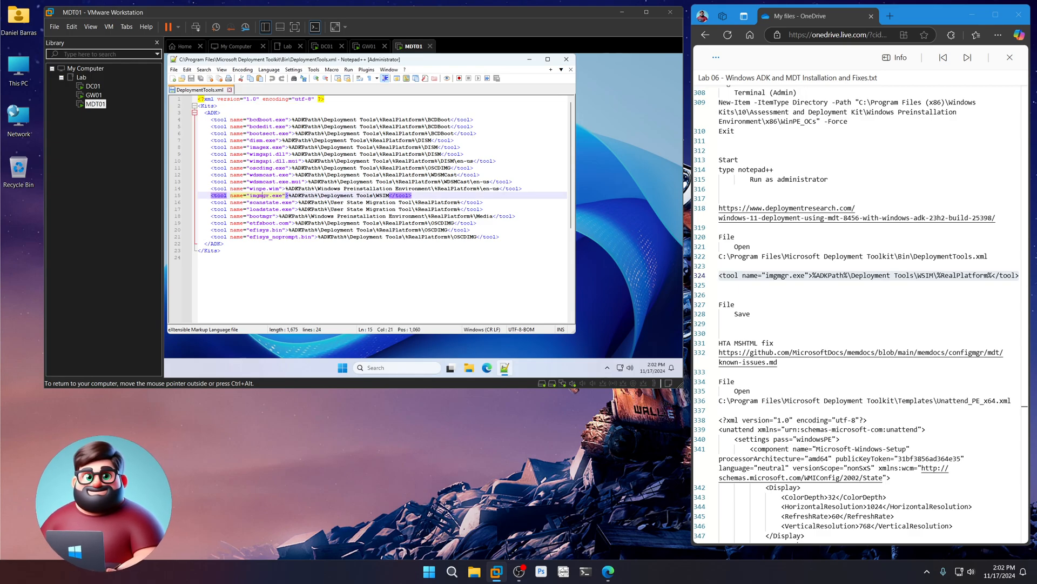
{"action": "left_click_drag", "start_coordinate": [412, 195], "coordinate": [211, 195]}
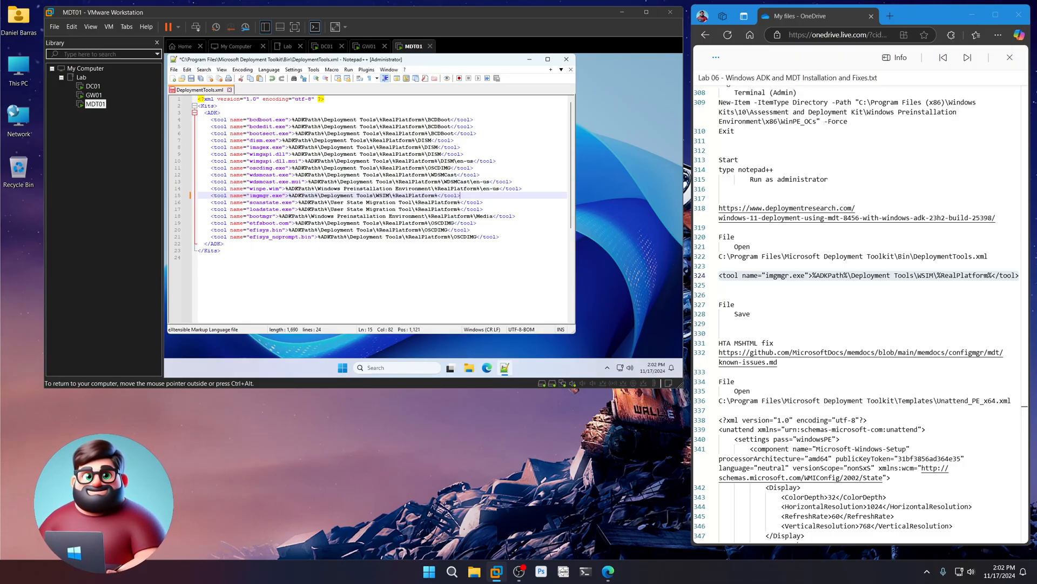
{"action": "left_click", "coordinate": [192, 79]}
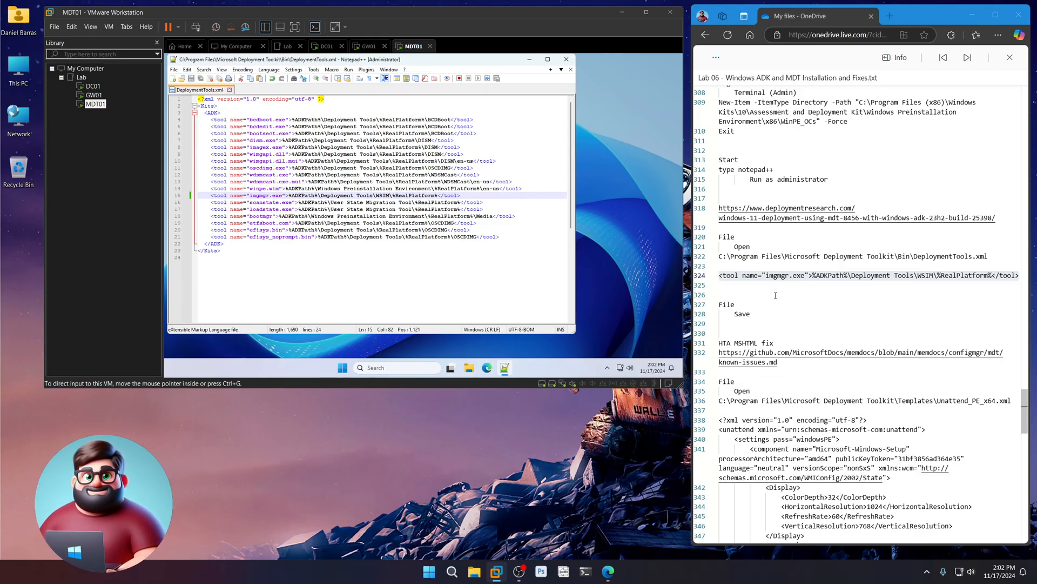
{"action": "scroll", "coordinate": [775, 295], "scroll_direction": "down", "scroll_amount": 5}
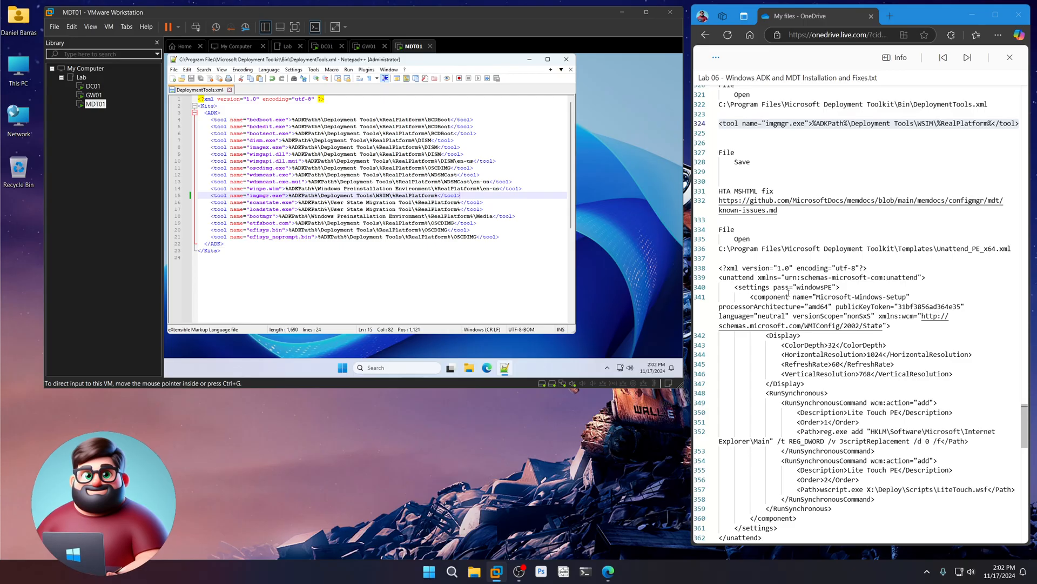
- Check the reg.exe command example on the GitHub known-issues page, then close it
{"action": "left_click", "coordinate": [752, 210], "text": "ctrl"}
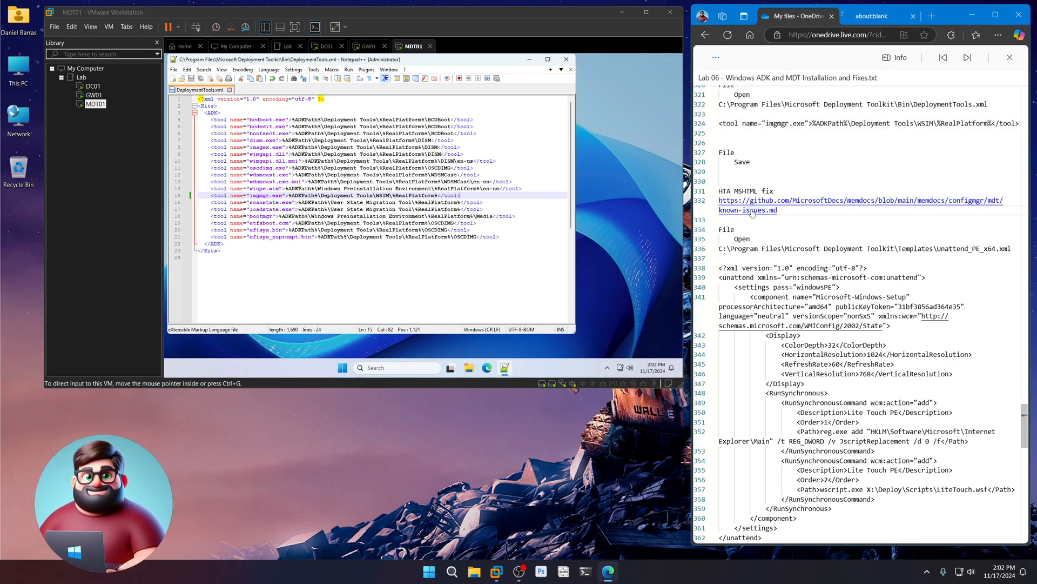
{"action": "left_click", "coordinate": [882, 21]}
{"action": "scroll", "coordinate": [863, 338], "scroll_direction": "down", "scroll_amount": 20}
{"action": "scroll", "coordinate": [864, 341], "scroll_direction": "down", "scroll_amount": 6}
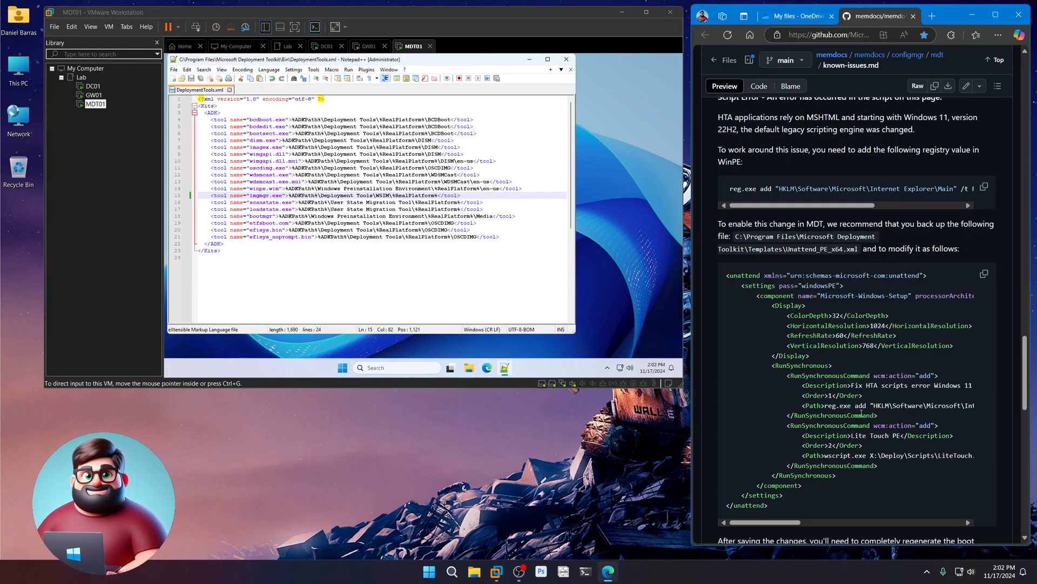
{"action": "scroll", "coordinate": [860, 413], "scroll_direction": "down", "scroll_amount": 2}
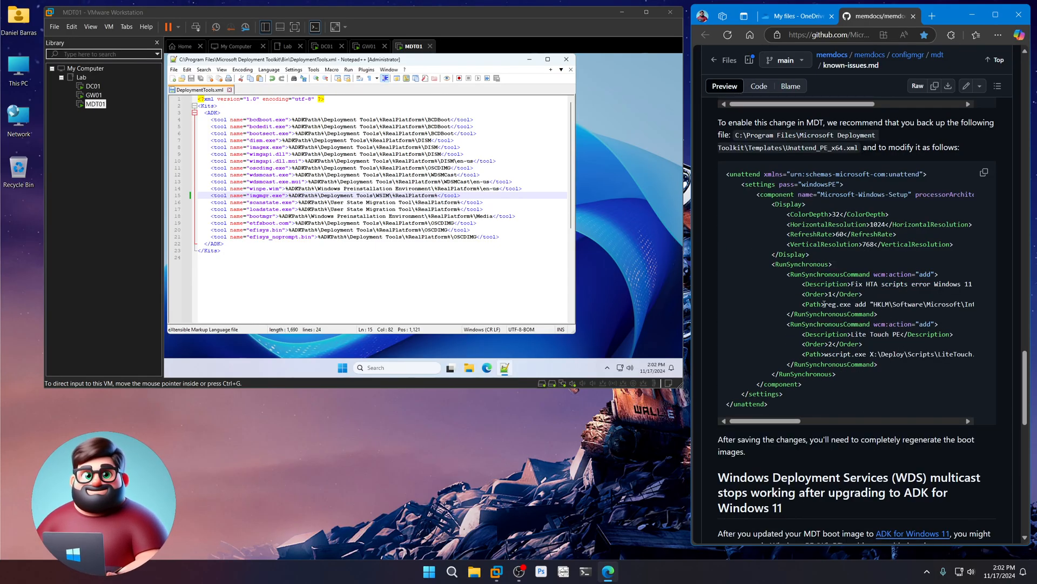
{"action": "left_click_drag", "start_coordinate": [825, 304], "coordinate": [901, 305]}
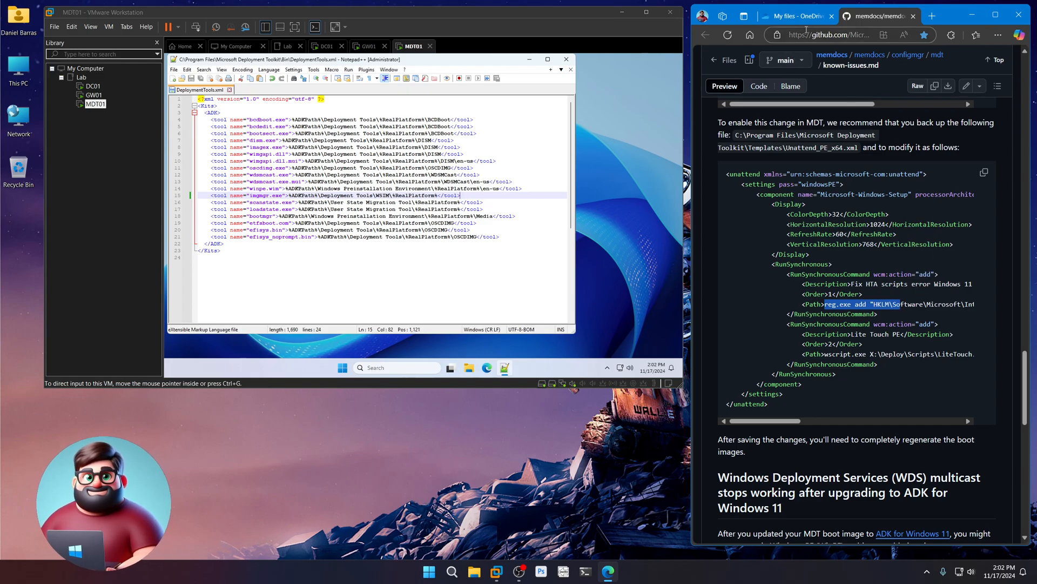
{"action": "left_click", "coordinate": [913, 17]}
{"action": "scroll", "coordinate": [852, 374], "scroll_direction": "down", "scroll_amount": 1}
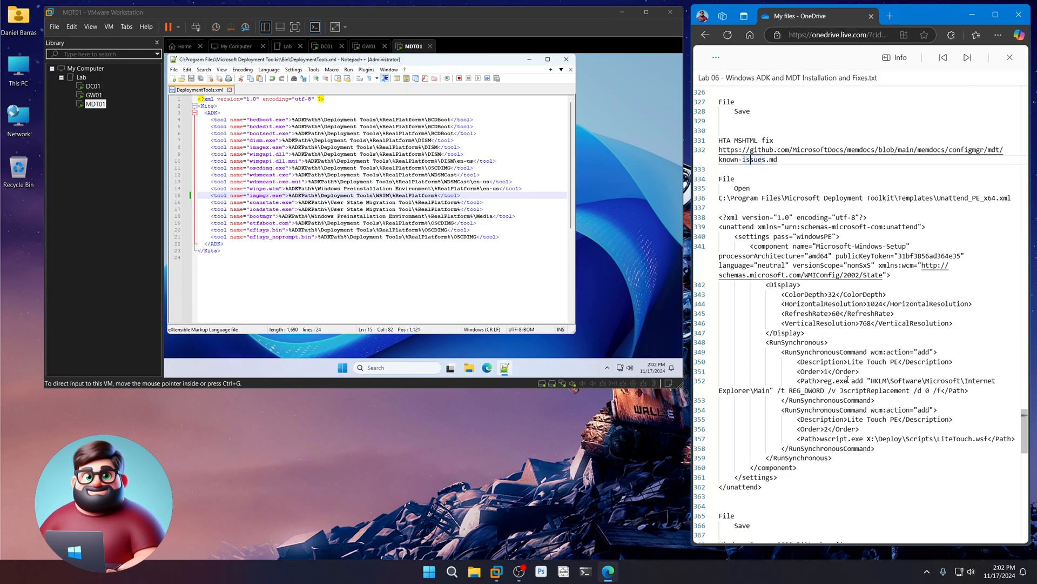
- Open Unattend_PE_x64.xml in Notepad++ using the path copied from the notes
{"action": "left_click_drag", "start_coordinate": [774, 485], "coordinate": [709, 222]}
{"action": "right_click", "coordinate": [786, 234]}
{"action": "left_click", "coordinate": [809, 284]}
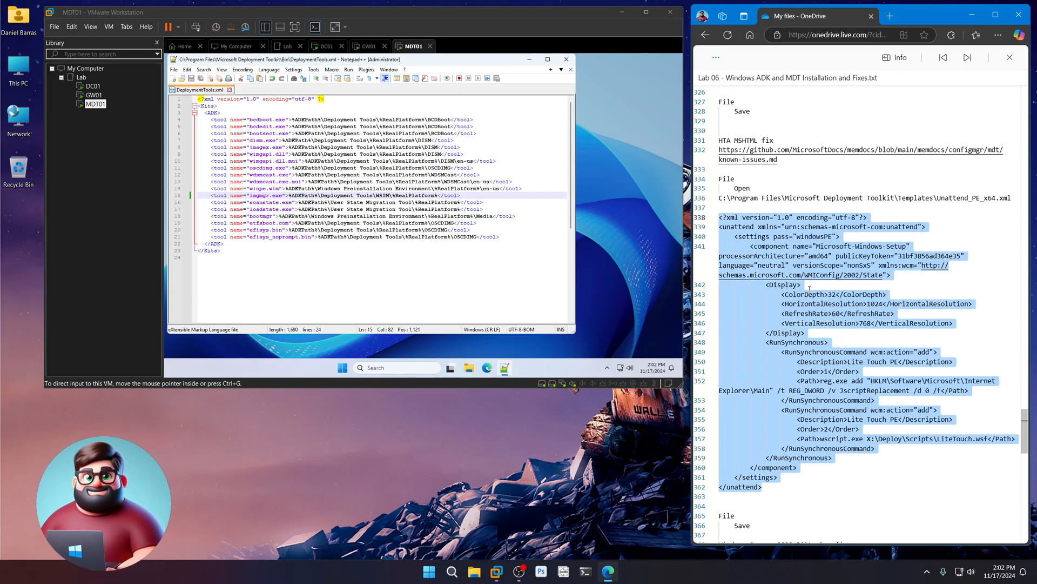
{"action": "left_click_drag", "start_coordinate": [1016, 198], "coordinate": [719, 199]}
{"action": "right_click", "coordinate": [734, 200]}
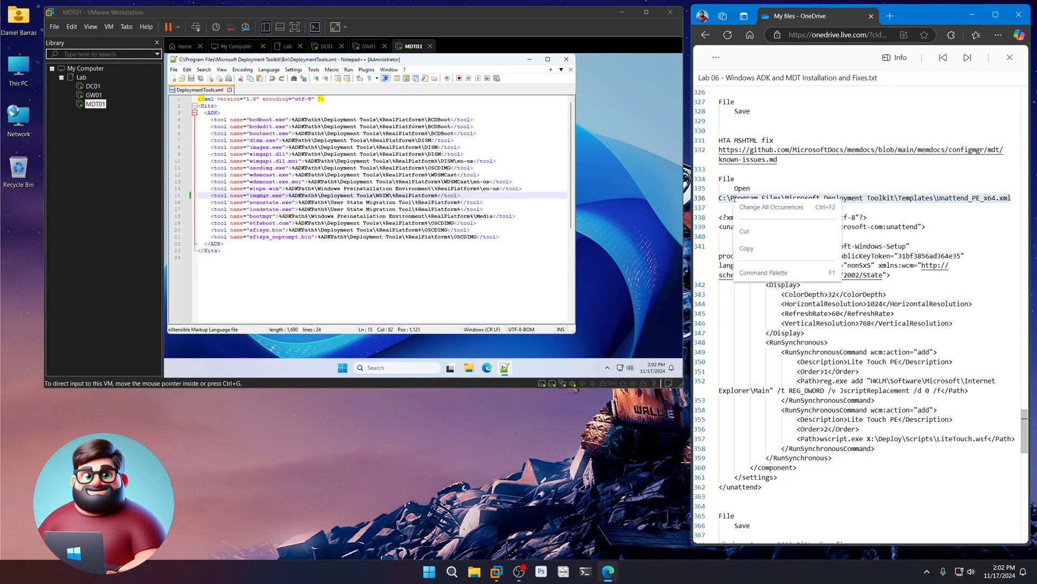
{"action": "left_click", "coordinate": [747, 248]}
{"action": "left_click", "coordinate": [174, 70]}
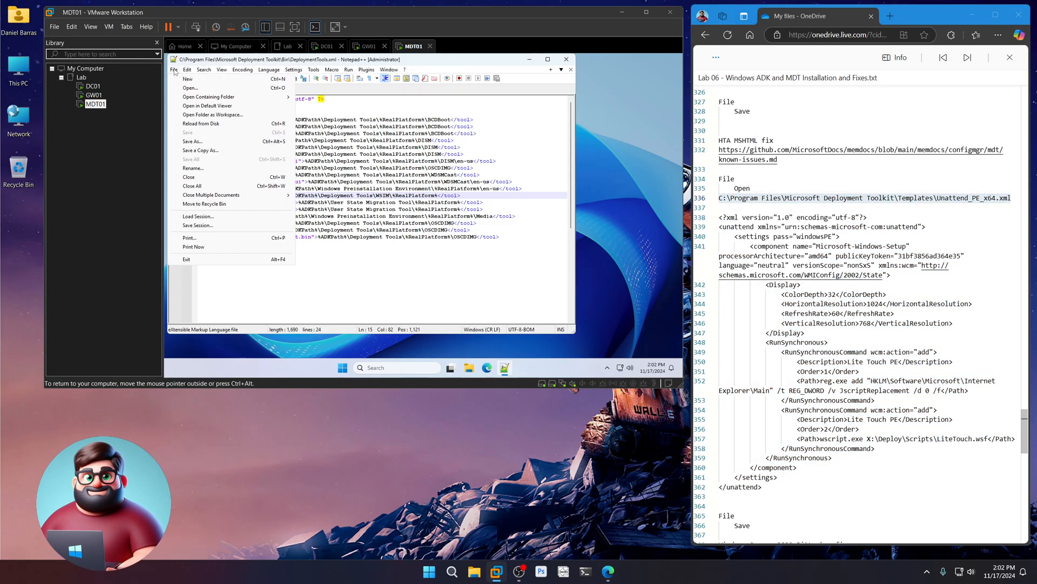
{"action": "left_click", "coordinate": [190, 88]}
{"action": "key", "text": "ctrl+v"}
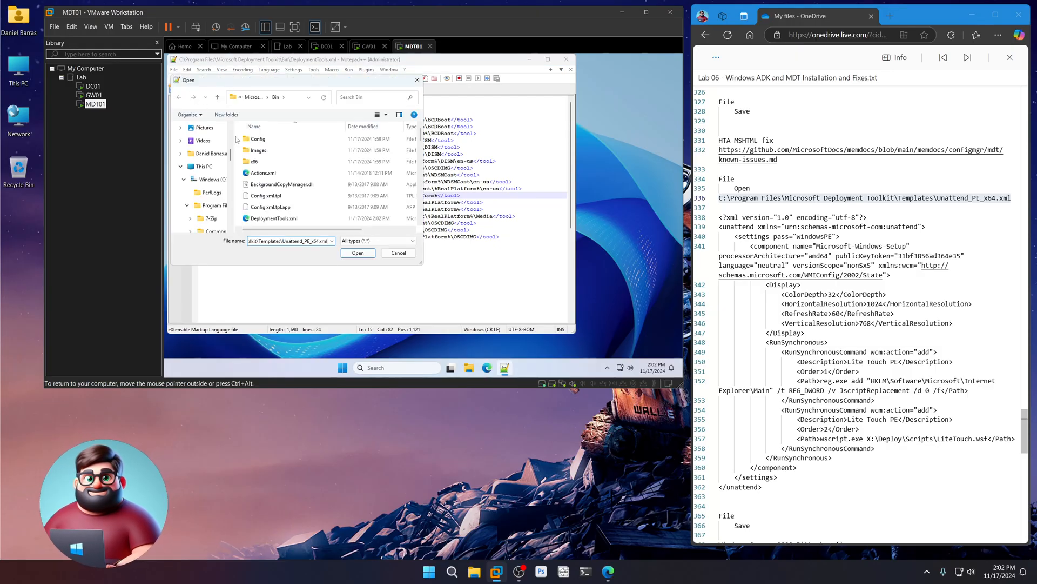
{"action": "left_click", "coordinate": [358, 254]}
- Replace Unattend_PE_x64.xml's contents with the notes' XML block and save it
{"action": "left_click_drag", "start_coordinate": [771, 490], "coordinate": [708, 219]}
{"action": "right_click", "coordinate": [761, 233]}
{"action": "left_click", "coordinate": [779, 280]}
{"action": "left_click", "coordinate": [263, 233]}
{"action": "key", "text": "ctrl+shift+Home"}
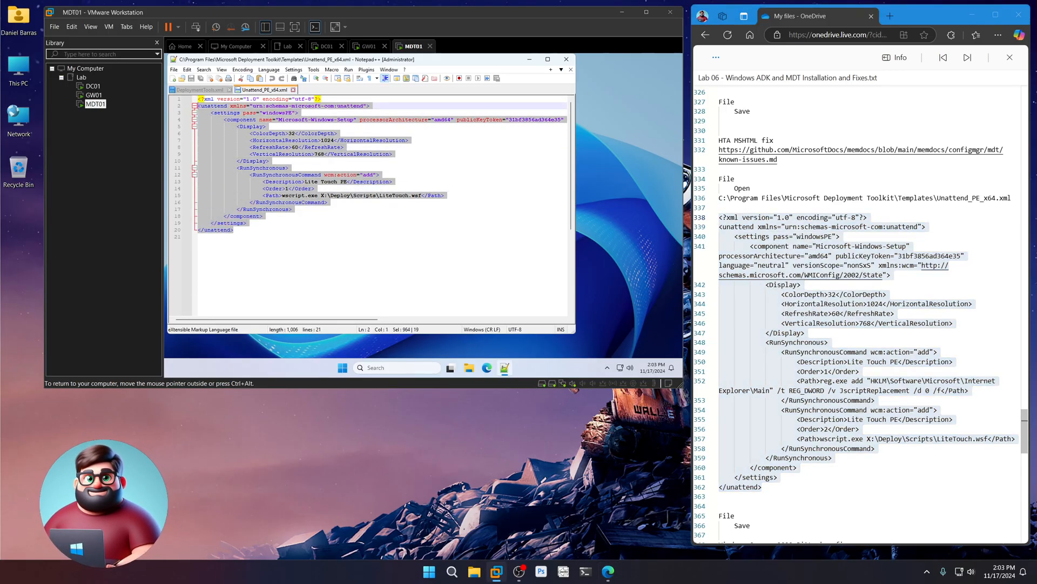
{"action": "key", "text": "ctrl+v"}
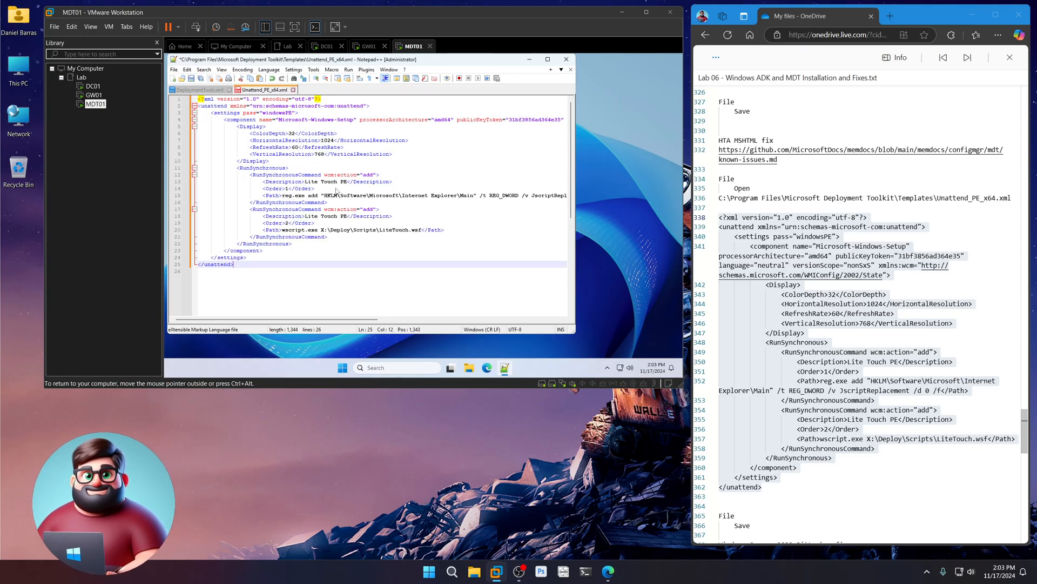
{"action": "left_click", "coordinate": [191, 78]}
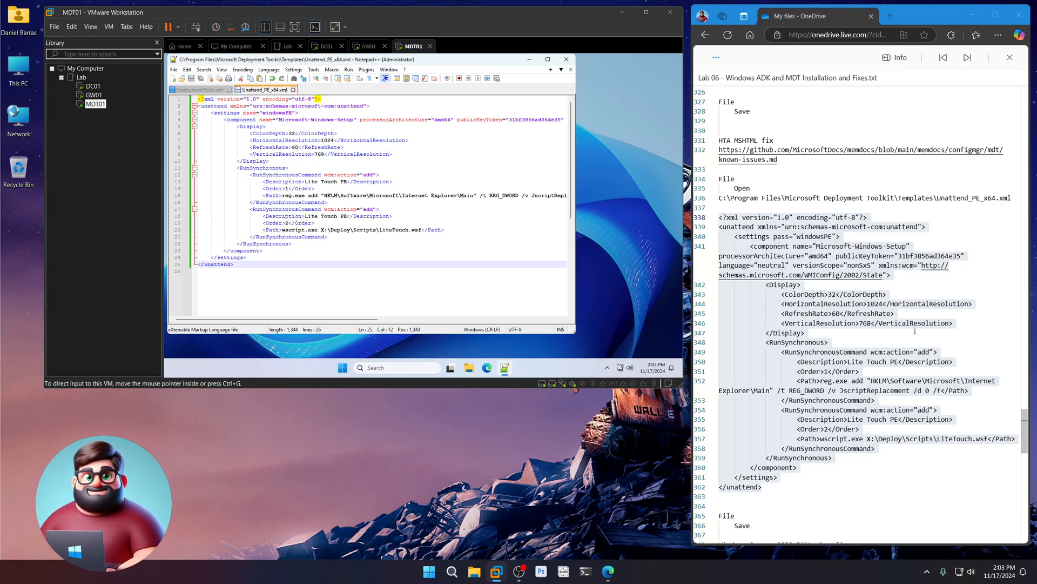
{"action": "scroll", "coordinate": [774, 409], "scroll_direction": "down", "scroll_amount": 4}
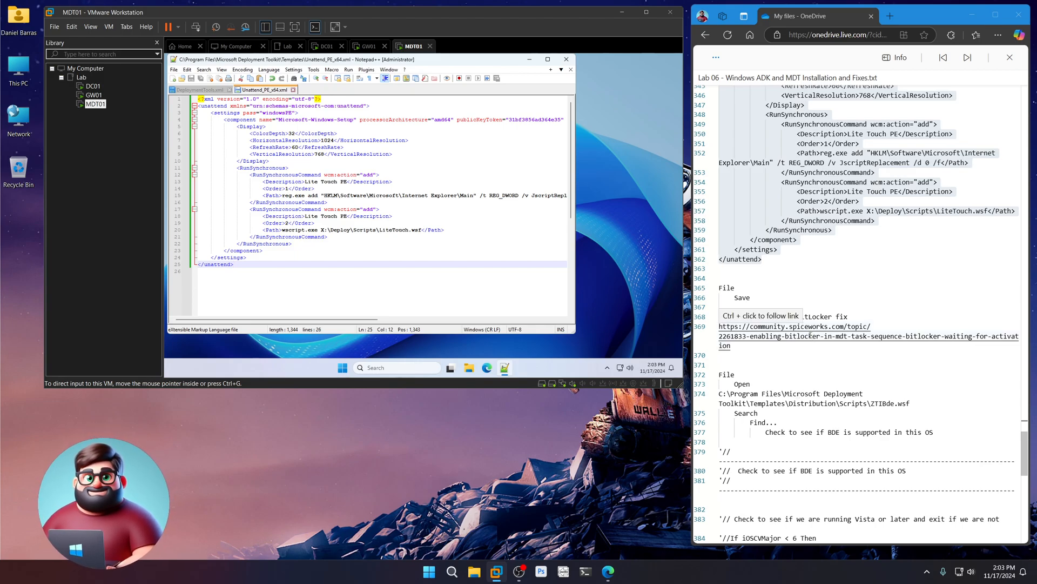
{"action": "left_click", "coordinate": [811, 336], "text": "ctrl"}
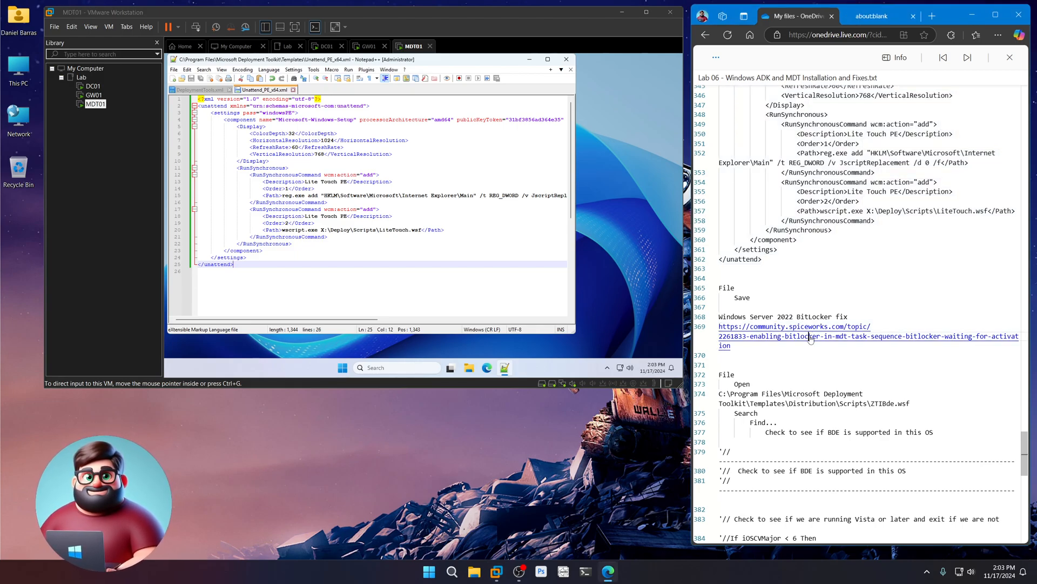
{"action": "left_click", "coordinate": [870, 19]}
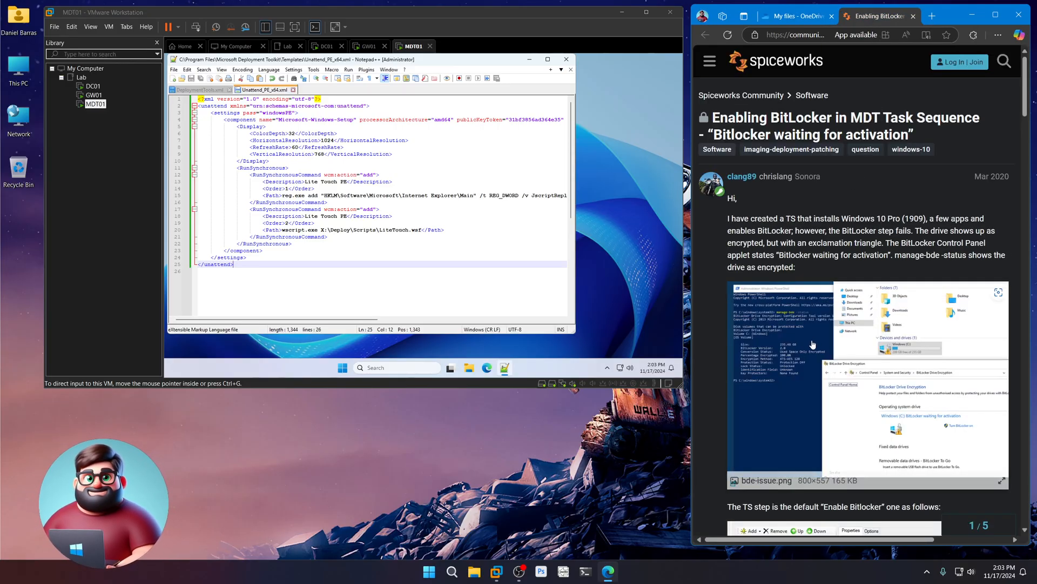
{"action": "scroll", "coordinate": [812, 344], "scroll_direction": "down", "scroll_amount": 15}
{"action": "scroll", "coordinate": [812, 341], "scroll_direction": "down", "scroll_amount": 5}
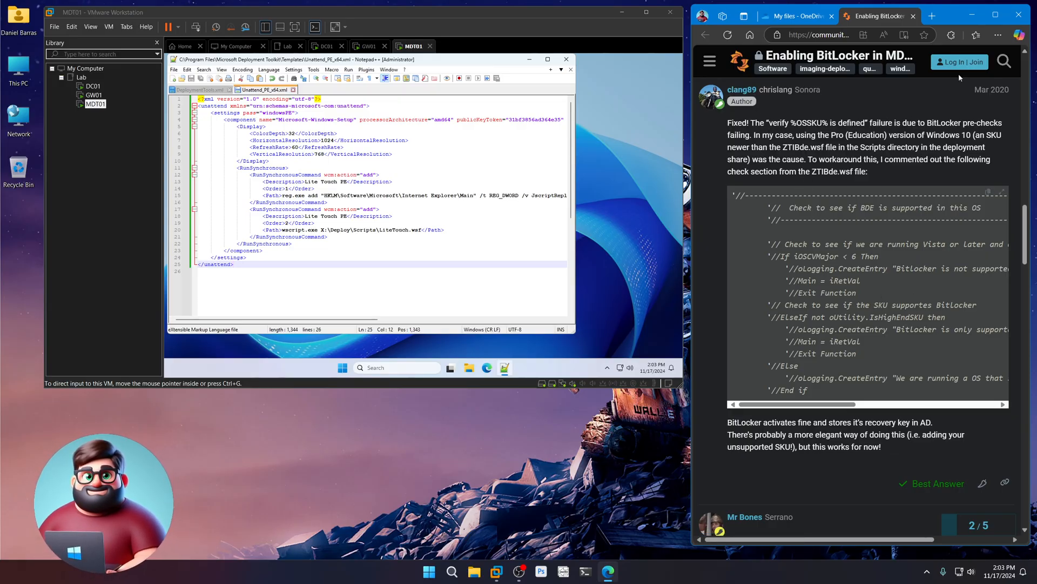
{"action": "left_click", "coordinate": [914, 17]}
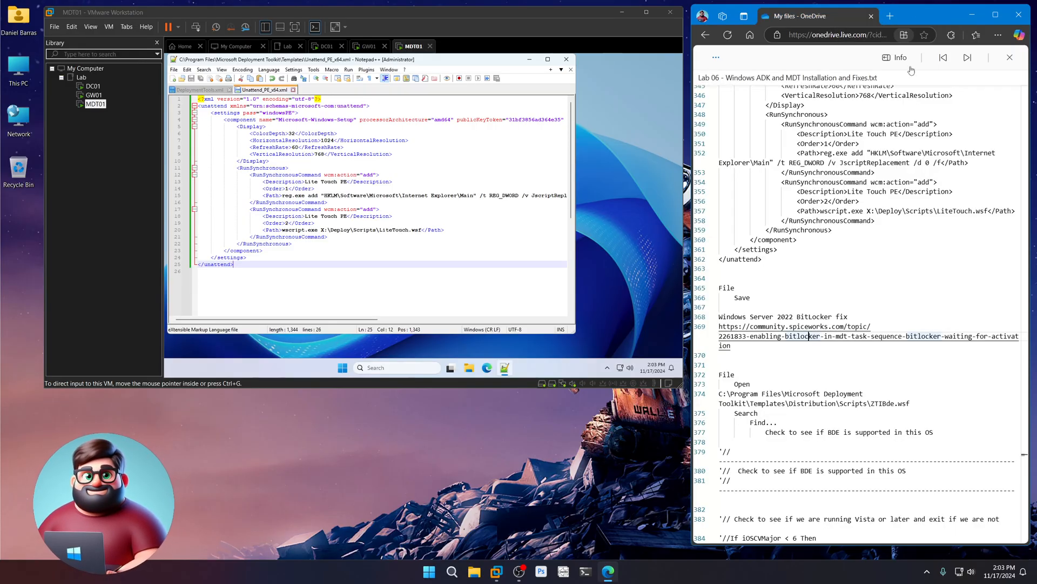
{"action": "scroll", "coordinate": [839, 376], "scroll_direction": "down", "scroll_amount": 3}
{"action": "scroll", "coordinate": [838, 375], "scroll_direction": "down", "scroll_amount": 1}
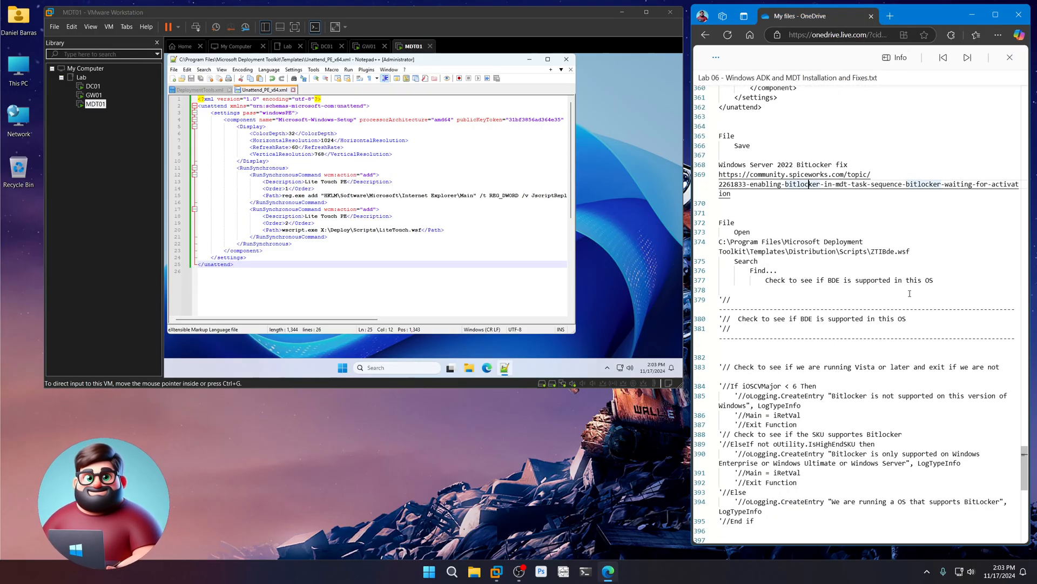
{"action": "left_click_drag", "start_coordinate": [910, 252], "coordinate": [718, 241]}
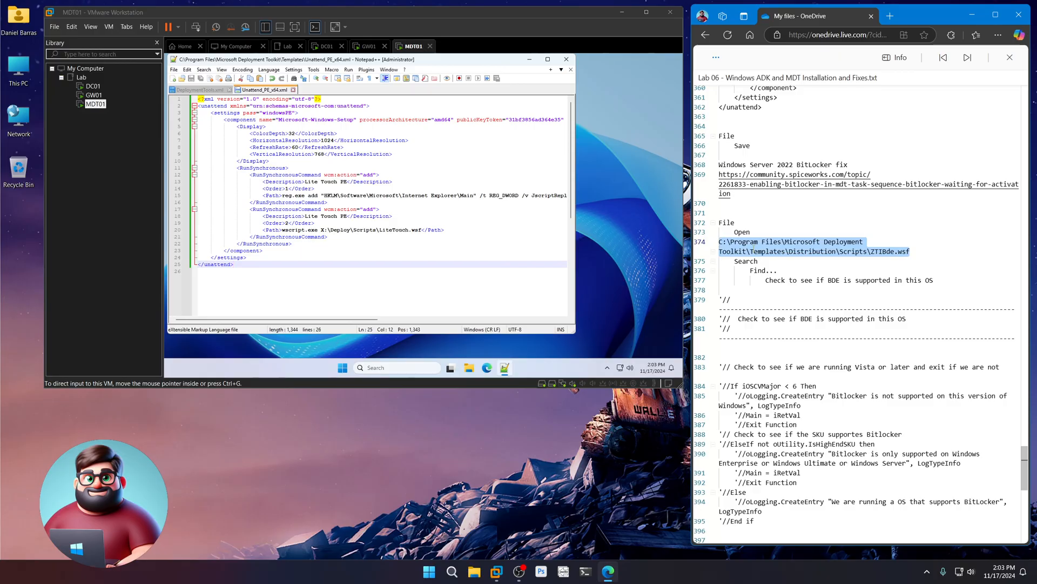
- Open ZTIBde.wsf in Notepad++ using the path copied from the notes
{"action": "right_click", "coordinate": [718, 243]}
{"action": "left_click", "coordinate": [768, 297]}
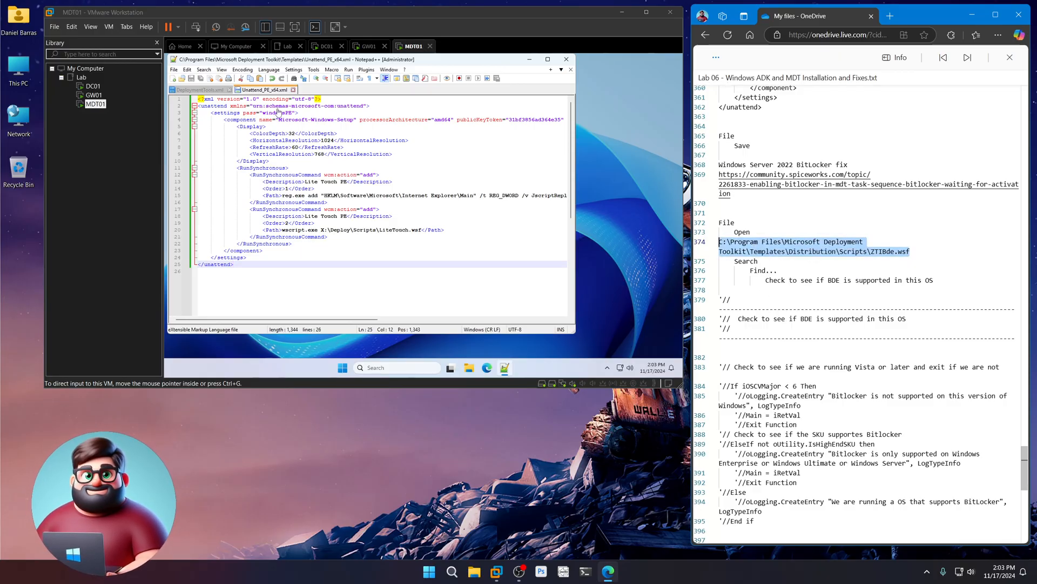
{"action": "left_click", "coordinate": [174, 69]}
{"action": "left_click", "coordinate": [191, 89]}
{"action": "key", "text": "ctrl+v"}
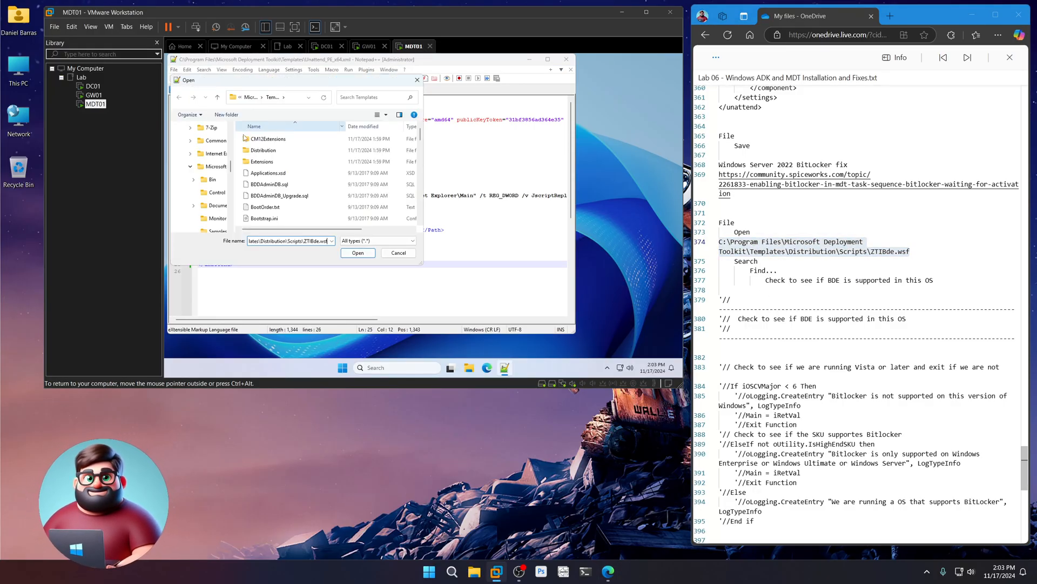
{"action": "left_click", "coordinate": [357, 253]}
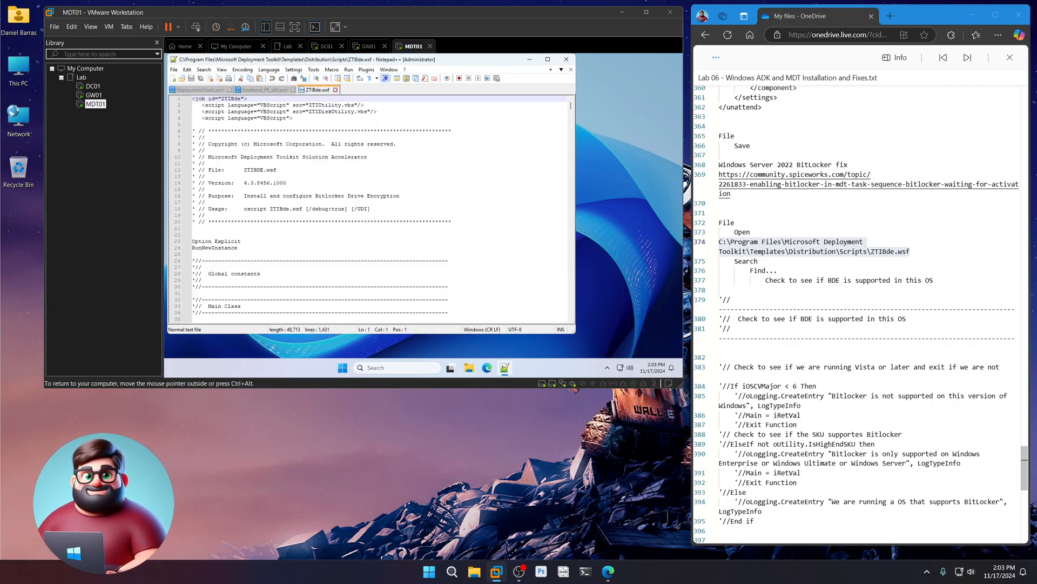
- Find the BDE support check in ZTIBde.wsf and select lines 151–167
{"action": "scroll", "coordinate": [784, 316], "scroll_direction": "down", "scroll_amount": 2}
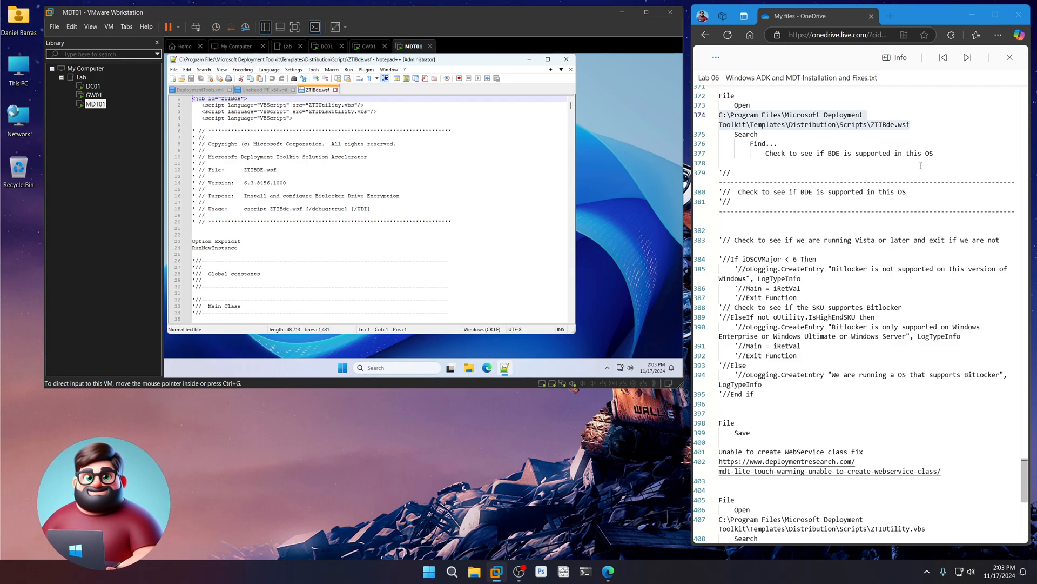
{"action": "left_click_drag", "start_coordinate": [934, 153], "coordinate": [765, 153]}
{"action": "right_click", "coordinate": [787, 155]}
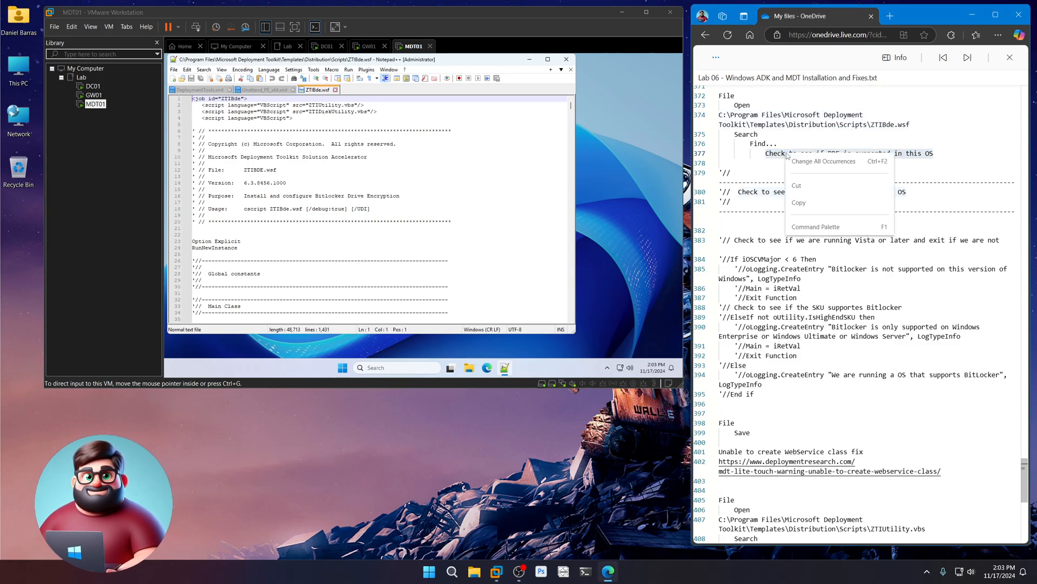
{"action": "left_click", "coordinate": [798, 203]}
{"action": "left_click", "coordinate": [203, 70]}
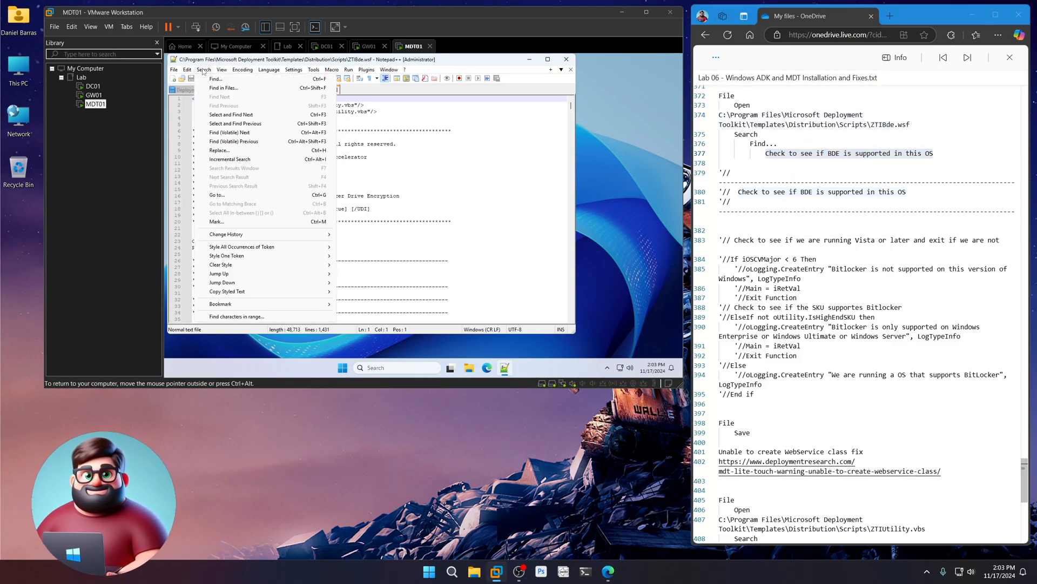
{"action": "left_click", "coordinate": [215, 79]}
{"action": "key", "text": "ctrl+v"}
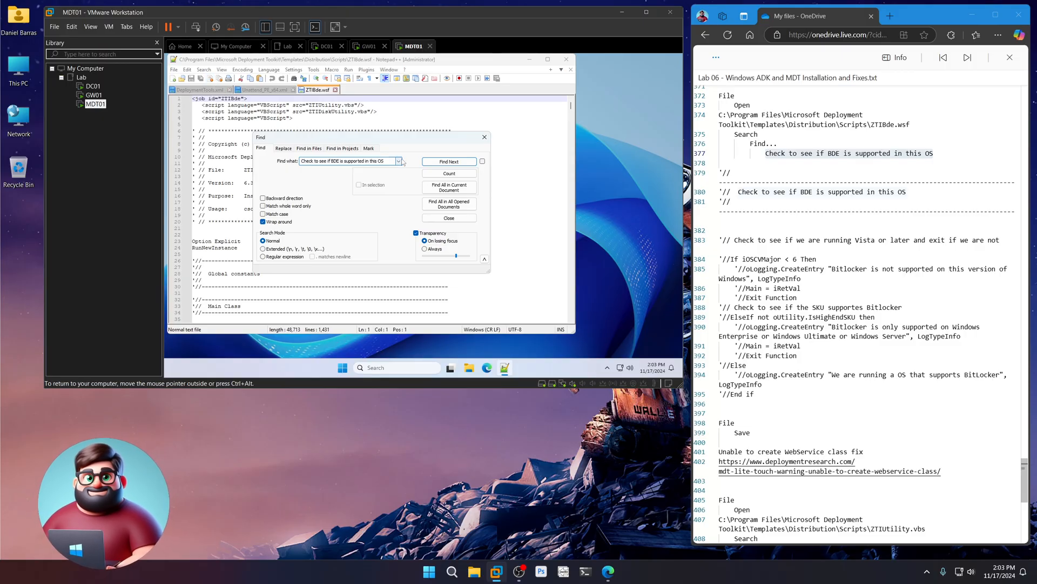
{"action": "left_click", "coordinate": [449, 162]}
{"action": "left_click", "coordinate": [449, 218]}
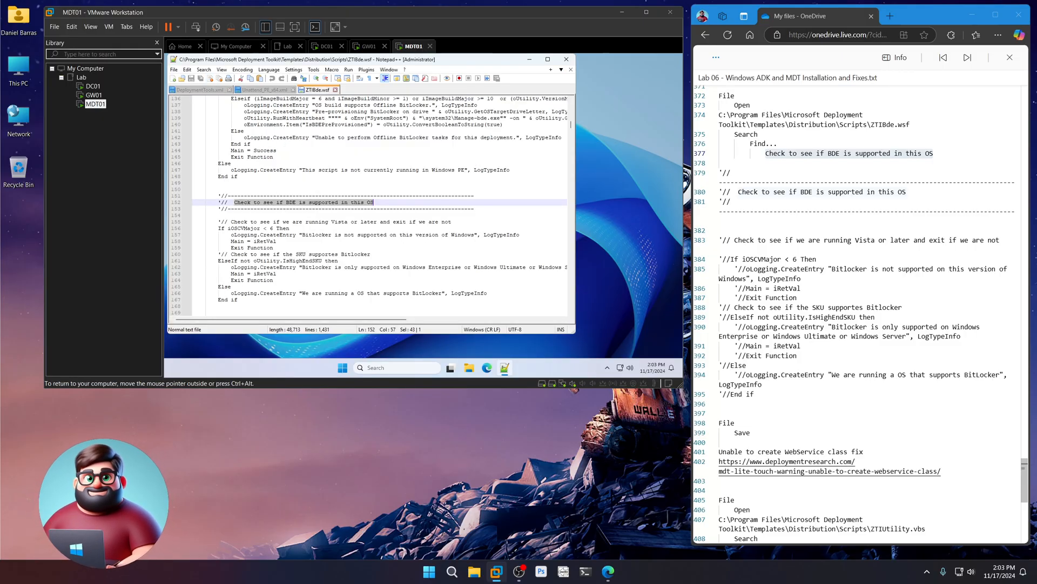
{"action": "left_click_drag", "start_coordinate": [238, 300], "coordinate": [193, 196]}
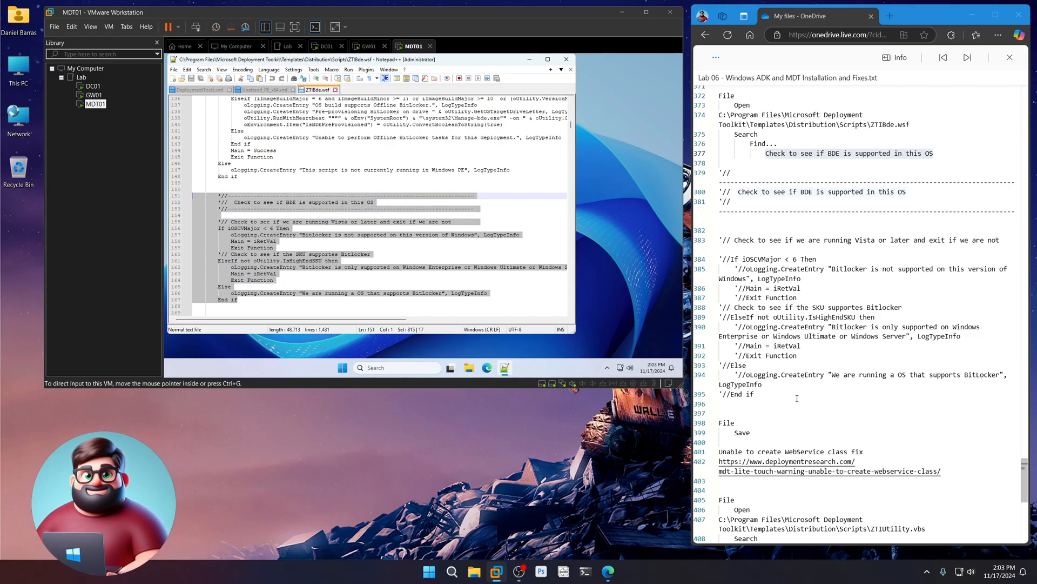
- Paste the commented-out check block from notes lines 383–395 over them and save
{"action": "left_click_drag", "start_coordinate": [763, 394], "coordinate": [703, 244]}
{"action": "right_click", "coordinate": [737, 276]}
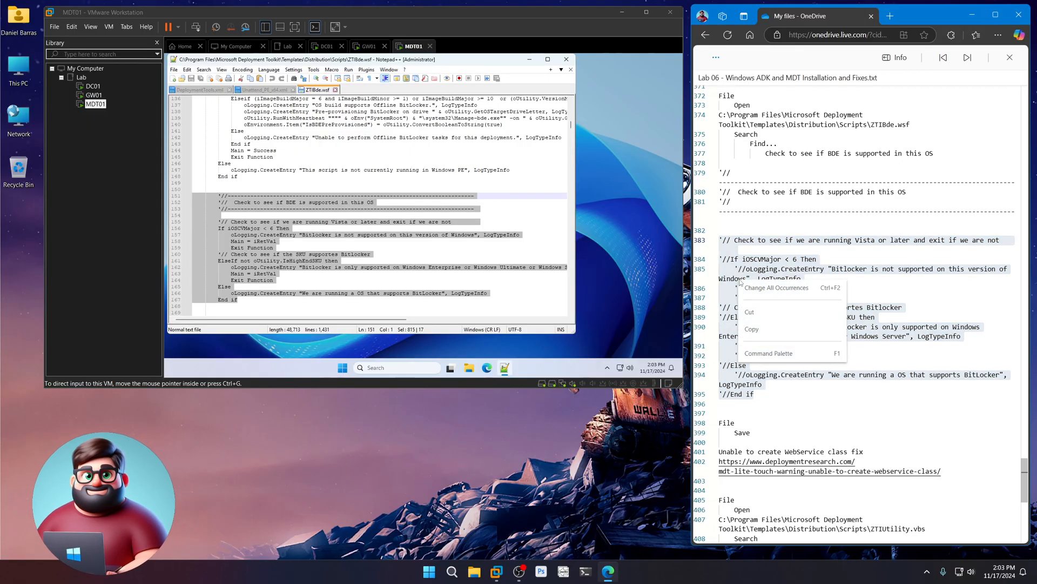
{"action": "left_click", "coordinate": [754, 328]}
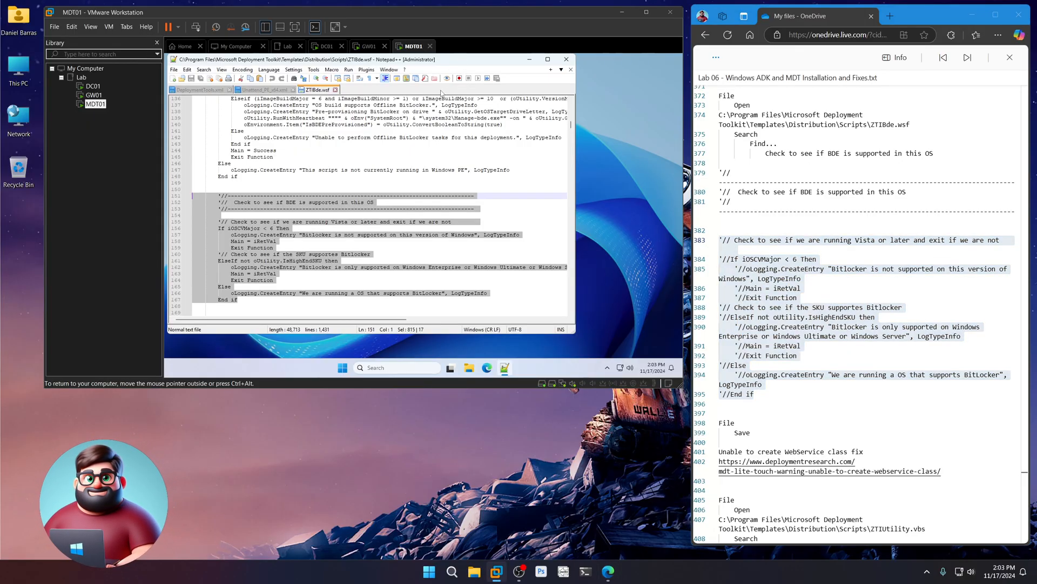
{"action": "key", "text": "ctrl+v"}
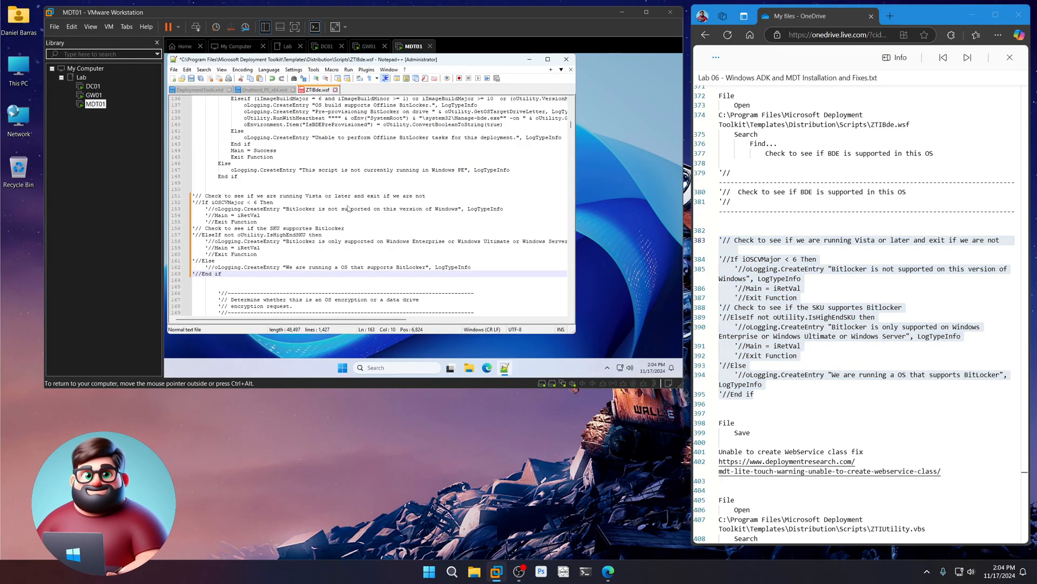
{"action": "left_click", "coordinate": [192, 78]}
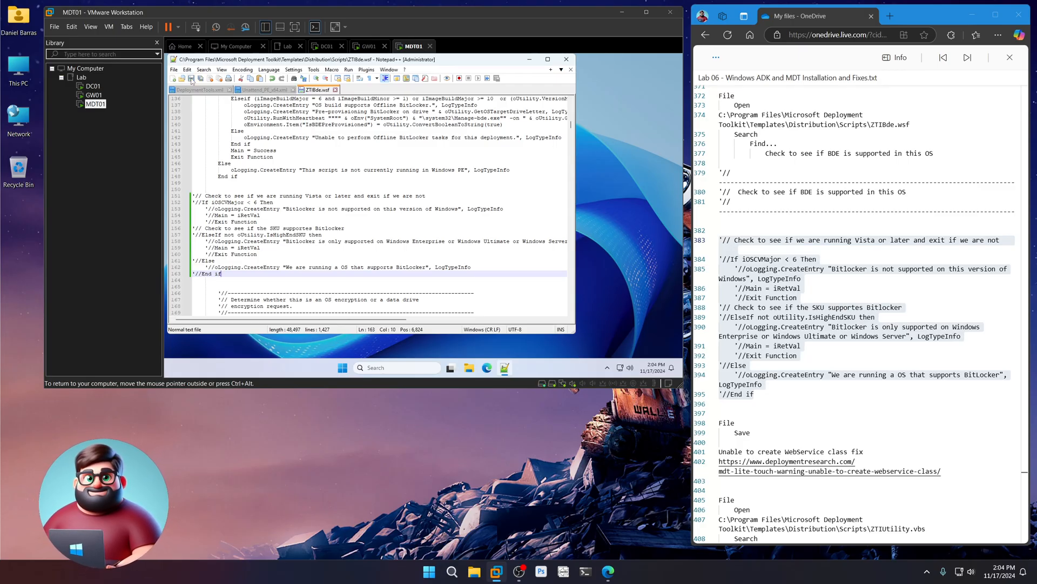
{"action": "scroll", "coordinate": [770, 368], "scroll_direction": "down", "scroll_amount": 3}
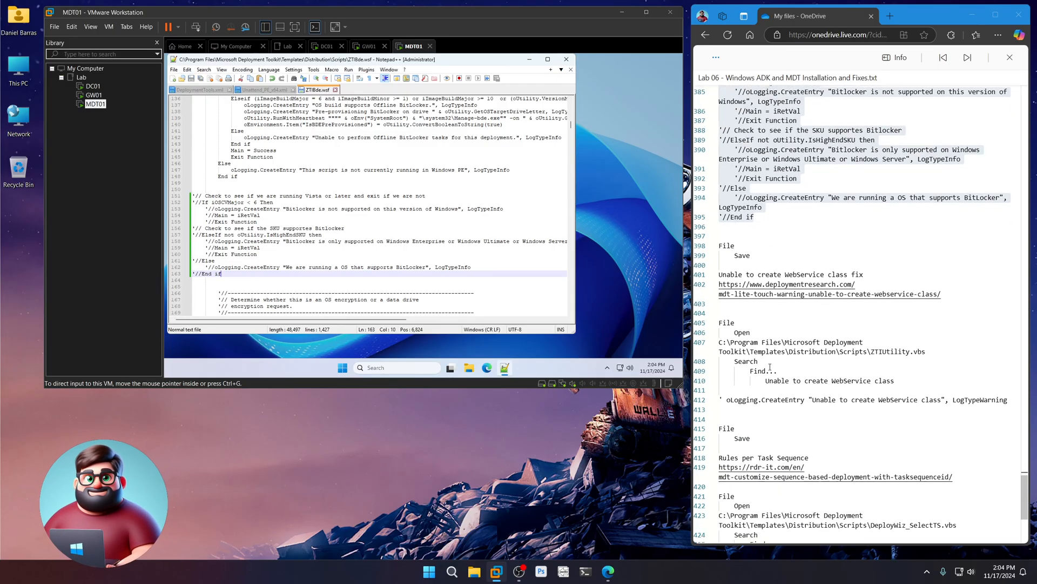
{"action": "left_click", "coordinate": [767, 293], "text": "ctrl"}
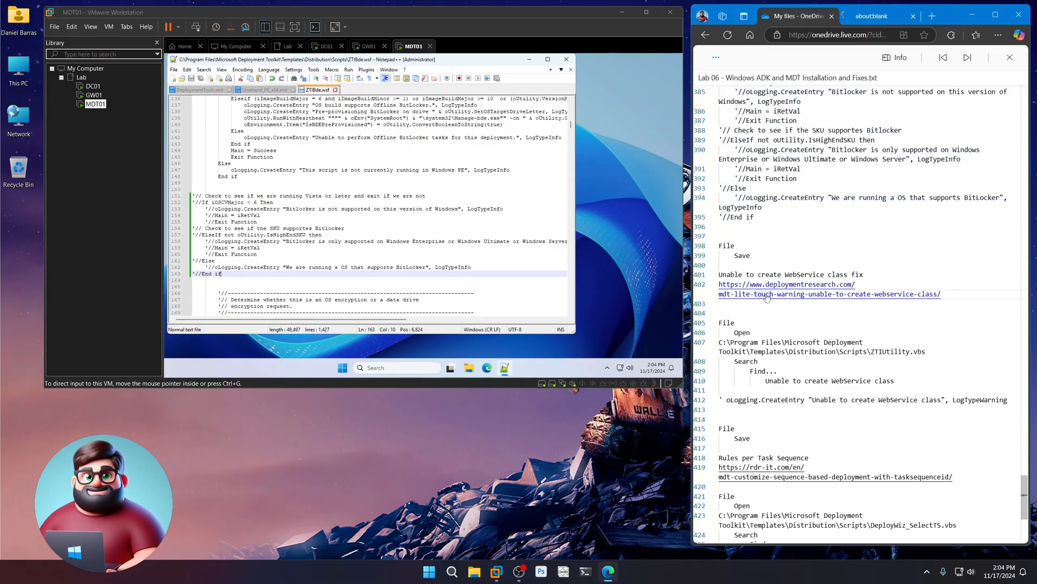
{"action": "left_click", "coordinate": [873, 16]}
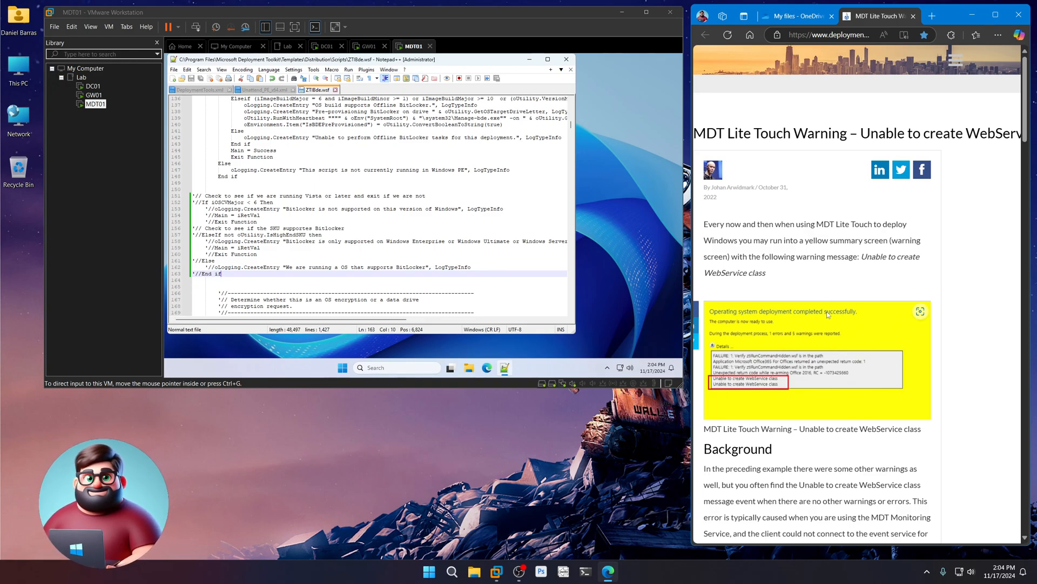
{"action": "scroll", "coordinate": [821, 319], "scroll_direction": "down", "scroll_amount": 3}
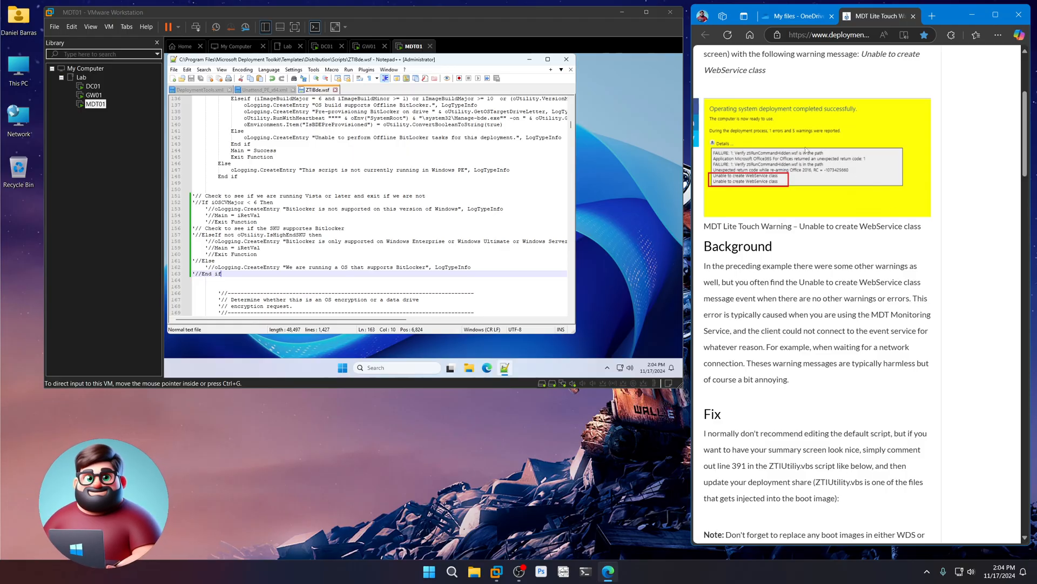
{"action": "scroll", "coordinate": [825, 341], "scroll_direction": "up", "scroll_amount": 3}
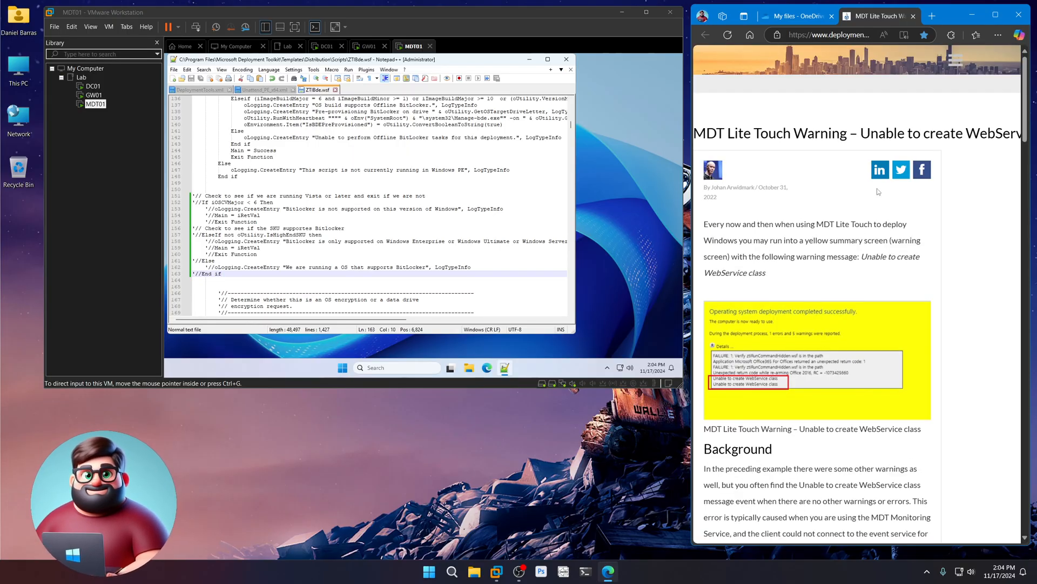
{"action": "left_click", "coordinate": [912, 16]}
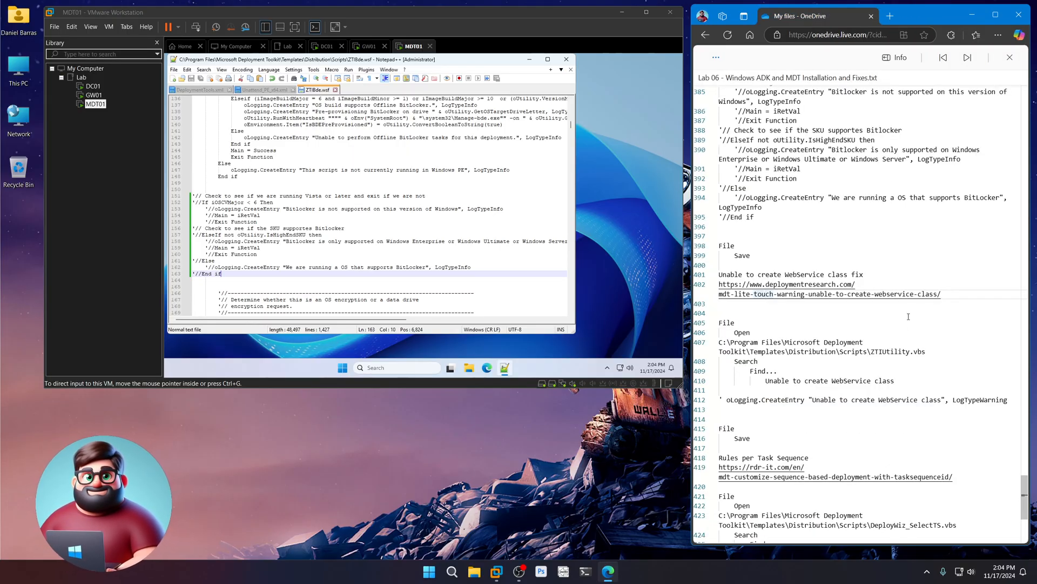
{"action": "scroll", "coordinate": [919, 302], "scroll_direction": "down", "scroll_amount": 1}
- Open ZTIUtility.vbs in Notepad++ using the path copied from the notes
{"action": "left_click_drag", "start_coordinate": [926, 301], "coordinate": [719, 292]}
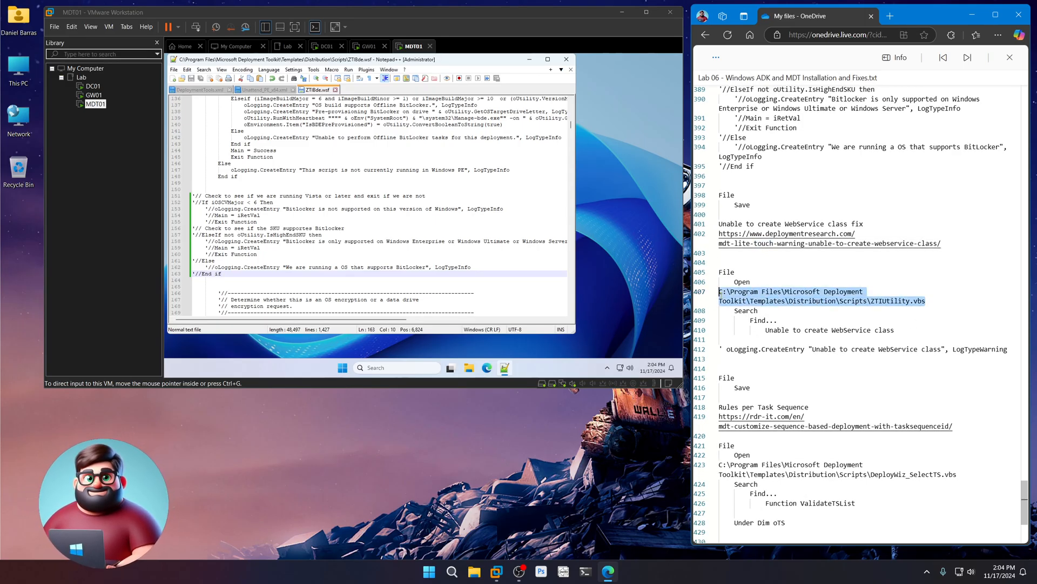
{"action": "right_click", "coordinate": [745, 297]}
{"action": "left_click", "coordinate": [762, 347]}
{"action": "left_click", "coordinate": [175, 70]}
{"action": "left_click", "coordinate": [190, 87]}
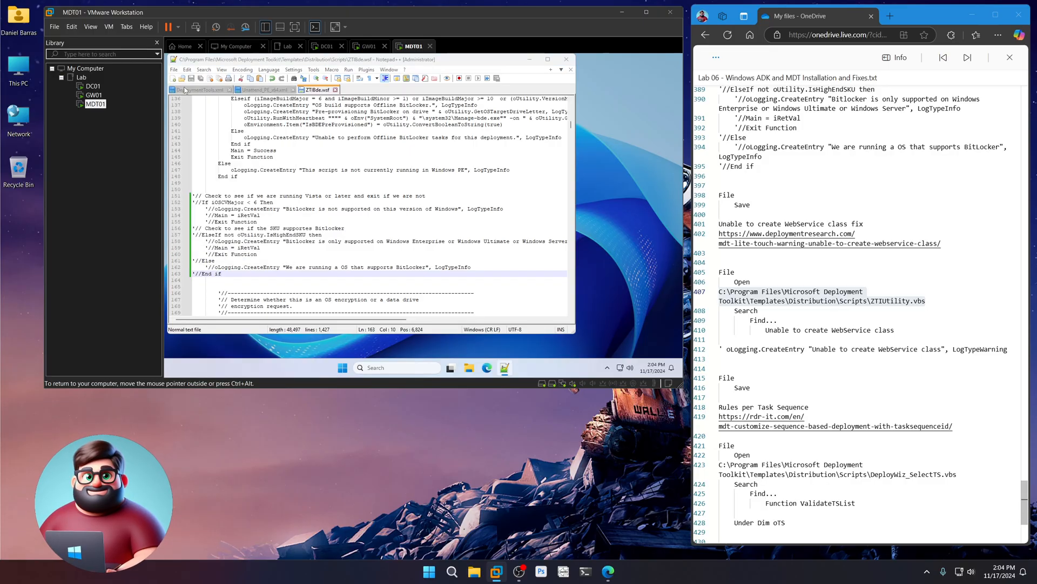
{"action": "key", "text": "ctrl+v"}
{"action": "left_click", "coordinate": [358, 253]}
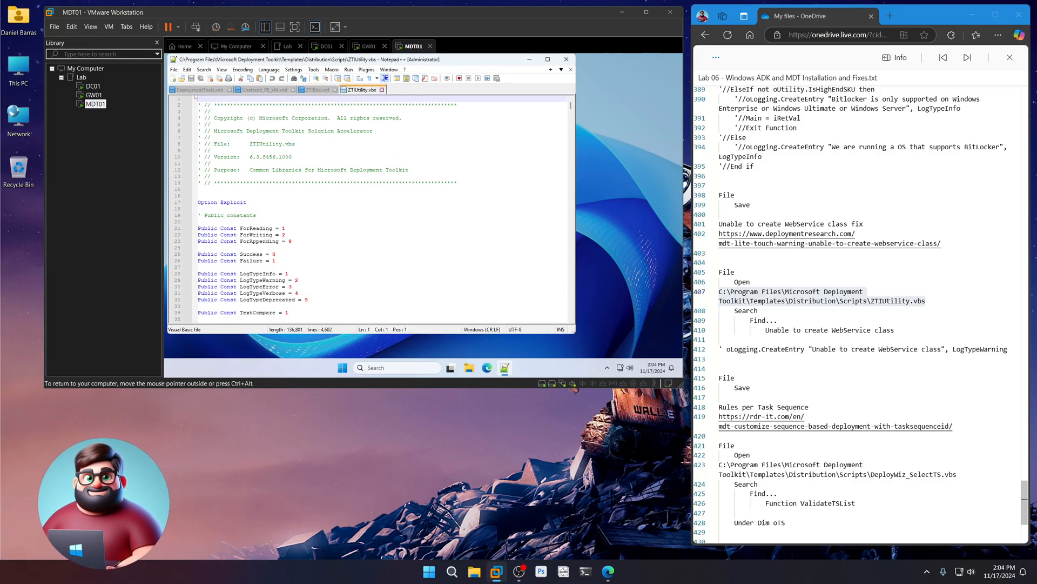
- Find the 'Unable to create WebService class' warning line in ZTIUtility.vbs
{"action": "left_click_drag", "start_coordinate": [895, 330], "coordinate": [764, 332]}
{"action": "right_click", "coordinate": [764, 332]}
{"action": "left_click", "coordinate": [804, 381]}
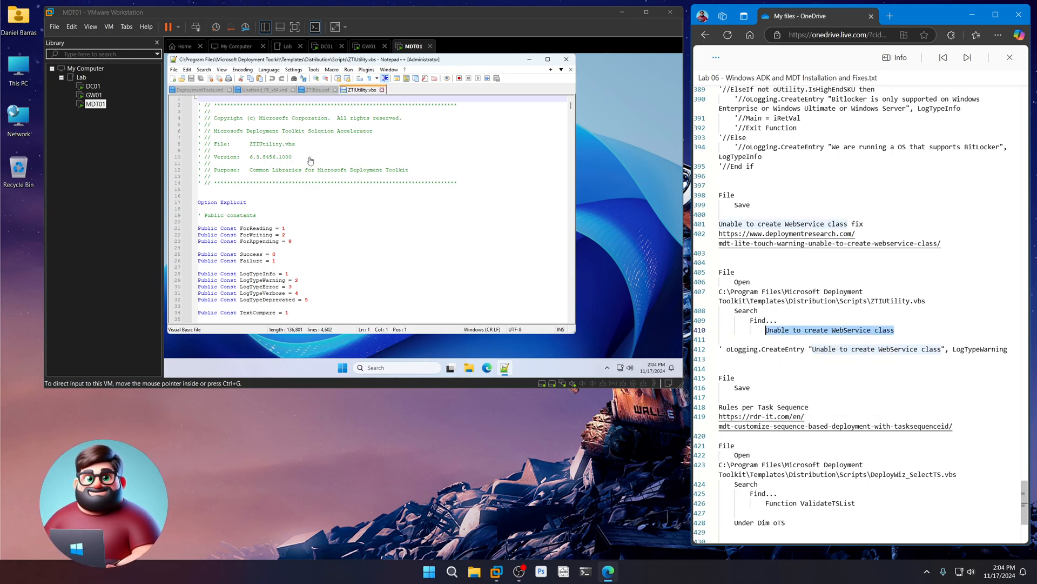
{"action": "left_click", "coordinate": [207, 70]}
{"action": "left_click", "coordinate": [207, 71]}
{"action": "left_click", "coordinate": [211, 80]}
{"action": "key", "text": "ctrl+v"}
{"action": "left_click", "coordinate": [449, 161]}
{"action": "left_click", "coordinate": [449, 218]}
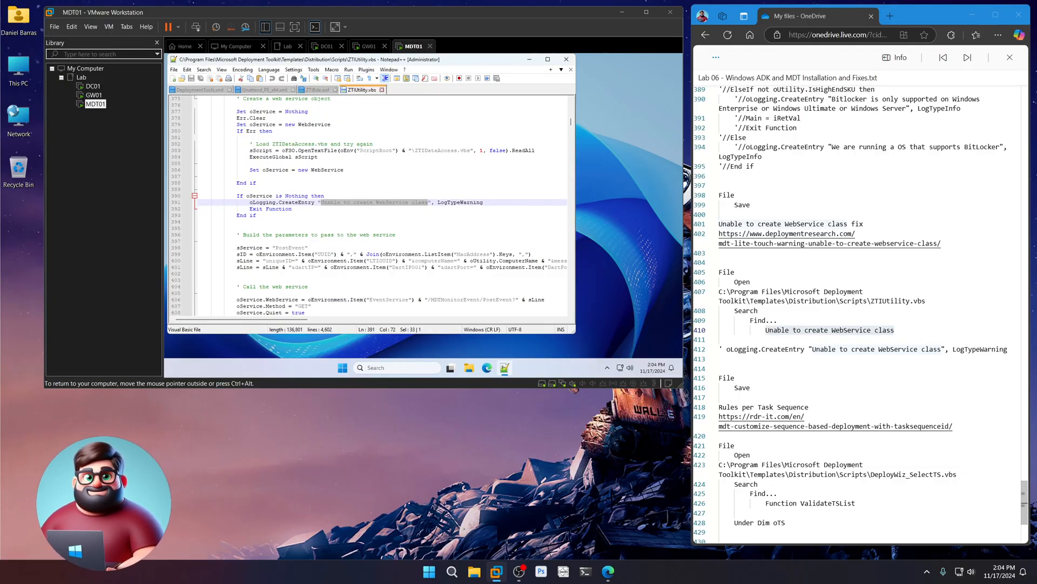
- Comment out the oLogging line 391 with a leading ' and save ZTIUtility.vbs
{"action": "left_click", "coordinate": [249, 203]}
{"action": "type", "text": "'"}
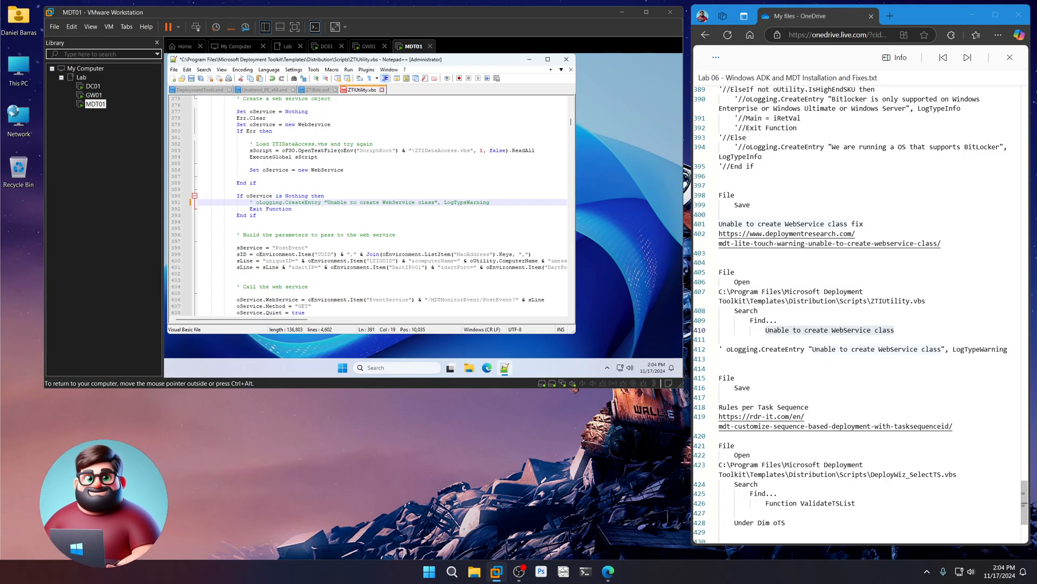
{"action": "key", "text": "ctrl+s"}
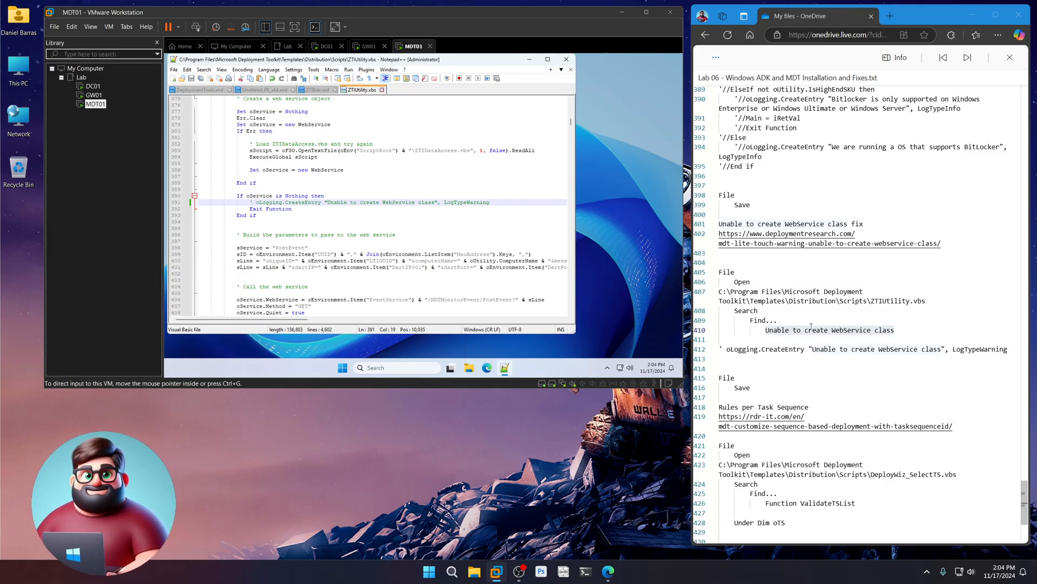
{"action": "scroll", "coordinate": [811, 326], "scroll_direction": "down", "scroll_amount": 5}
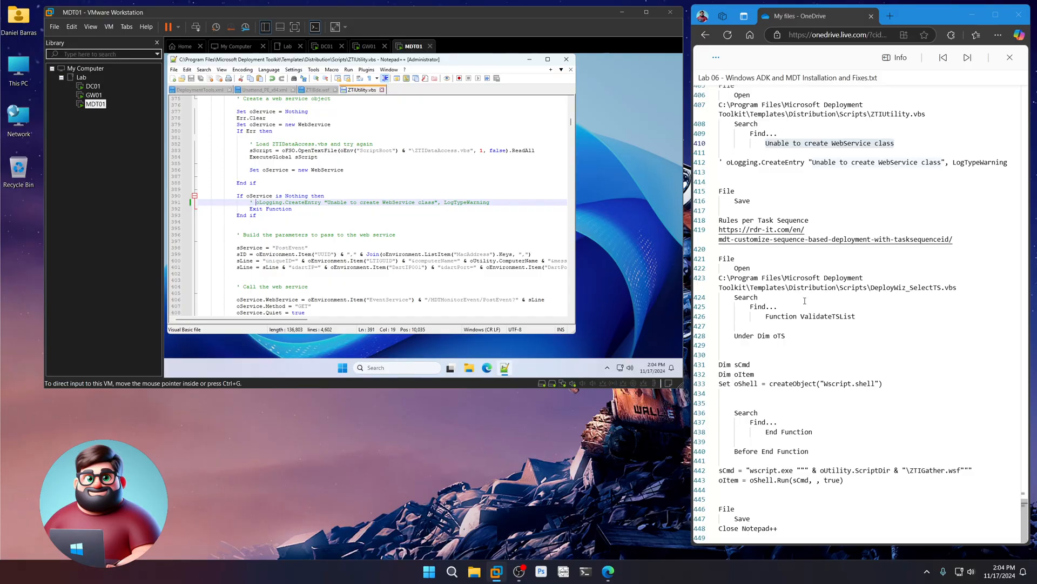
- Read the rdr-it TaskSequenceID article, reviewing its DEPLOYW10X64 example and application lines
{"action": "left_click", "coordinate": [764, 240], "text": "ctrl"}
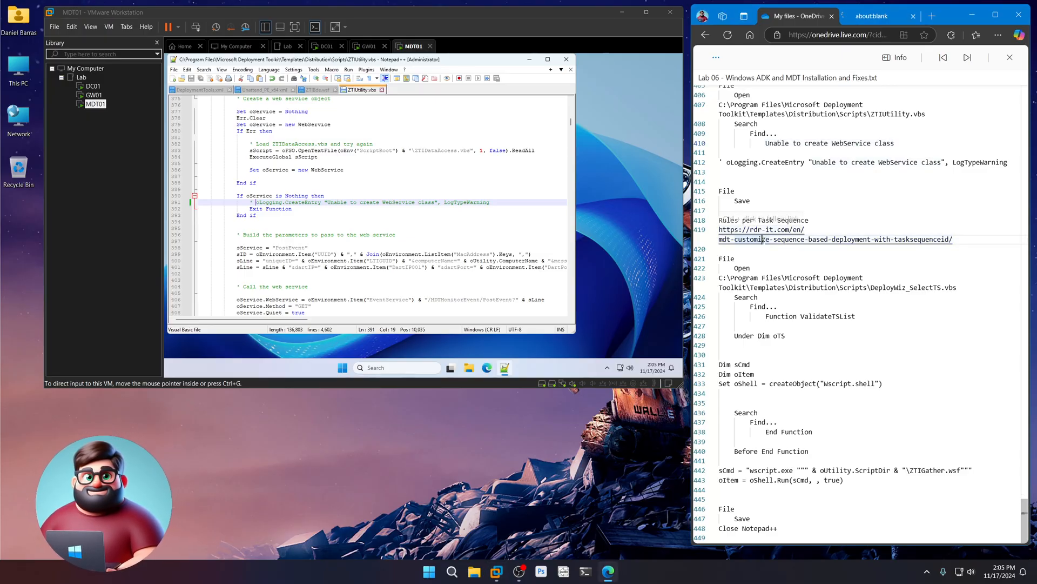
{"action": "left_click", "coordinate": [874, 18]}
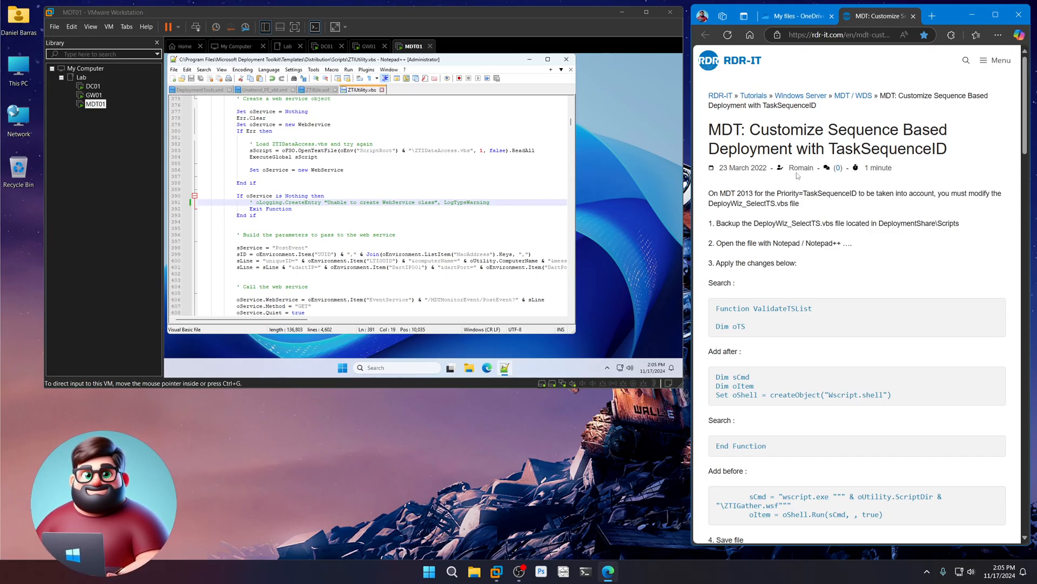
{"action": "left_click_drag", "start_coordinate": [787, 168], "coordinate": [811, 166]}
{"action": "left_click", "coordinate": [816, 293]}
{"action": "scroll", "coordinate": [815, 294], "scroll_direction": "down", "scroll_amount": 2}
{"action": "scroll", "coordinate": [817, 297], "scroll_direction": "down", "scroll_amount": 8}
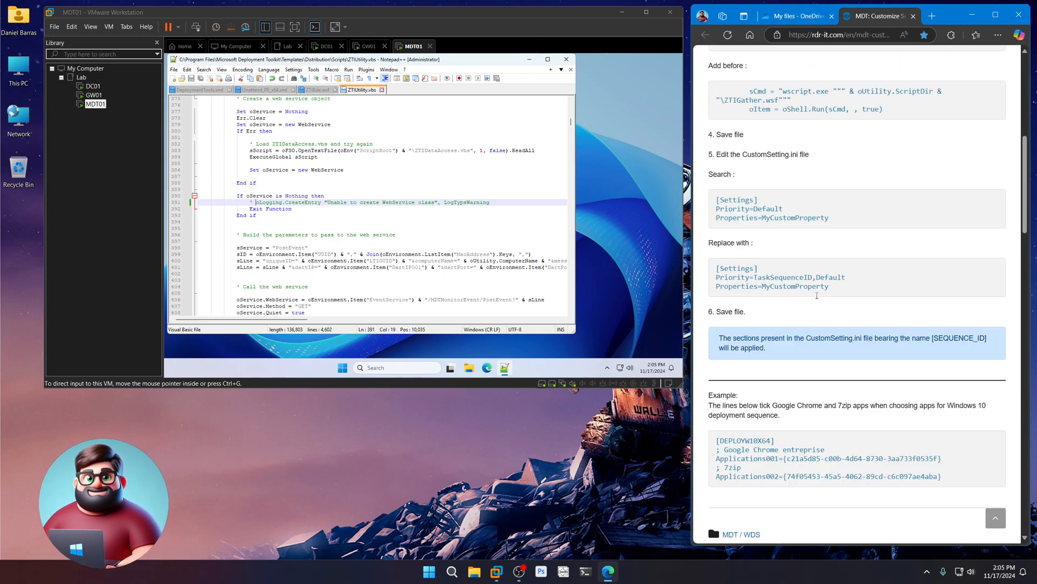
{"action": "scroll", "coordinate": [822, 293], "scroll_direction": "down", "scroll_amount": 2}
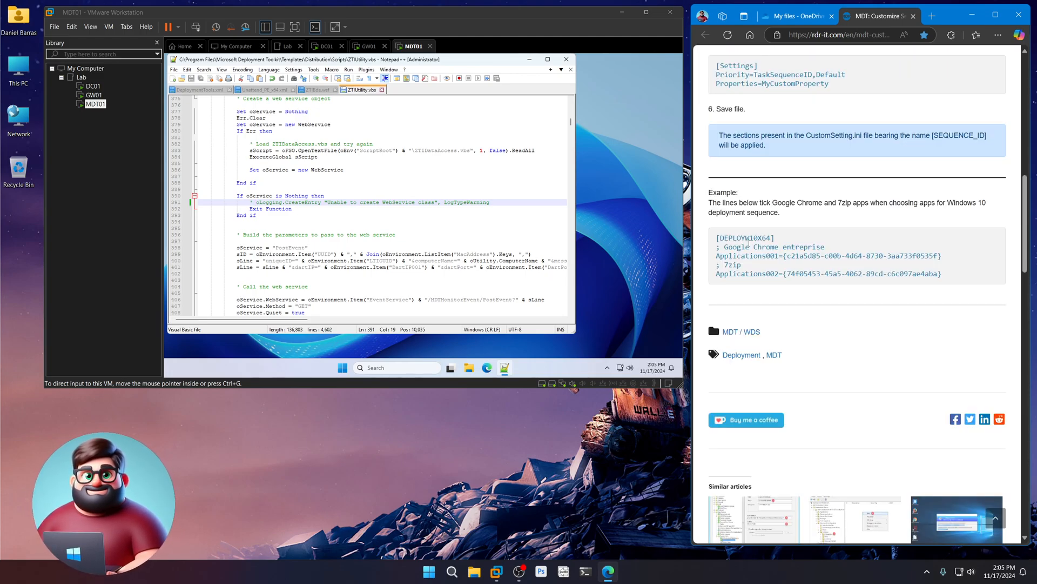
{"action": "left_click_drag", "start_coordinate": [718, 238], "coordinate": [773, 239]}
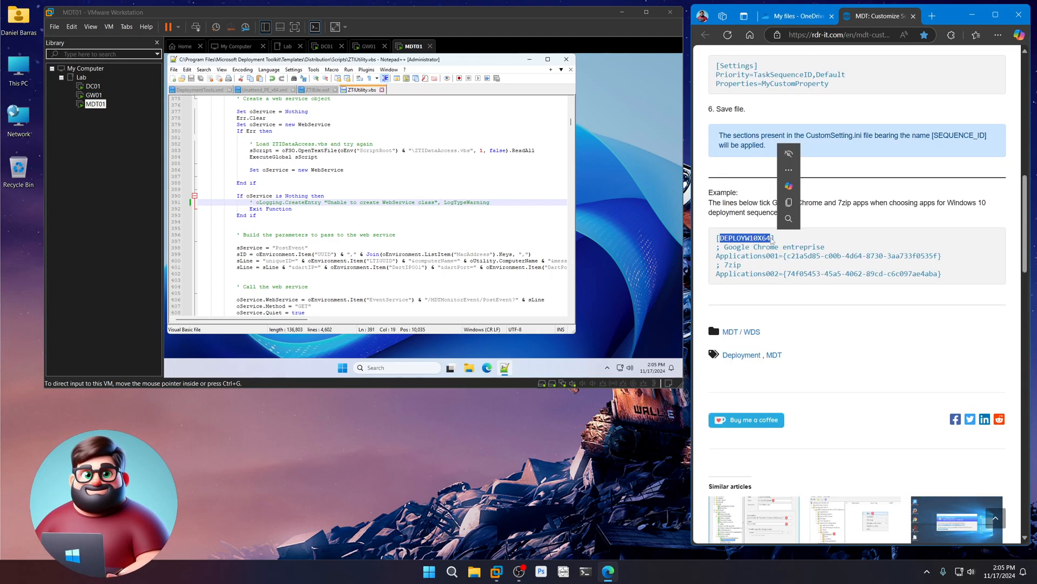
{"action": "left_click", "coordinate": [965, 279]}
{"action": "left_click_drag", "start_coordinate": [945, 274], "coordinate": [717, 245]}
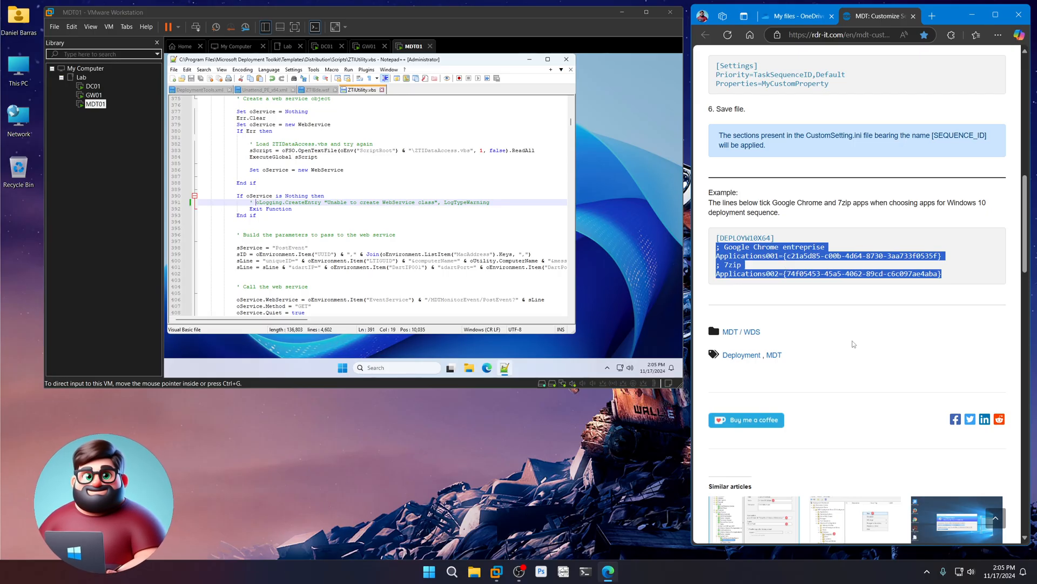
- Close the MDT customization article to return to the Lab 06 notes
{"action": "scroll", "coordinate": [854, 343], "scroll_direction": "up", "scroll_amount": 5}
{"action": "scroll", "coordinate": [857, 355], "scroll_direction": "down", "scroll_amount": 3}
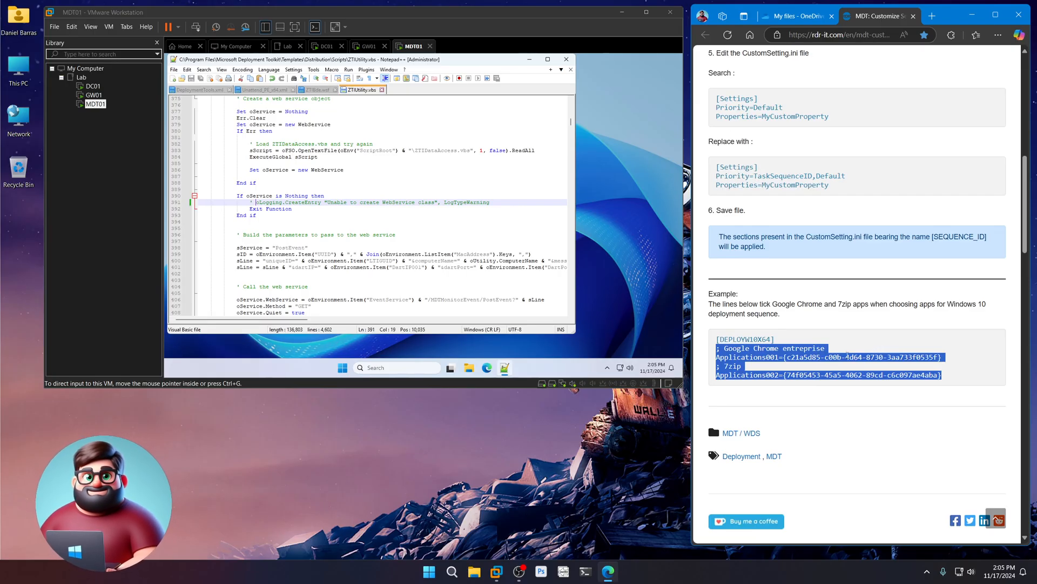
{"action": "scroll", "coordinate": [834, 374], "scroll_direction": "up", "scroll_amount": 3}
{"action": "scroll", "coordinate": [789, 255], "scroll_direction": "up", "scroll_amount": 3}
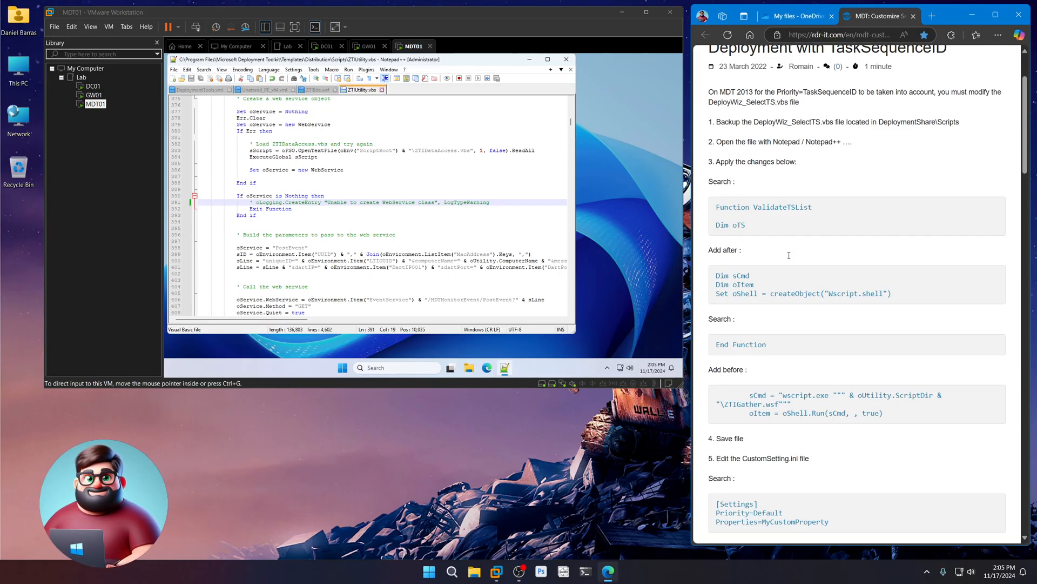
{"action": "scroll", "coordinate": [826, 282], "scroll_direction": "down", "scroll_amount": 6}
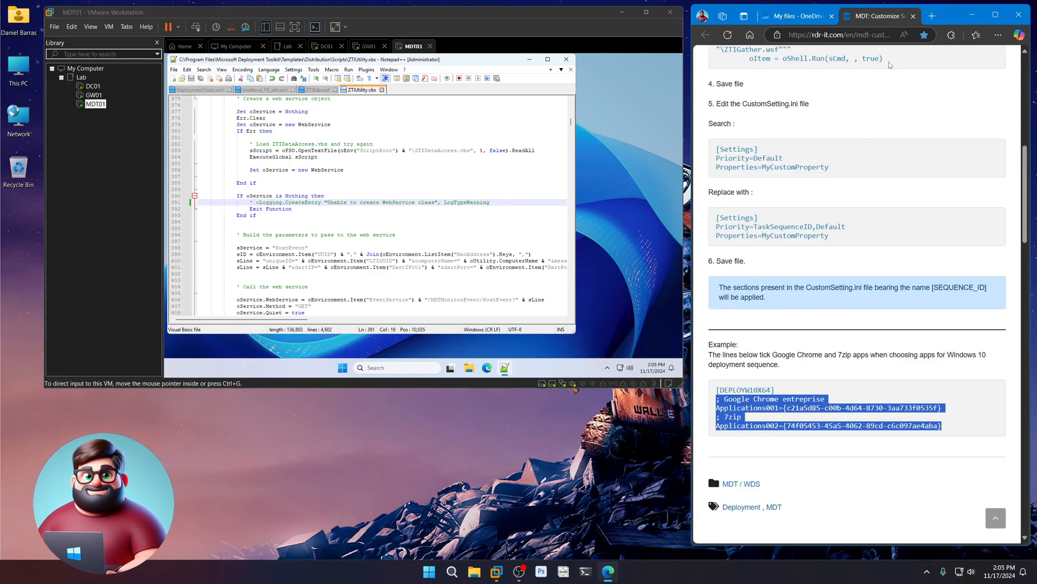
{"action": "left_click", "coordinate": [914, 16]}
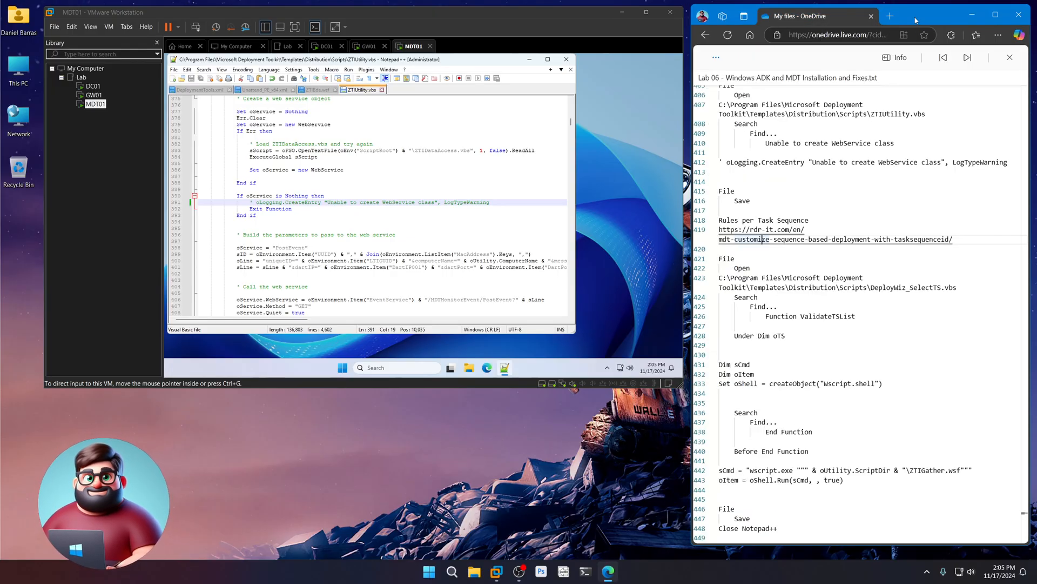
- Open DeployWiz_SelectTS.vbs in Notepad++ using the path copied from the notes
{"action": "left_click_drag", "start_coordinate": [956, 291], "coordinate": [723, 277]}
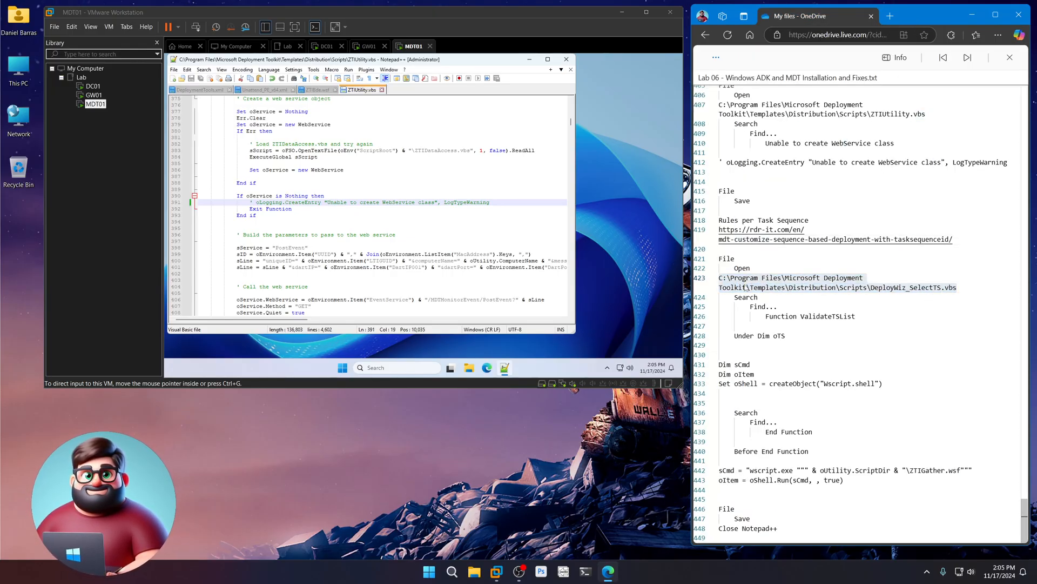
{"action": "right_click", "coordinate": [742, 282]}
{"action": "left_click", "coordinate": [769, 334]}
{"action": "left_click", "coordinate": [182, 78]}
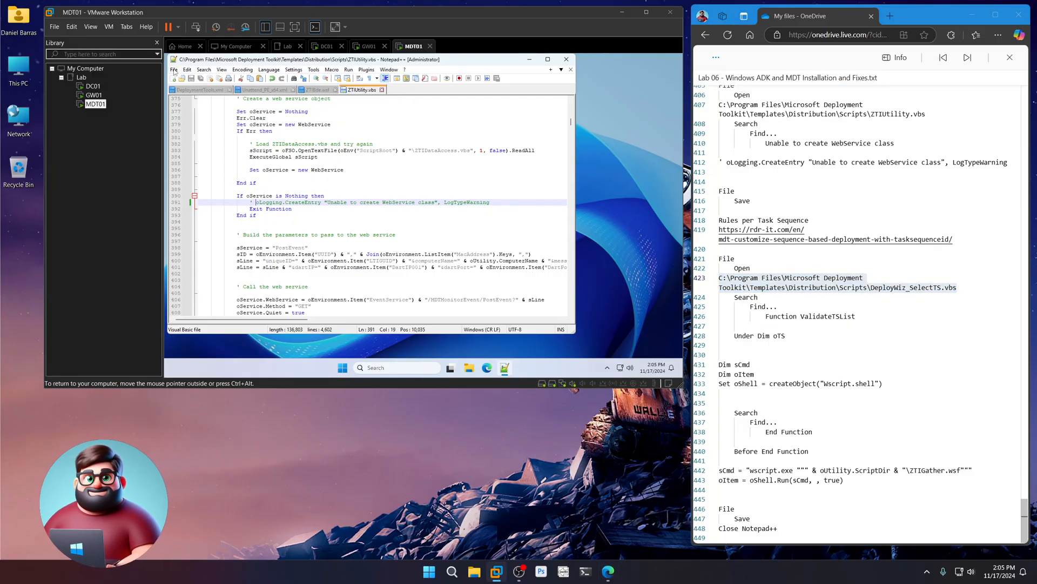
{"action": "key", "text": "ctrl+v"}
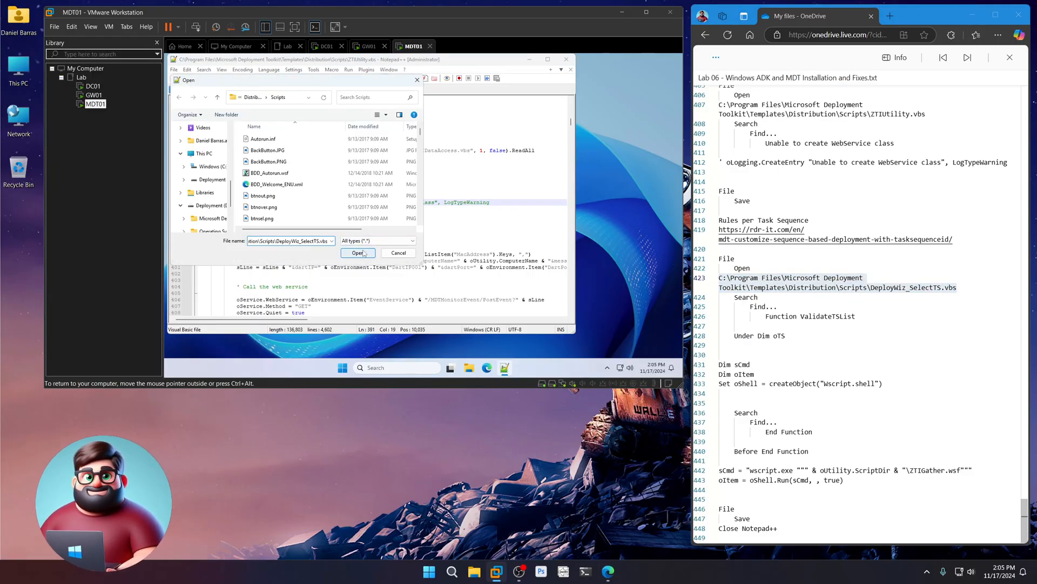
{"action": "left_click", "coordinate": [358, 253]}
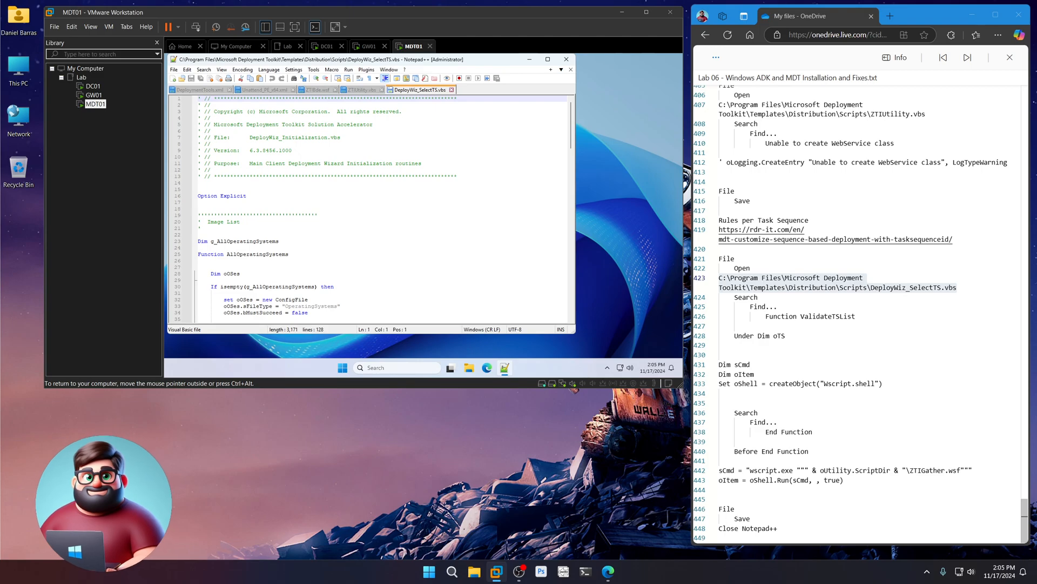
- Find the Function ValidateTSList section in DeployWiz_SelectTS.vbs
{"action": "left_click_drag", "start_coordinate": [872, 317], "coordinate": [765, 317]}
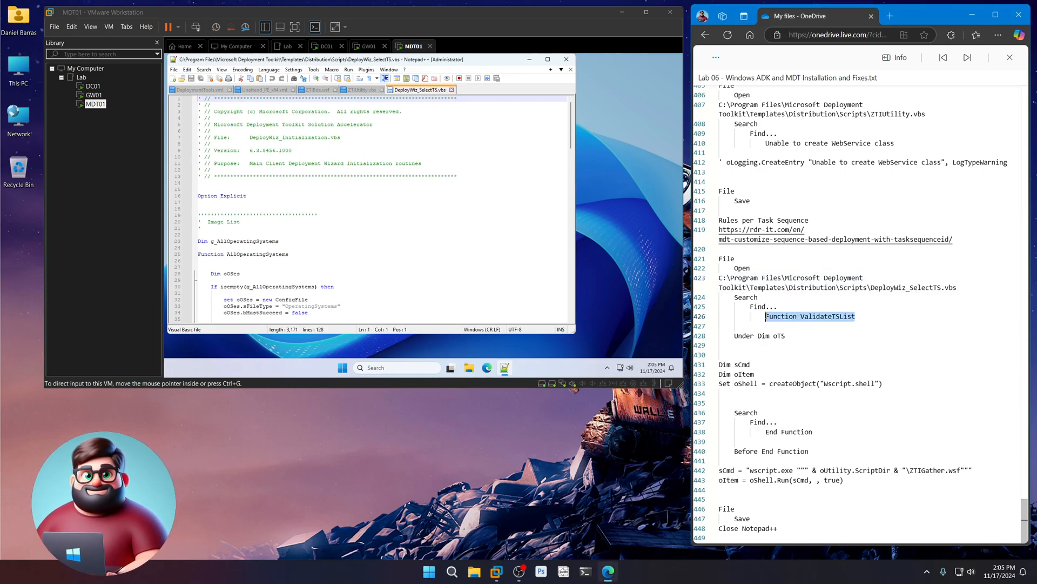
{"action": "right_click", "coordinate": [789, 317]}
{"action": "left_click", "coordinate": [799, 366]}
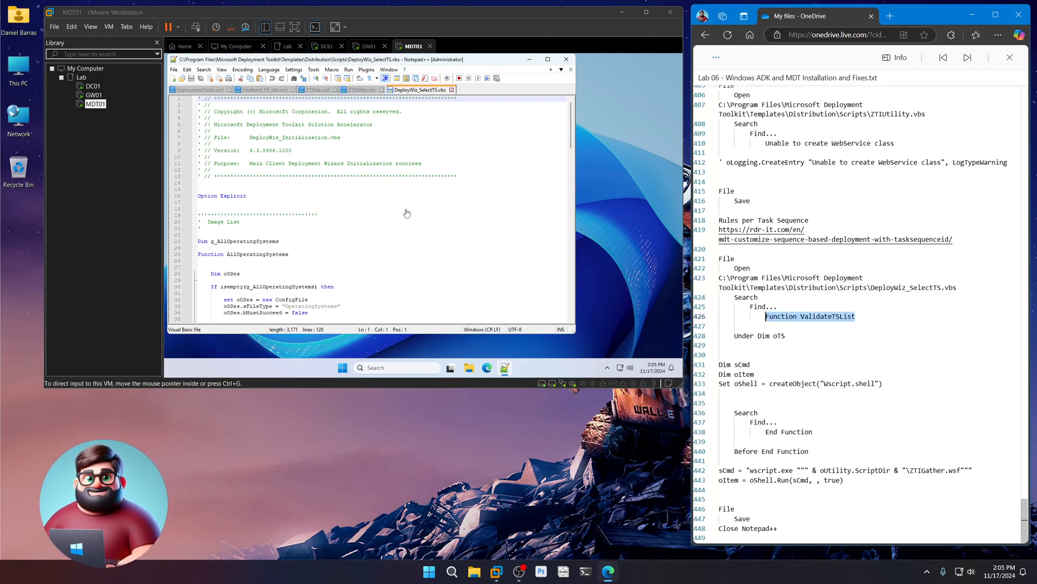
{"action": "left_click", "coordinate": [204, 69]}
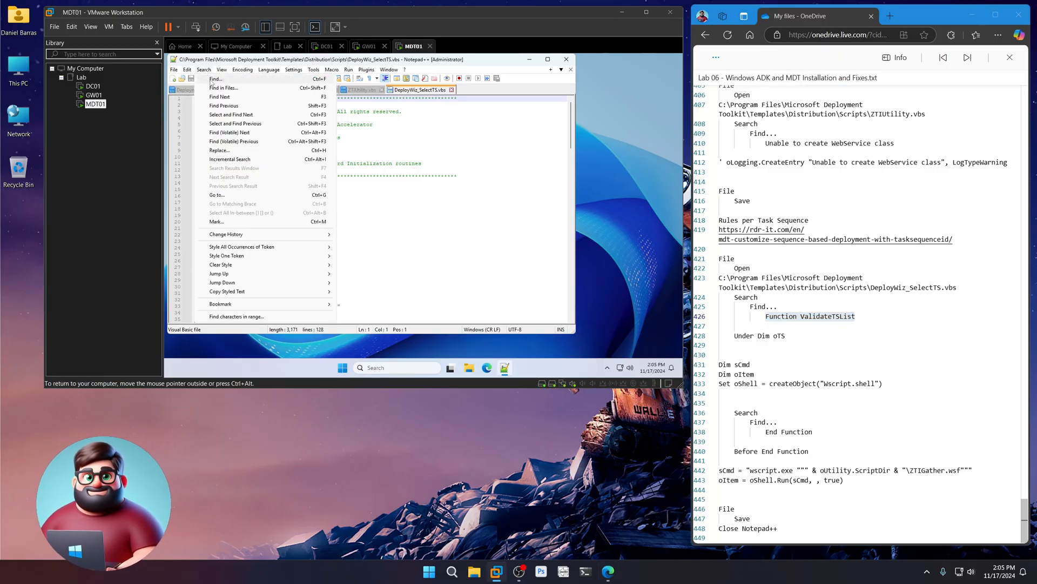
{"action": "left_click", "coordinate": [216, 79]}
{"action": "key", "text": "ctrl+v"}
{"action": "left_click", "coordinate": [449, 162]}
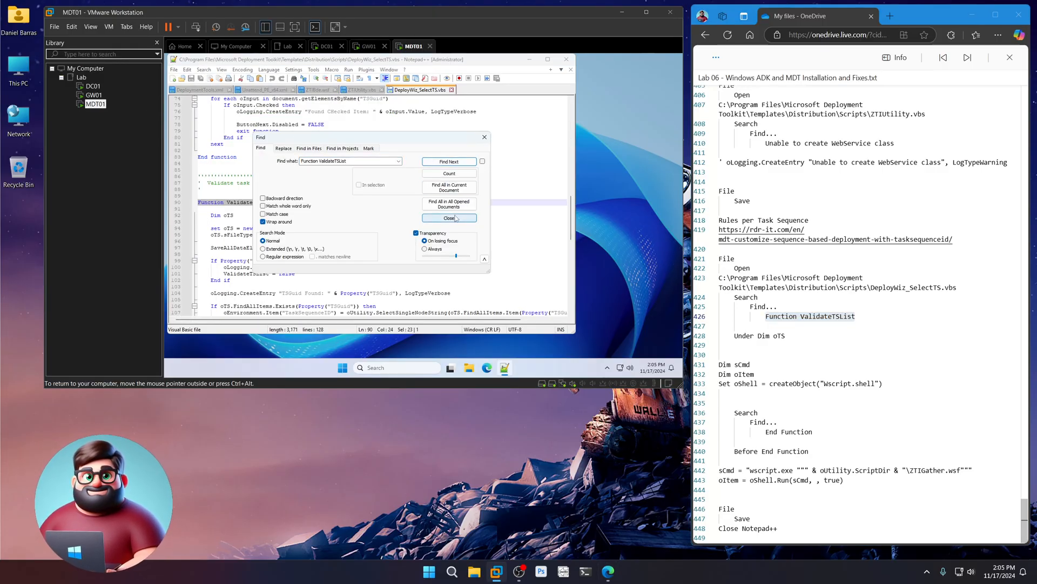
{"action": "left_click", "coordinate": [449, 218]}
- Add the indented Dim sCmd, oItem and Set oShell lines below Dim oTS
{"action": "left_click", "coordinate": [234, 215]}
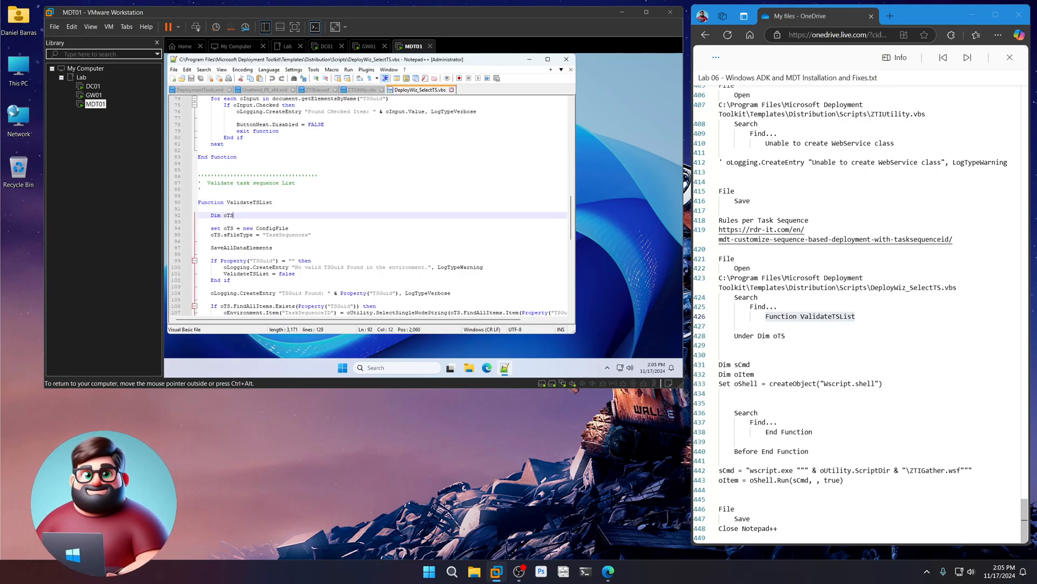
{"action": "key", "text": "Return"}
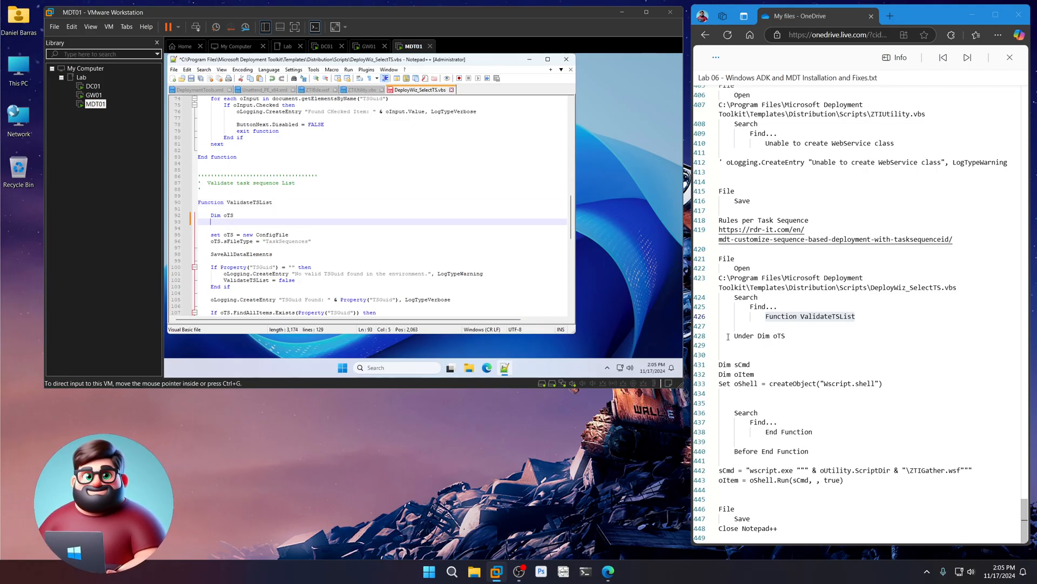
{"action": "left_click_drag", "start_coordinate": [896, 383], "coordinate": [719, 364]}
{"action": "right_click", "coordinate": [730, 373]}
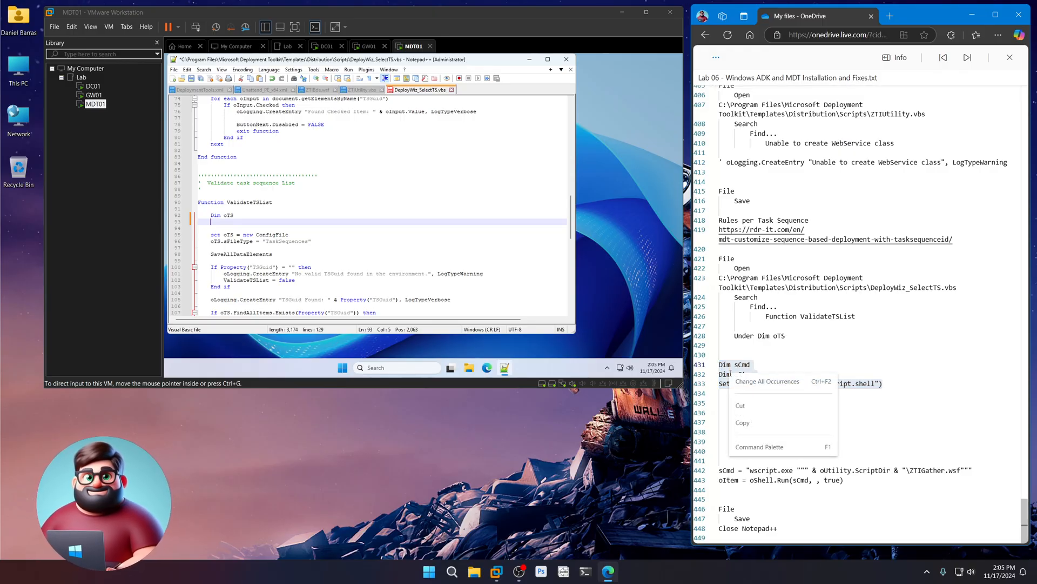
{"action": "left_click", "coordinate": [752, 422]}
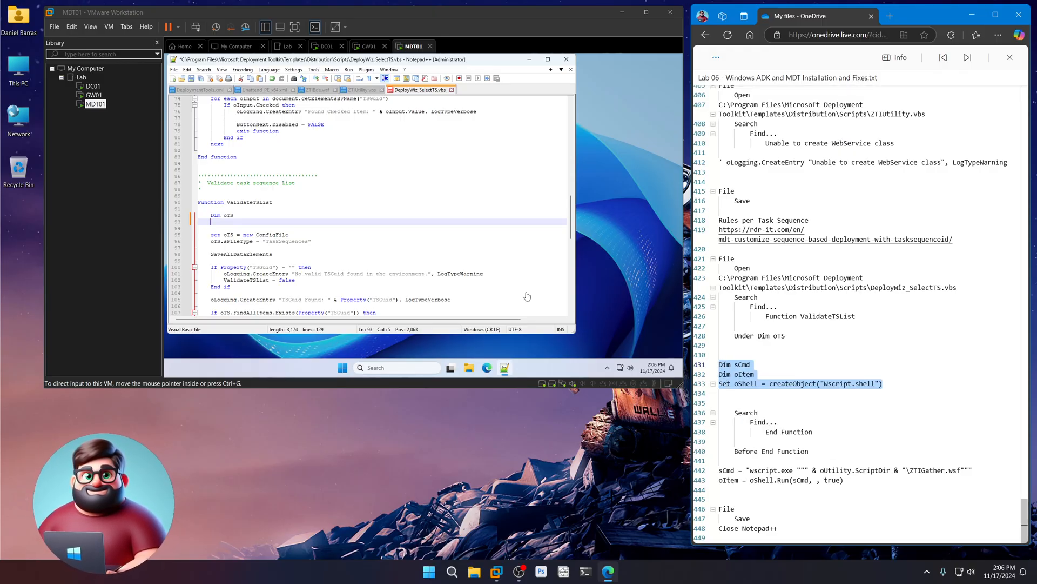
{"action": "left_click", "coordinate": [222, 224]}
{"action": "key", "text": "ctrl+v"}
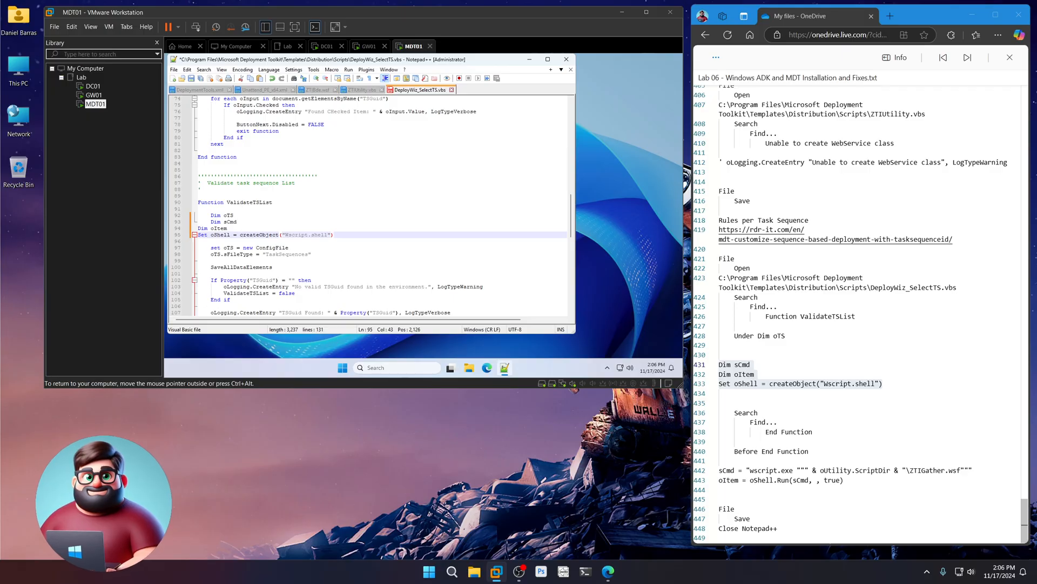
{"action": "key", "text": "Up"}
{"action": "key", "text": "Home"}
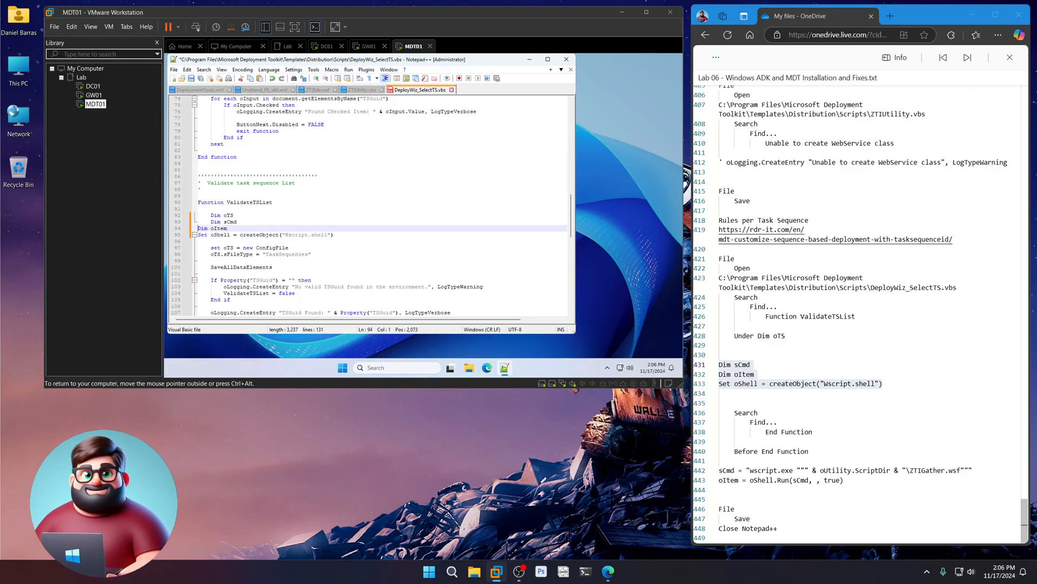
{"action": "key", "text": "Tab"}
{"action": "key", "text": "Down"}
{"action": "key", "text": "Home"}
{"action": "key", "text": "Tab"}
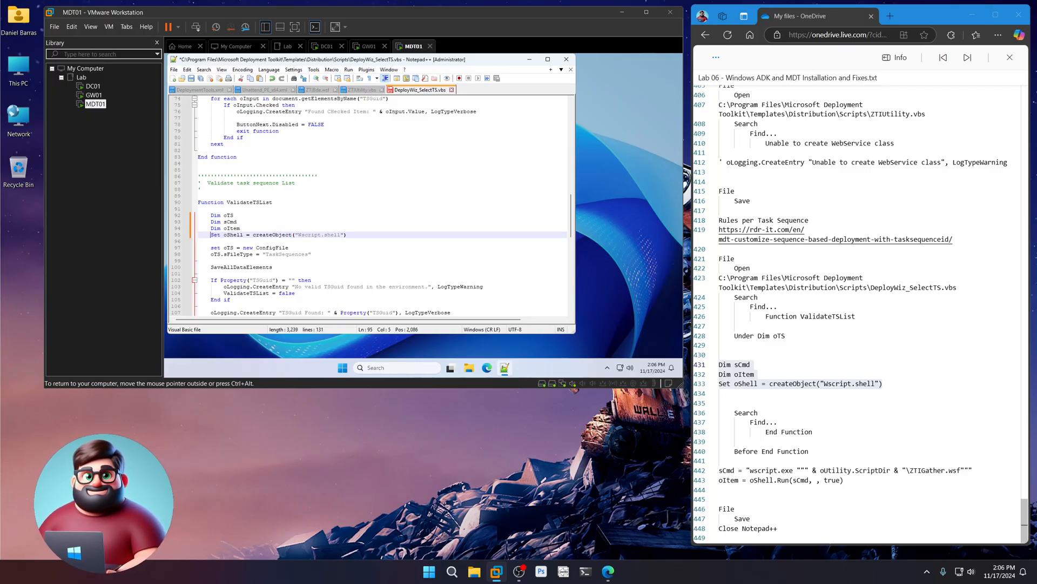
- Find the End Function line of ValidateTSList
{"action": "left_click_drag", "start_coordinate": [824, 429], "coordinate": [767, 434]}
{"action": "right_click", "coordinate": [788, 434]}
{"action": "left_click", "coordinate": [818, 484]}
{"action": "left_click", "coordinate": [204, 69]}
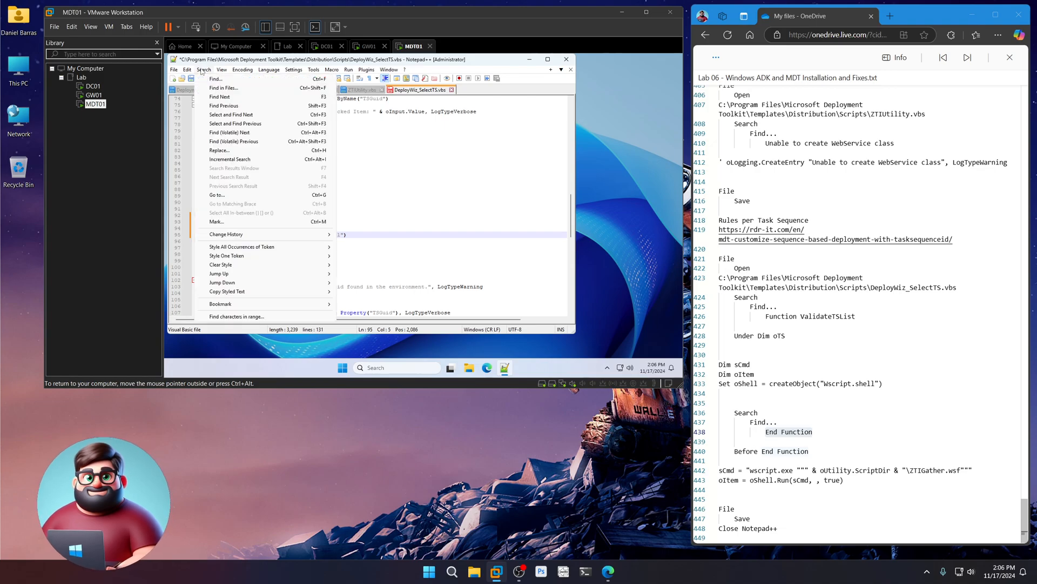
{"action": "left_click", "coordinate": [218, 79]}
{"action": "key", "text": "ctrl+v"}
{"action": "left_click", "coordinate": [459, 161]}
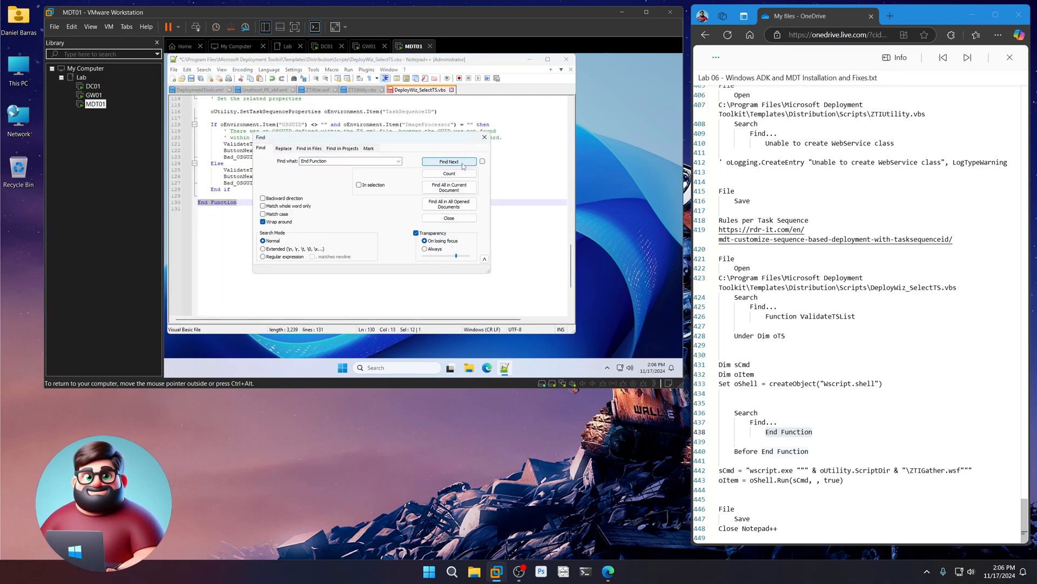
{"action": "left_click", "coordinate": [449, 217]}
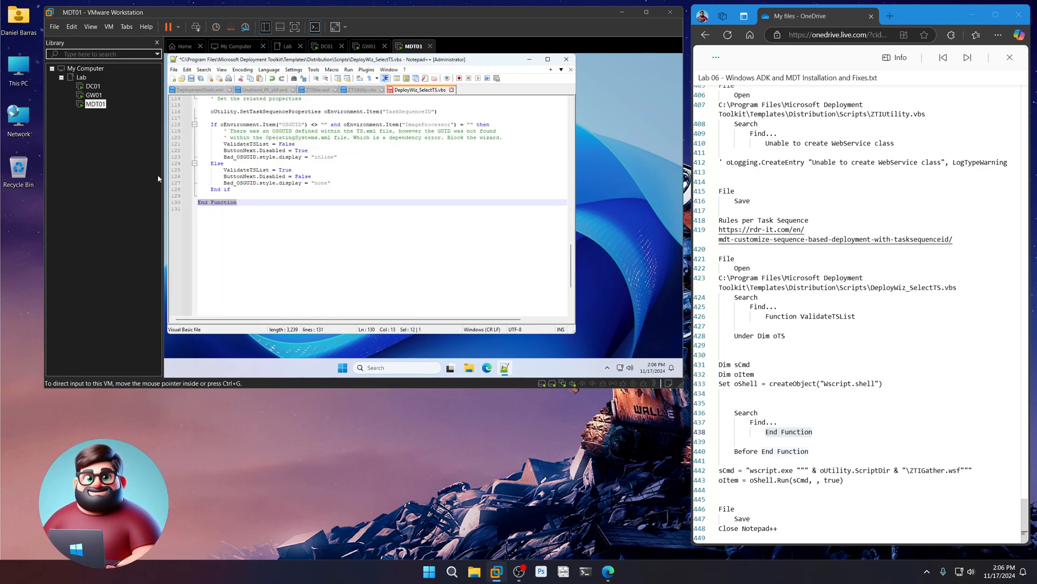
- Insert the sCmd and oItem ZTIGather.wsf run lines just above End Function
{"action": "left_click", "coordinate": [197, 196]}
{"action": "key", "text": "Return"}
{"action": "key", "text": "Return"}
{"action": "key", "text": "Up"}
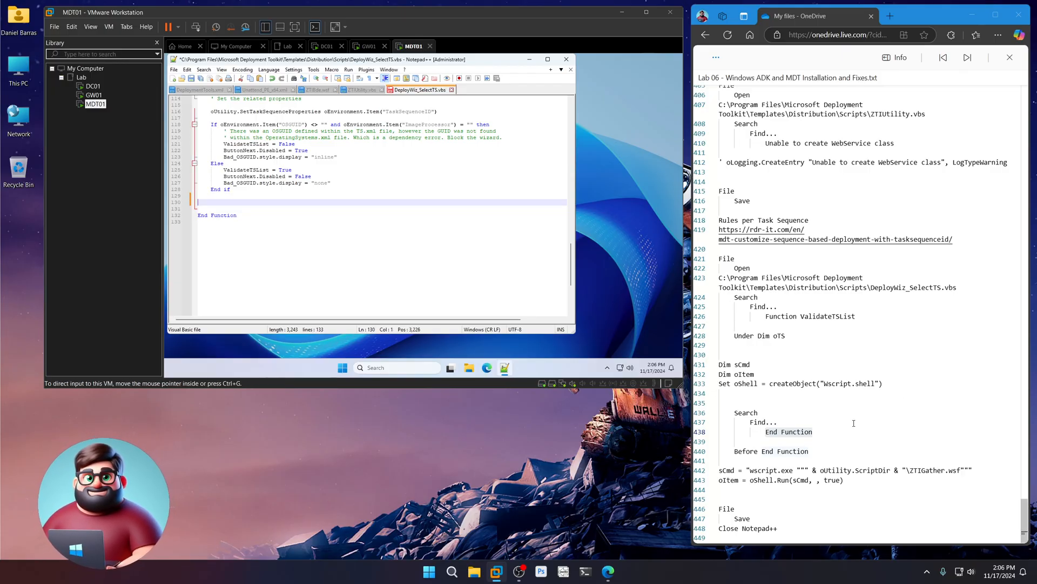
{"action": "left_click_drag", "start_coordinate": [854, 480], "coordinate": [741, 475]}
{"action": "right_click", "coordinate": [742, 475]}
{"action": "left_click", "coordinate": [755, 442]}
{"action": "left_click", "coordinate": [205, 202]}
{"action": "key", "text": "ctrl+v"}
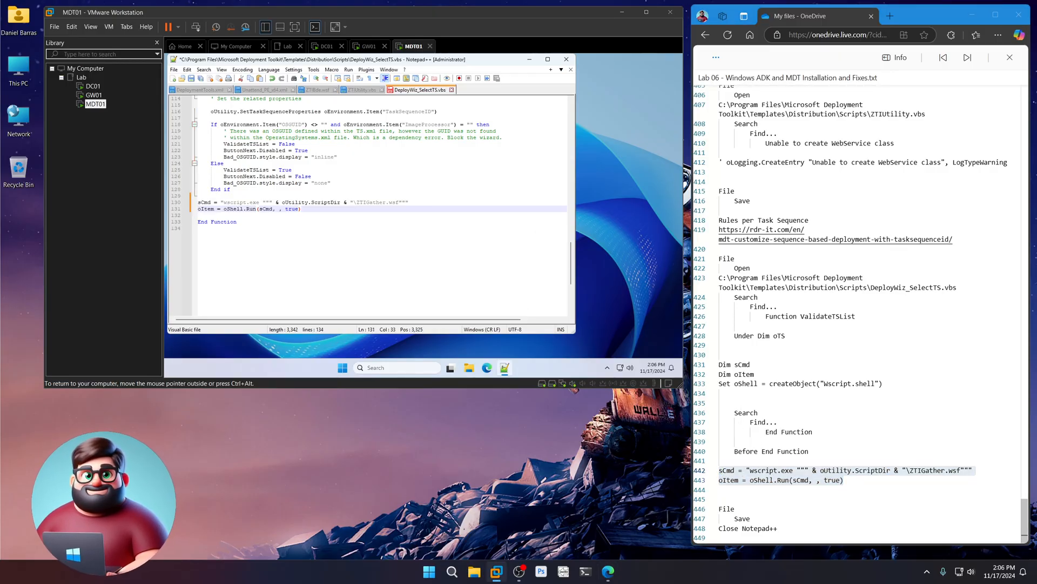
- Save DeployWiz_SelectTS.vbs and close Notepad++
{"action": "left_click", "coordinate": [173, 70]}
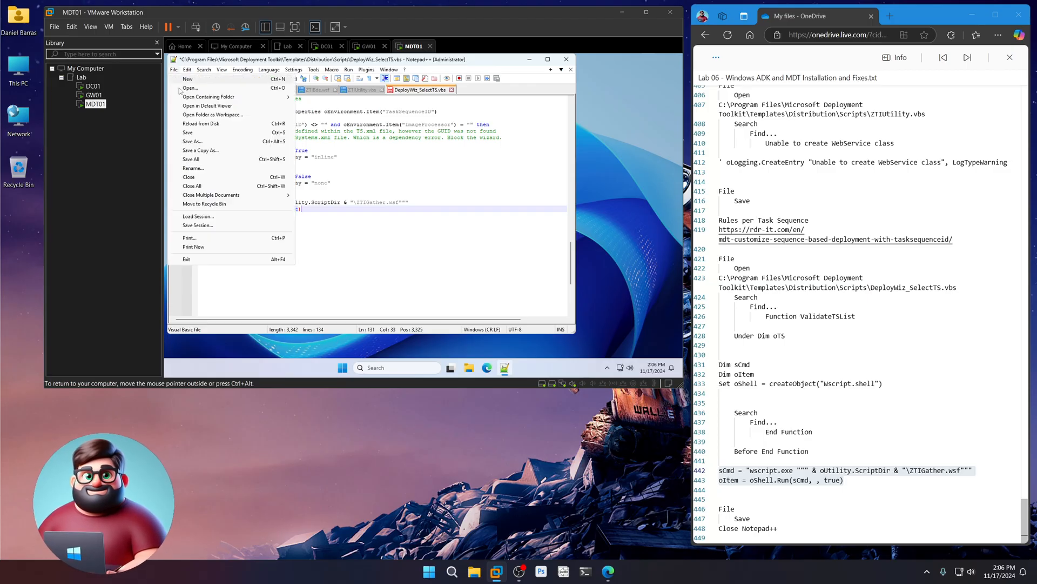
{"action": "left_click", "coordinate": [186, 134]}
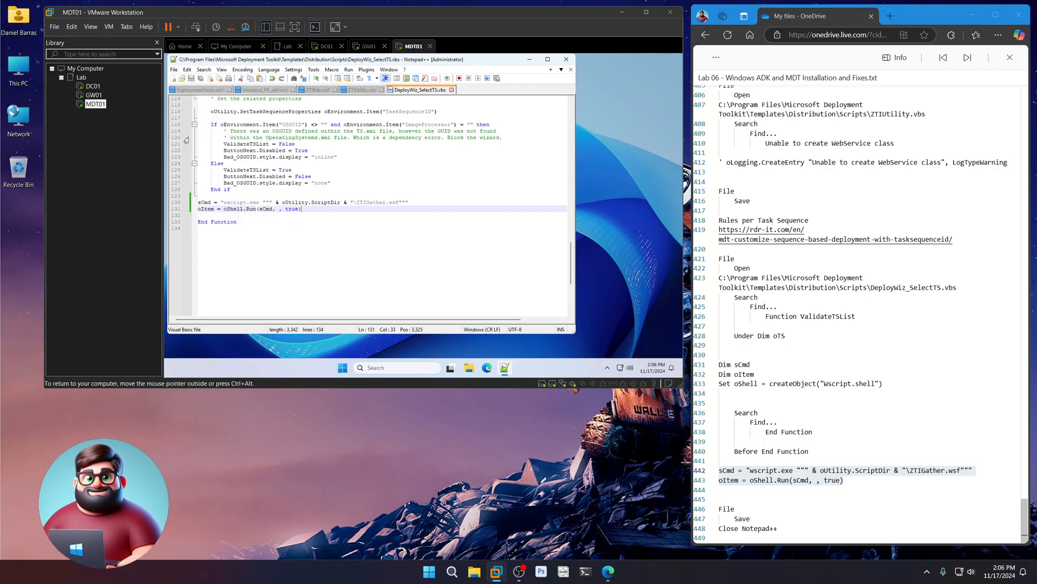
{"action": "left_click", "coordinate": [567, 60]}
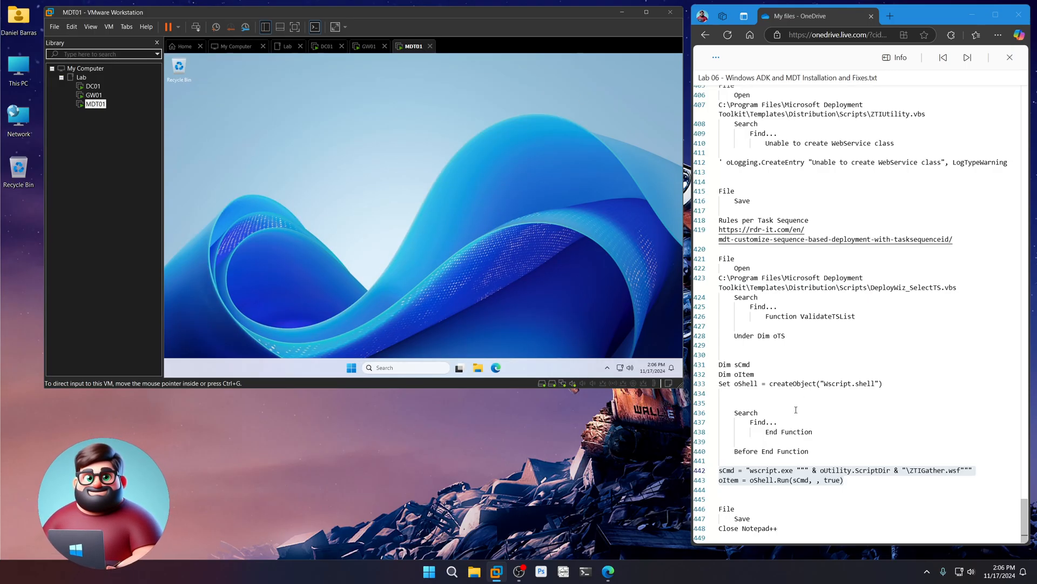